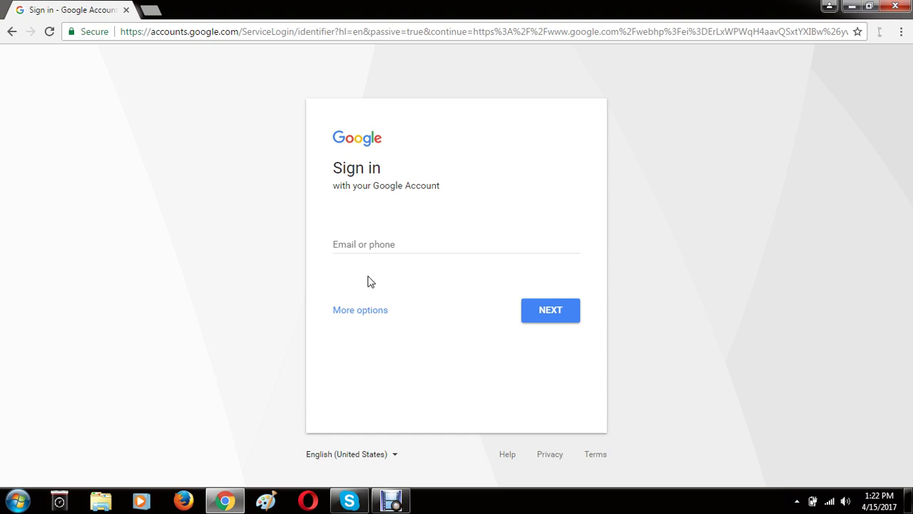
Sign in to the Google account with the account e-mail and password.
left_click(377, 244)
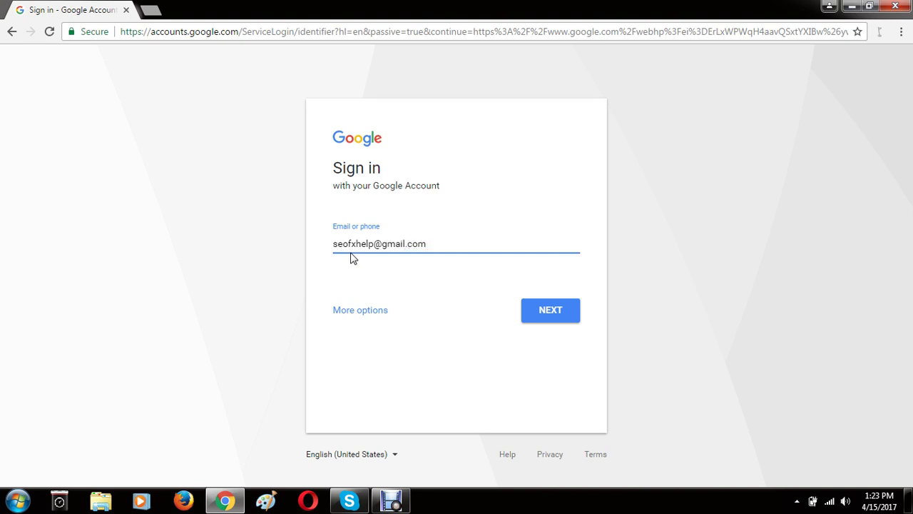
left_click(541, 311)
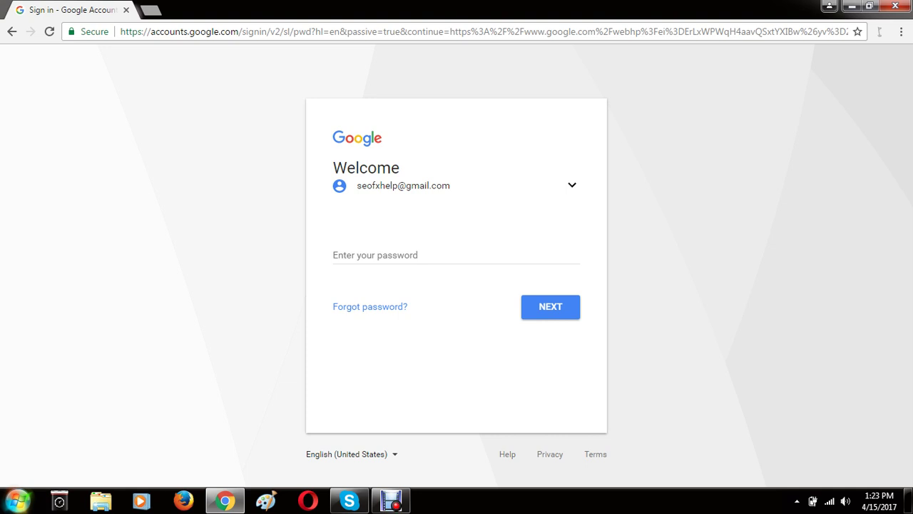
left_click(427, 250)
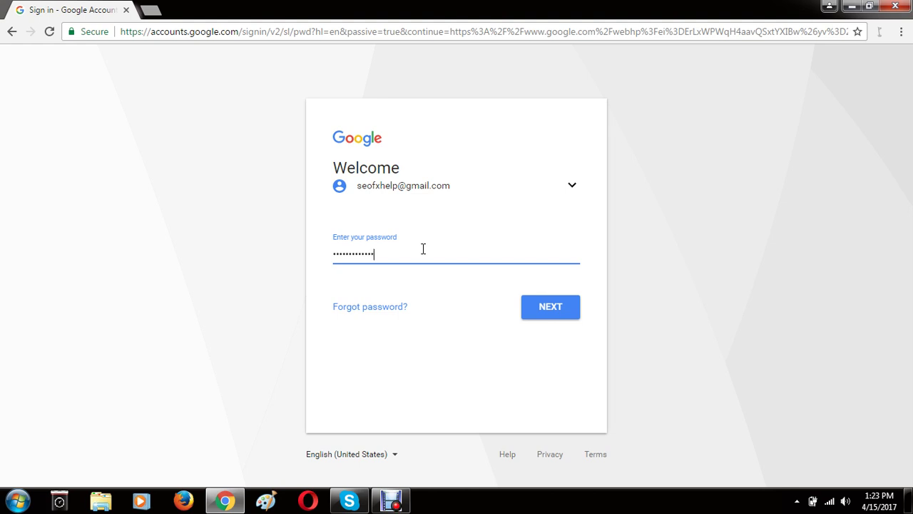
key("Return")
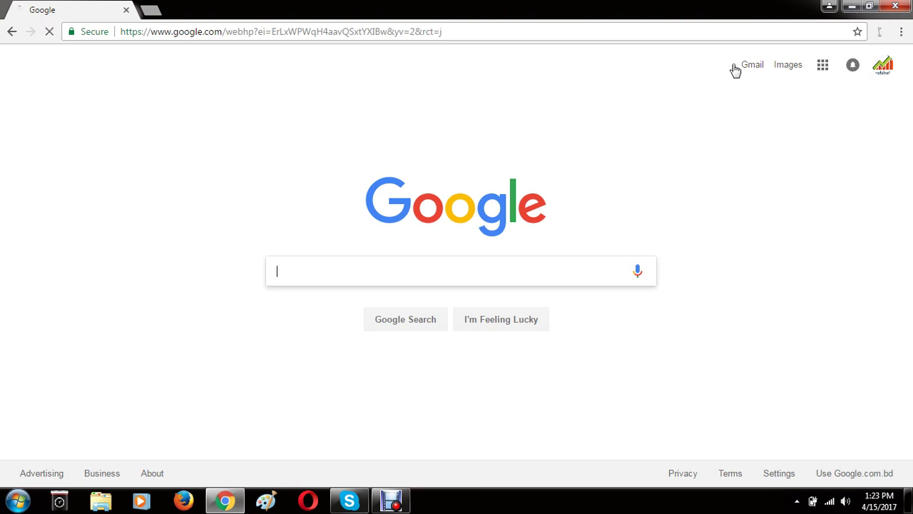
Open YouTube in a new browser tab and go to its video upload page.
left_click(151, 10)
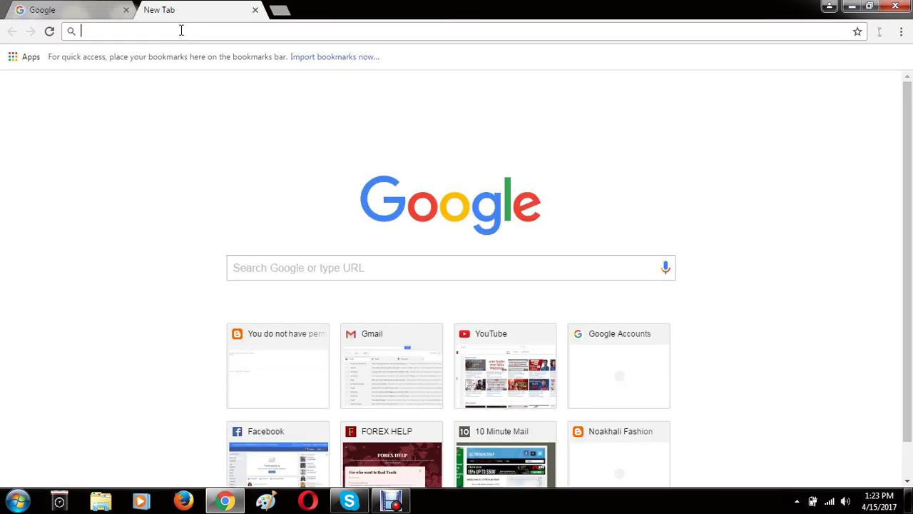
type("y")
left_click(139, 60)
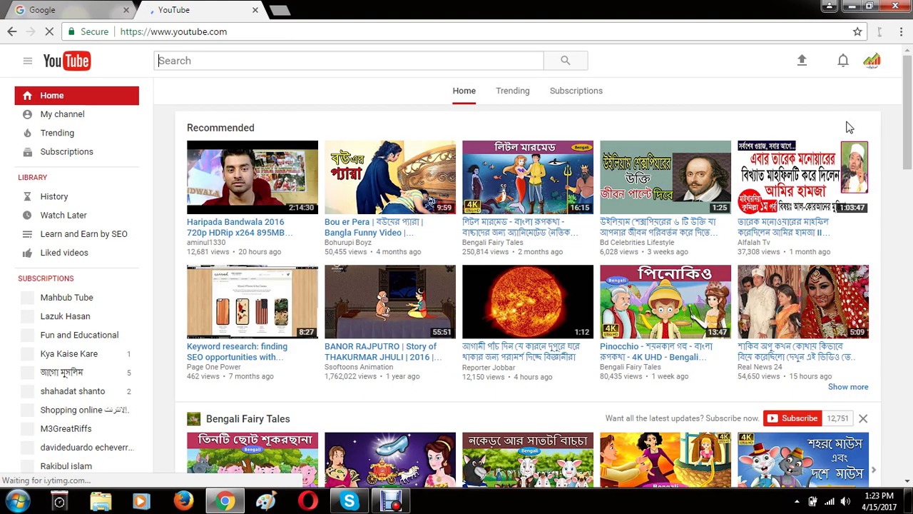
left_click(803, 64)
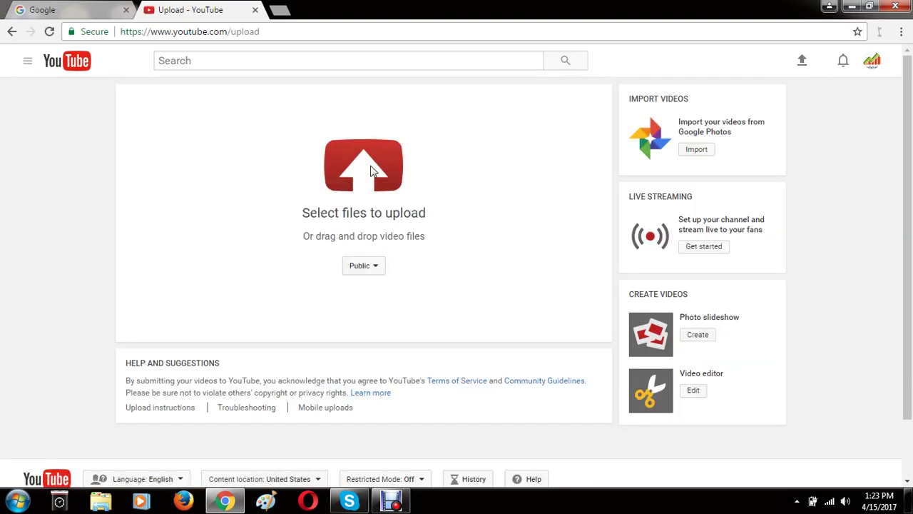
Select the Desktop video "How to trade by Indicators and news time" and start uploading it with Public visibility.
left_click(371, 171)
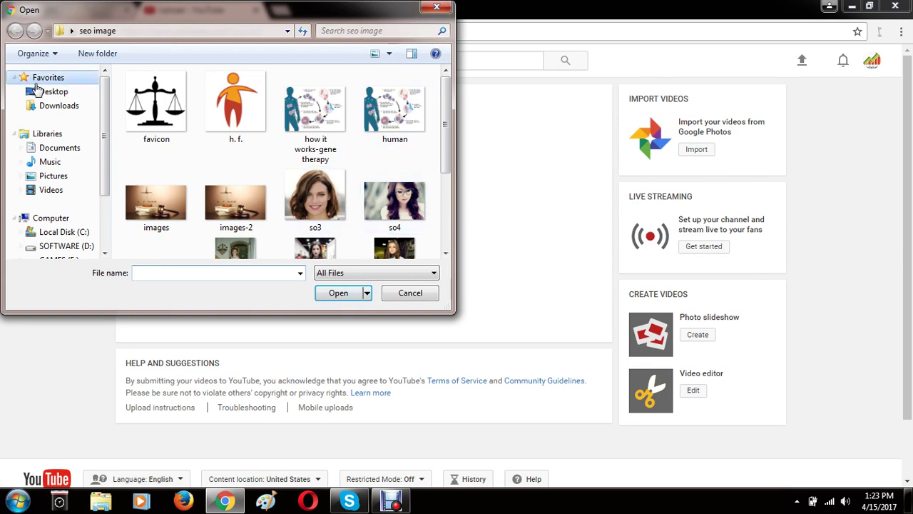
left_click(45, 91)
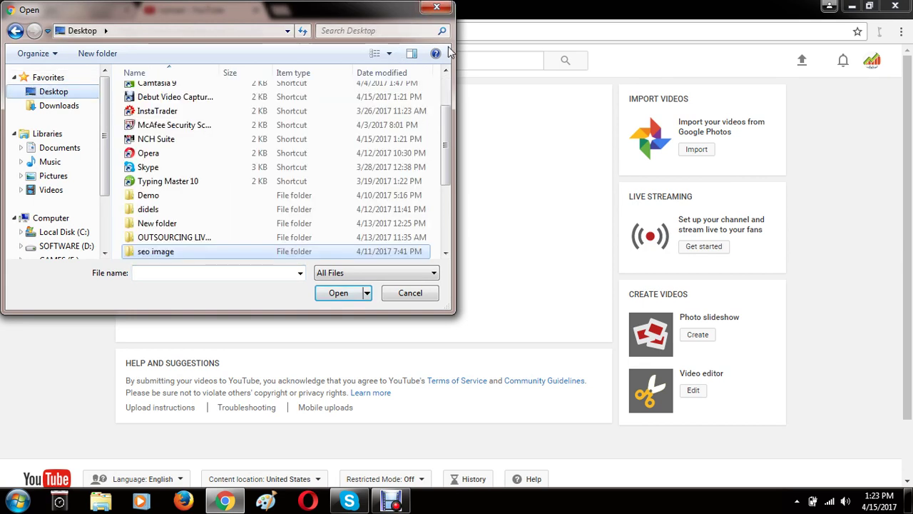
left_click_drag(454, 45, 818, 45)
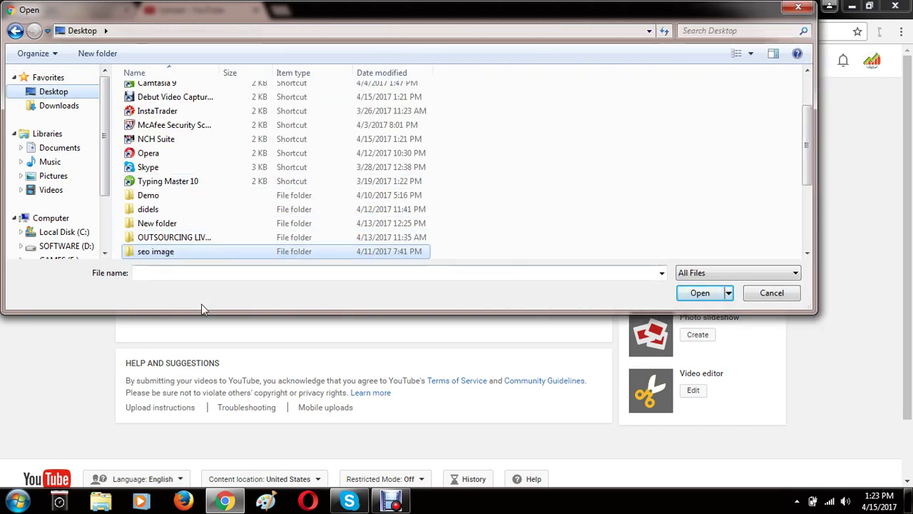
left_click_drag(195, 311, 194, 481)
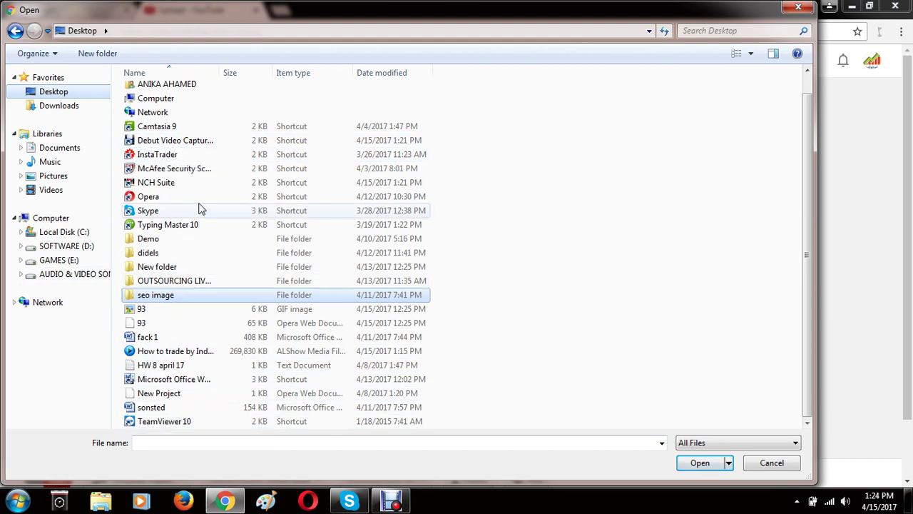
left_click(177, 351)
double_click(176, 355)
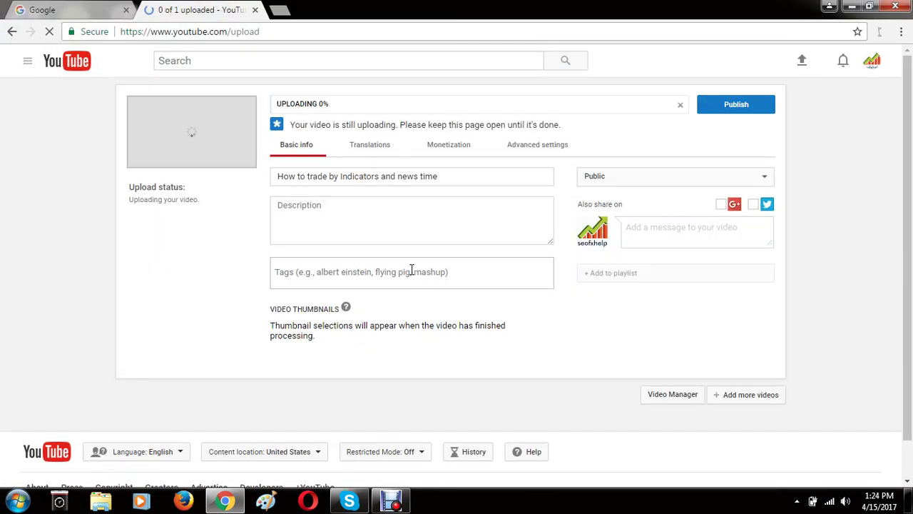
Check the uploading video's title and open YouTube in a separate tab, keeping the upload page open.
left_click(398, 217)
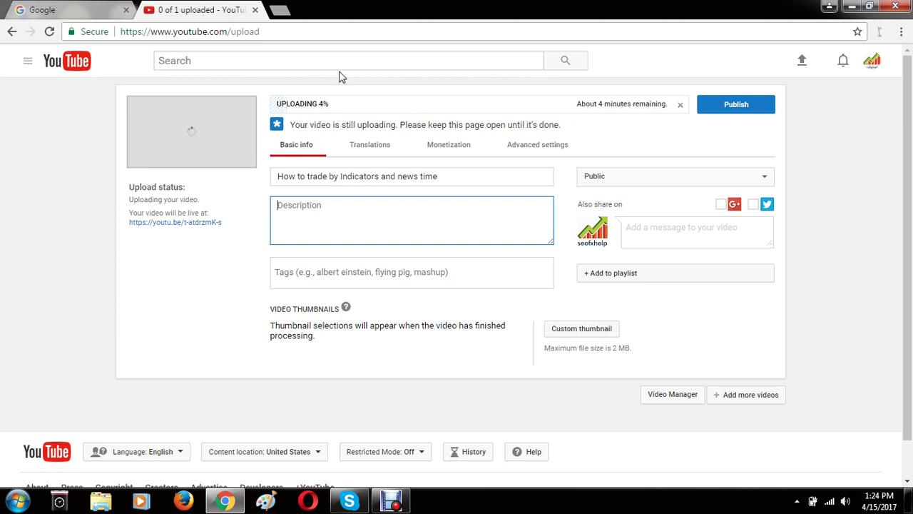
left_click(285, 10)
left_click(206, 13)
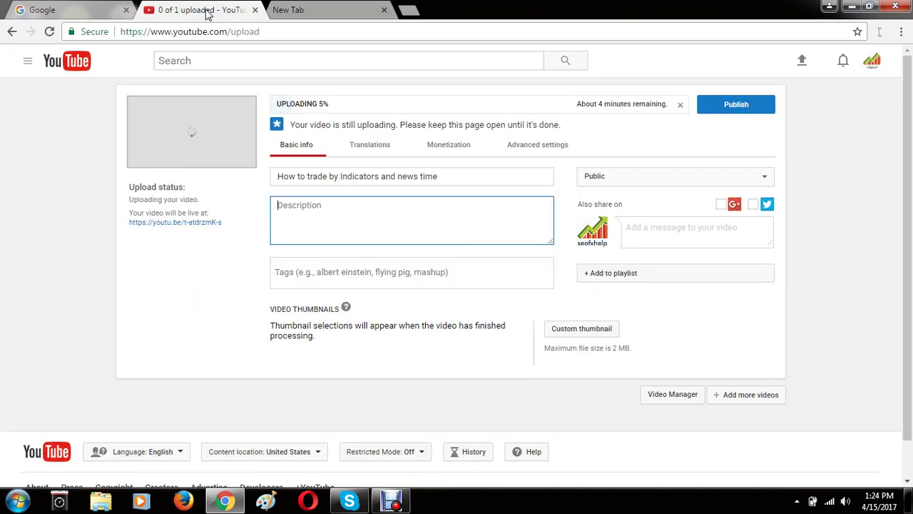
left_click(450, 172)
left_click_drag(450, 172, 282, 173)
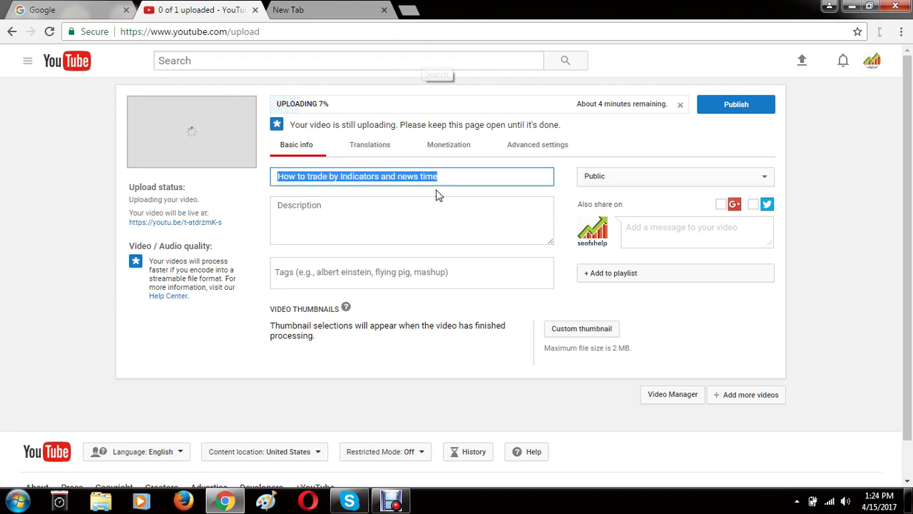
left_click(458, 176)
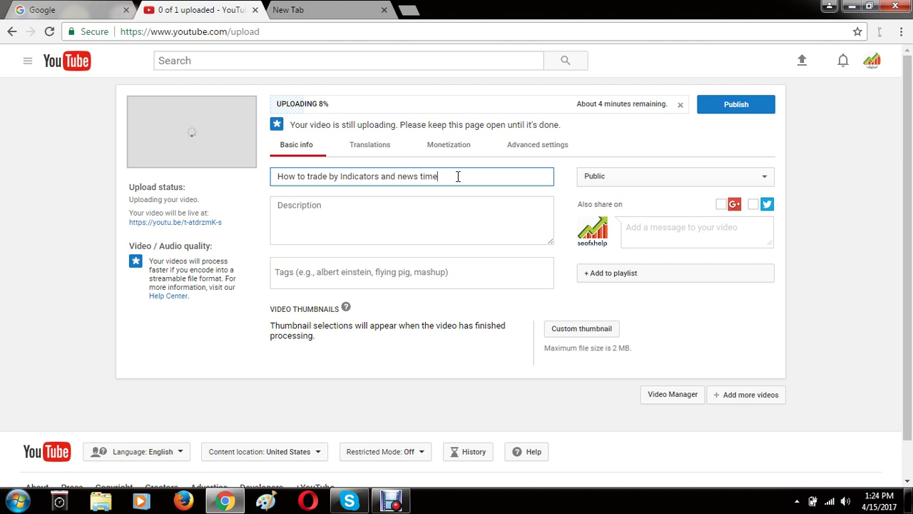
left_click(331, 10)
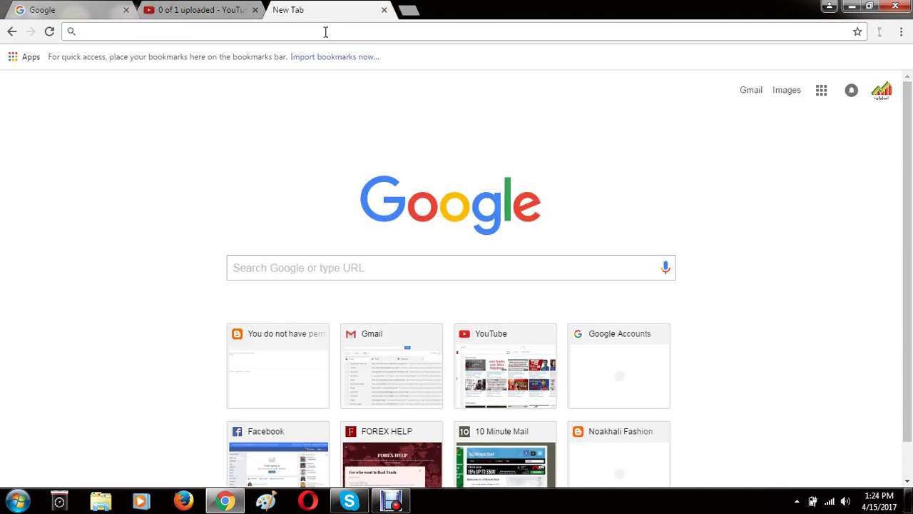
type("youtube.com")
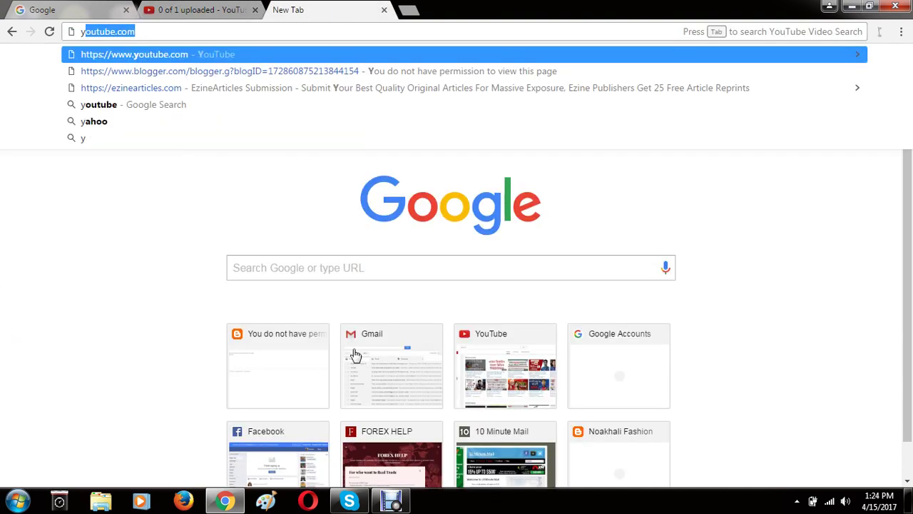
left_click(207, 57)
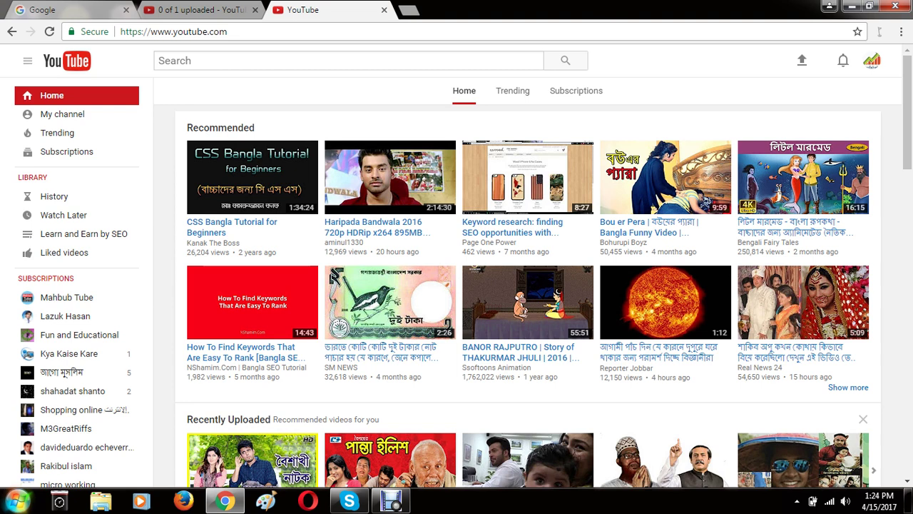
Search YouTube for "indicators forex trading".
type("indi")
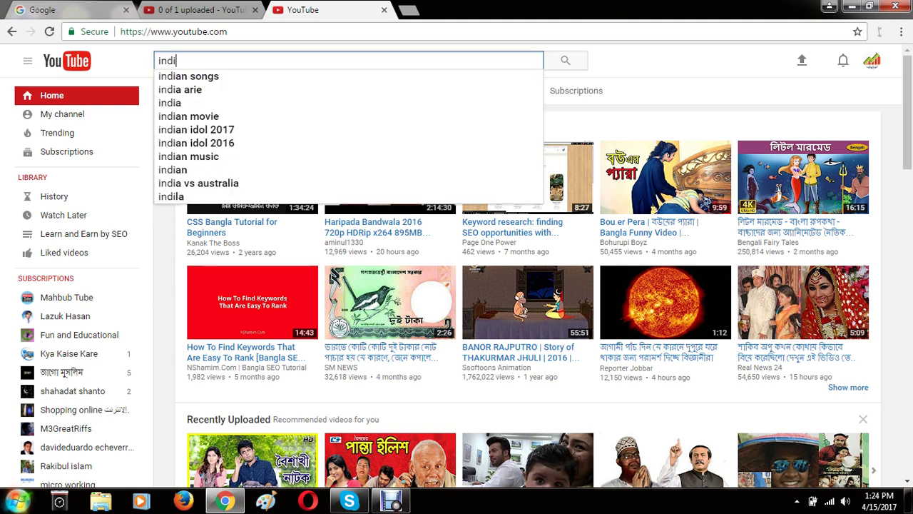
type("cato")
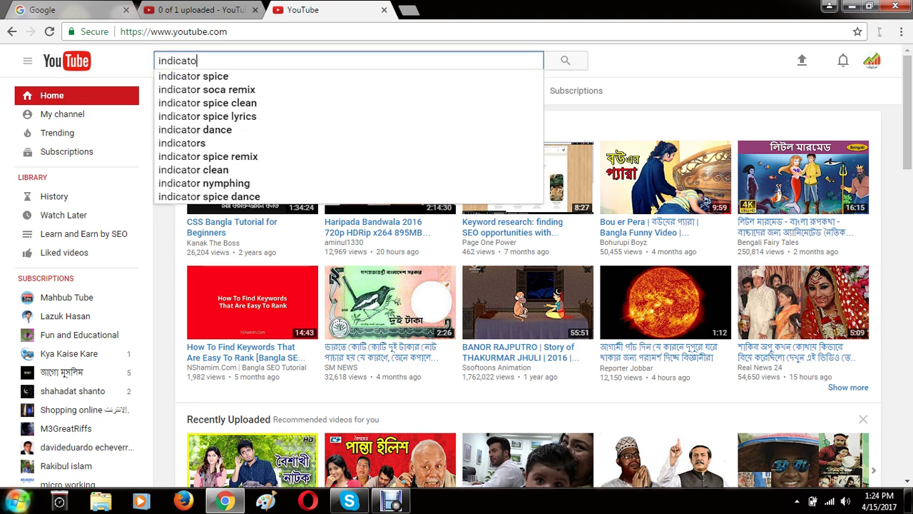
type("r")
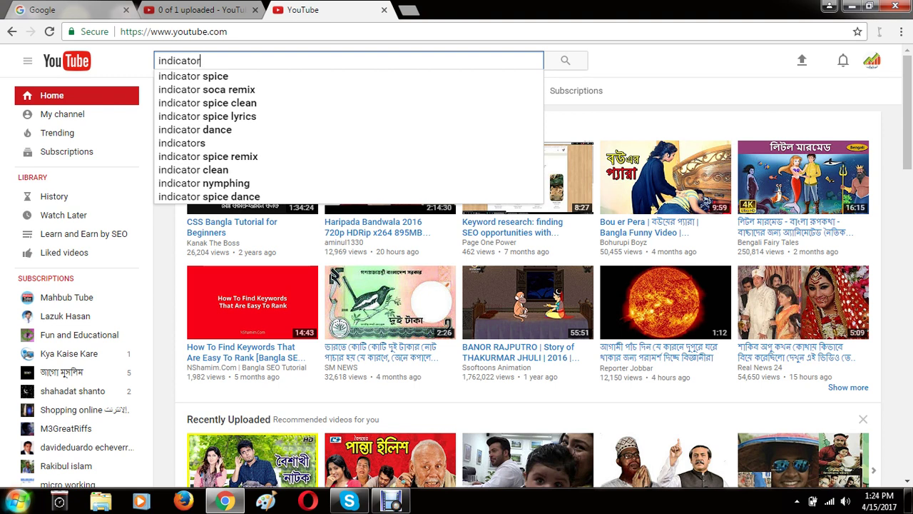
type("s")
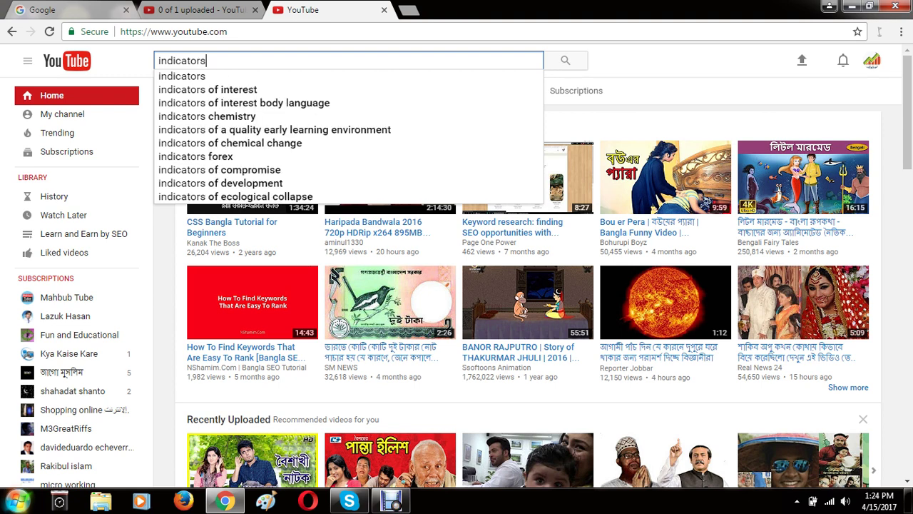
type(" forex")
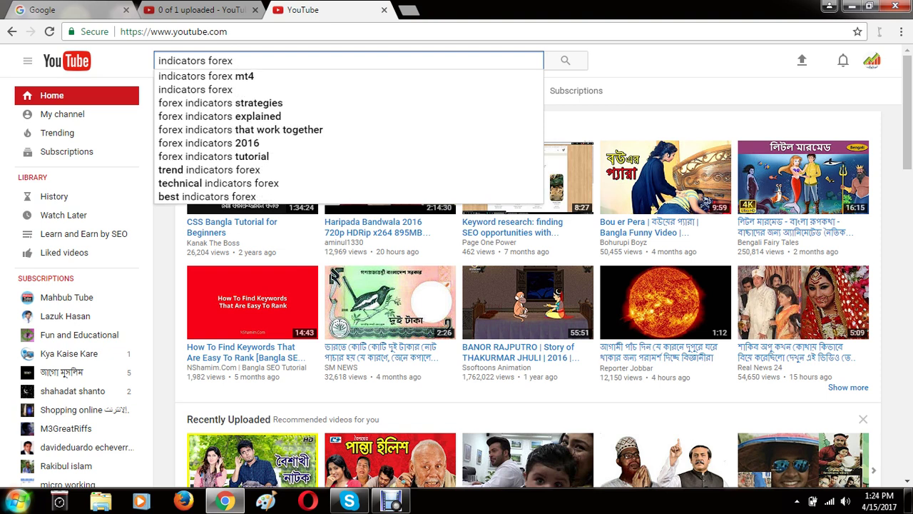
type(" trading")
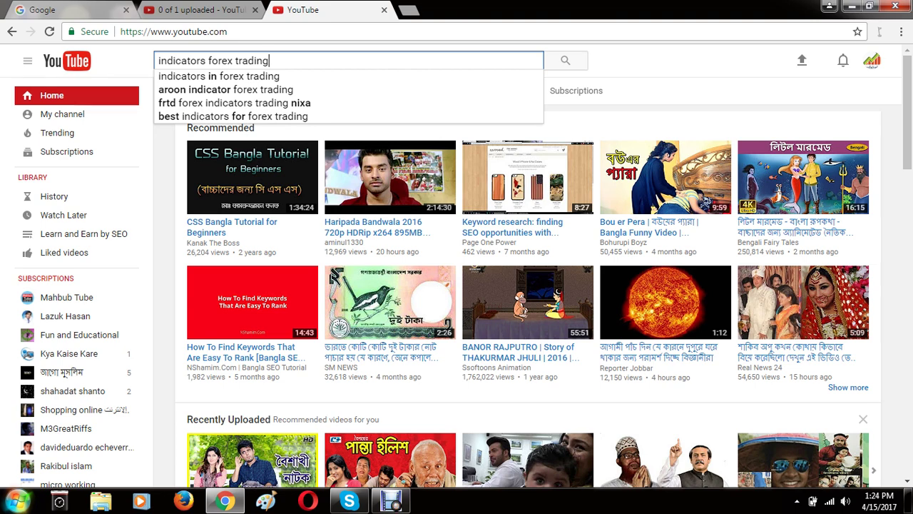
key("Return")
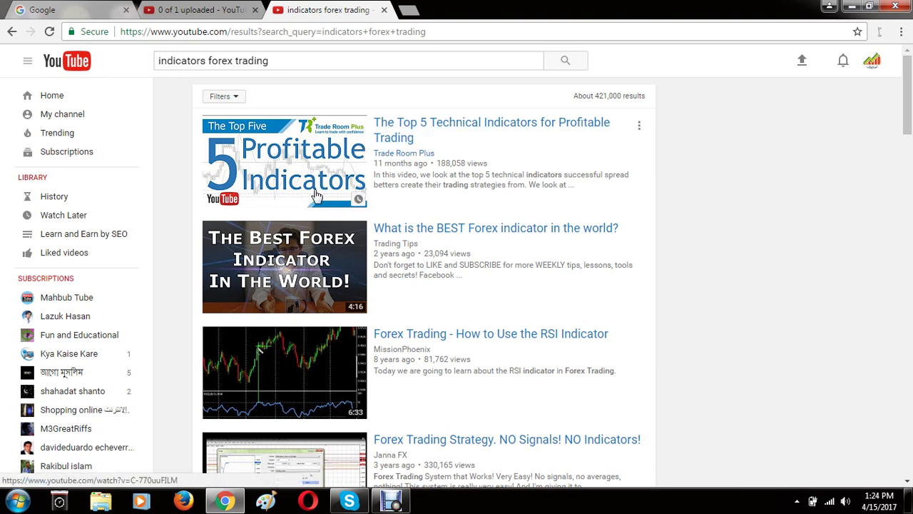
Examine the titles, descriptions and view counts of the competing forex indicator videos on the first results page.
scroll(306, 289, "down", 3)
scroll(317, 300, "down", 4)
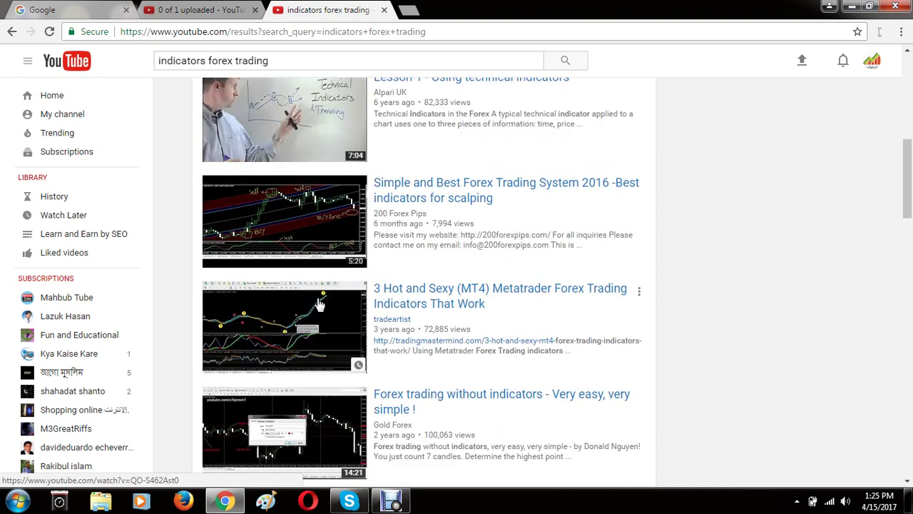
scroll(418, 172, "up", 3)
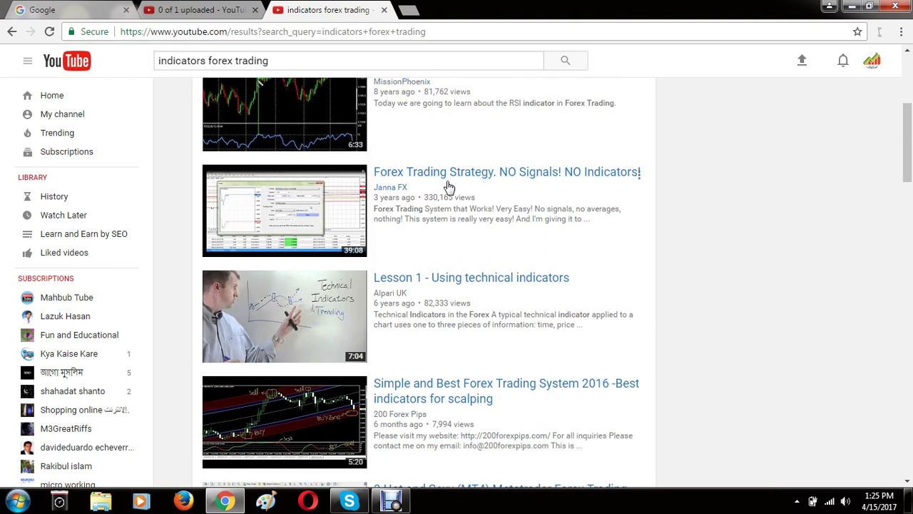
scroll(416, 284, "down", 3)
scroll(414, 284, "down", 5)
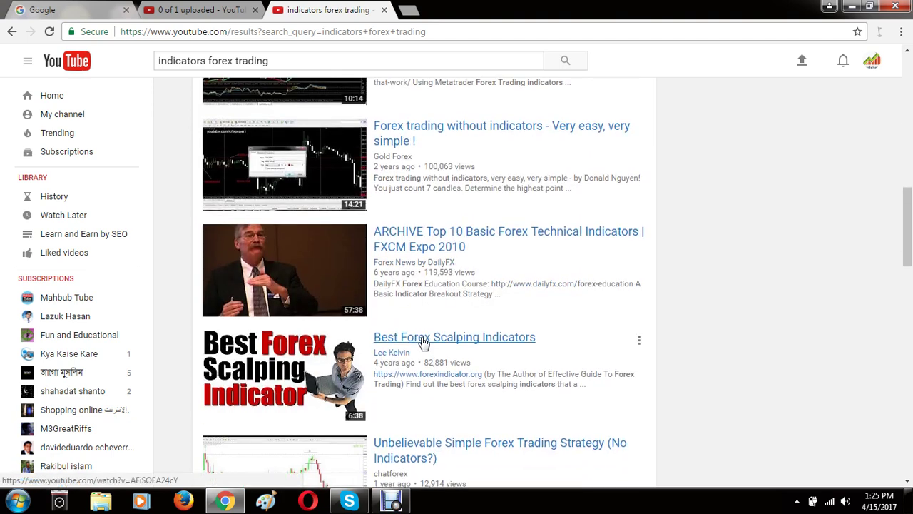
scroll(446, 343, "down", 1)
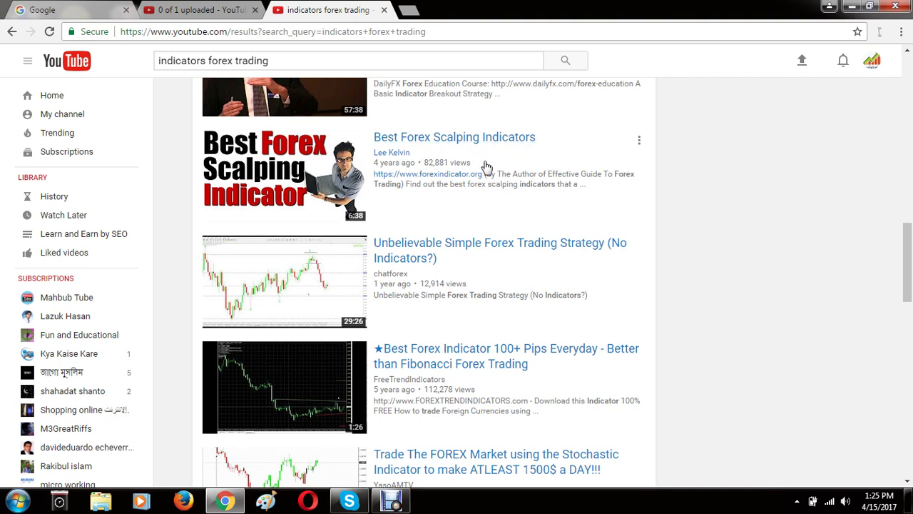
scroll(389, 246, "down", 4)
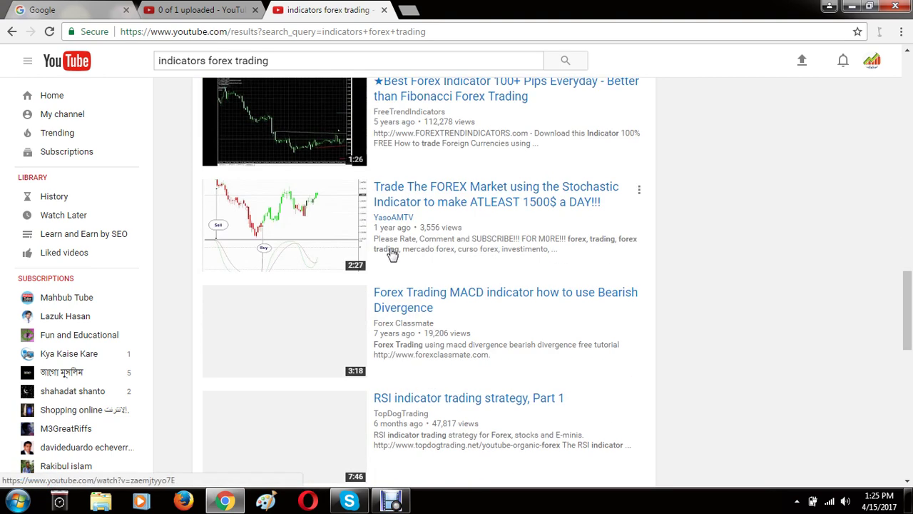
scroll(401, 261, "down", 2)
scroll(403, 271, "down", 3)
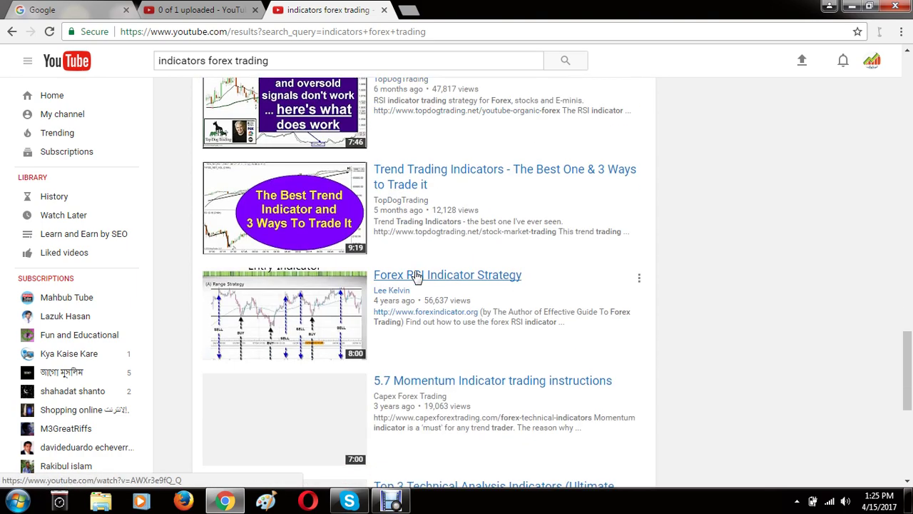
scroll(428, 292, "down", 4)
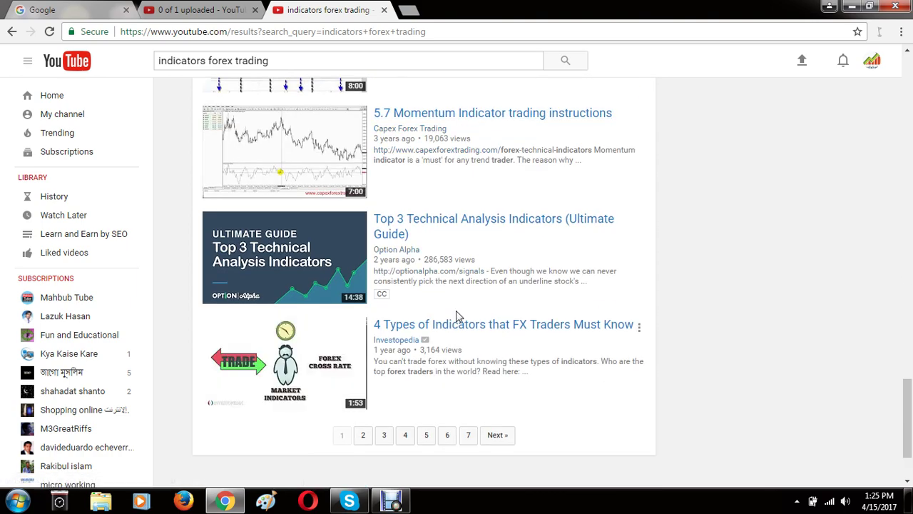
scroll(405, 314, "up", 3)
scroll(403, 301, "up", 3)
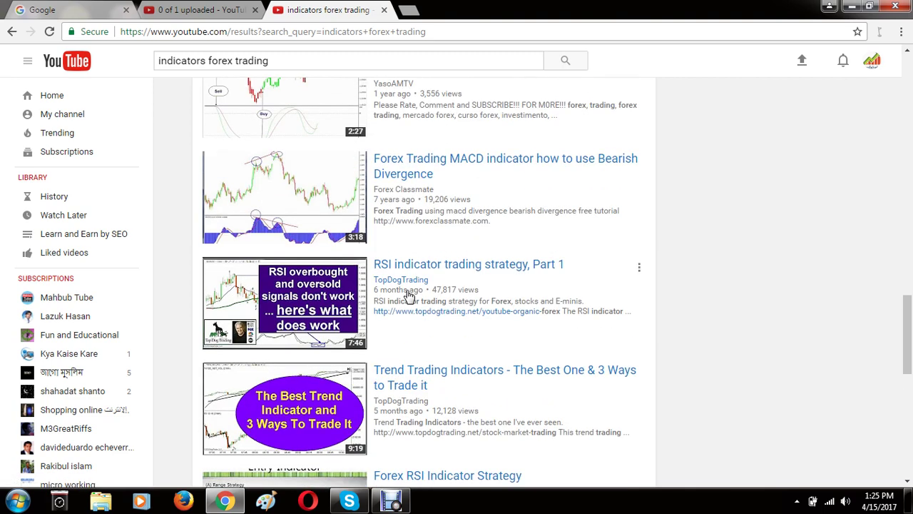
scroll(409, 292, "down", 3)
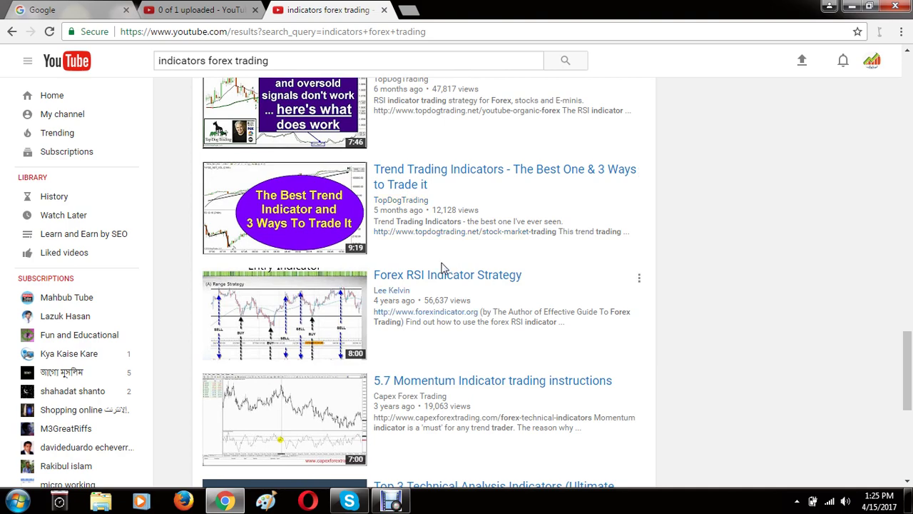
Replace "How to trade by" with "The best trading" in the uploading video's title, based on the competing forex indicator titles.
scroll(441, 267, "up", 8)
scroll(441, 265, "down", 7)
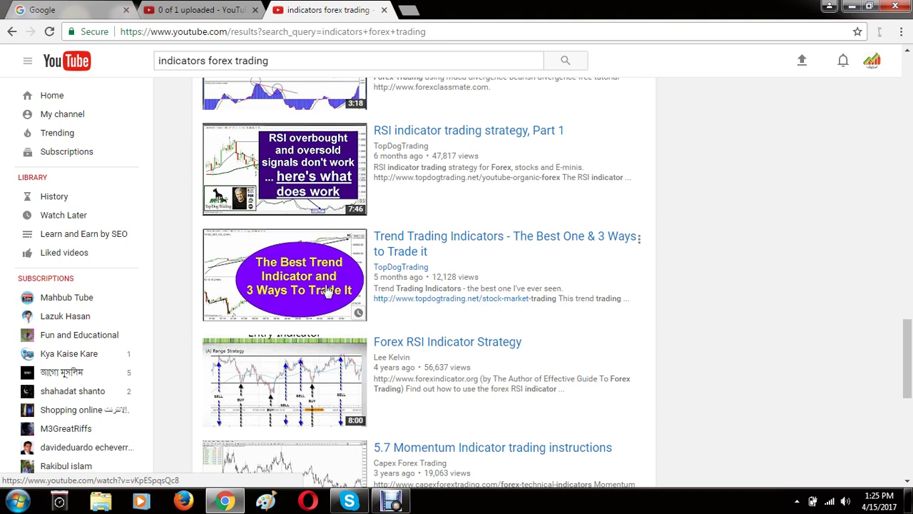
scroll(400, 303, "up", 8)
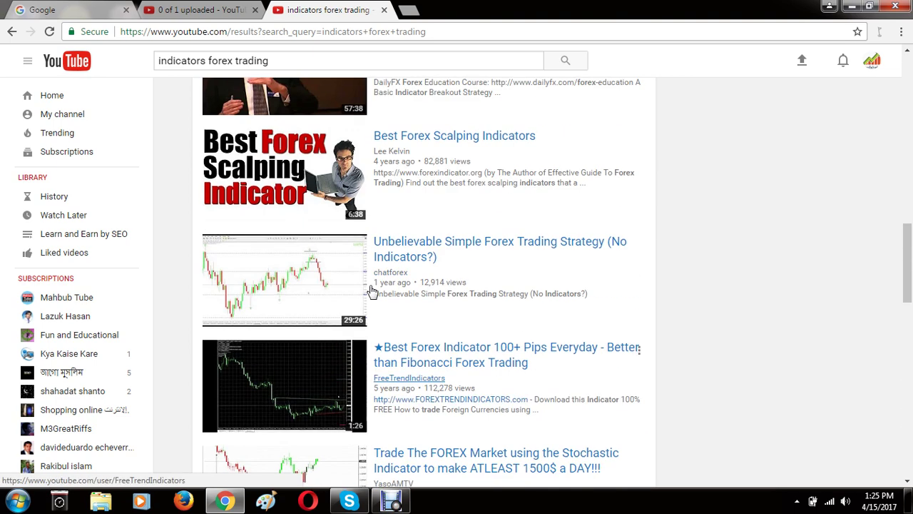
left_click(208, 11)
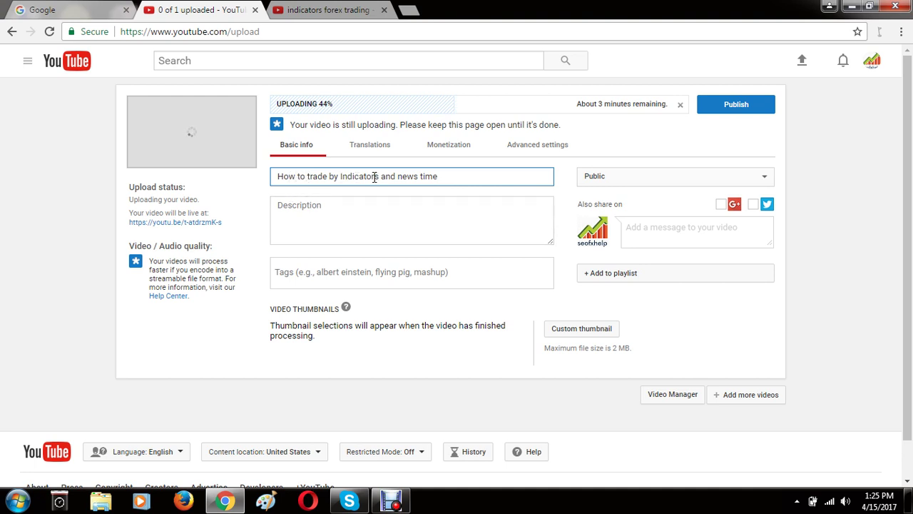
key("BackSpace")
key("BackSpace")
key("BackSpace")
key("BackSpace")
key("BackSpace")
key("BackSpace")
key("BackSpace")
key("BackSpace")
key("BackSpace")
key("BackSpace")
key("BackSpace")
key("BackSpace")
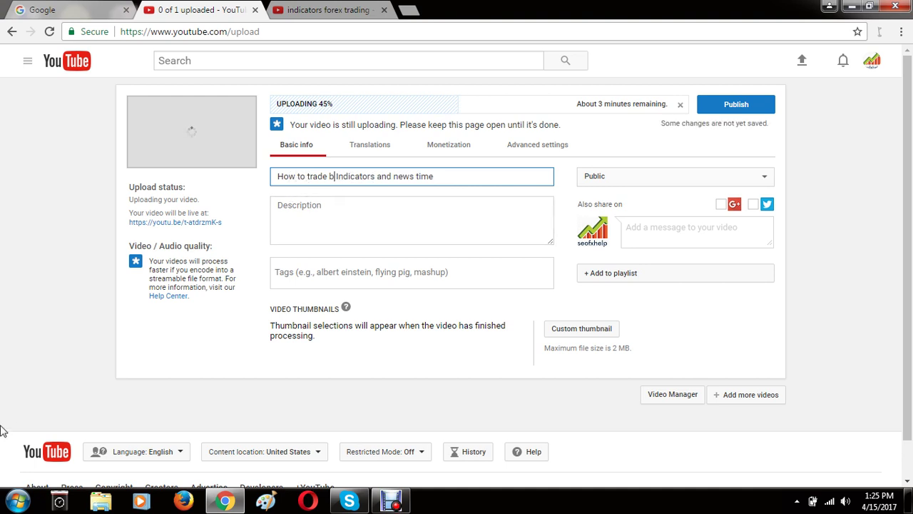
key("BackSpace")
key("BackSpace")
key("BackSpace")
key("BackSpace")
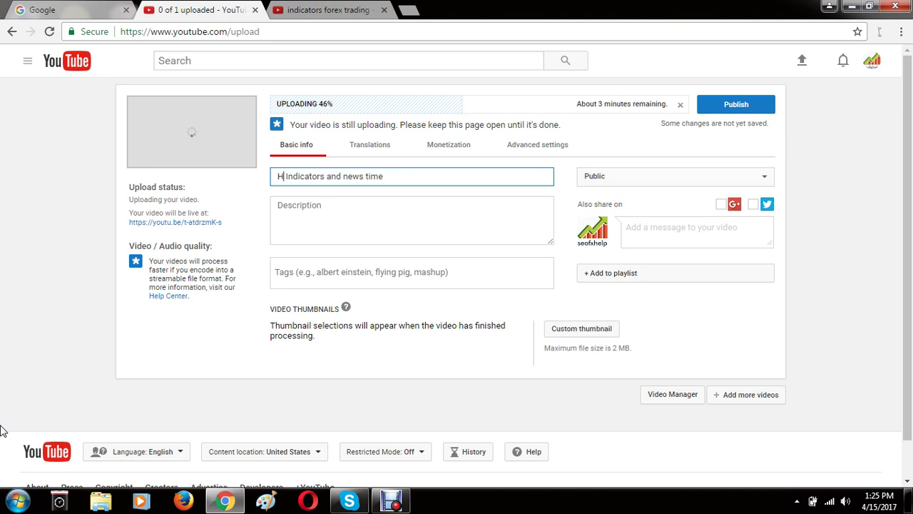
type("The b")
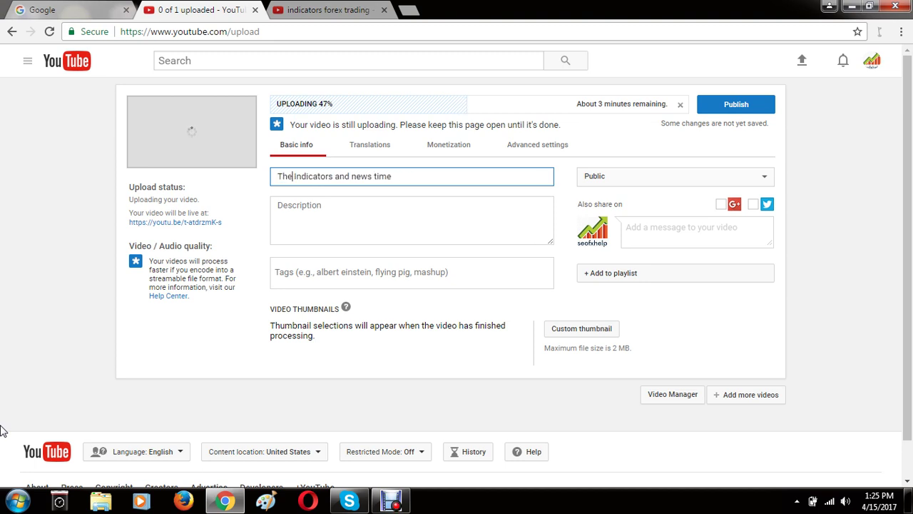
type("est")
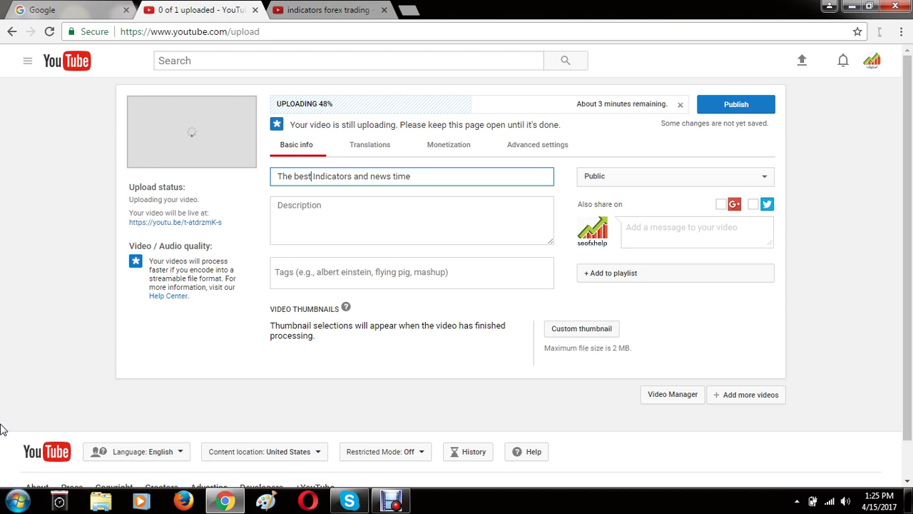
type(" tradin")
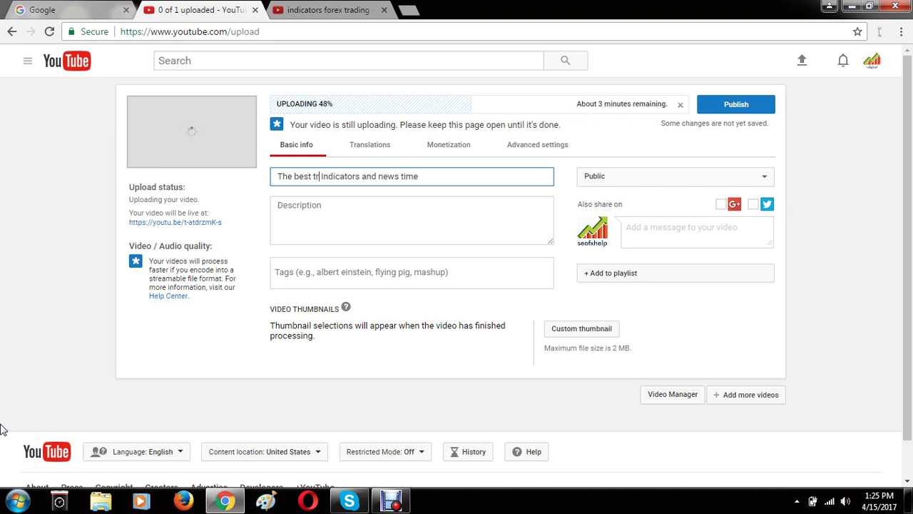
type("g")
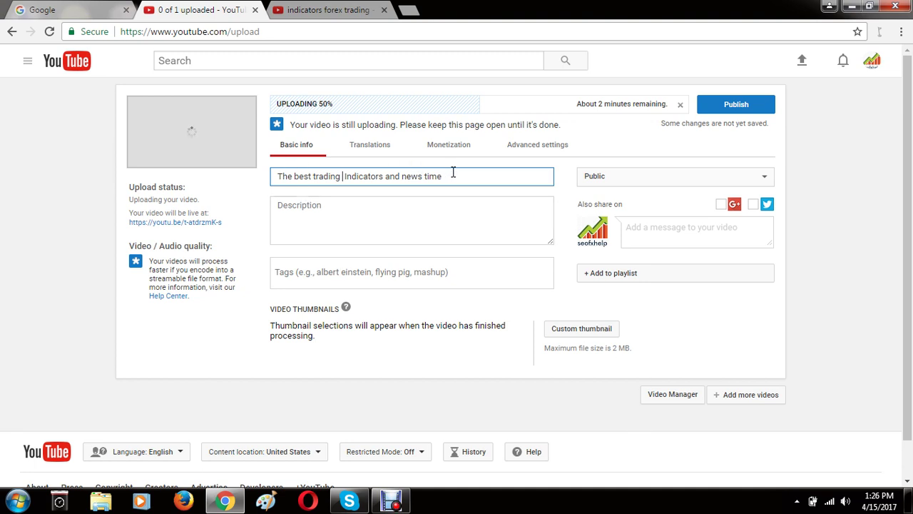
Search YouTube for "news trading" in the separate tab, replacing the previous indicators query.
left_click(337, 15)
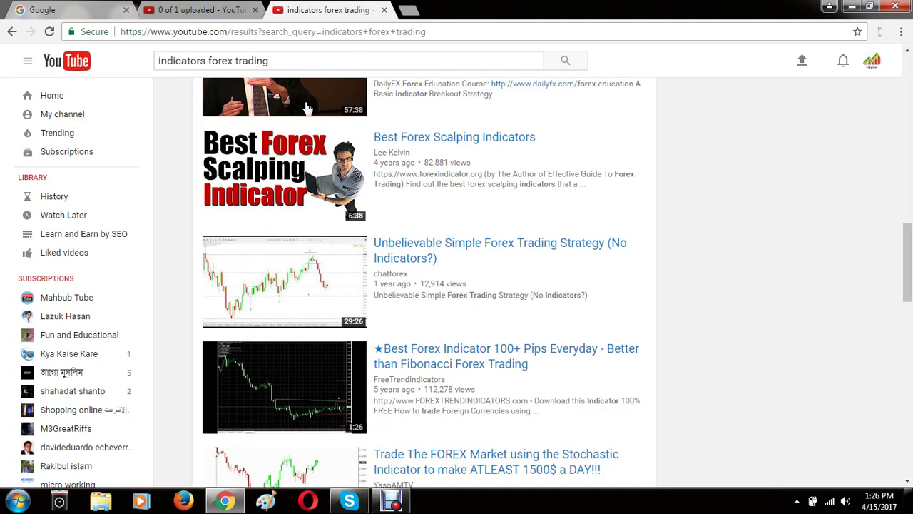
triple_click(275, 61)
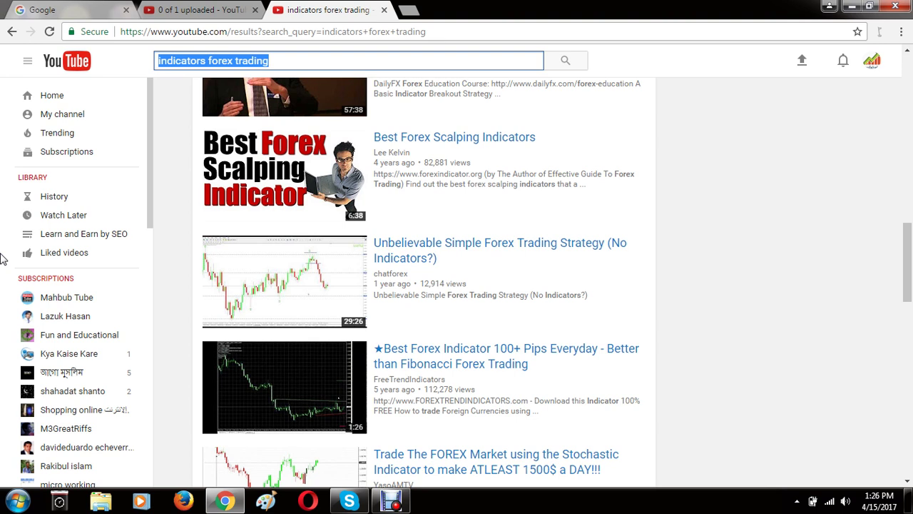
type("new")
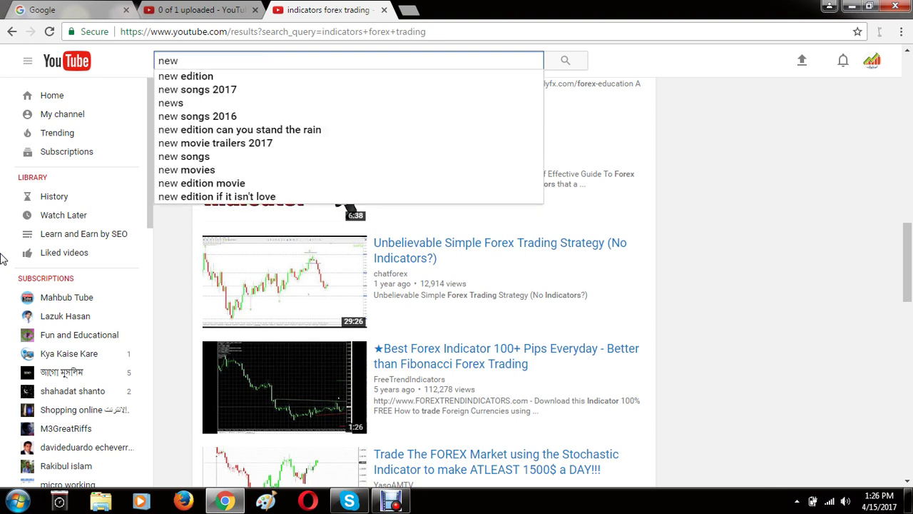
type("s trad")
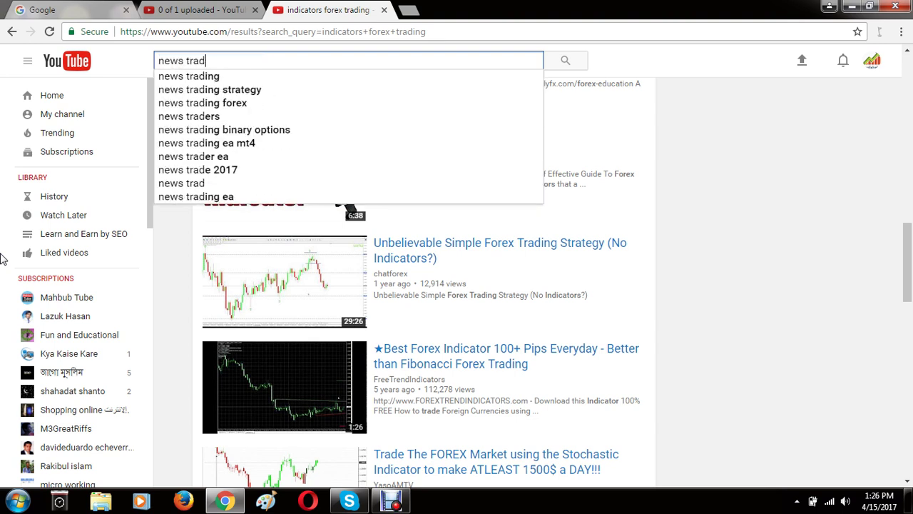
type("ing")
key("Return")
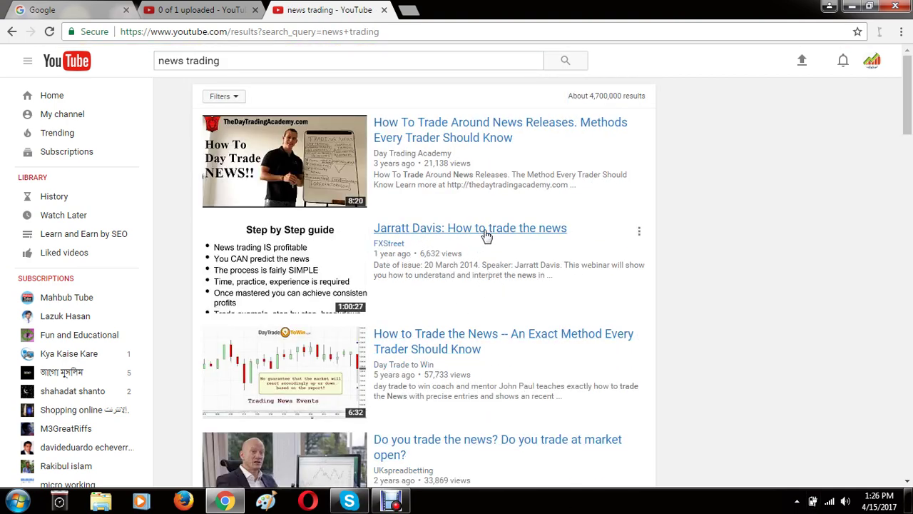
Examine the titles, descriptions and view counts of the news trading videos throughout the first results page.
left_click(432, 154)
scroll(447, 294, "down", 1)
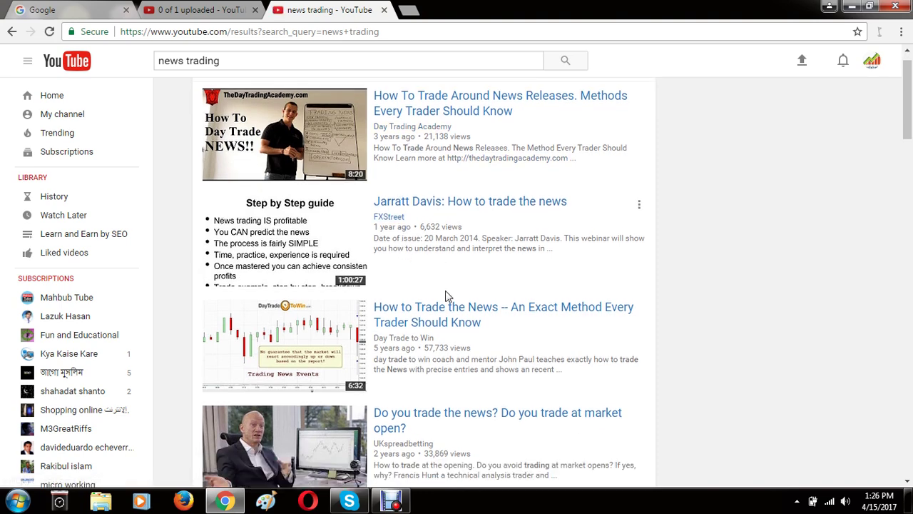
scroll(449, 307, "down", 3)
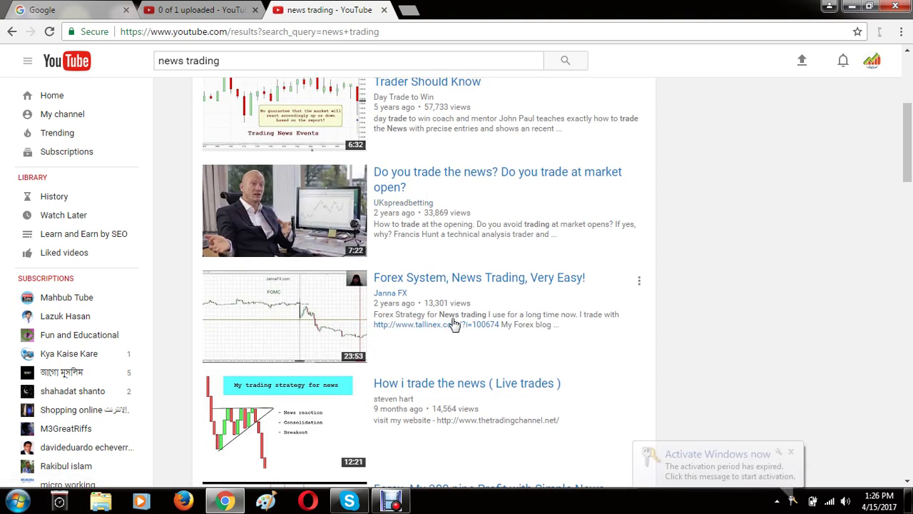
scroll(450, 335, "down", 3)
scroll(444, 350, "up", 4)
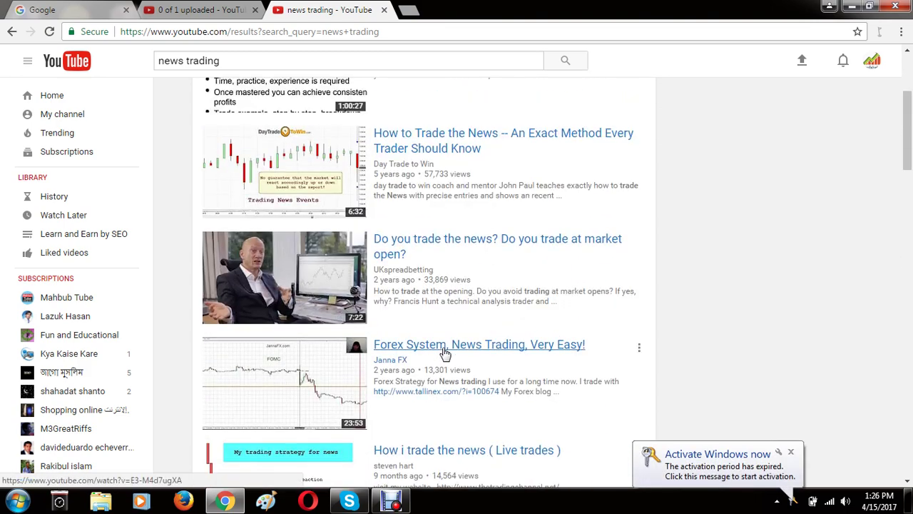
scroll(446, 371, "down", 2)
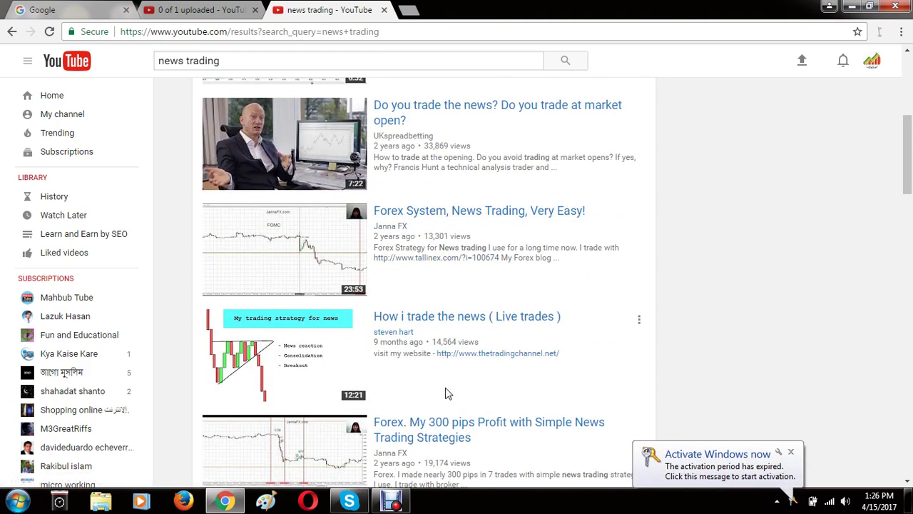
scroll(448, 393, "down", 6)
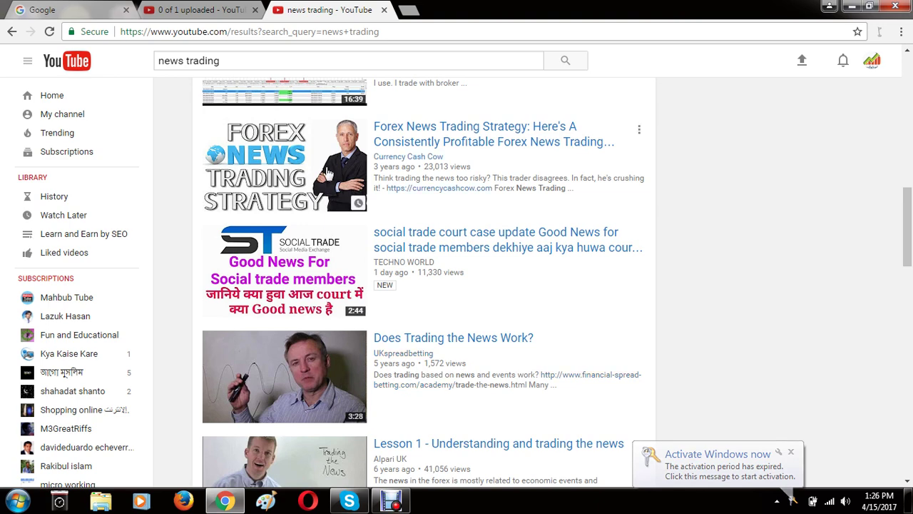
scroll(428, 421, "up", 1)
scroll(432, 403, "up", 7)
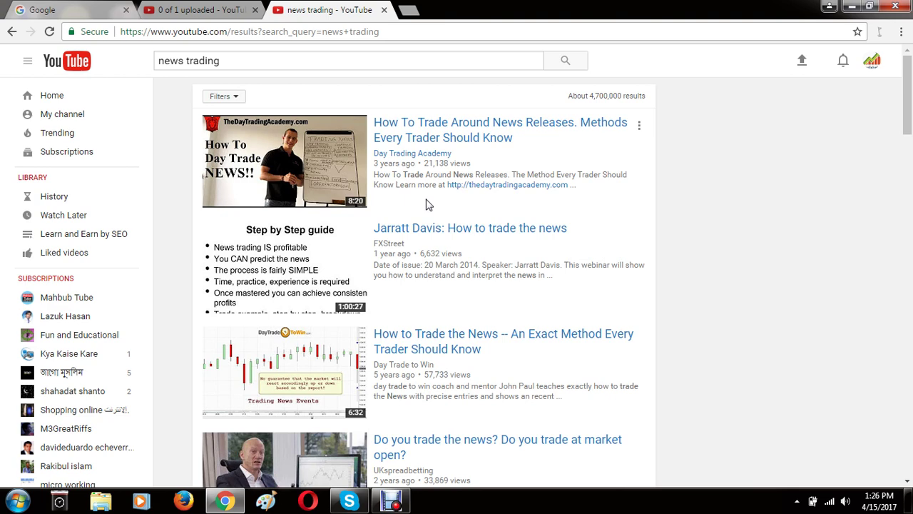
scroll(428, 299, "down", 5)
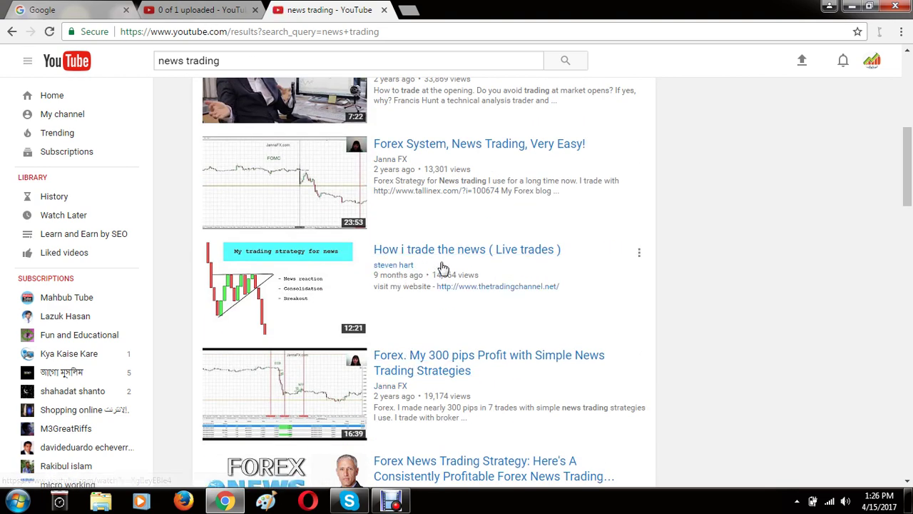
scroll(465, 285, "down", 3)
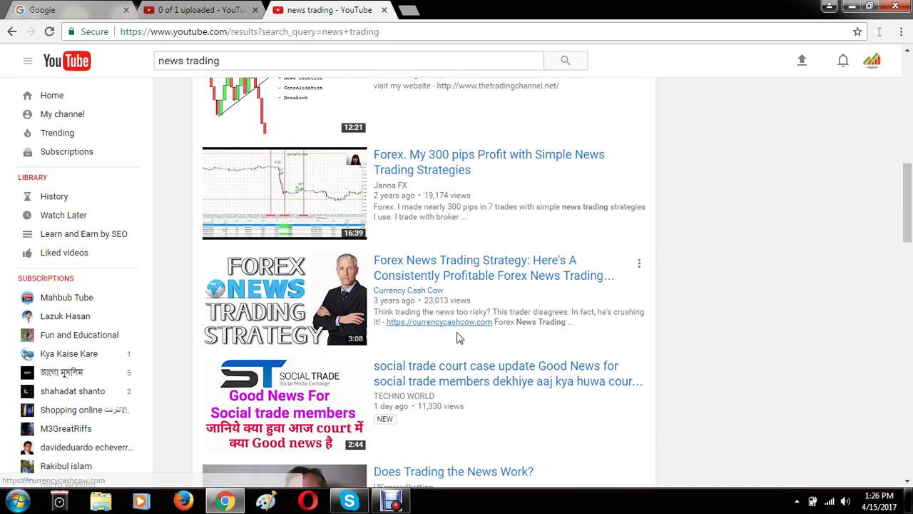
scroll(419, 394, "down", 6)
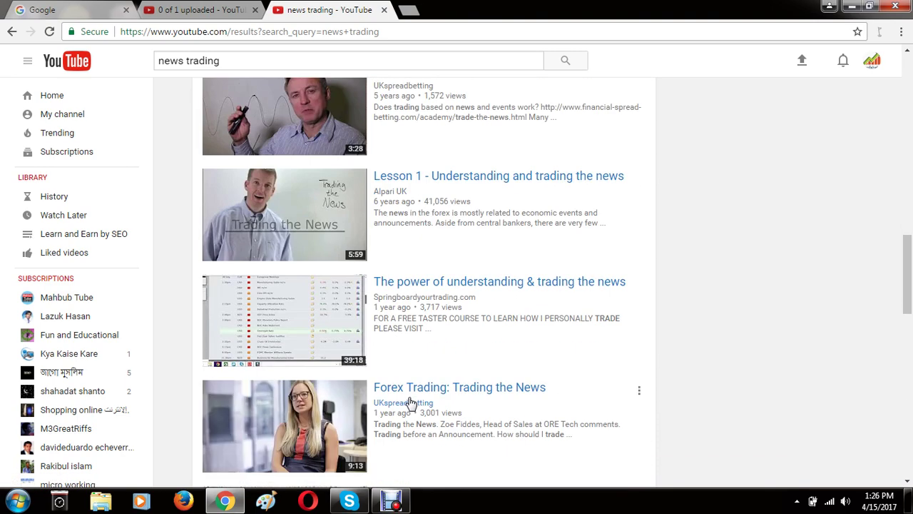
scroll(414, 402, "down", 3)
scroll(411, 403, "down", 3)
scroll(411, 406, "down", 4)
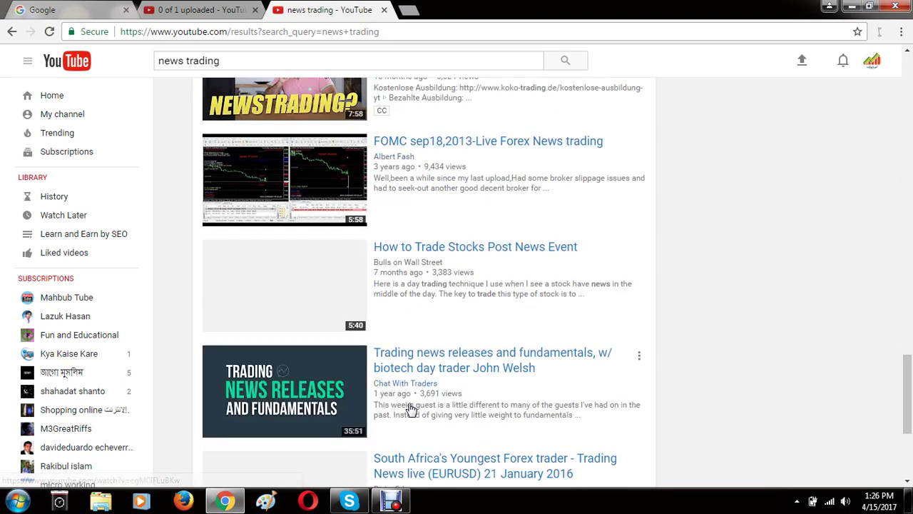
scroll(412, 408, "down", 3)
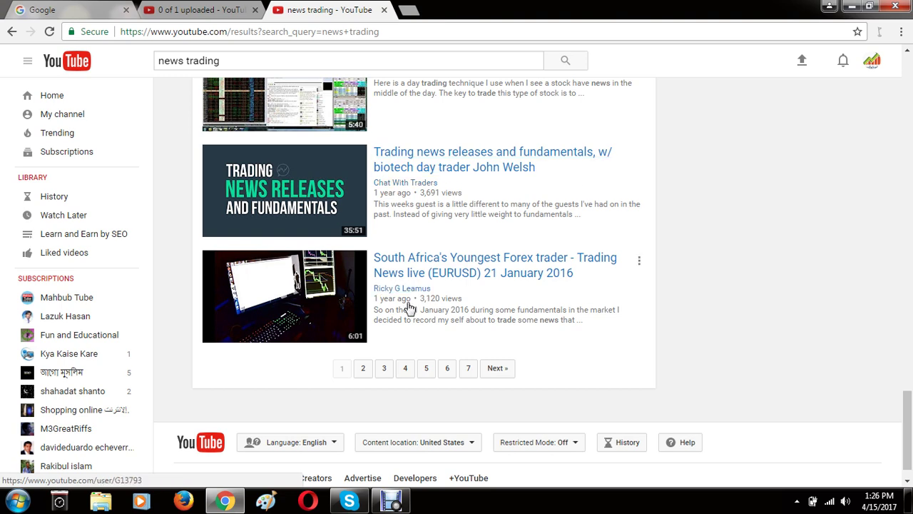
scroll(424, 303, "up", 8)
Remove "time" from the end of the uploading video's title and insert "trading" before "news".
left_click(207, 9)
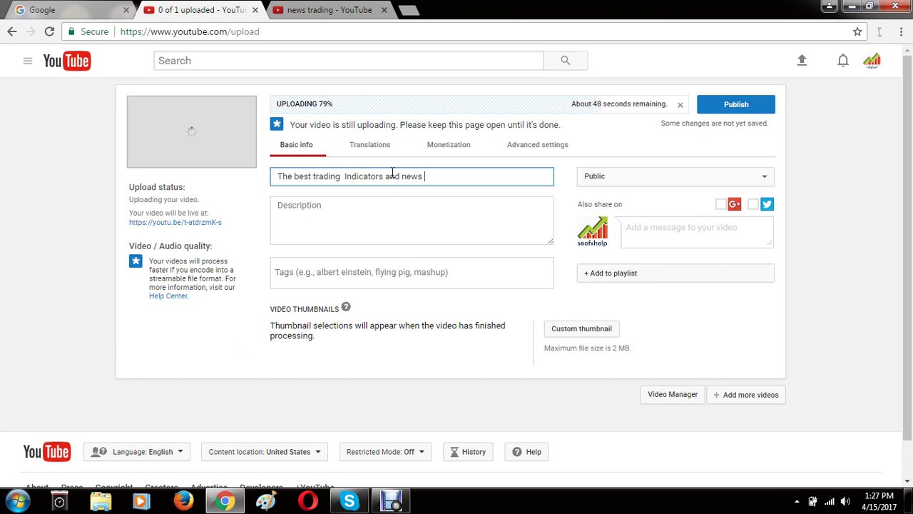
key("Left")
key("Left")
key("Left")
key("Left")
key("Left")
key("Left")
type("tra")
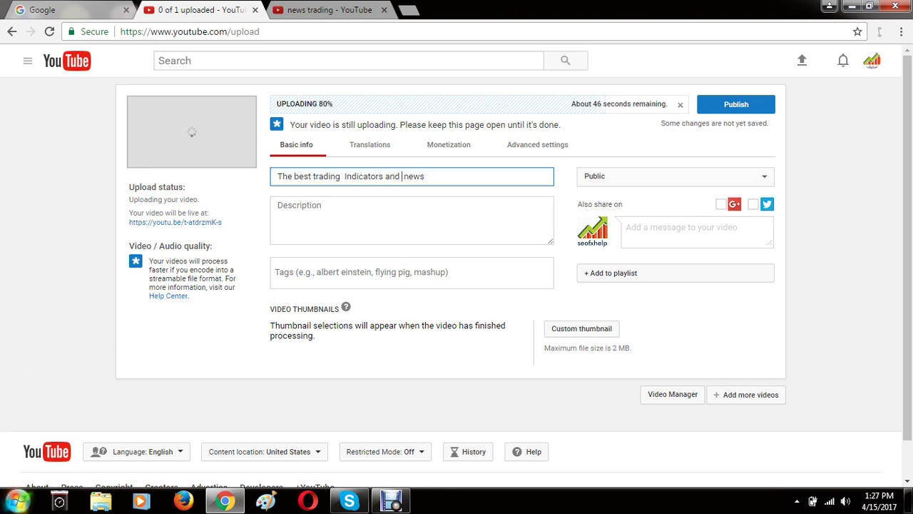
type("ding  s")
key("BackSpace")
left_click(362, 222)
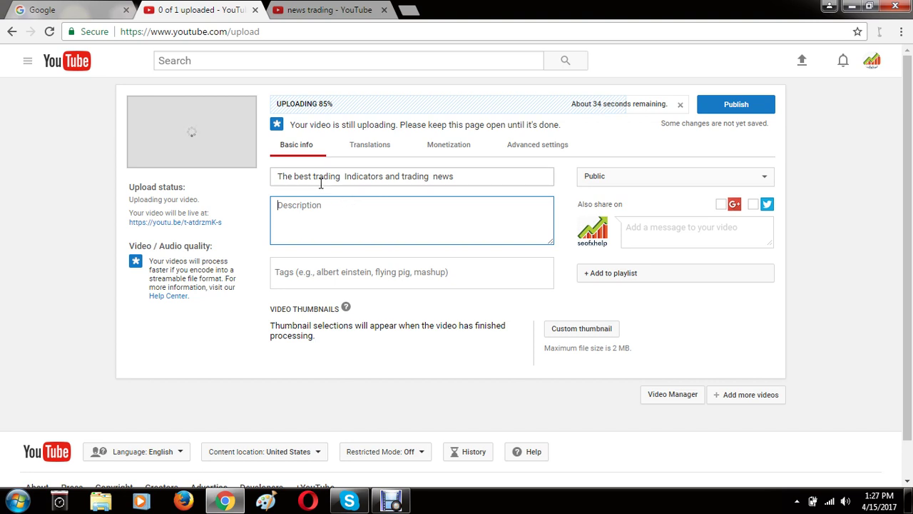
left_click(464, 175)
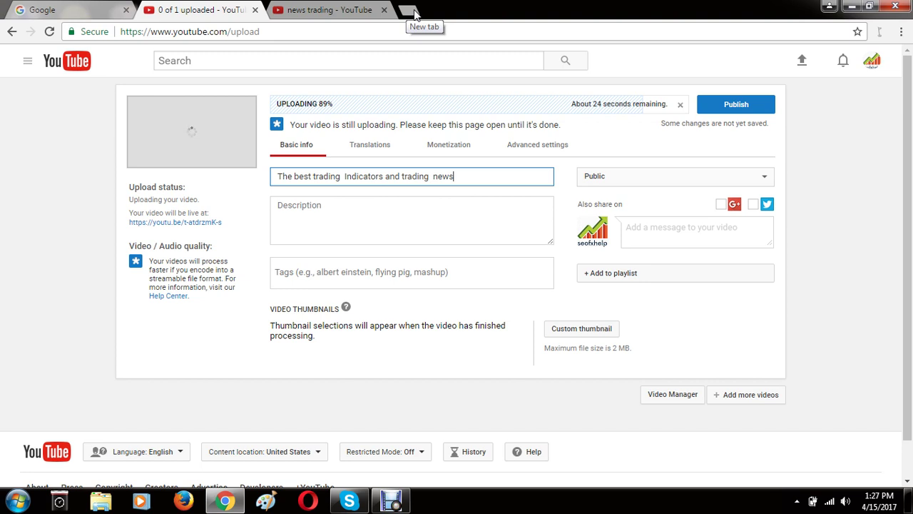
left_click(413, 11)
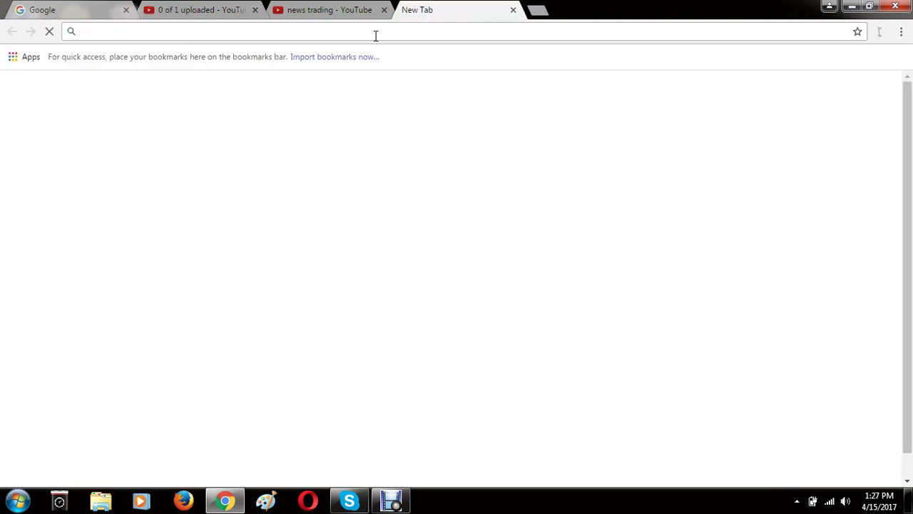
type("b")
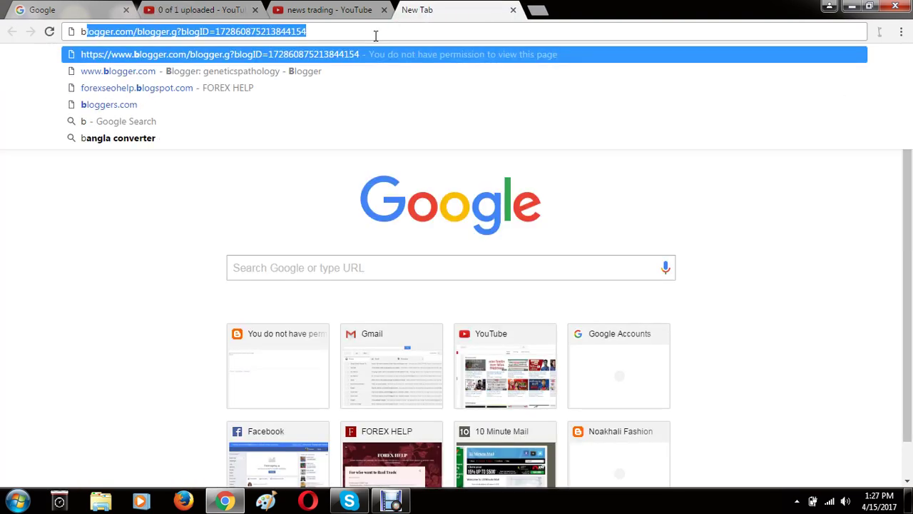
key("BackSpace")
key("BackSpace")
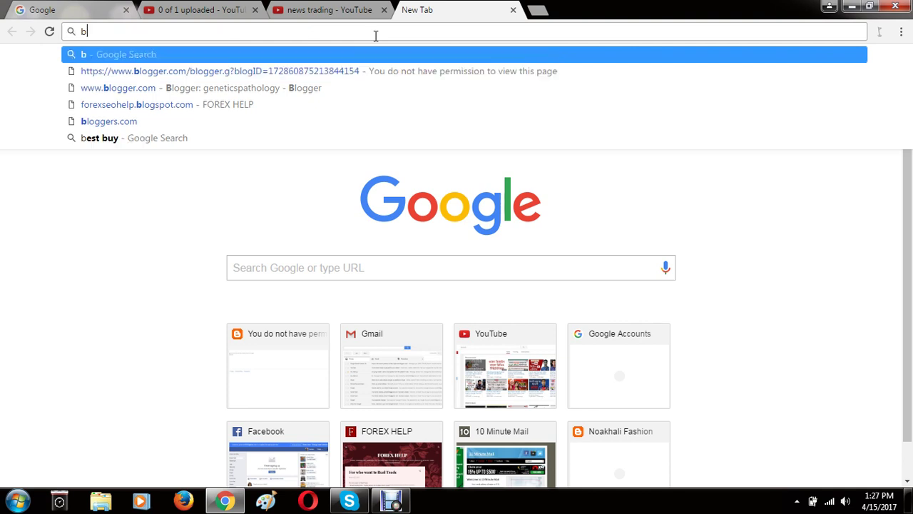
type("con")
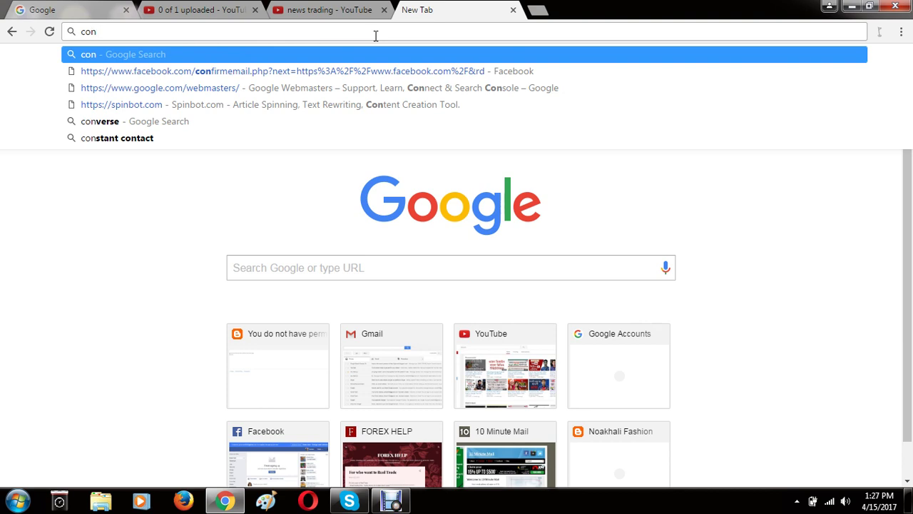
key("BackSpace")
key("BackSpace")
key("BackSpace")
type("bangla")
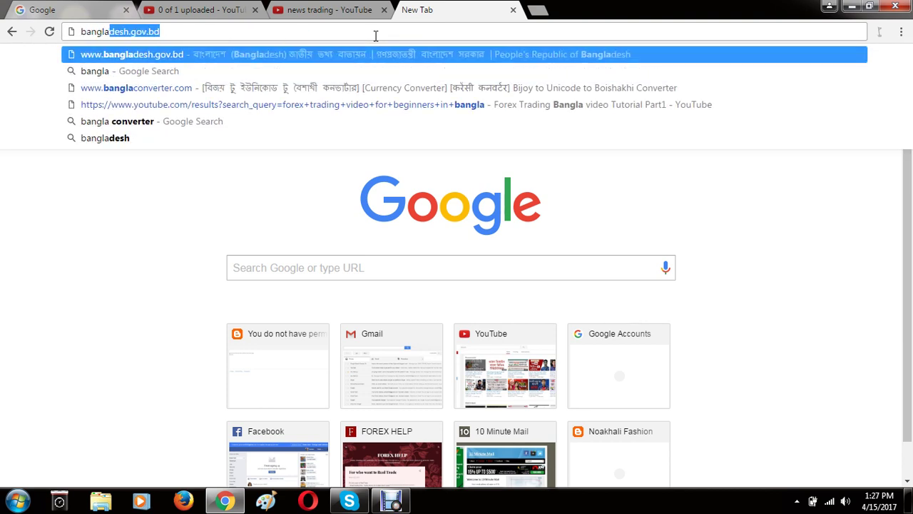
type("con")
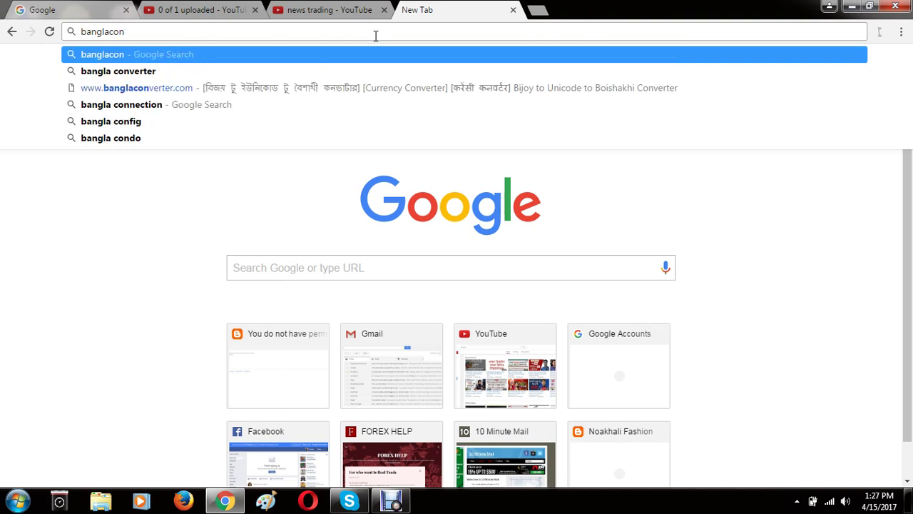
left_click(227, 87)
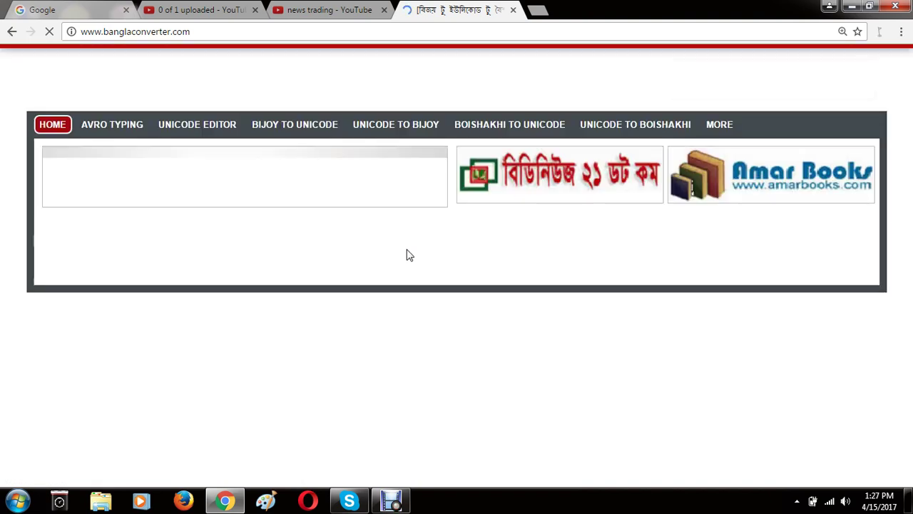
Write the Bangla phrase "ইন্ডিকেটরস দিয়ে সহজ ট্রেডিং পদ্দতি" phonetically in the converter's Bangla typing box.
scroll(421, 323, "down", 2)
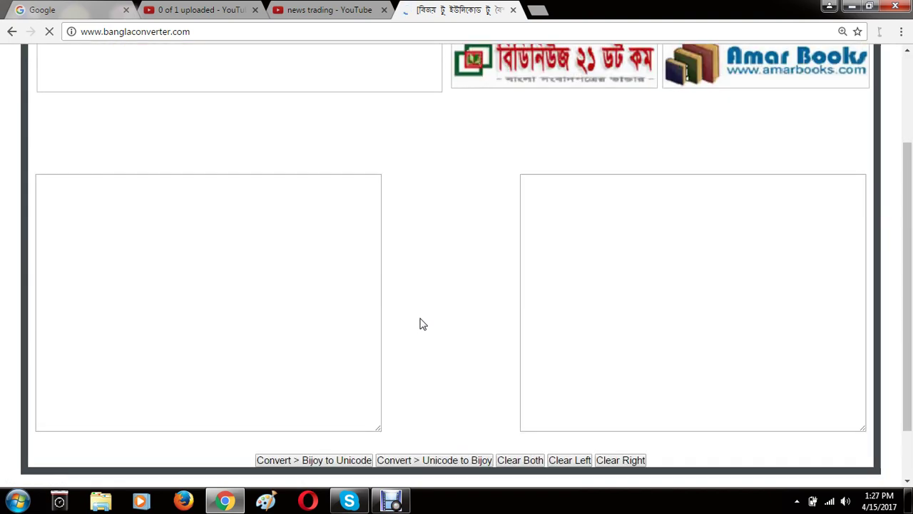
scroll(420, 324, "down", 6)
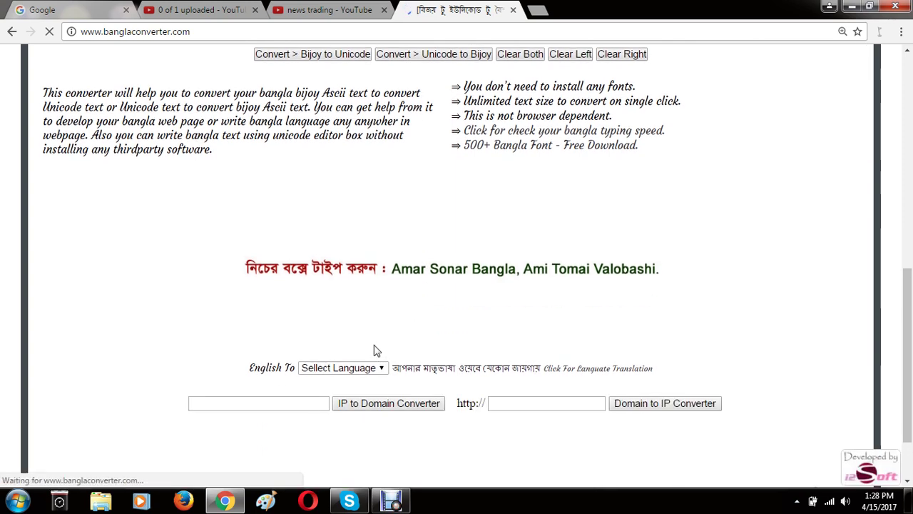
left_click(301, 287)
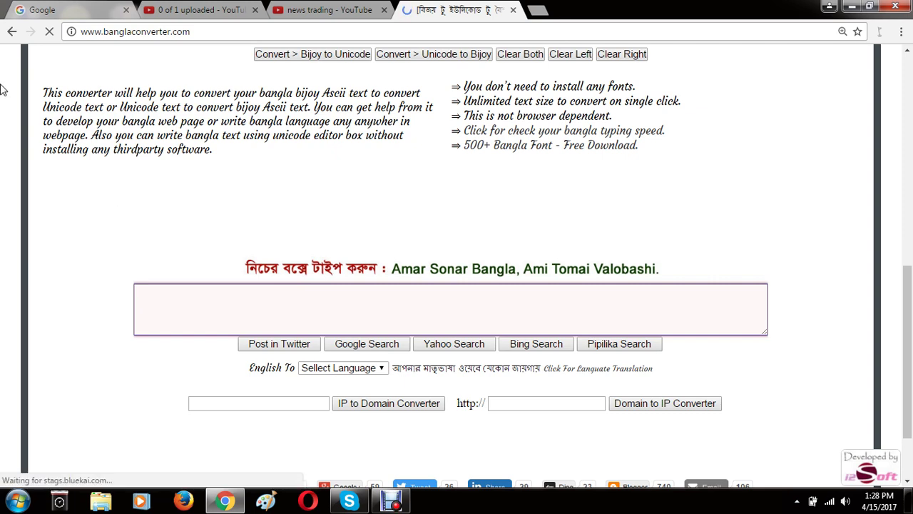
type("indicators")
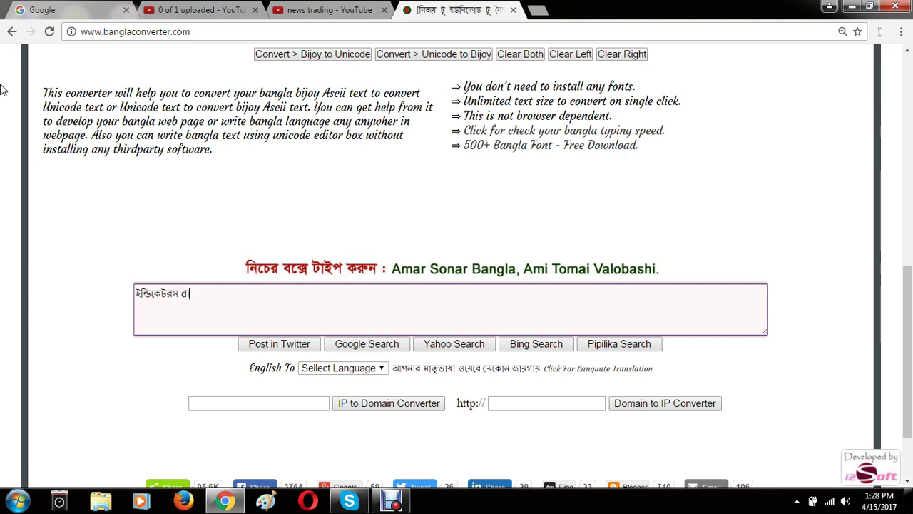
type("diye")
left_click(182, 293)
left_click(211, 296)
type("s")
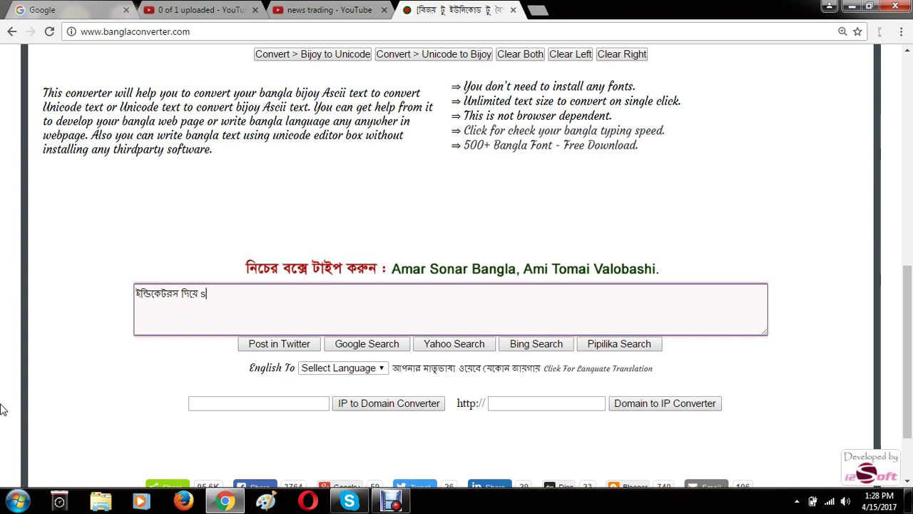
type("ohoj ")
type("trad")
type("ing s")
type("poddo")
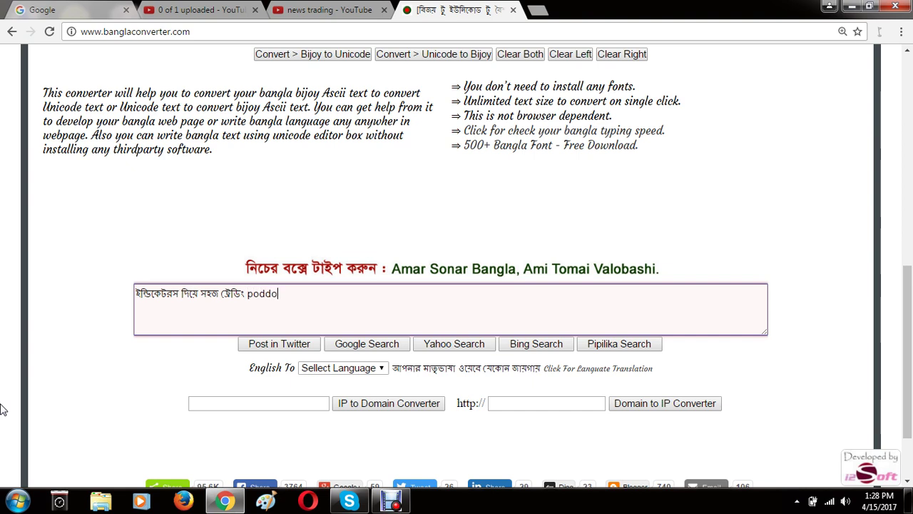
type("ti")
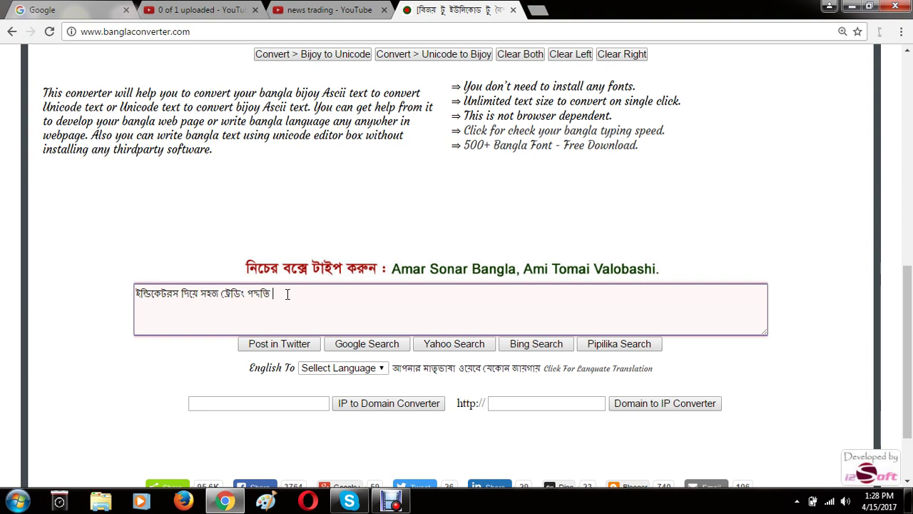
Insert "ও নিউস টাইম এ" after "দিয়ে" in the Bangla phrase.
left_click(183, 294)
left_click(200, 293)
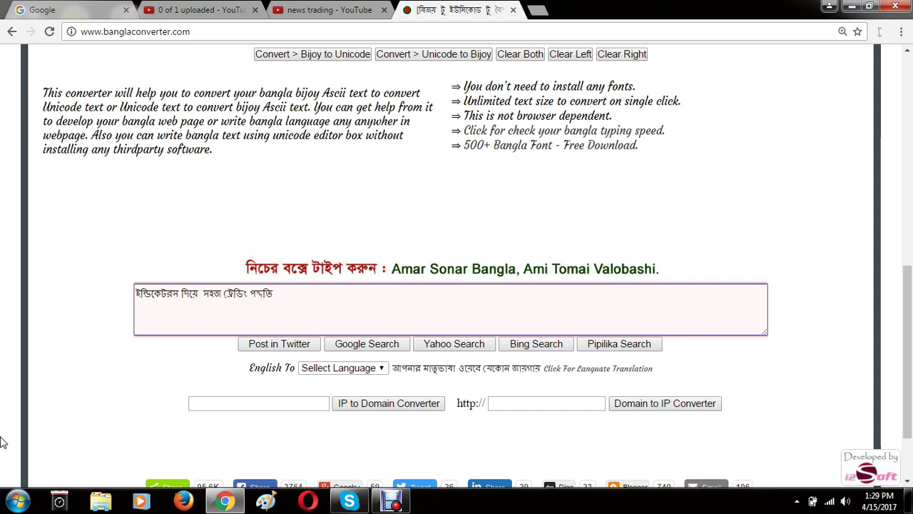
type("ও ")
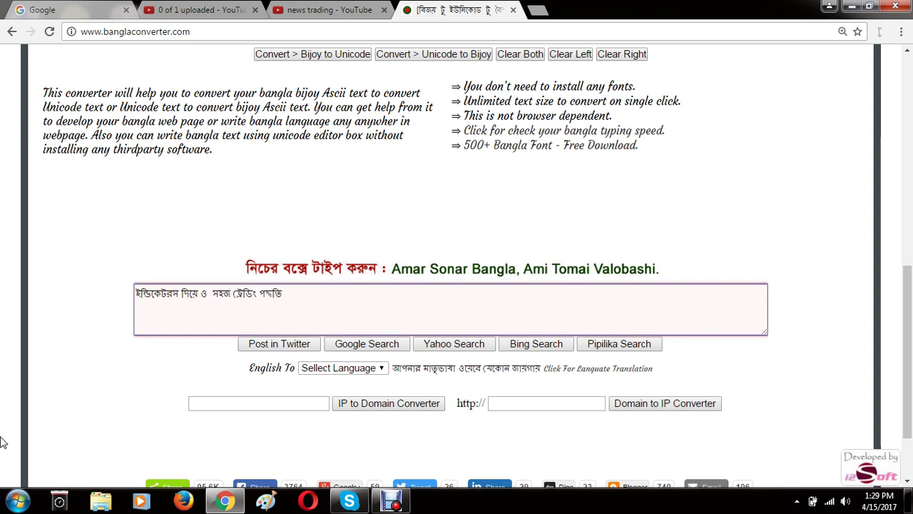
type("nius")
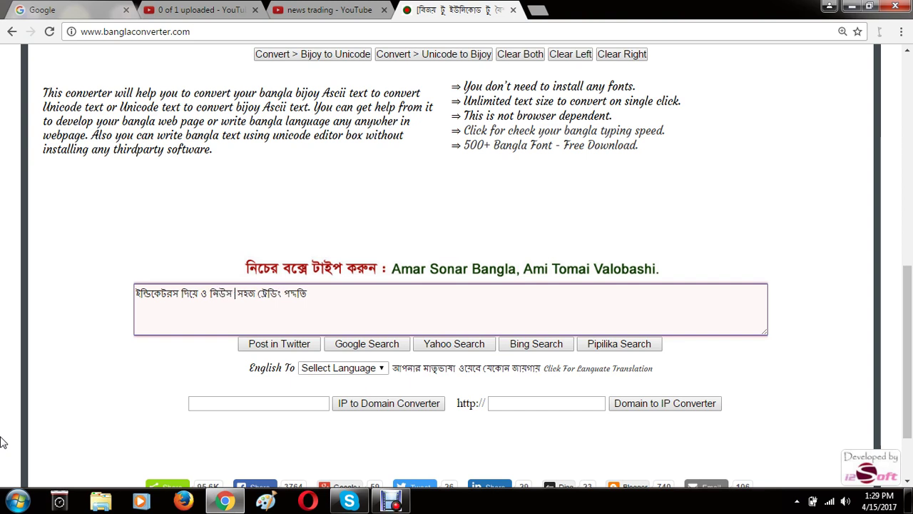
type("t ")
type("ime")
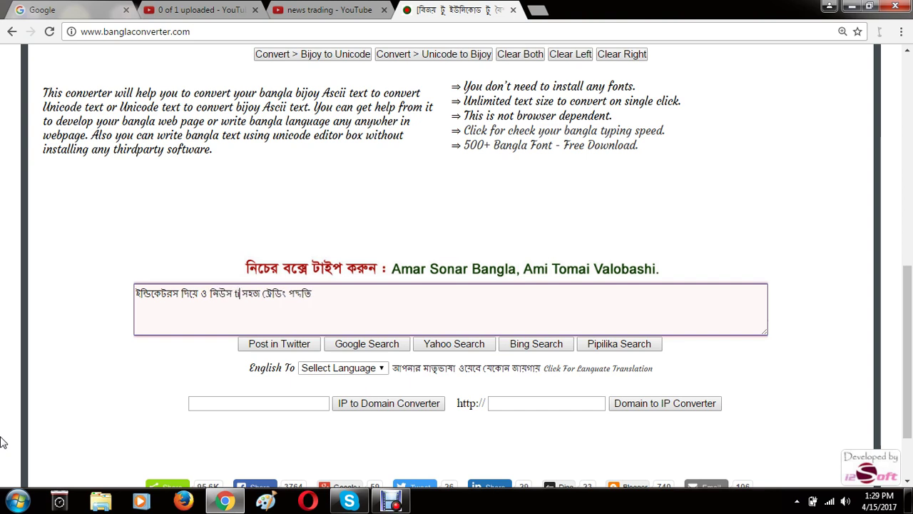
type(" a")
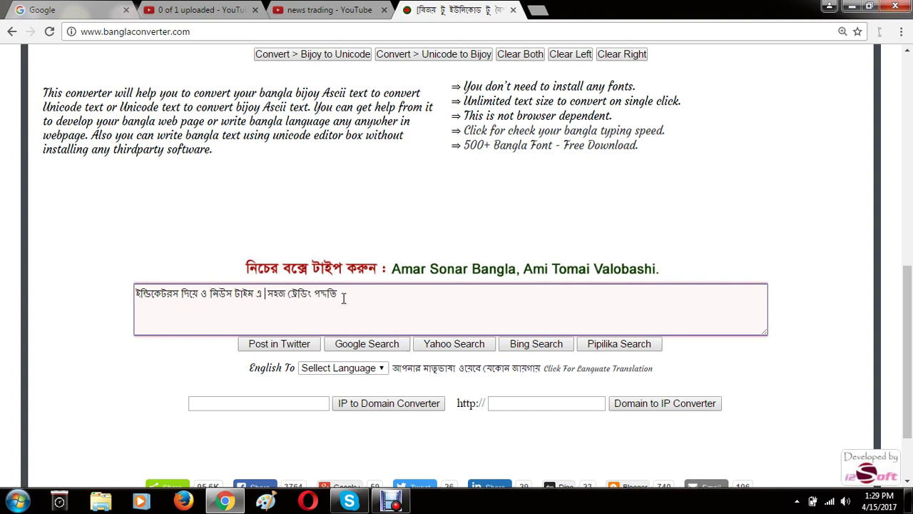
Copy the complete Bangla phrase and append it in parentheses to the end of the uploading video's title.
key("ctrl+a")
right_click(238, 301)
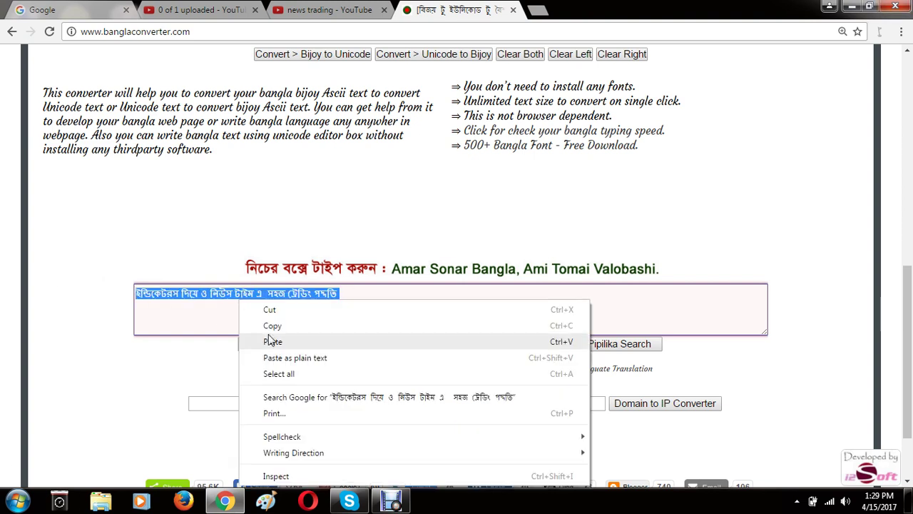
left_click(272, 325)
left_click(325, 10)
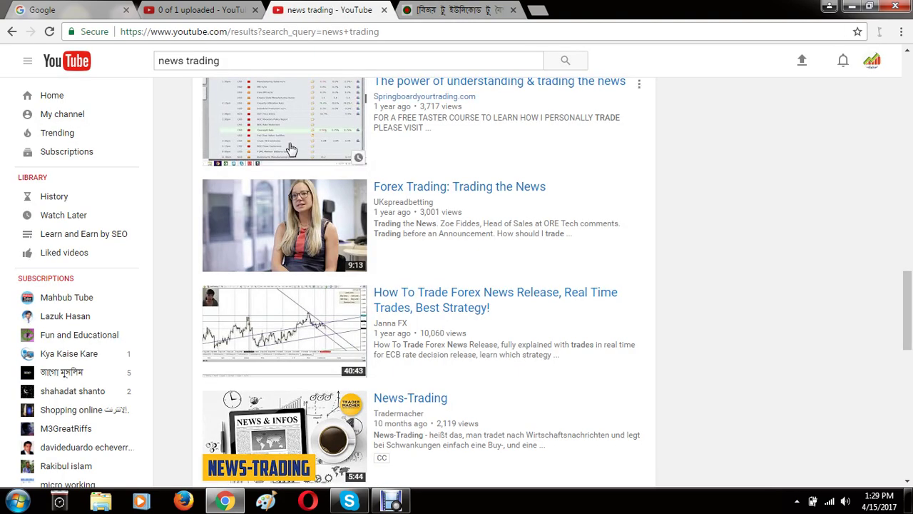
left_click(207, 10)
right_click(477, 175)
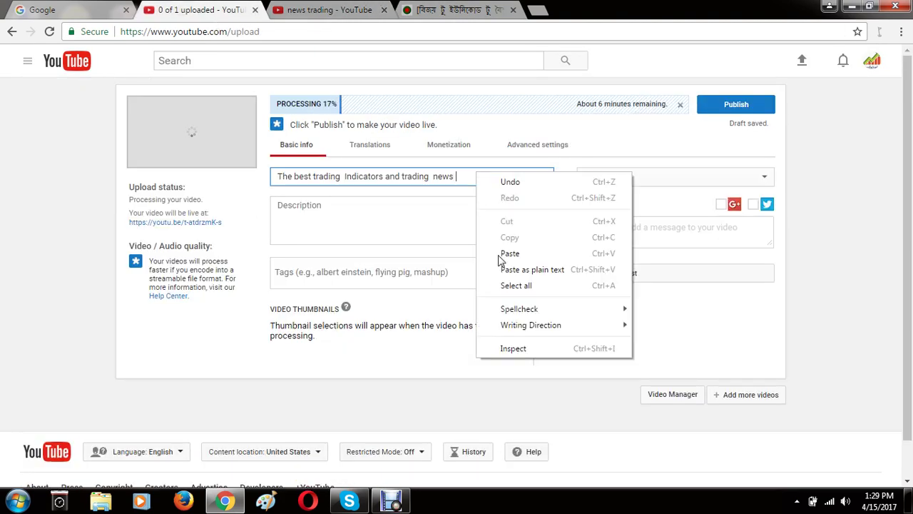
left_click(510, 253)
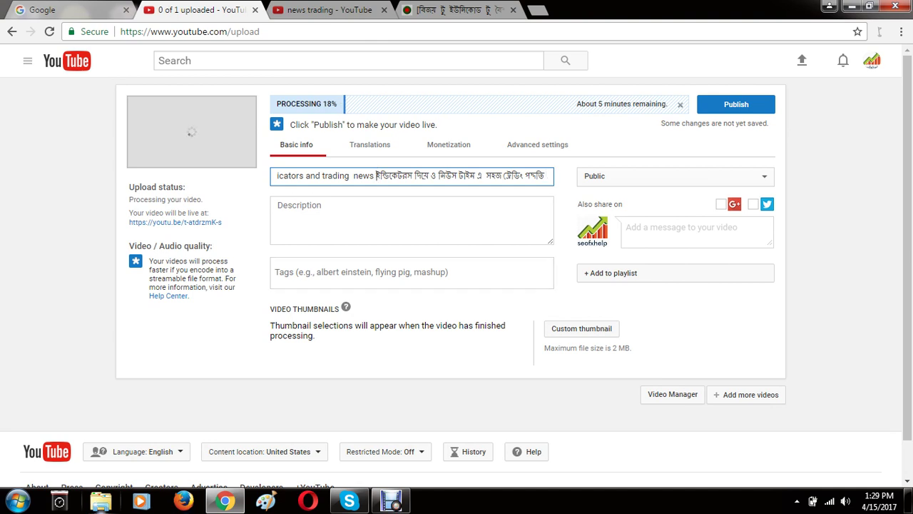
type("(")
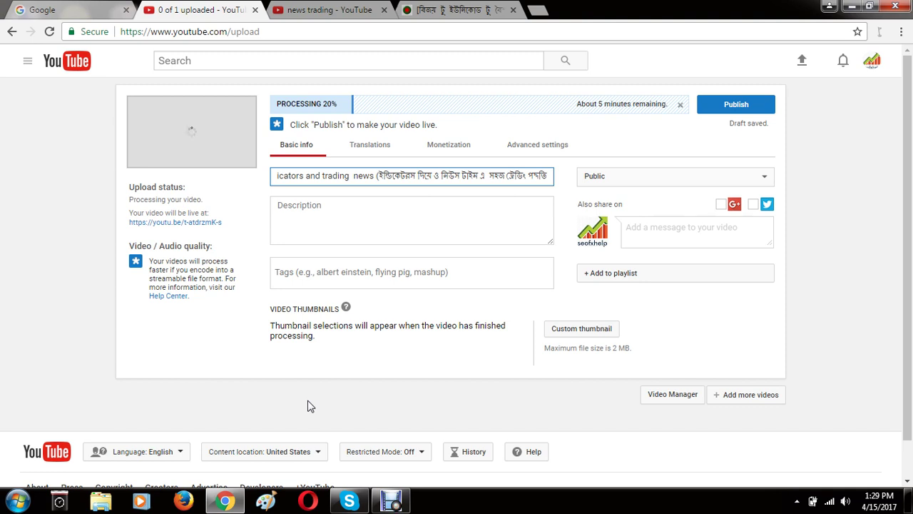
type(")")
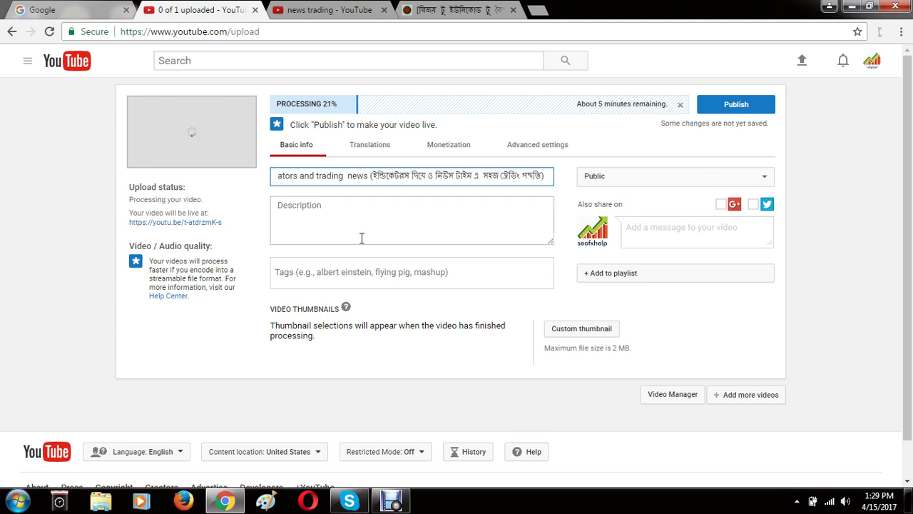
Review the news trading search results back up to the first videos for description ideas.
left_click(329, 207)
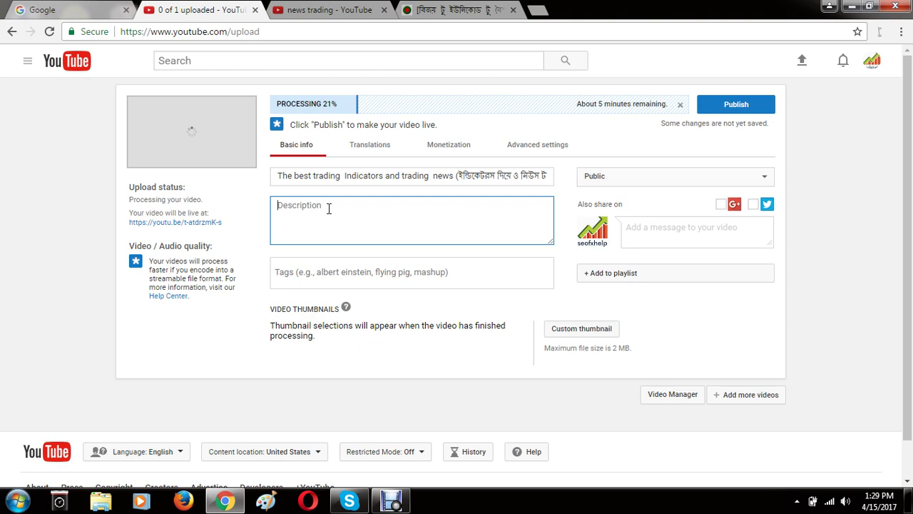
left_click(316, 9)
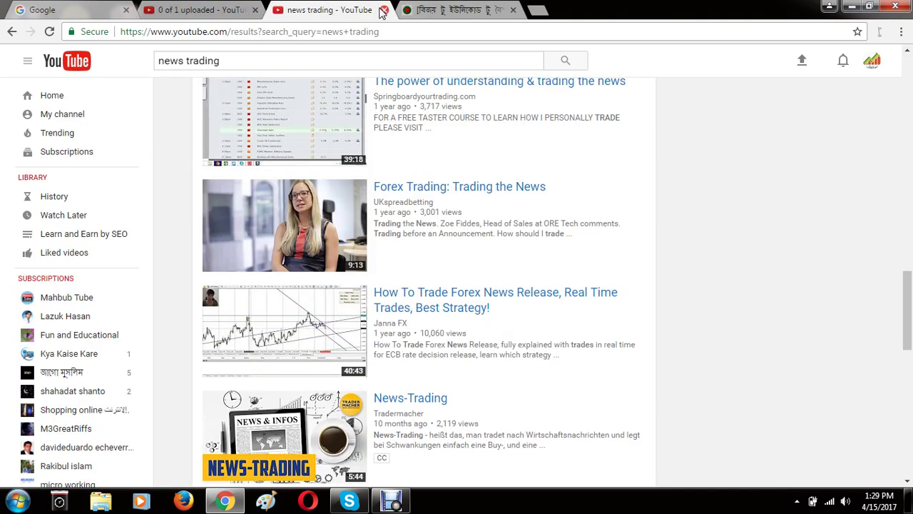
left_click(450, 9)
left_click(341, 8)
left_click(214, 9)
left_click(307, 8)
scroll(485, 342, "up", 5)
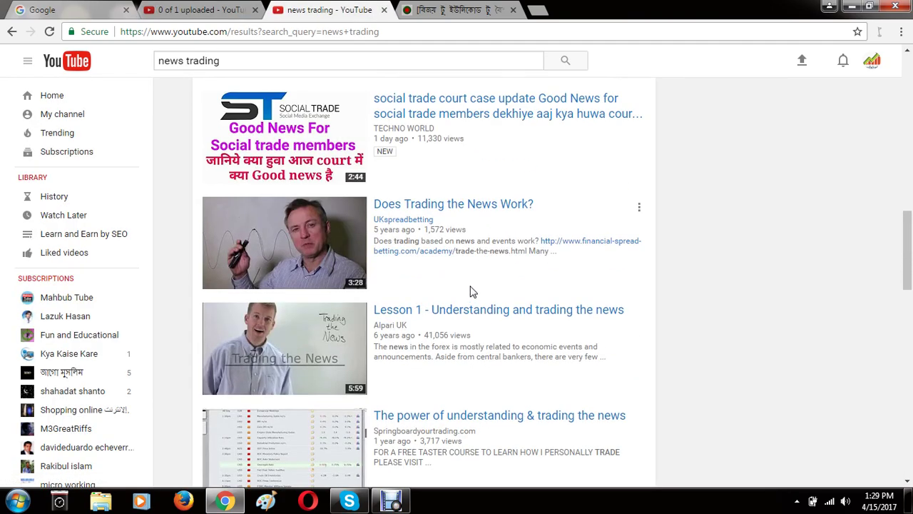
scroll(503, 264, "up", 5)
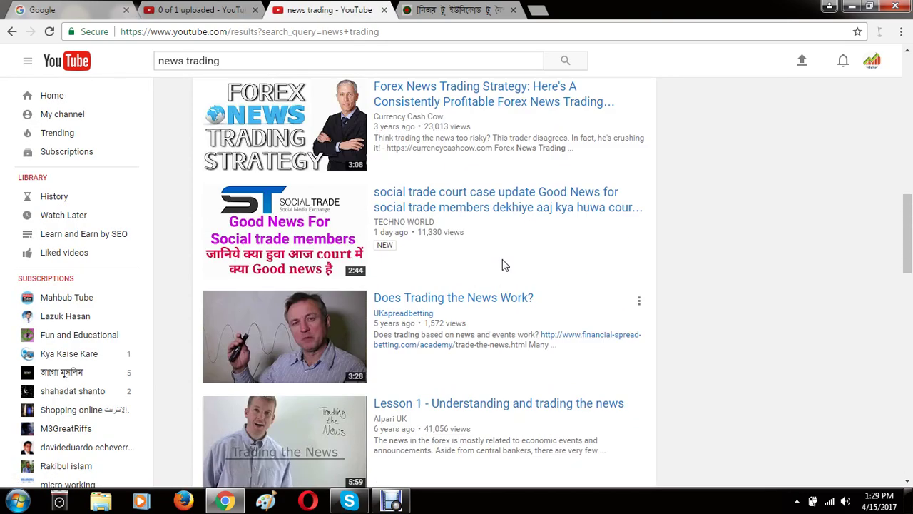
scroll(488, 305, "up", 5)
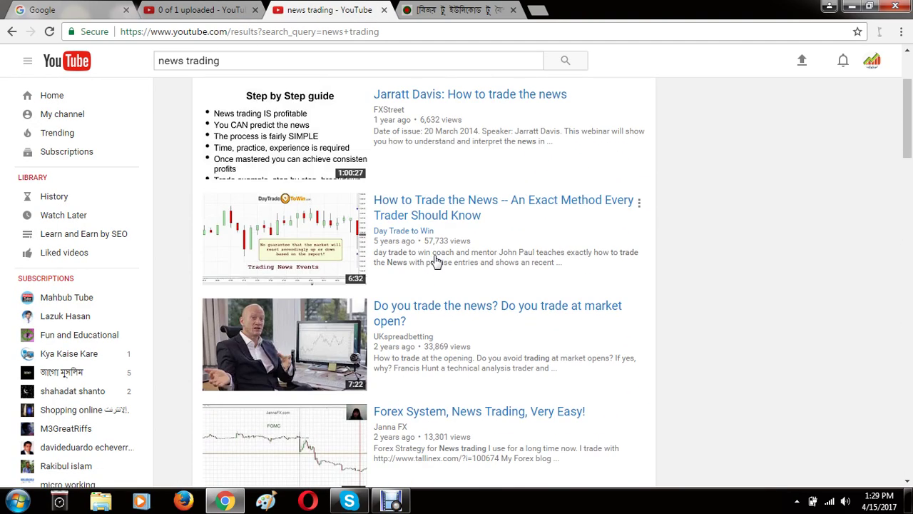
scroll(437, 258, "up", 3)
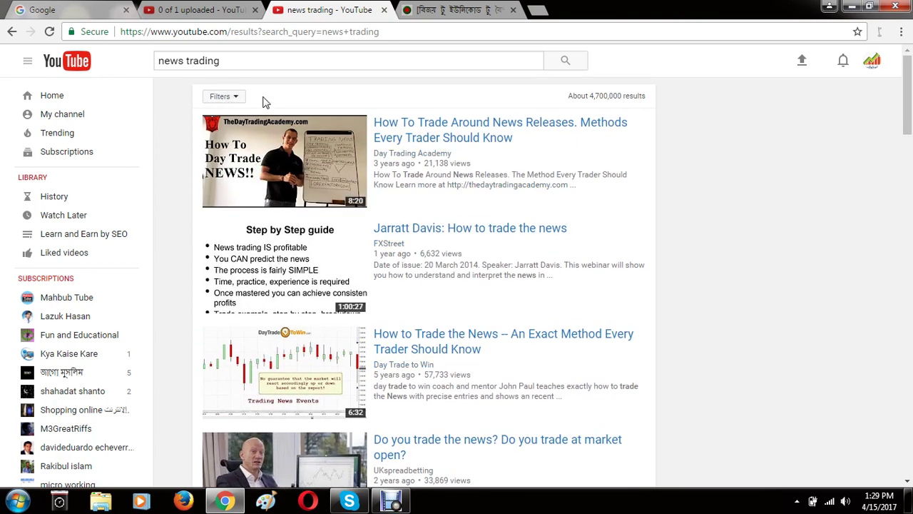
Search YouTube for the suggested phrase "best trading indicators" in place of the news trading search.
triple_click(244, 63)
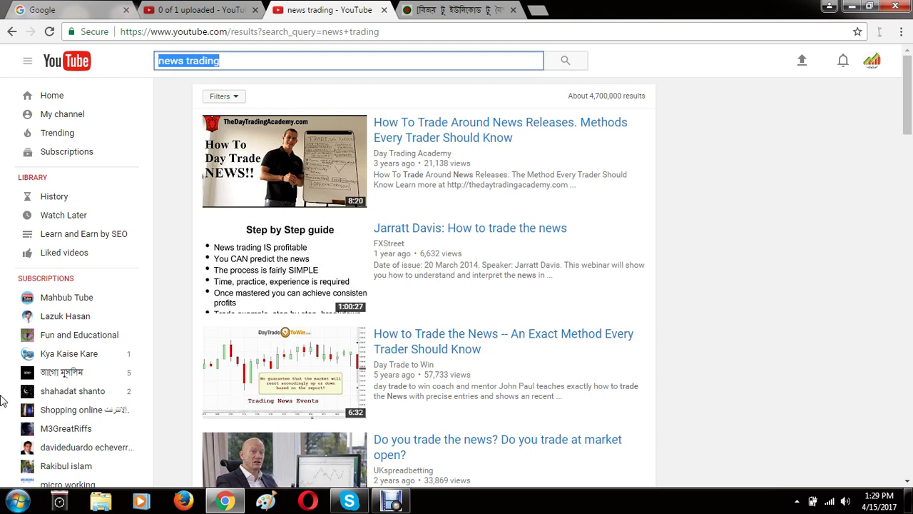
type("indi")
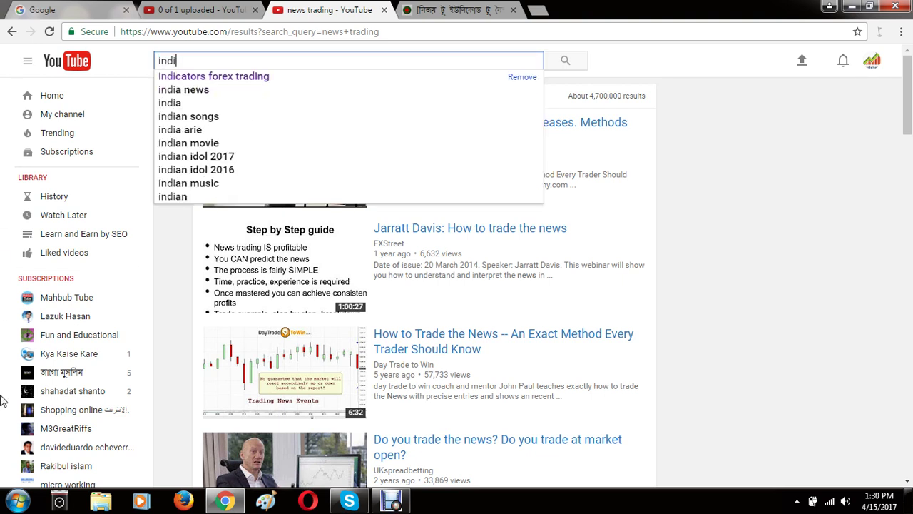
type("catos")
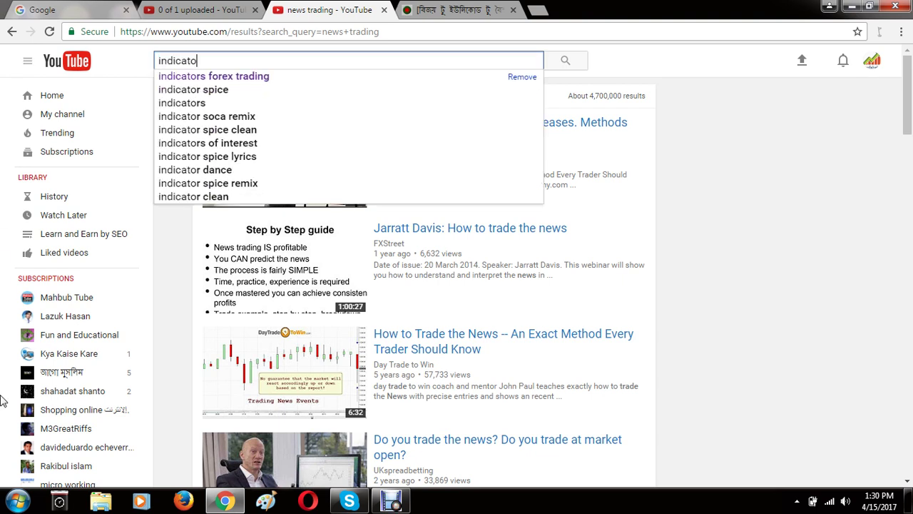
left_click(194, 10)
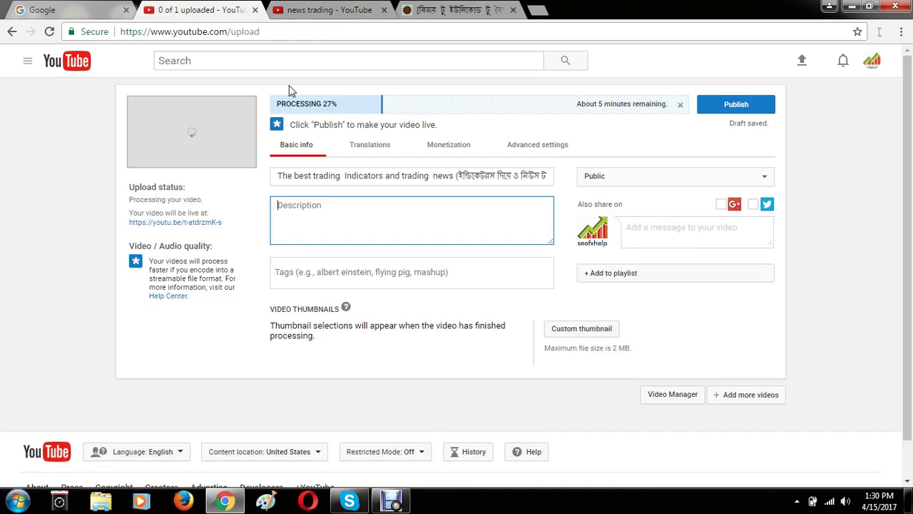
left_click(335, 12)
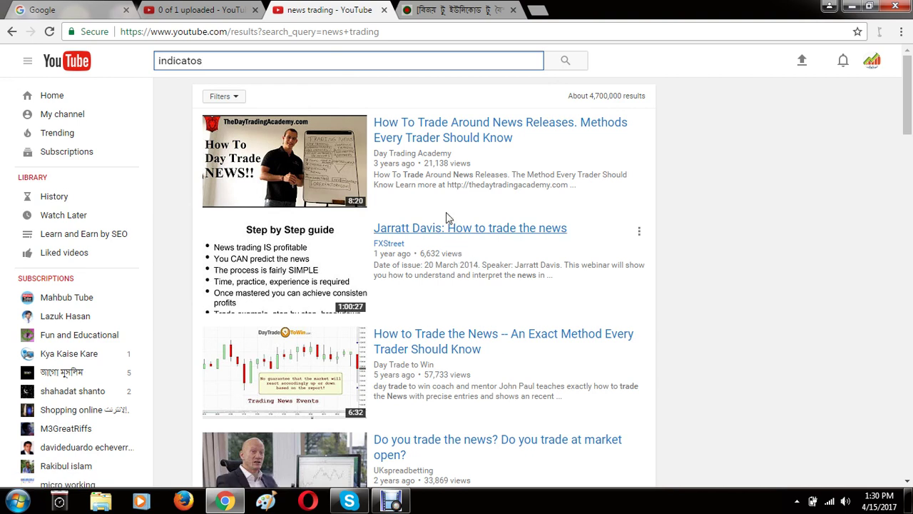
scroll(457, 229, "down", 1)
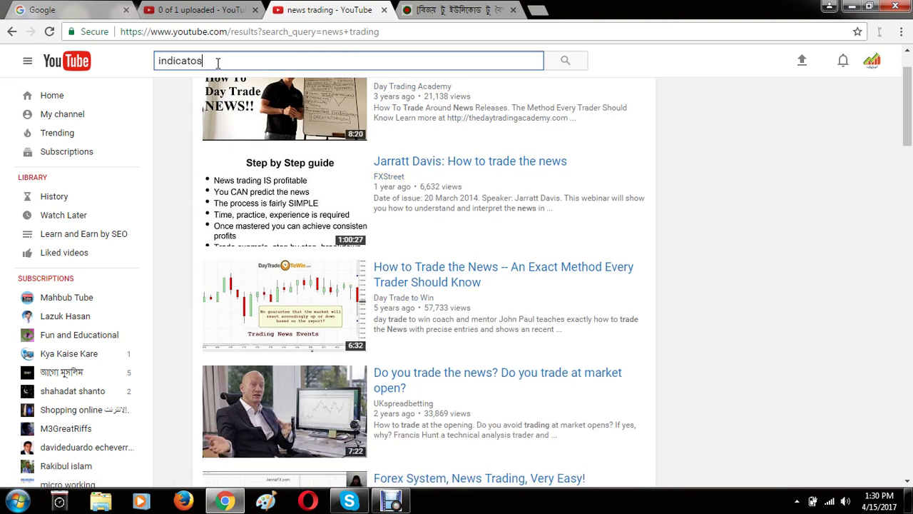
type("n")
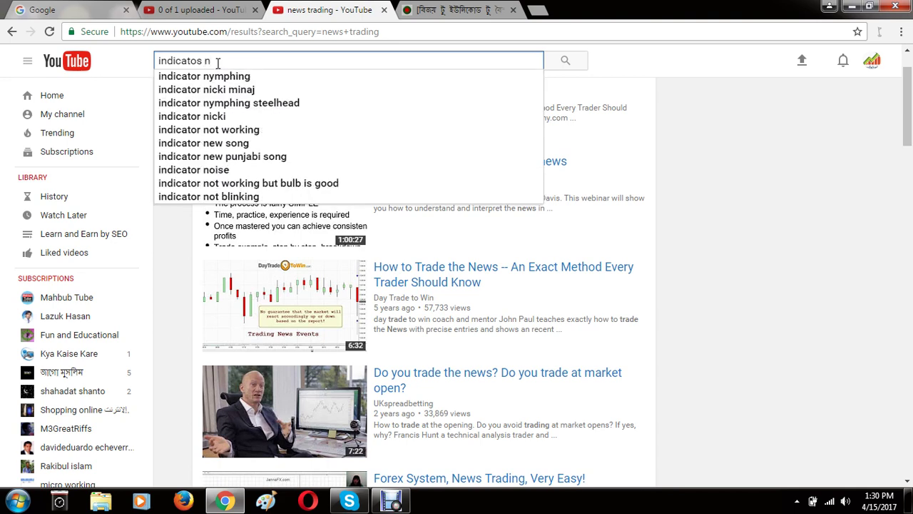
key("BackSpace")
type("t")
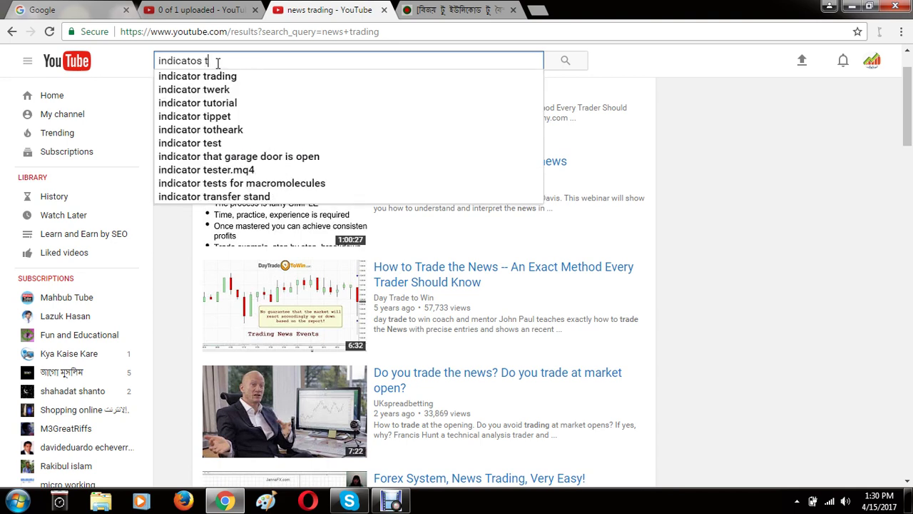
type("rading")
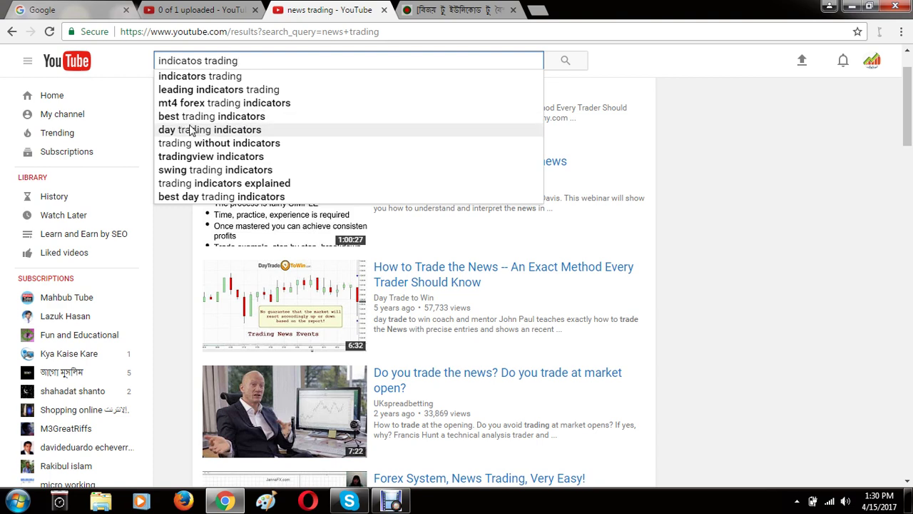
left_click(258, 119)
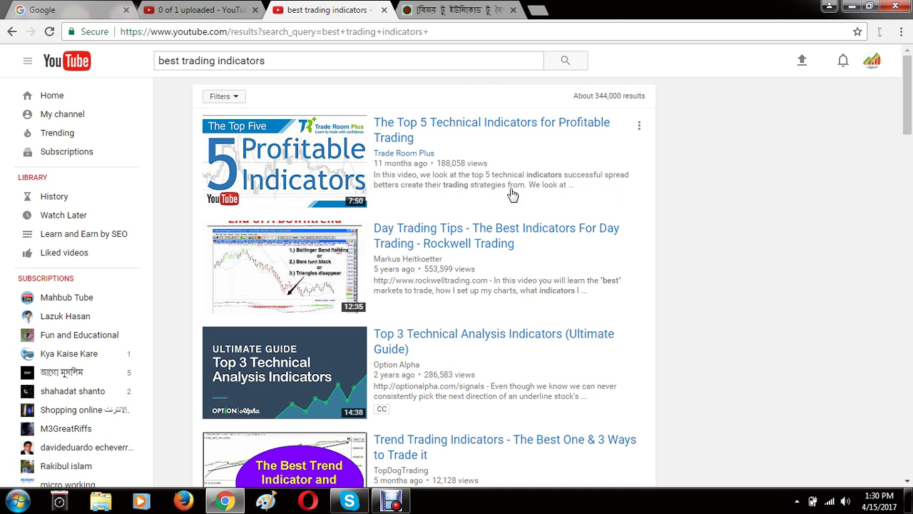
Copy the description paragraph from the video "The Top 5 Technical Indicators for Profitable Trading" and pause its playback.
left_click(391, 184)
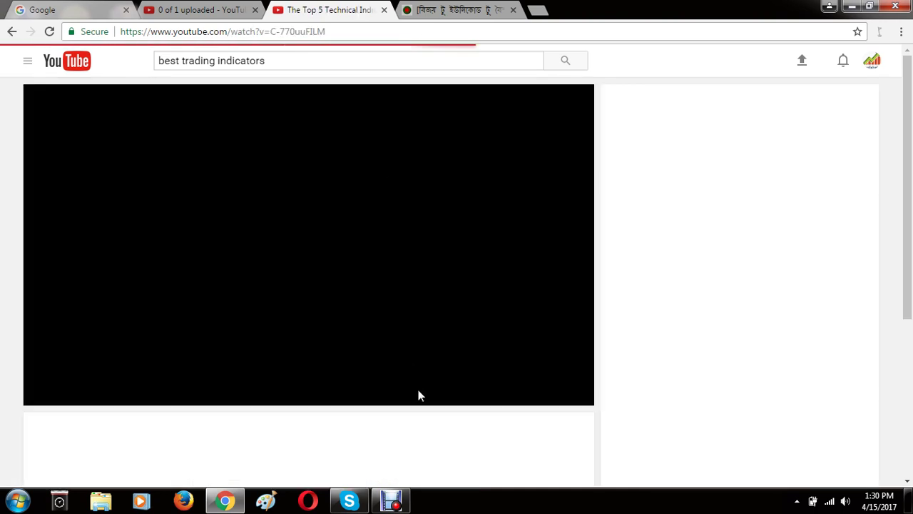
scroll(418, 392, "down", 3)
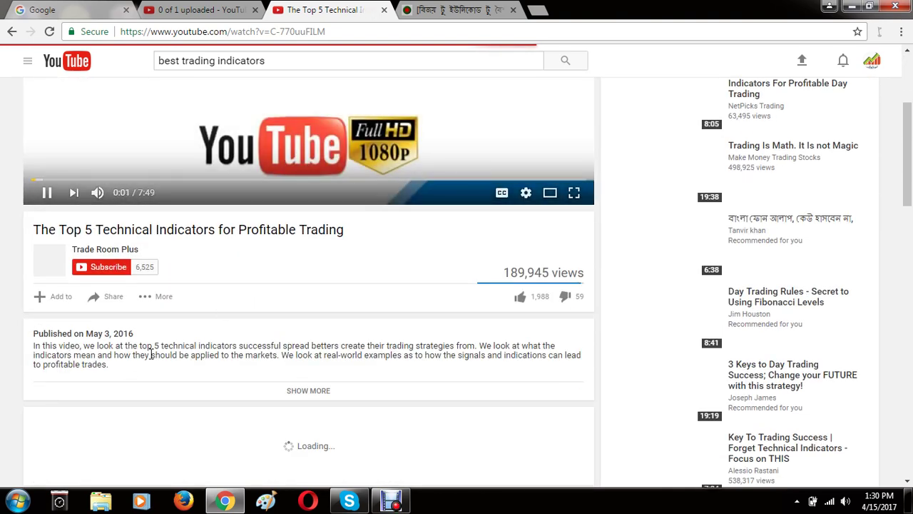
scroll(308, 317, "up", 2)
scroll(332, 359, "down", 5)
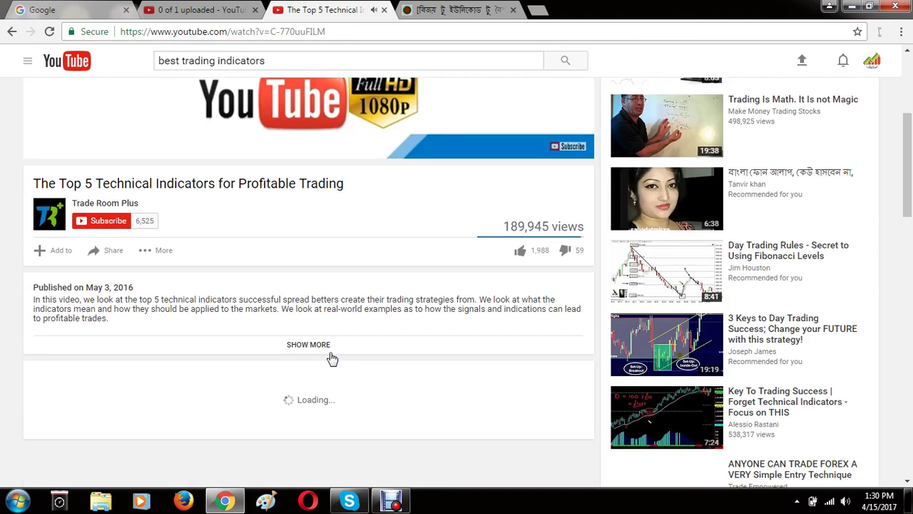
left_click_drag(32, 106, 109, 124)
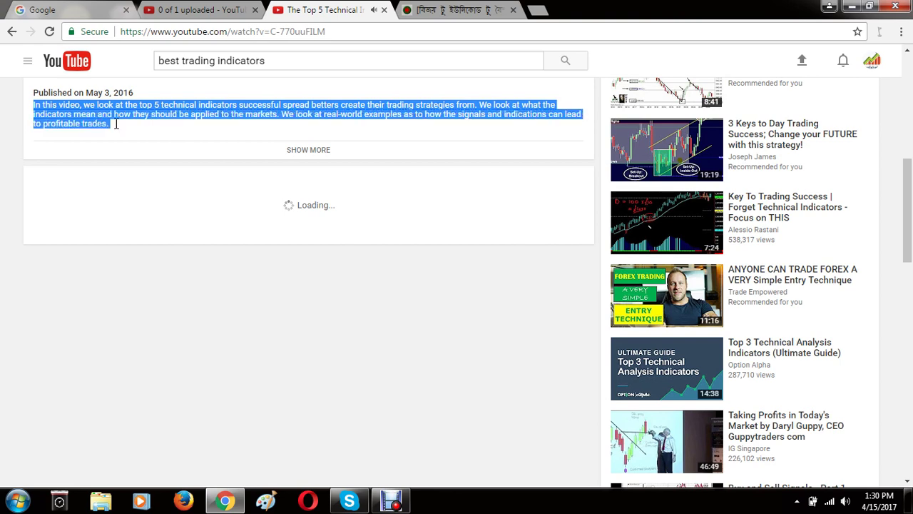
right_click(118, 116)
left_click(154, 127)
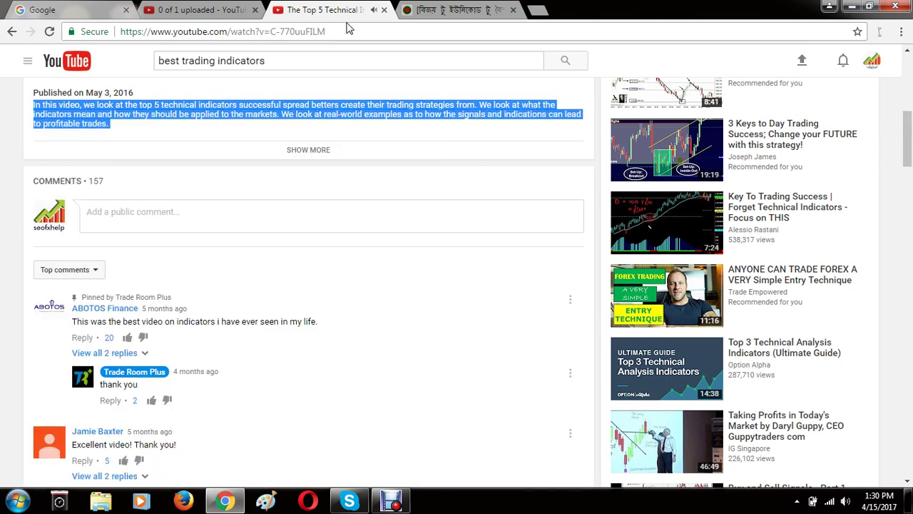
scroll(357, 86, "up", 5)
left_click(308, 194)
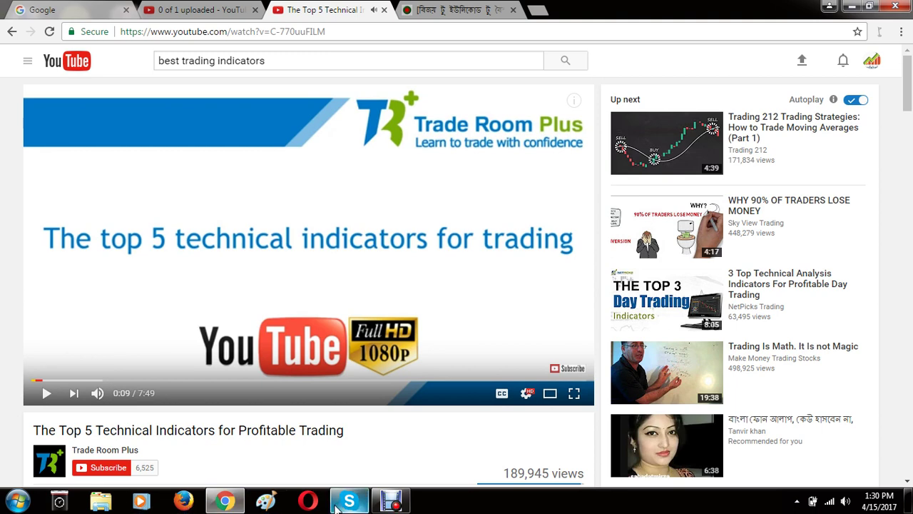
left_click(18, 502)
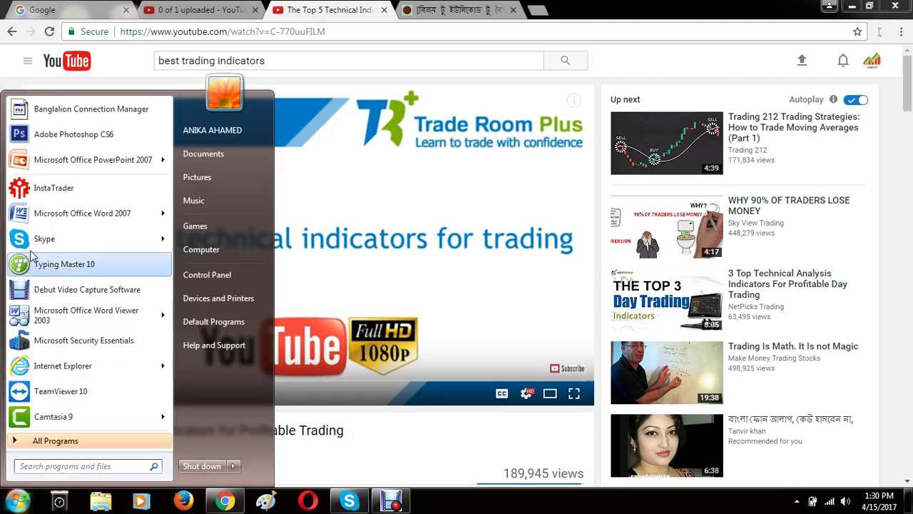
left_click(341, 167)
left_click(18, 502)
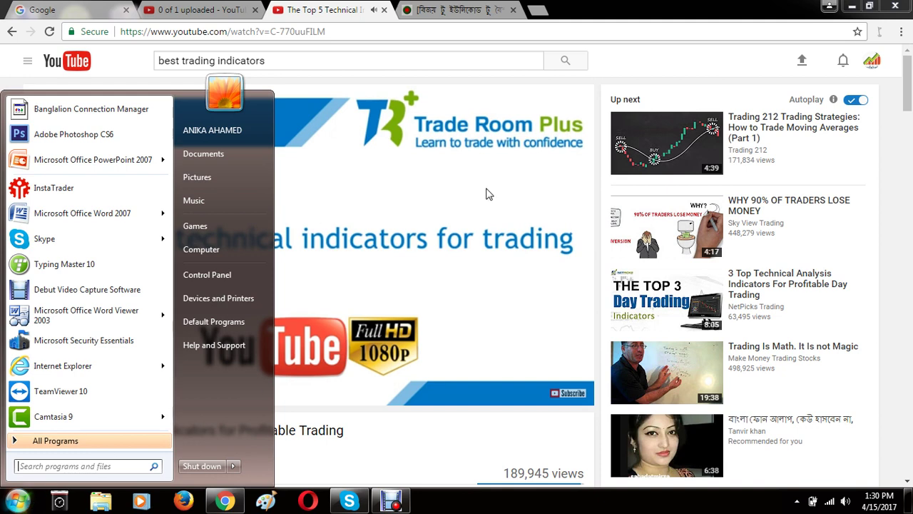
left_click(350, 222)
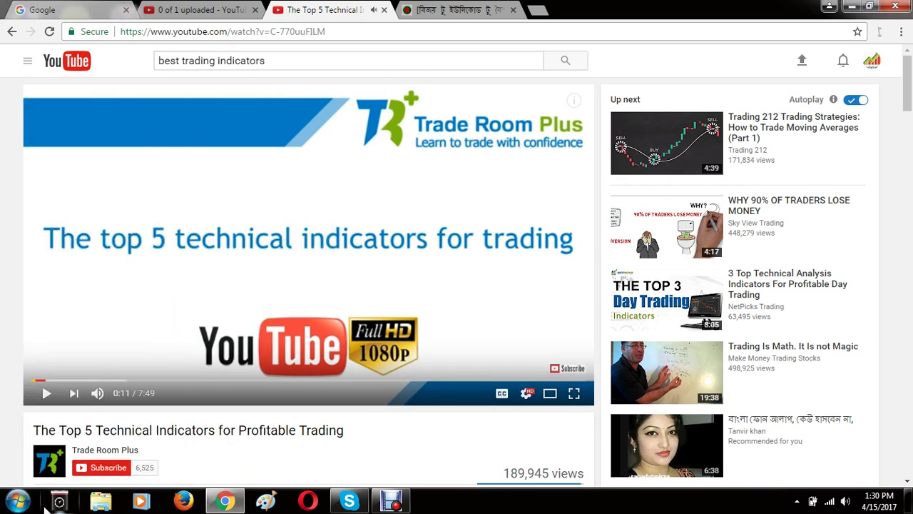
Find Notepad among the Windows programs and pin it to both the Start menu and the taskbar.
left_click(18, 503)
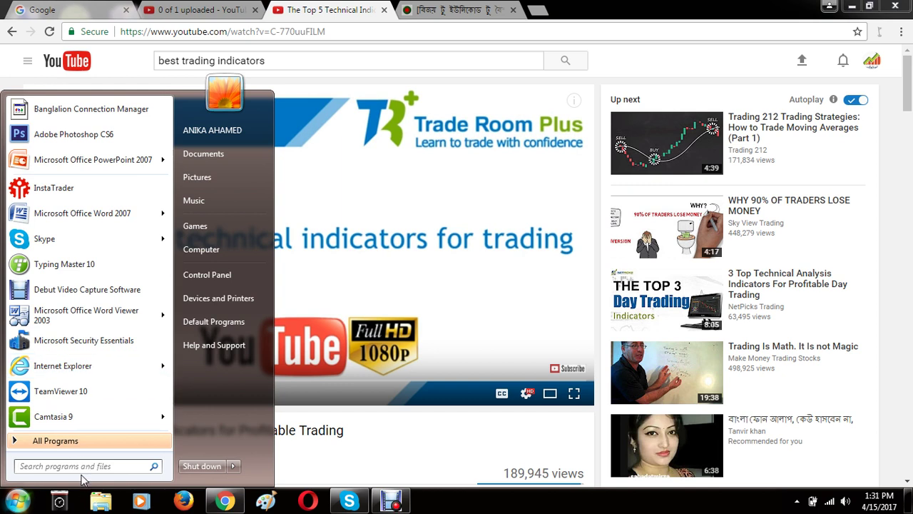
type("notepad")
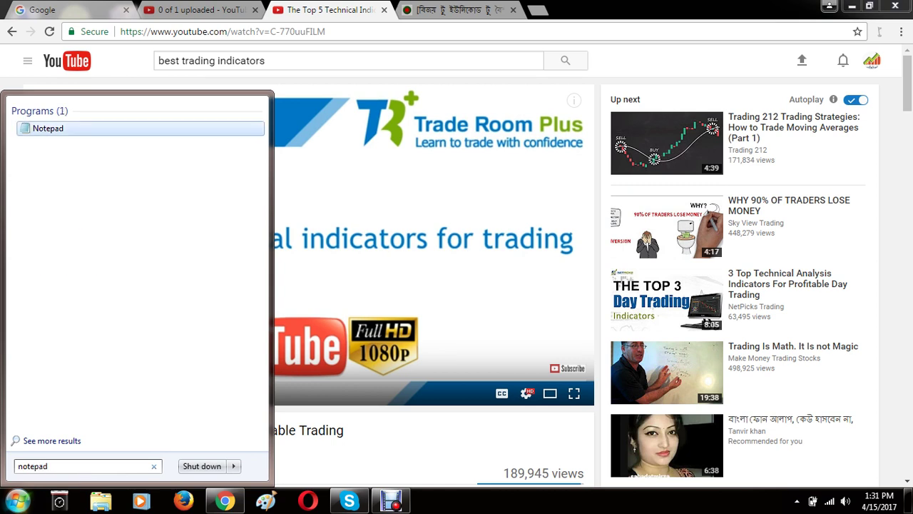
right_click(44, 135)
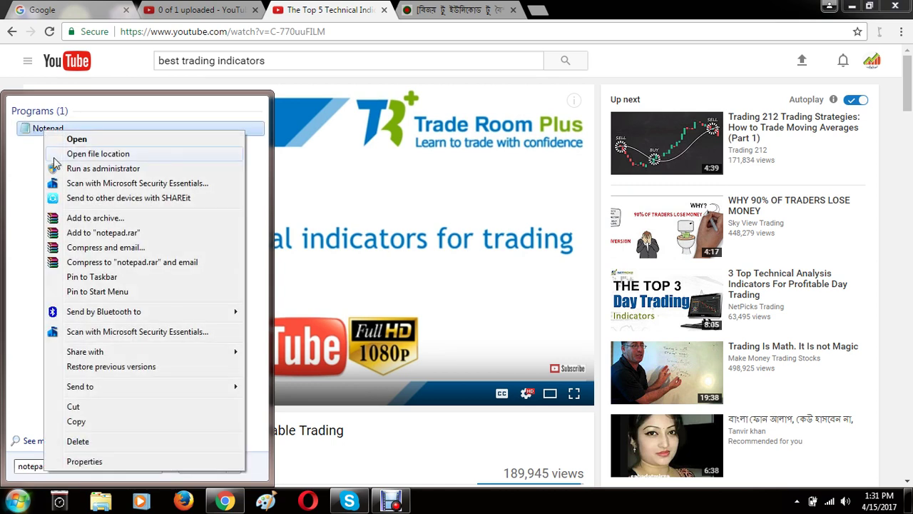
left_click(93, 293)
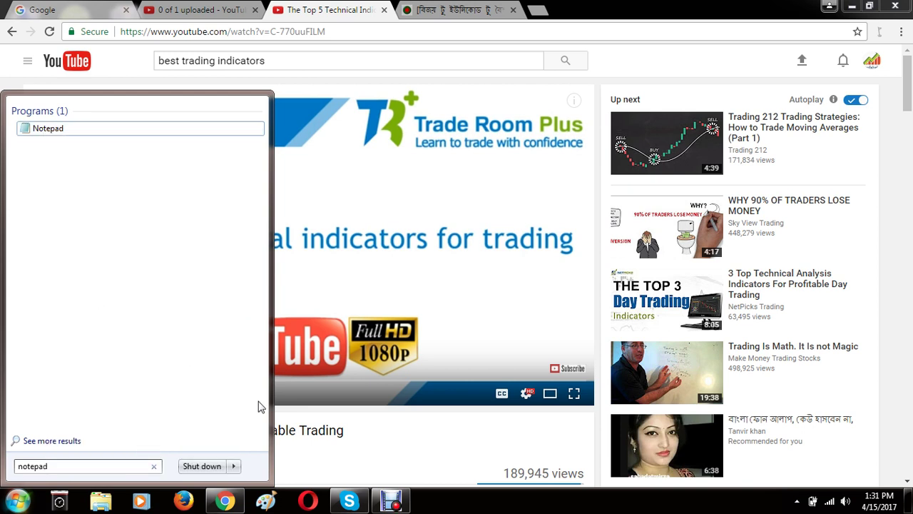
right_click(41, 133)
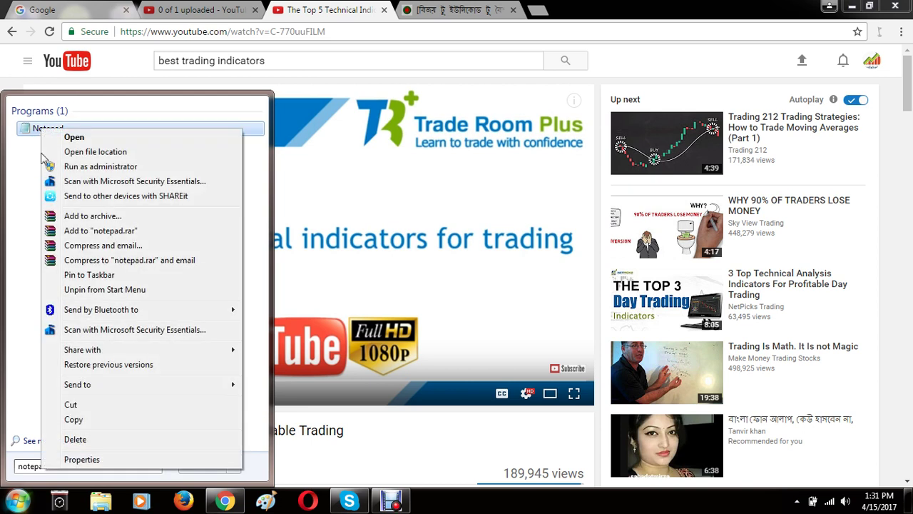
left_click(89, 276)
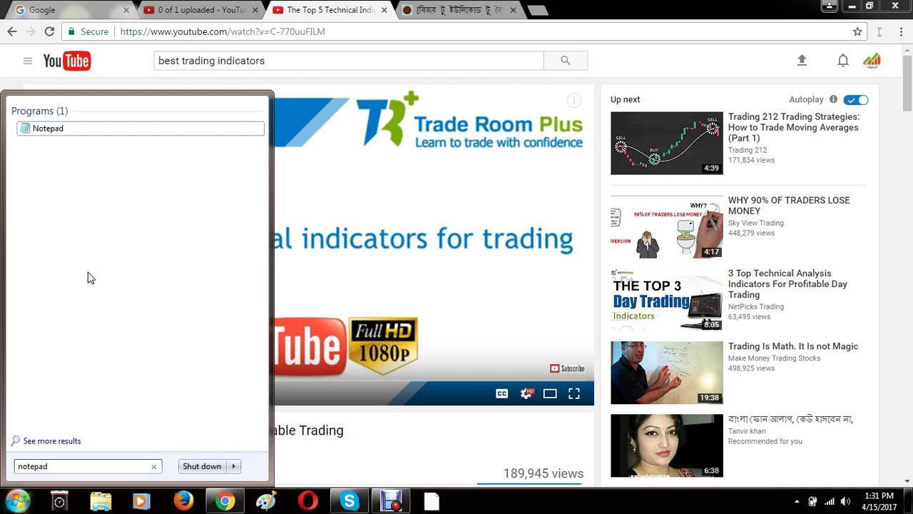
Paste the copied description into a blank Notepad document and insert a line break before "indications can lead to profitable trades".
left_click(432, 501)
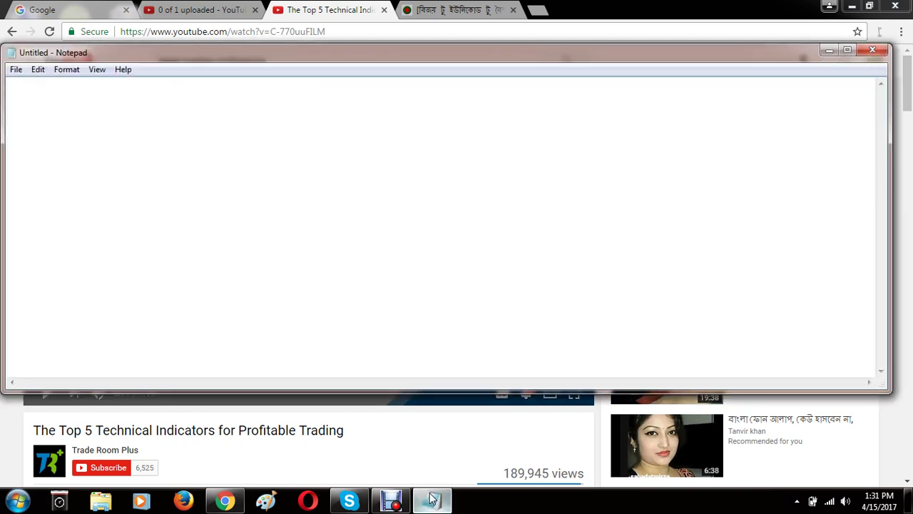
right_click(325, 174)
left_click(350, 233)
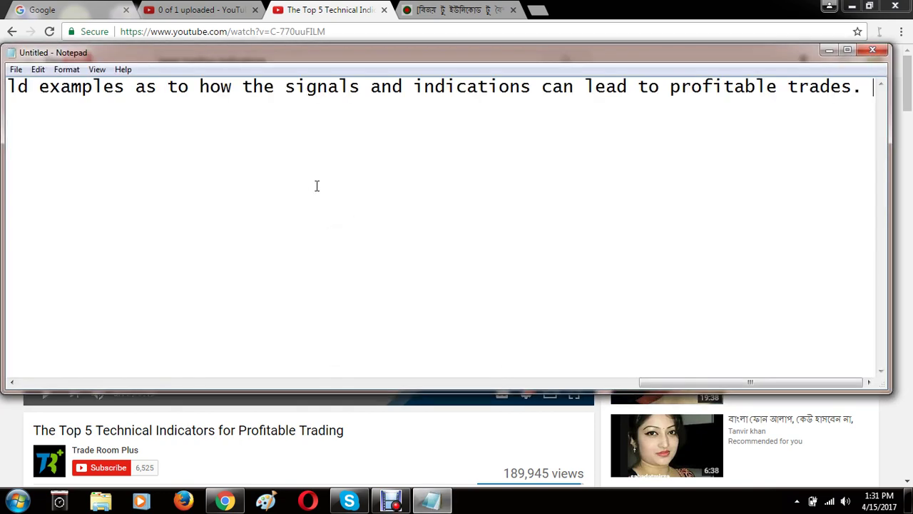
left_click(411, 86)
key("Return")
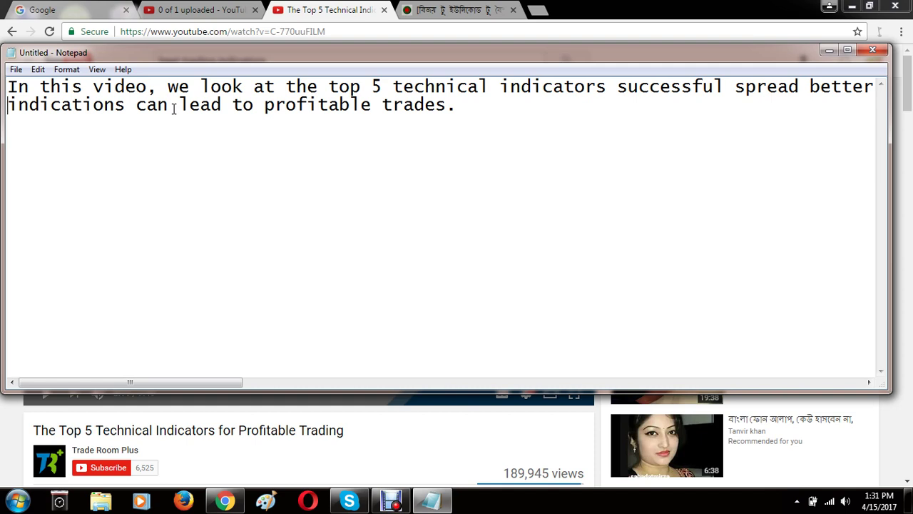
Change the number of technical indicators to 7 in the description and delete the words "spread betters" after "successful".
left_click(377, 85)
key("BackSpace")
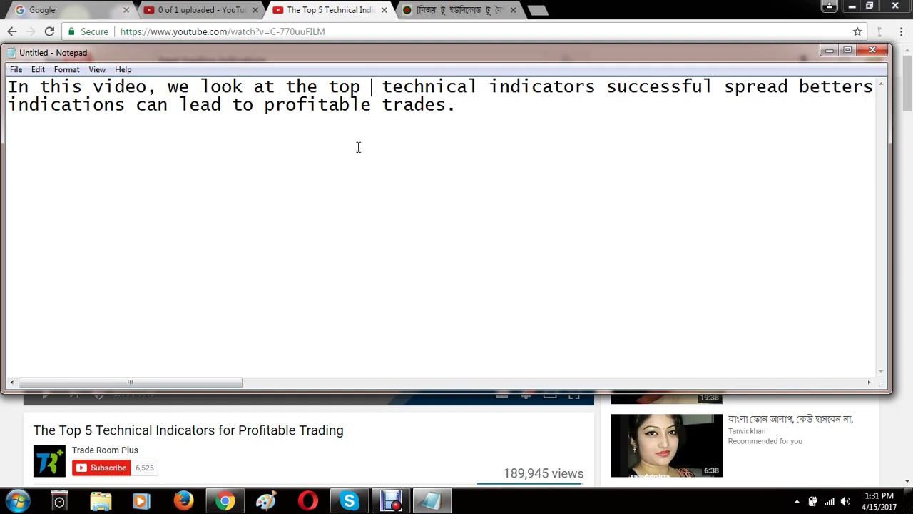
type("7")
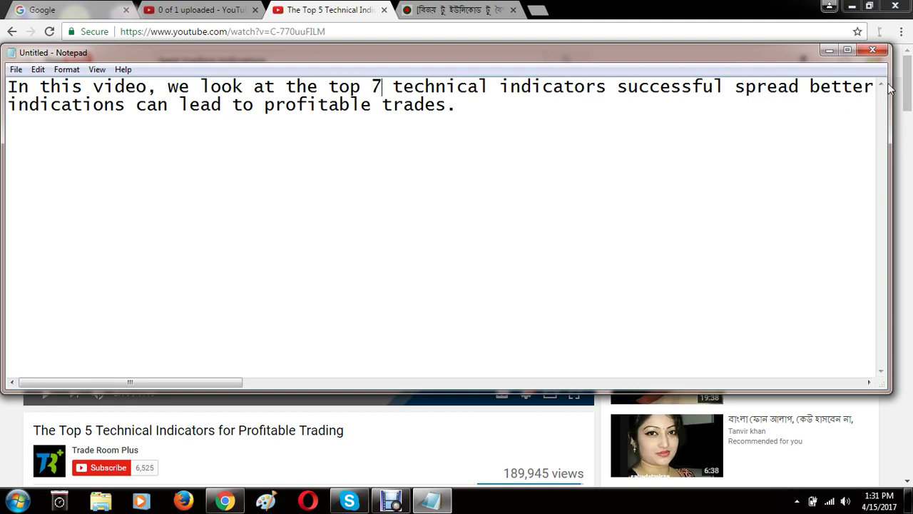
left_click_drag(871, 86, 735, 87)
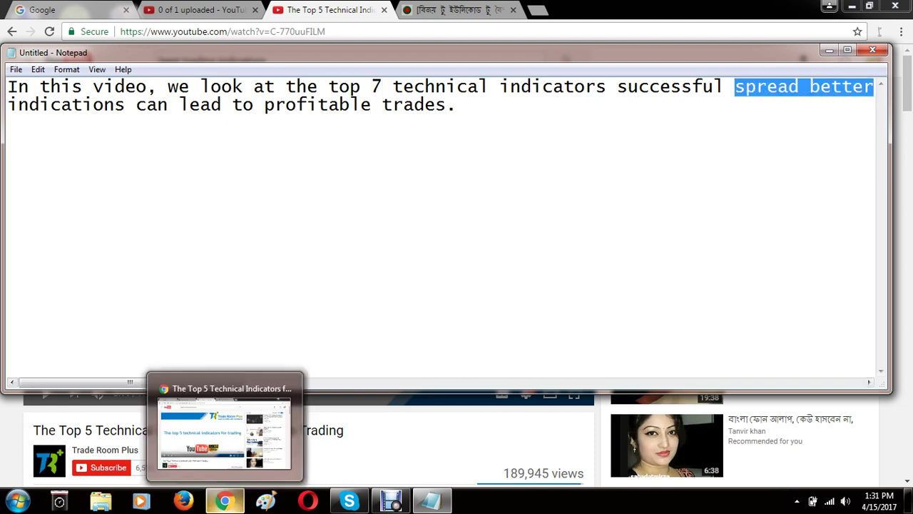
key("BackSpace")
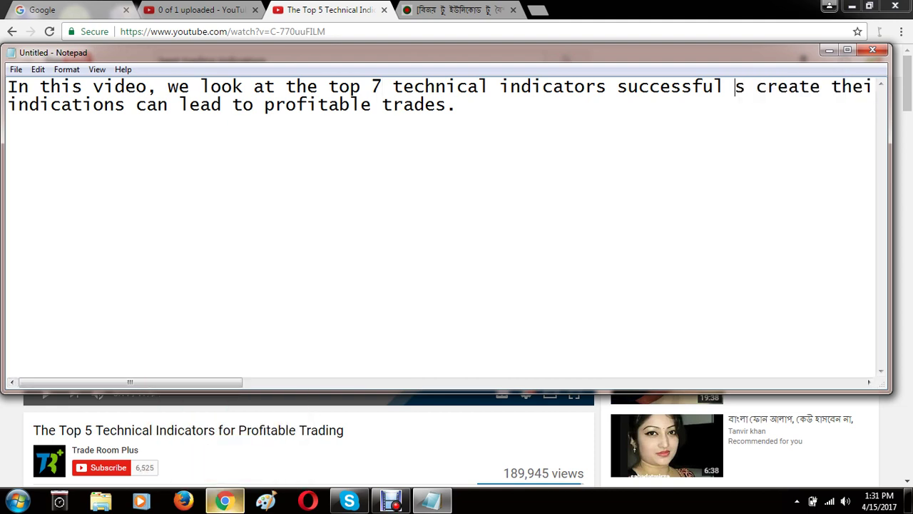
left_click(752, 86)
key("BackSpace")
key("BackSpace")
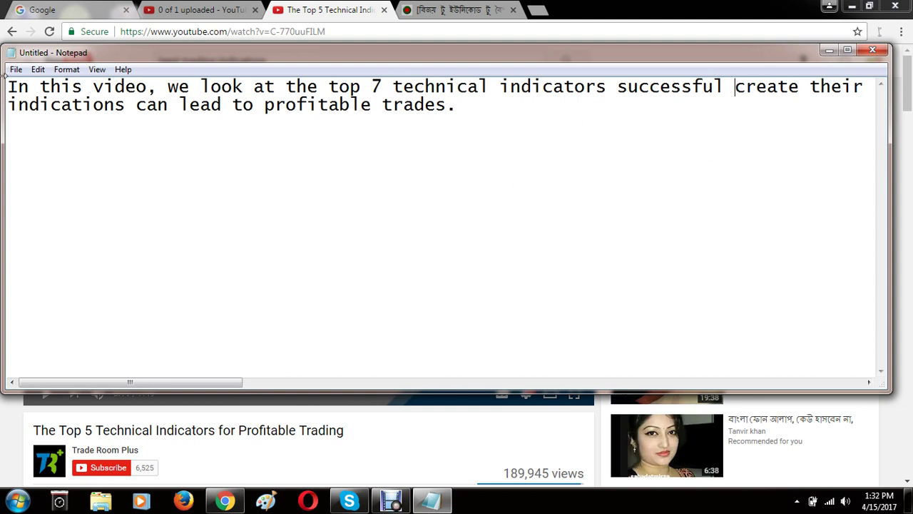
Copy the entire edited description text from the Notepad document.
left_click_drag(8, 89, 508, 118)
right_click(395, 100)
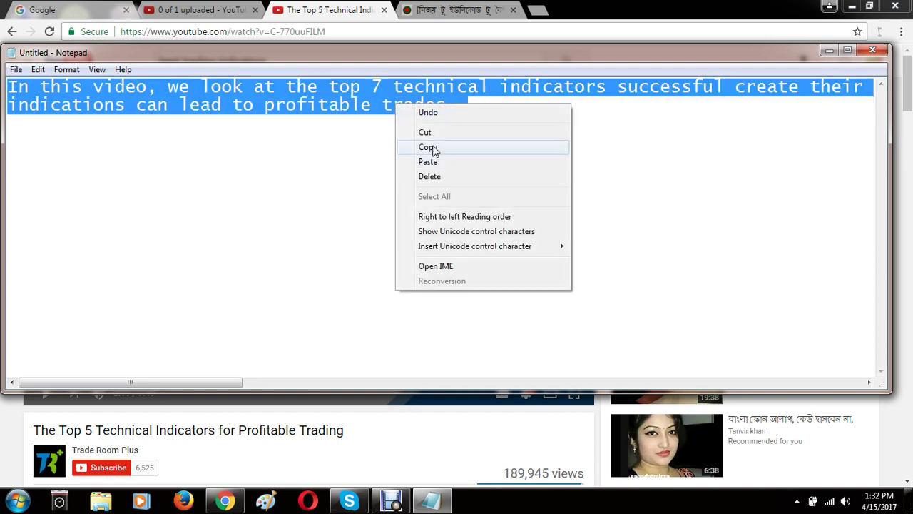
left_click(437, 150)
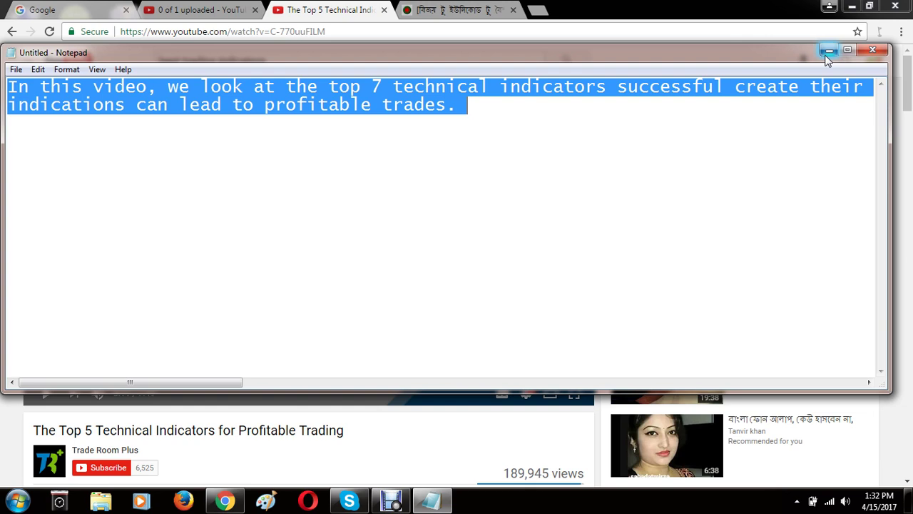
Copy all the description text in Notepad again and paste it into the video's description on the YouTube upload page.
left_click(469, 106)
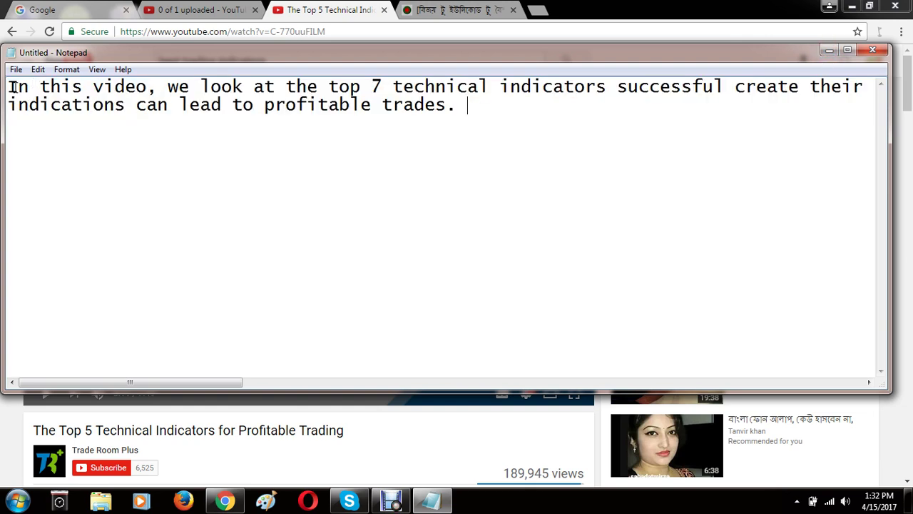
left_click_drag(8, 87, 468, 108)
right_click(426, 106)
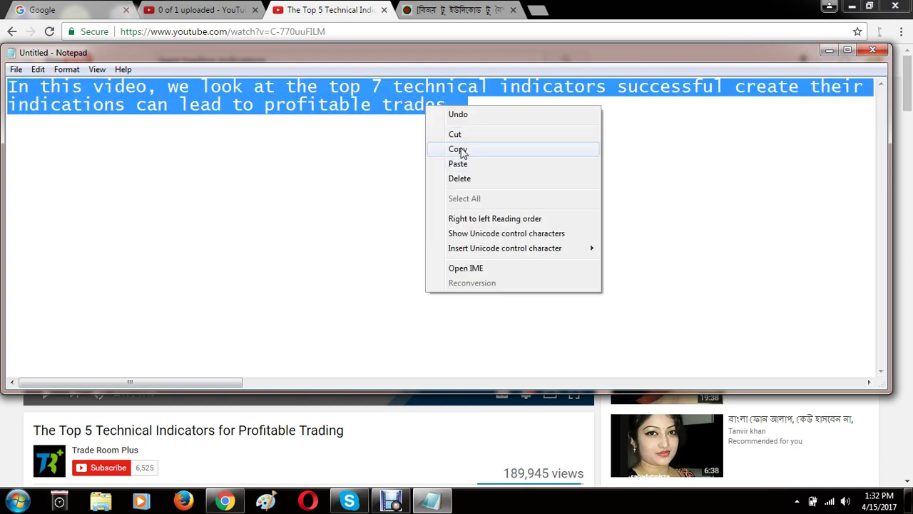
left_click(458, 149)
left_click(439, 9)
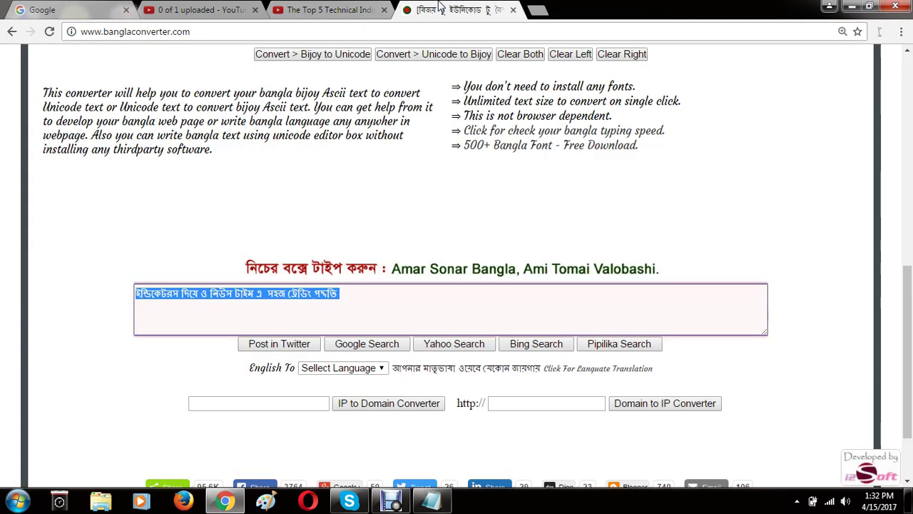
left_click(214, 10)
right_click(321, 215)
left_click(348, 293)
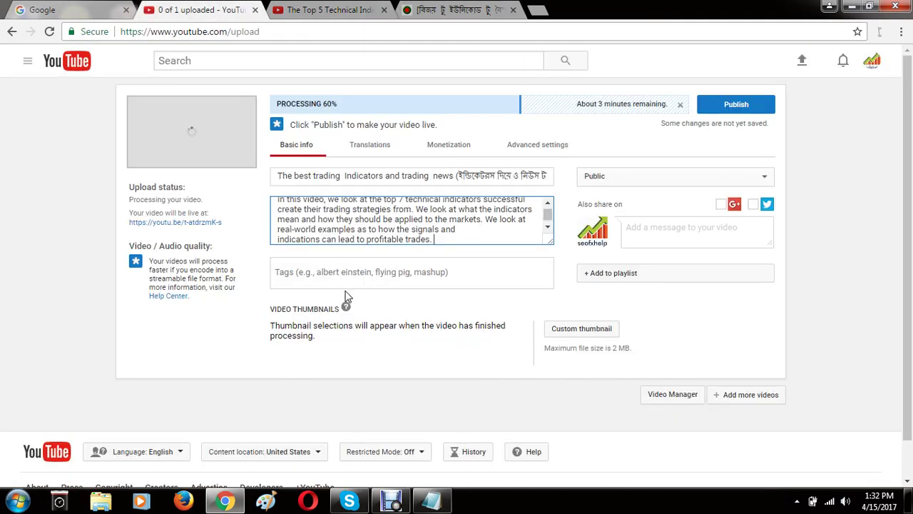
Delete the sentence "We look at what the indicators mean and how they should be applied to the markets" and end "strategies from" with a period.
scroll(514, 233, "up", 1)
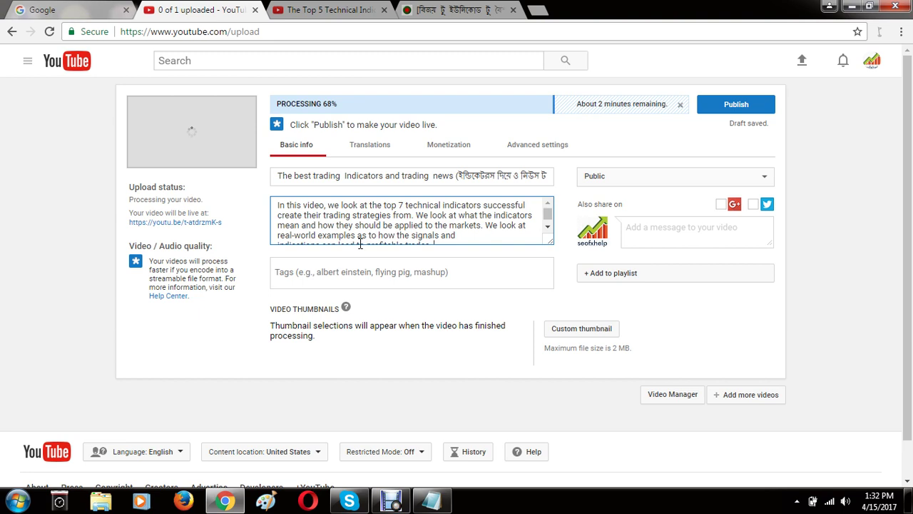
scroll(478, 238, "down", 1)
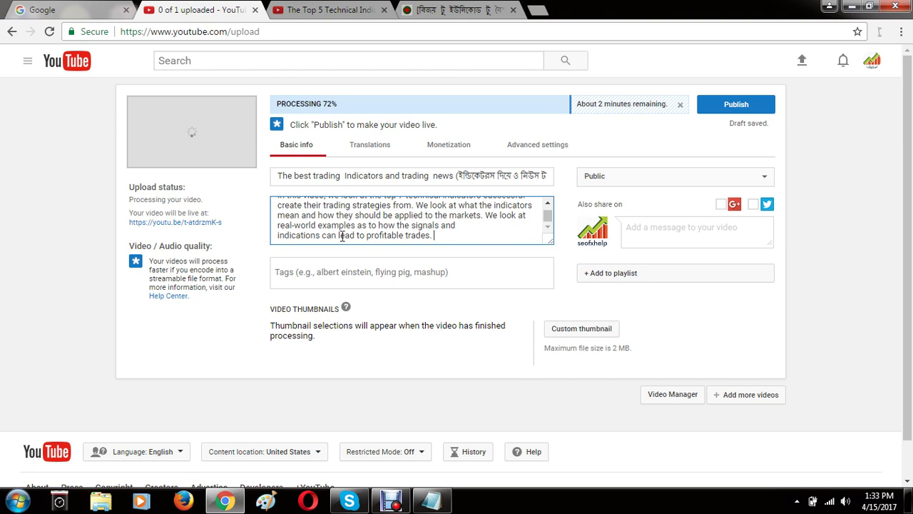
scroll(482, 219, "up", 1)
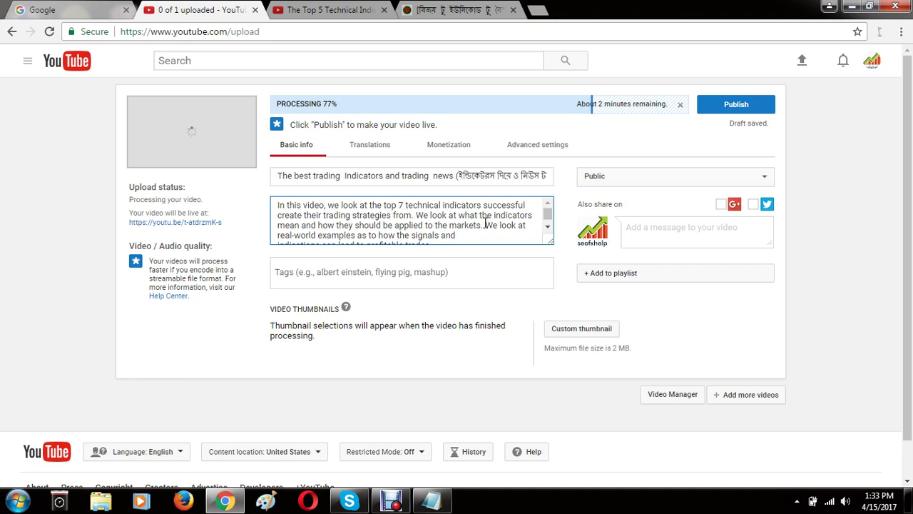
key("BackSpace")
key("BackSpace")
key("BackSpace")
key("BackSpace")
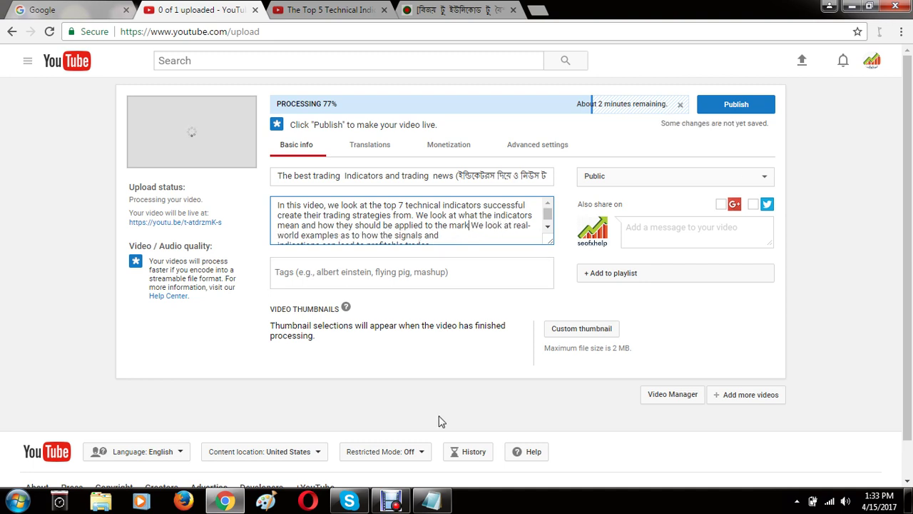
key("BackSpace")
key("BackSpace")
key("BackSpace")
key("BackSpace")
key("BackSpace")
key("BackSpace")
key("BackSpace")
key("BackSpace")
key("BackSpace")
key("BackSpace")
key("BackSpace")
key("BackSpace")
key("BackSpace")
key("BackSpace")
key("BackSpace")
key("BackSpace")
key("BackSpace")
key("BackSpace")
key("BackSpace")
key("BackSpace")
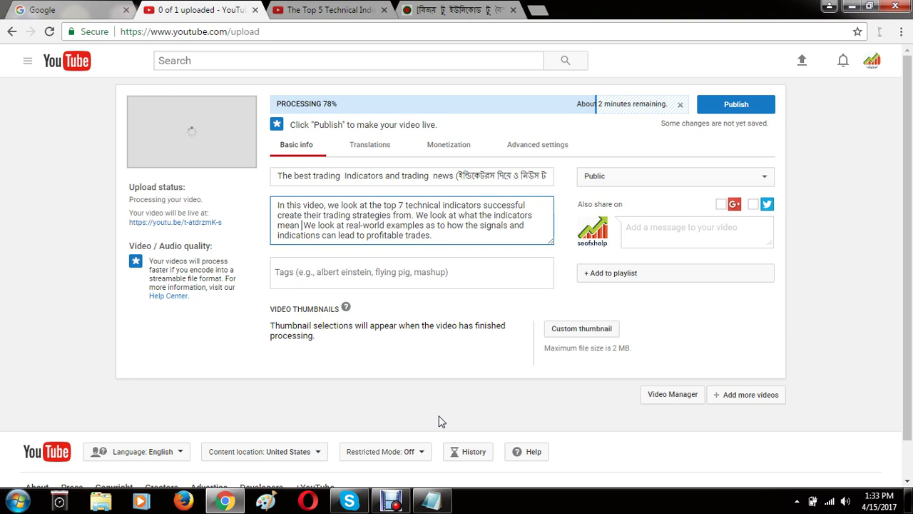
key("BackSpace")
key("BackSpace")
key("BackSpace")
key("BackSpace")
key("BackSpace")
key("BackSpace")
key("BackSpace")
key("BackSpace")
key("BackSpace")
key("BackSpace")
key("BackSpace")
key("BackSpace")
key("BackSpace")
key("BackSpace")
key("BackSpace")
key("BackSpace")
key("BackSpace")
key("BackSpace")
key("BackSpace")
key("BackSpace")
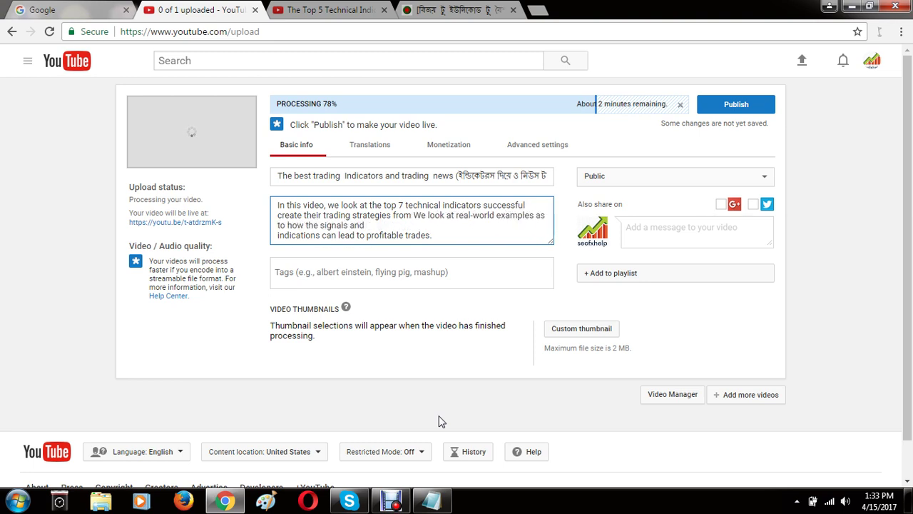
type(".")
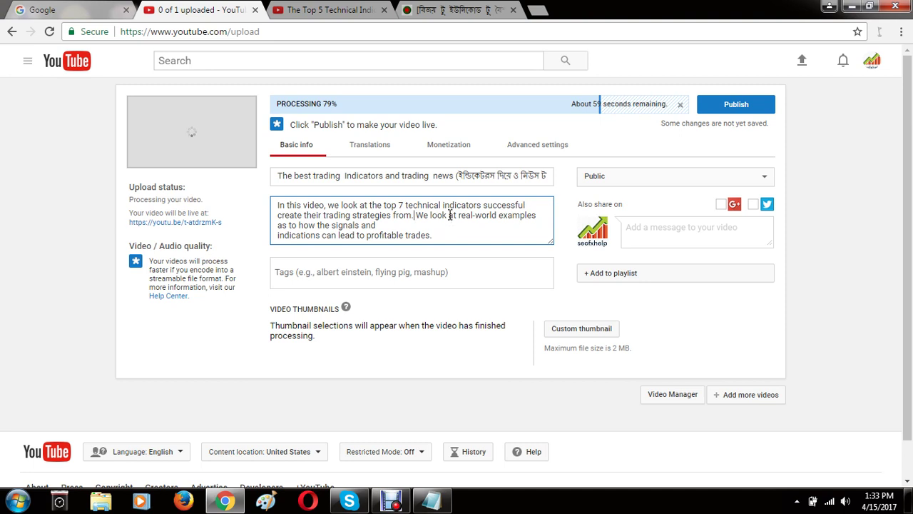
Replace the word "look" with "see" before "at real-world examples" in the description.
left_click(446, 212)
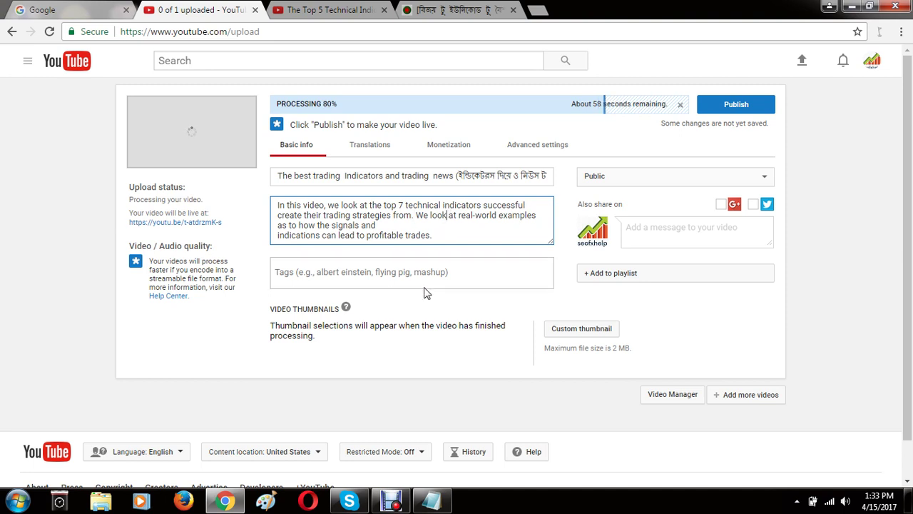
key("BackSpace")
key("BackSpace")
key("BackSpace")
key("BackSpace")
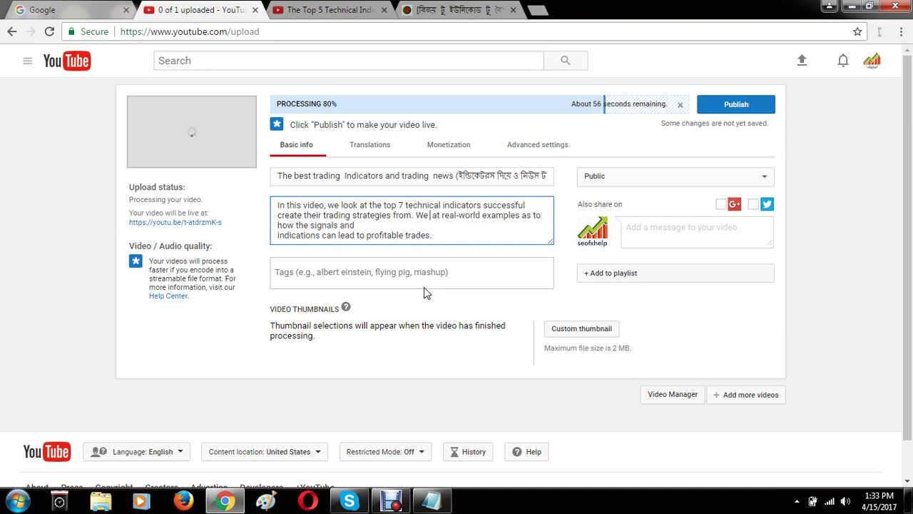
type("see")
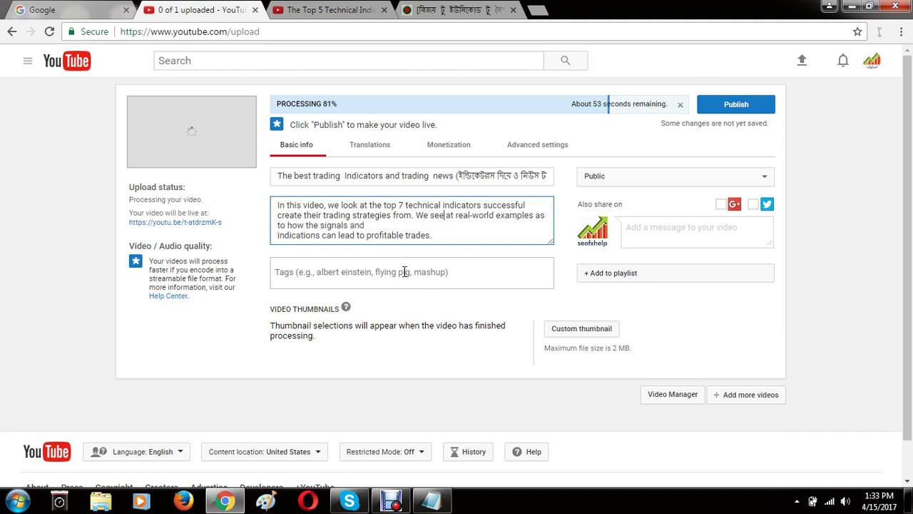
Delete "real-" before "world examples" and remove the line break before "indications" in the description.
left_click(475, 217)
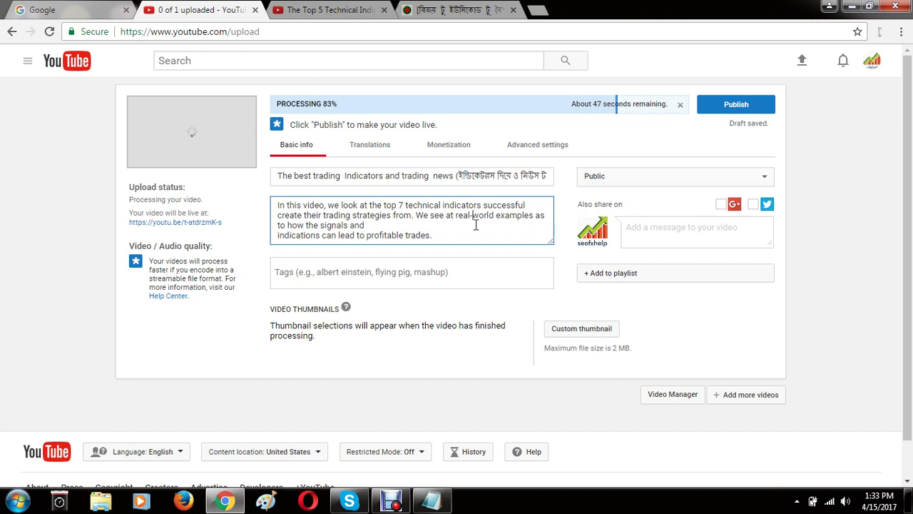
key("BackSpace")
key("BackSpace")
key("BackSpace")
key("BackSpace")
key("BackSpace")
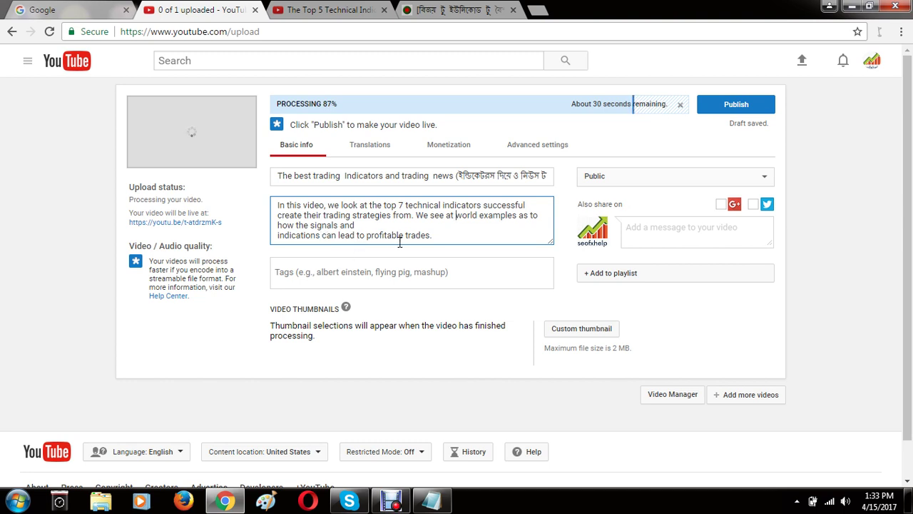
left_click(276, 235)
key("BackSpace")
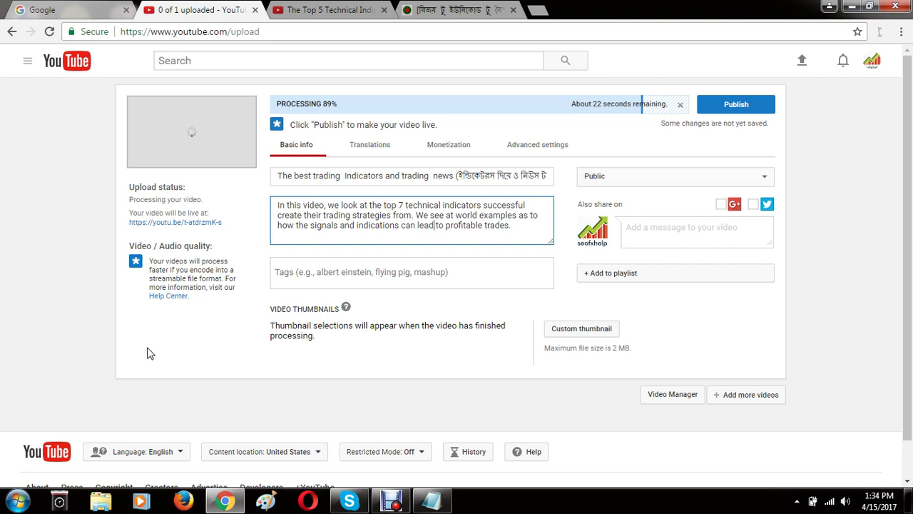
Reword the end of the description from "can" onward to read "can profit trade.".
key("BackSpace")
key("BackSpace")
key("BackSpace")
key("BackSpace")
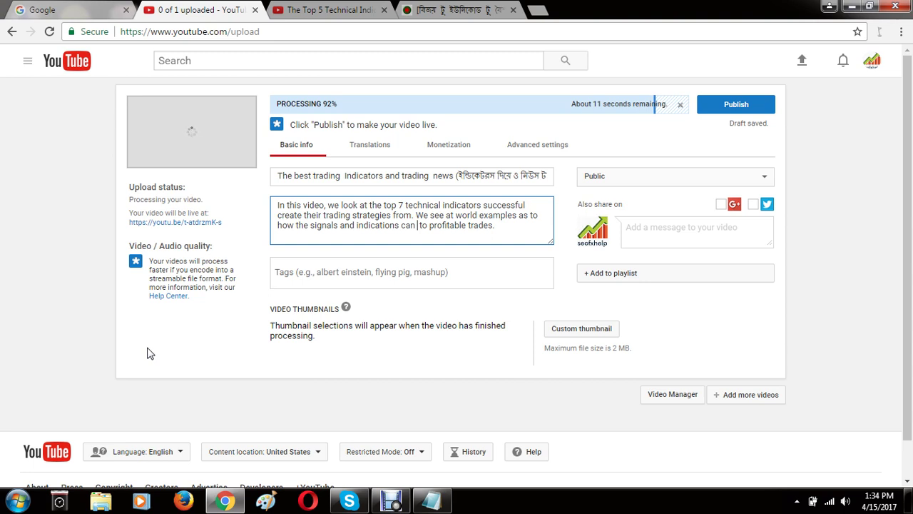
left_click(502, 230)
key("BackSpace")
key("BackSpace")
key("BackSpace")
key("BackSpace")
key("BackSpace")
key("BackSpace")
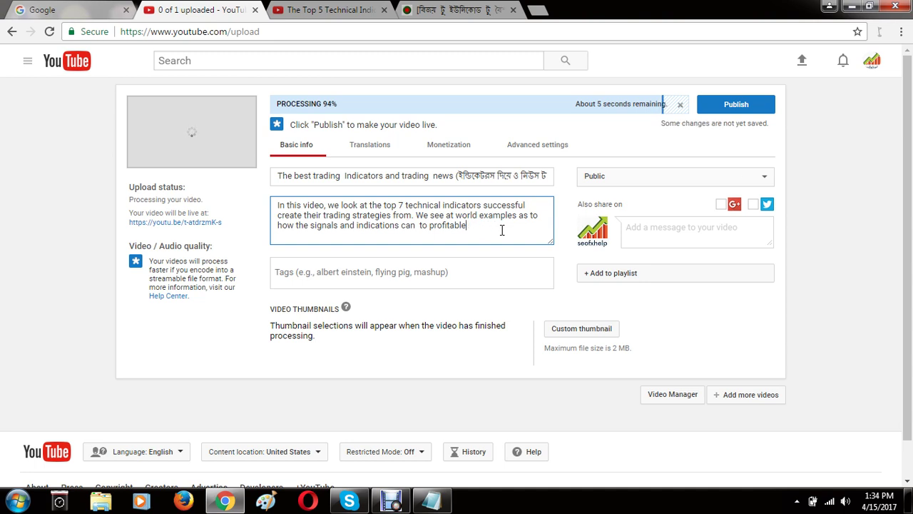
key("BackSpace")
key("BackSpace")
key("BackSpace")
key("BackSpace")
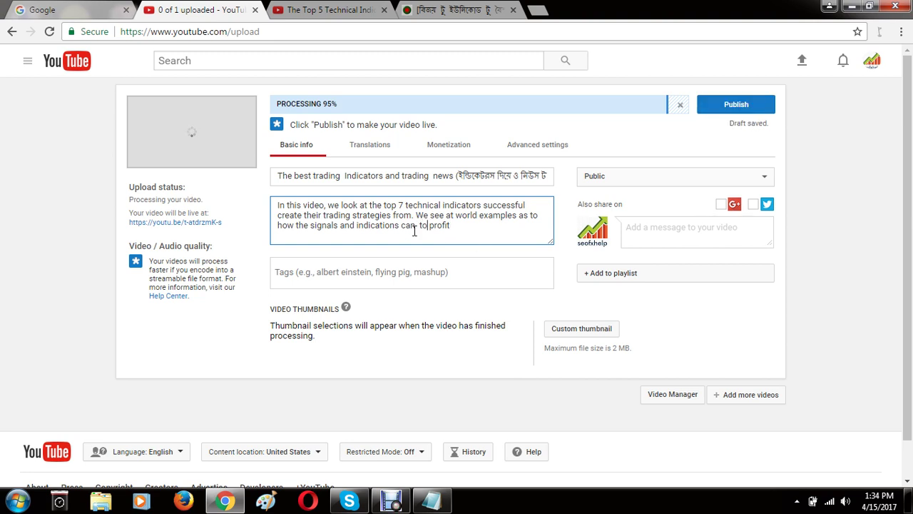
key("BackSpace")
key("BackSpace")
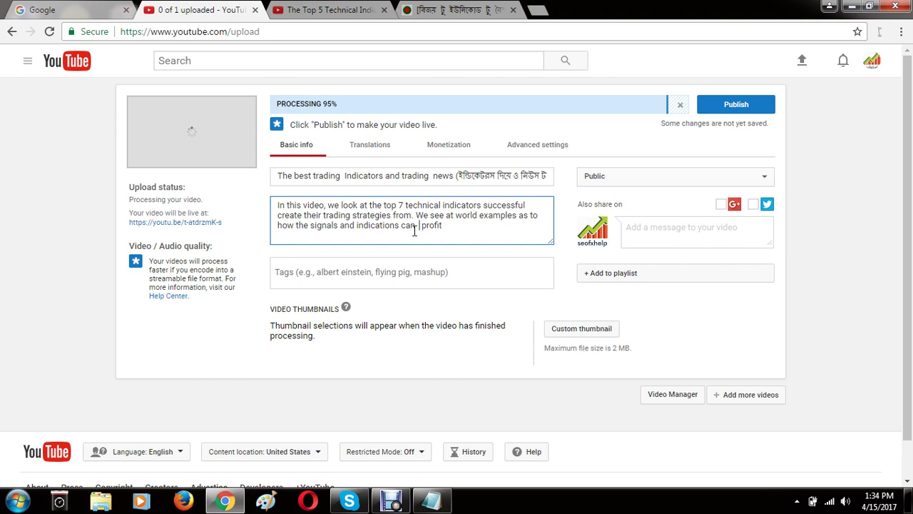
key("BackSpace")
type("trade.")
scroll(350, 211, "down", 1)
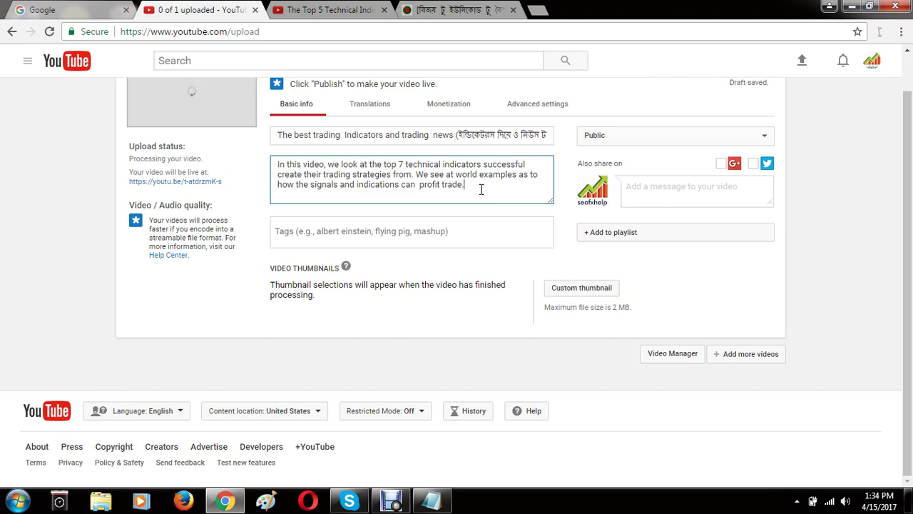
Search YouTube for "news trading strategy" in the tab showing the reference indicator video.
left_click(322, 9)
left_click(191, 9)
scroll(380, 222, "up", 1)
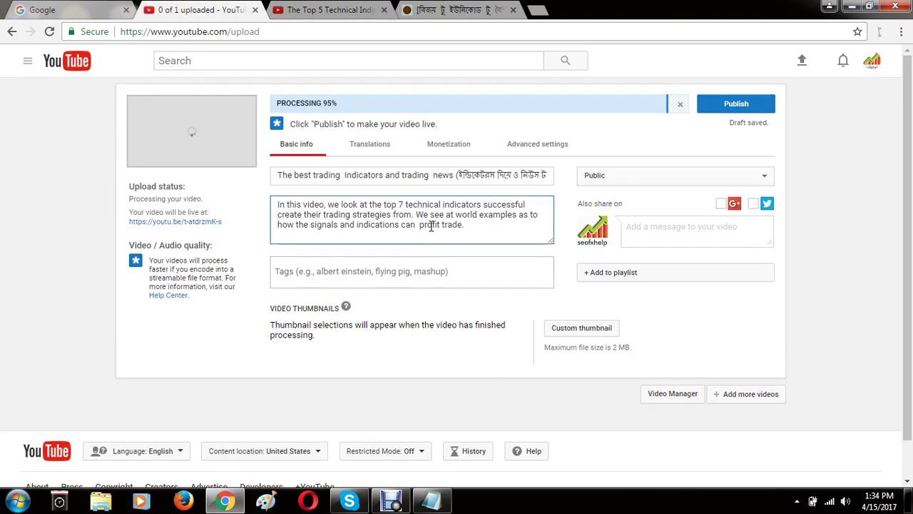
left_click(280, 14)
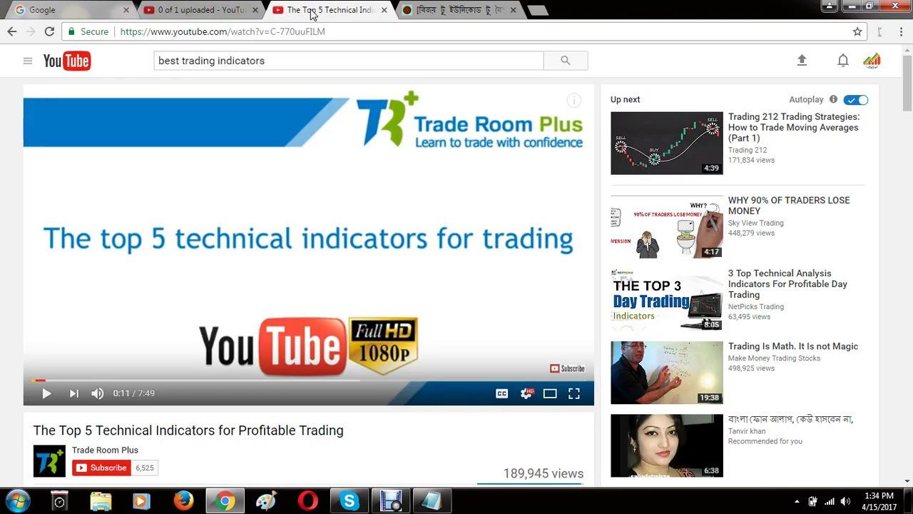
left_click(224, 10)
left_click(310, 7)
left_click(282, 61)
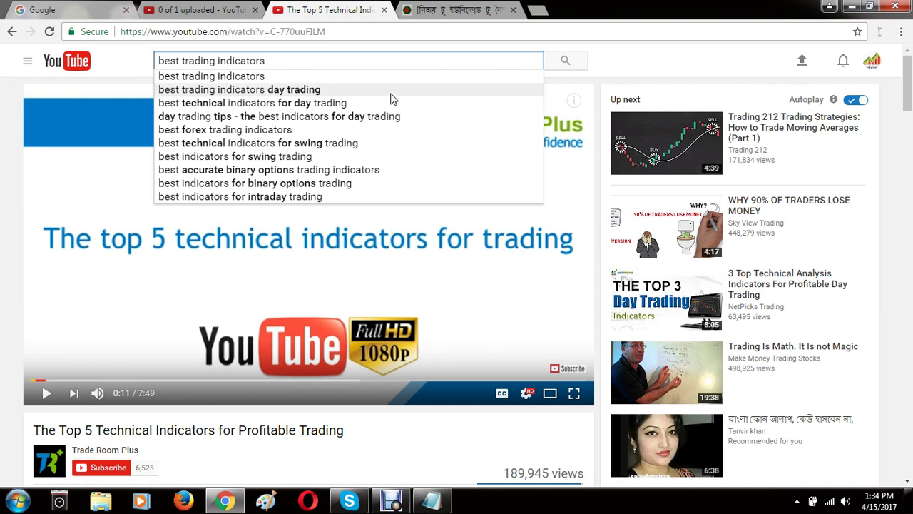
left_click_drag(266, 61, 42, 64)
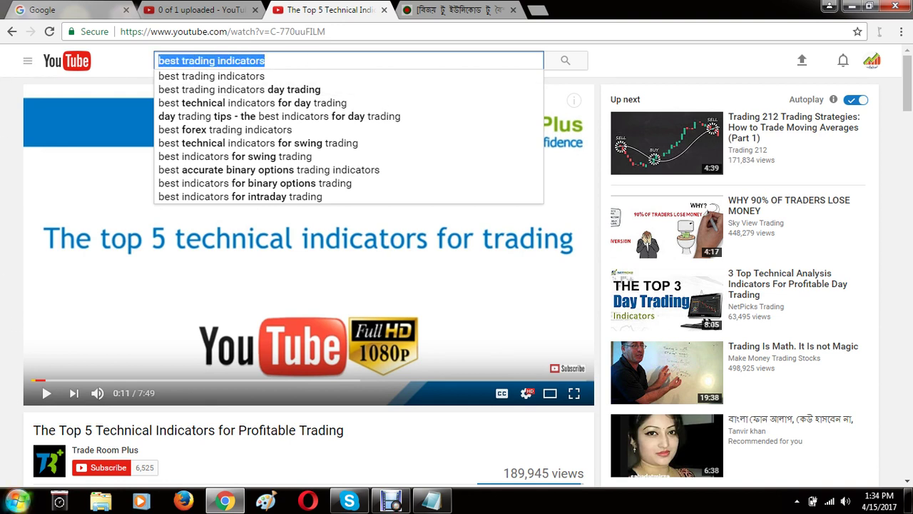
type("news trad")
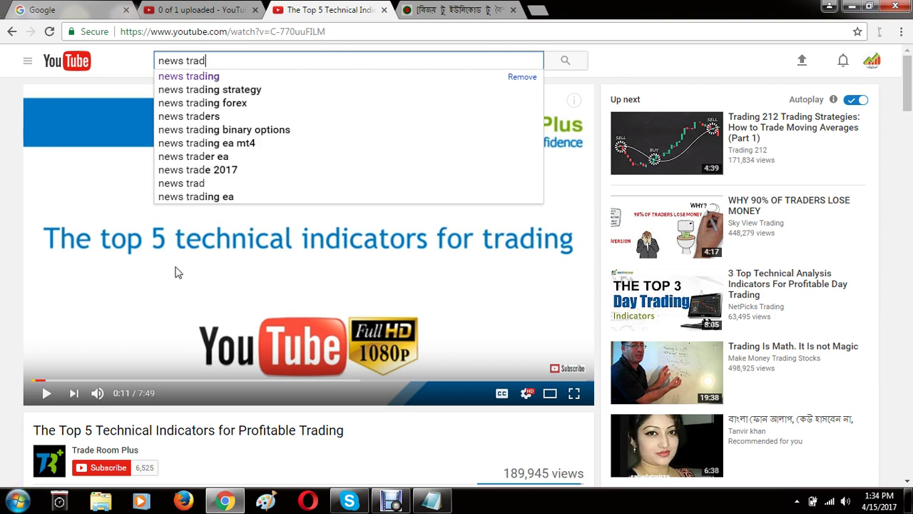
left_click(233, 91)
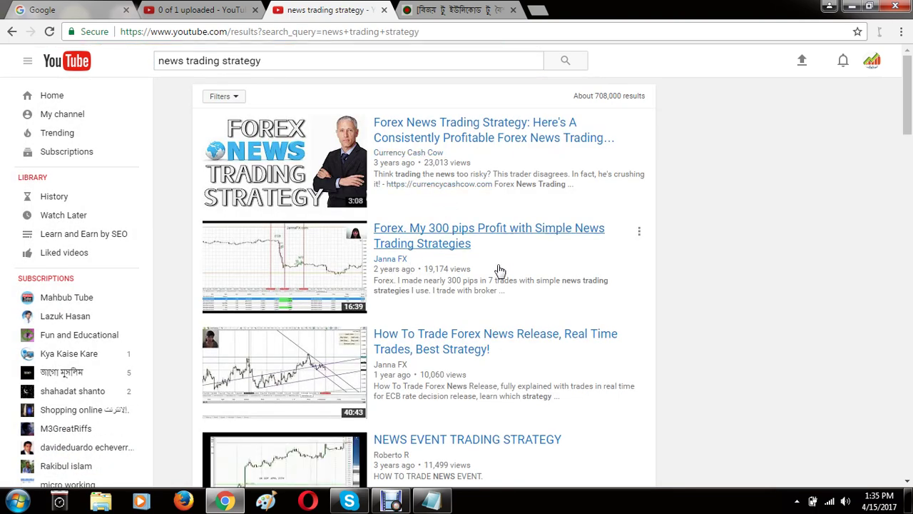
Open the Currency Cash Cow video on forex news trading strategy, pause it and review its description.
left_click(437, 136)
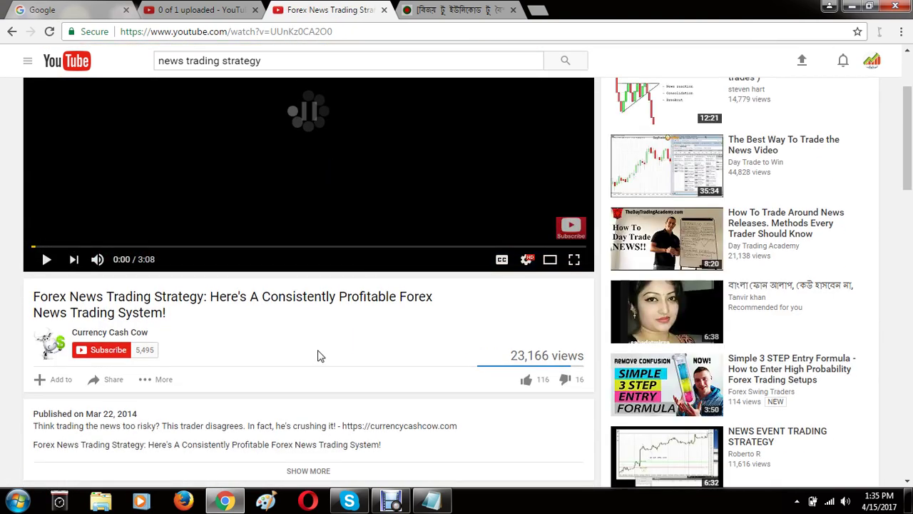
scroll(283, 340, "down", 2)
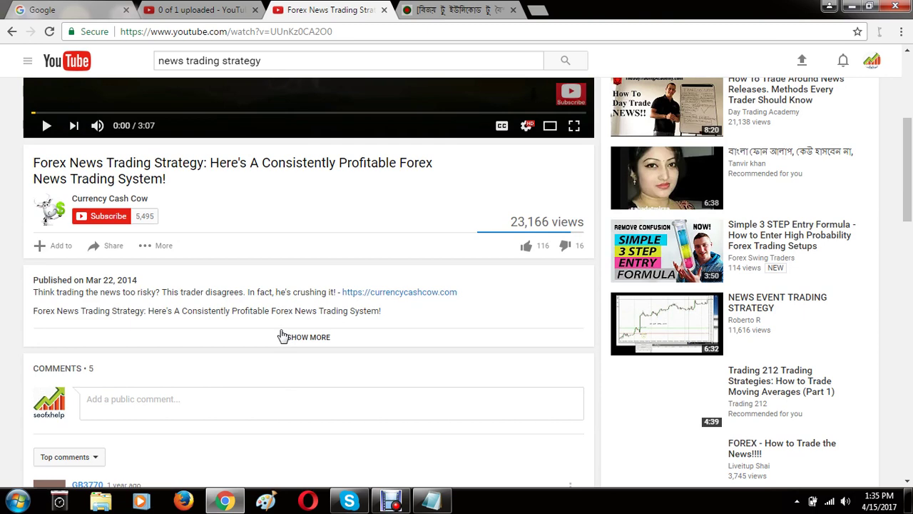
scroll(261, 159, "up", 2)
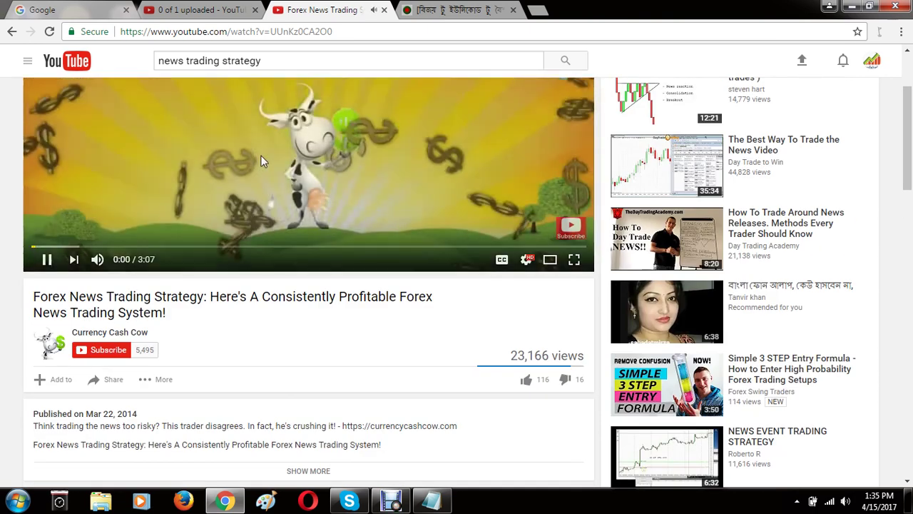
left_click(261, 157)
scroll(262, 371, "down", 1)
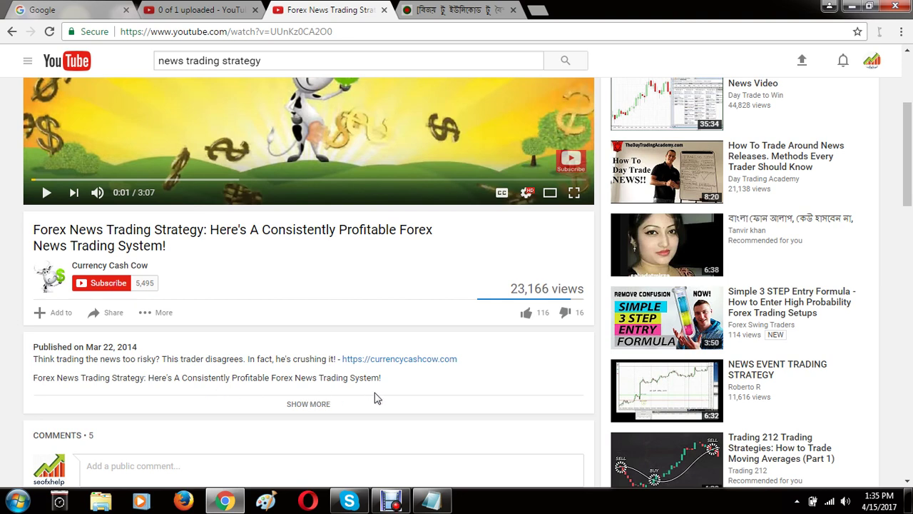
scroll(392, 397, "up", 3)
Add the sentence "Also We show How to trade in the news time." to the end of the uploaded video's description.
left_click(453, 6)
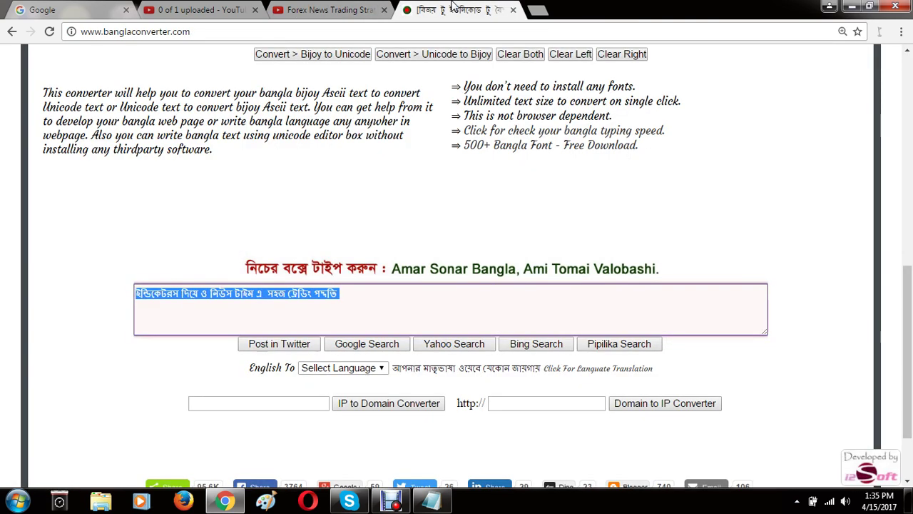
left_click(200, 9)
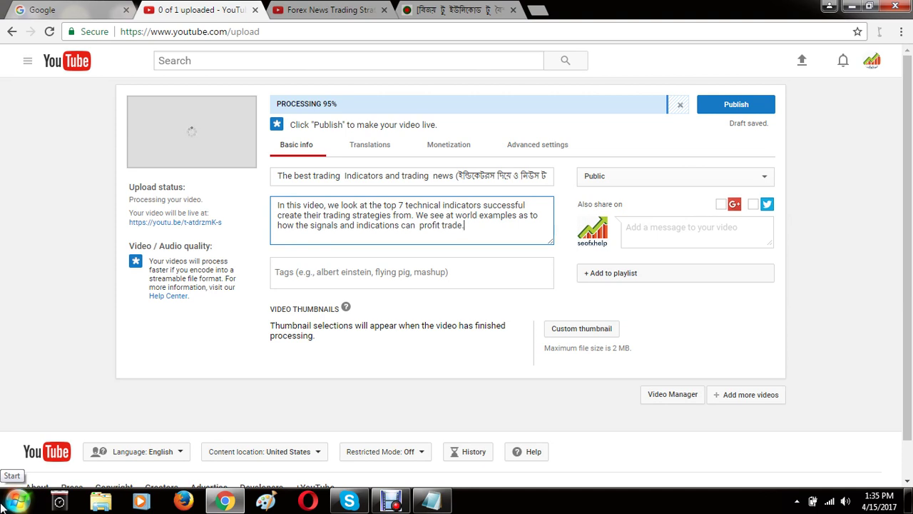
type("Also")
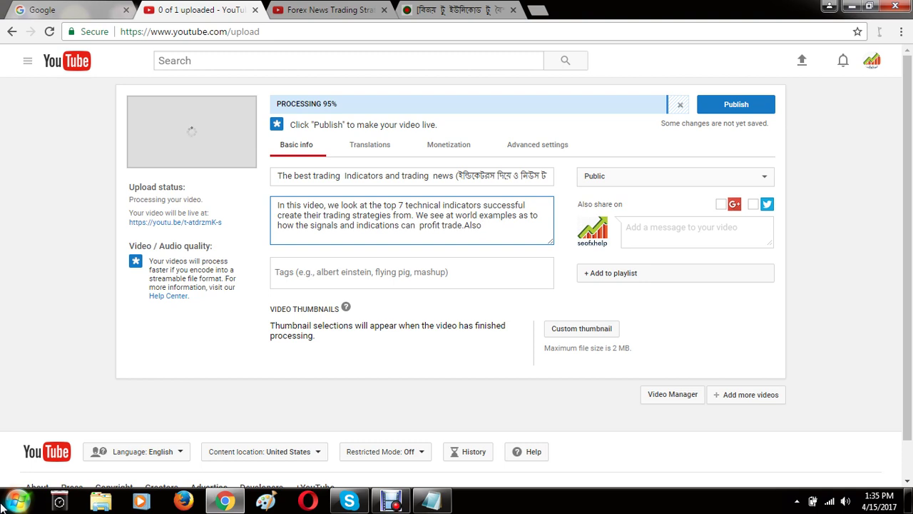
type(" We ")
type("shaw")
key("BackSpace")
key("BackSpace")
key("BackSpace")
type("ow")
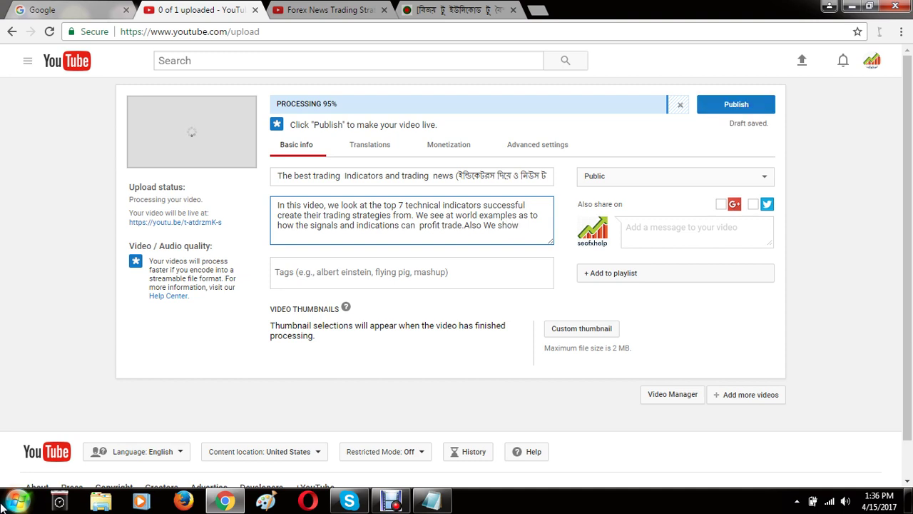
type(" How ")
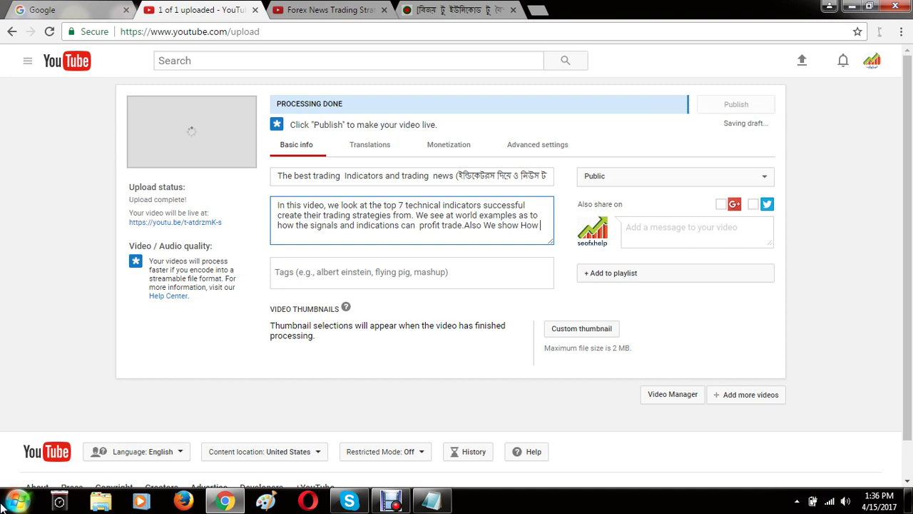
type("to trade i")
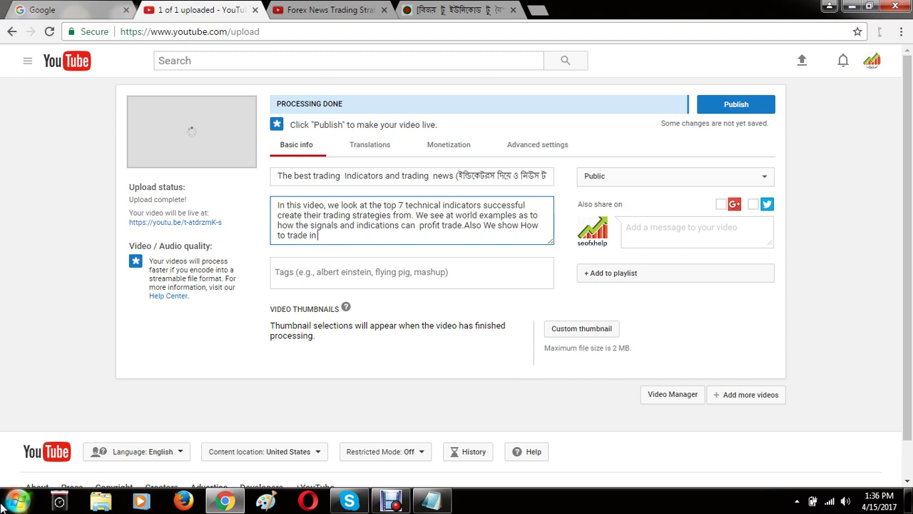
type("n")
key("BackSpace")
type("the news time.")
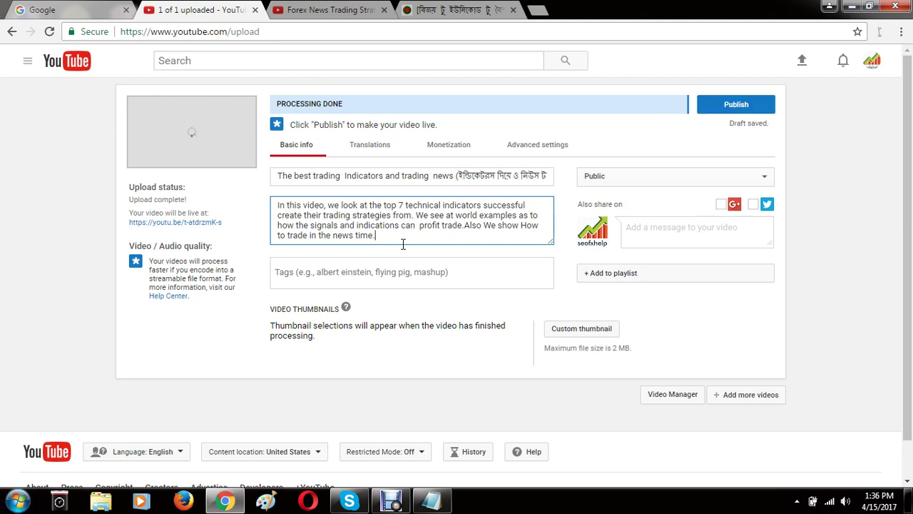
left_click(368, 271)
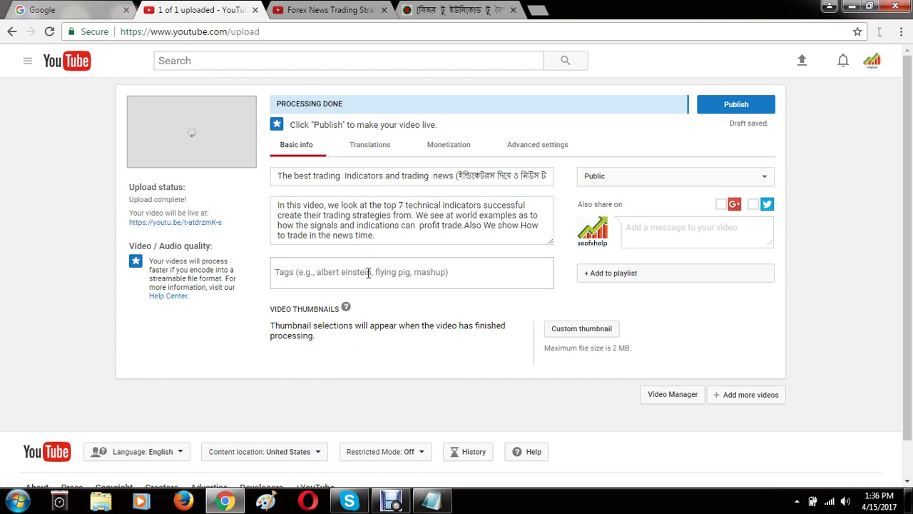
left_click(336, 9)
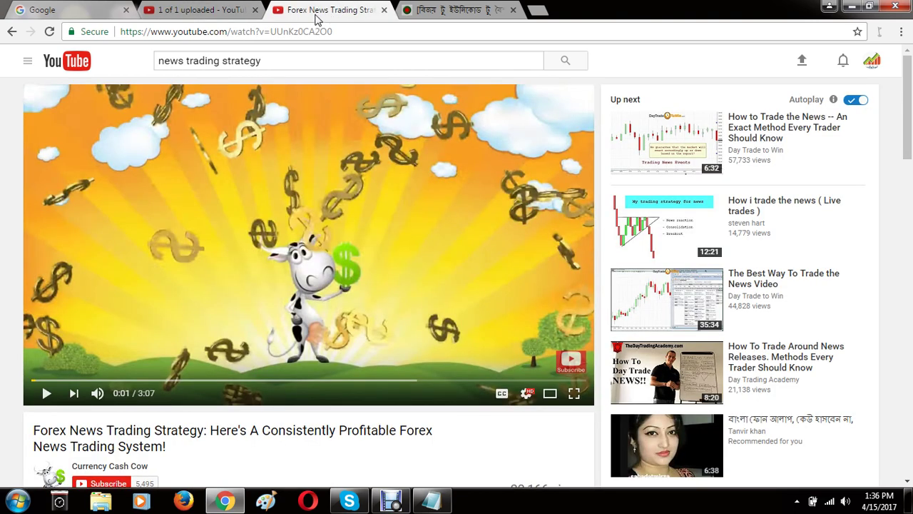
left_click(474, 9)
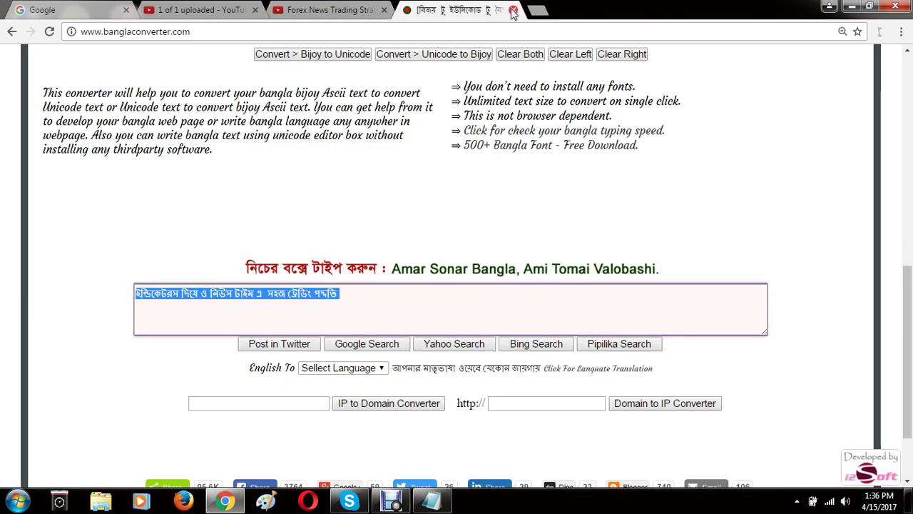
left_click(360, 8)
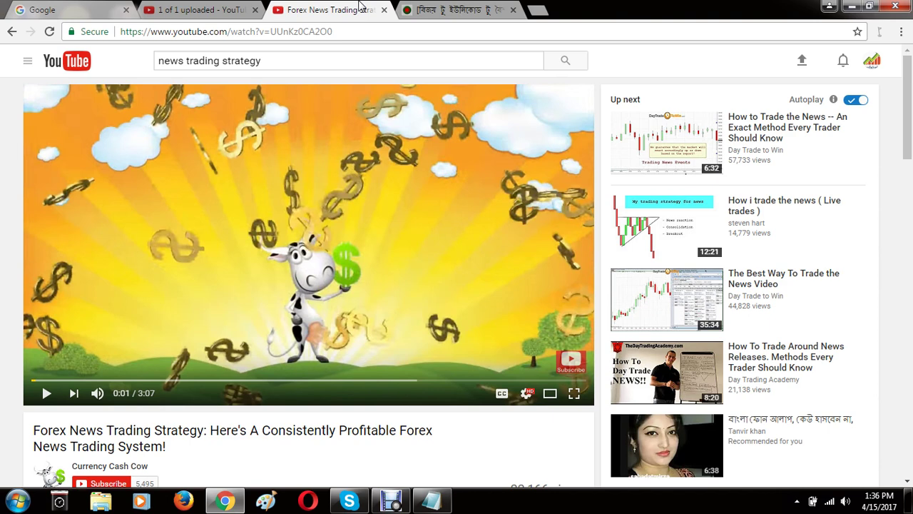
left_click(187, 9)
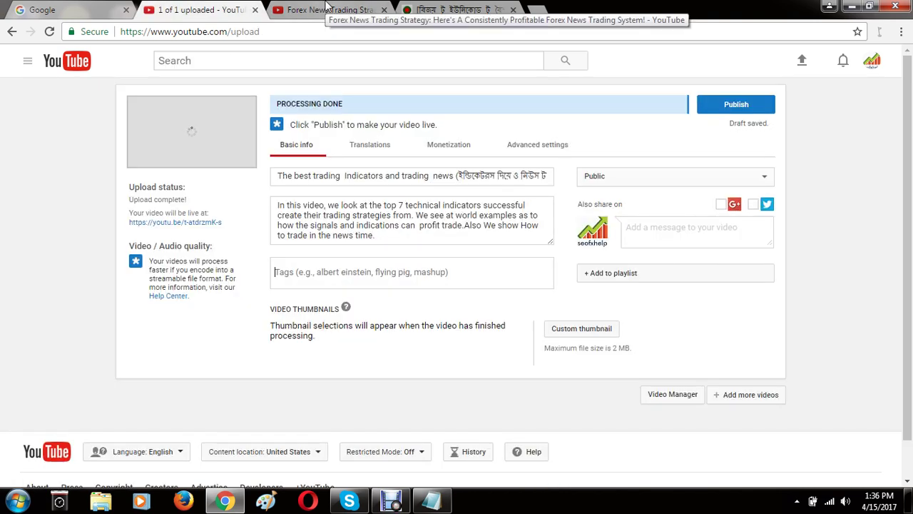
left_click(327, 8)
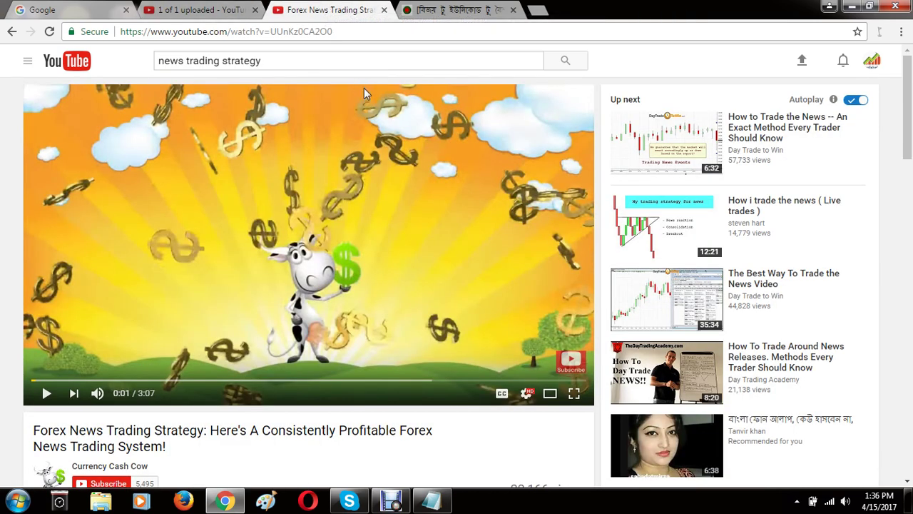
scroll(360, 271, "down", 1)
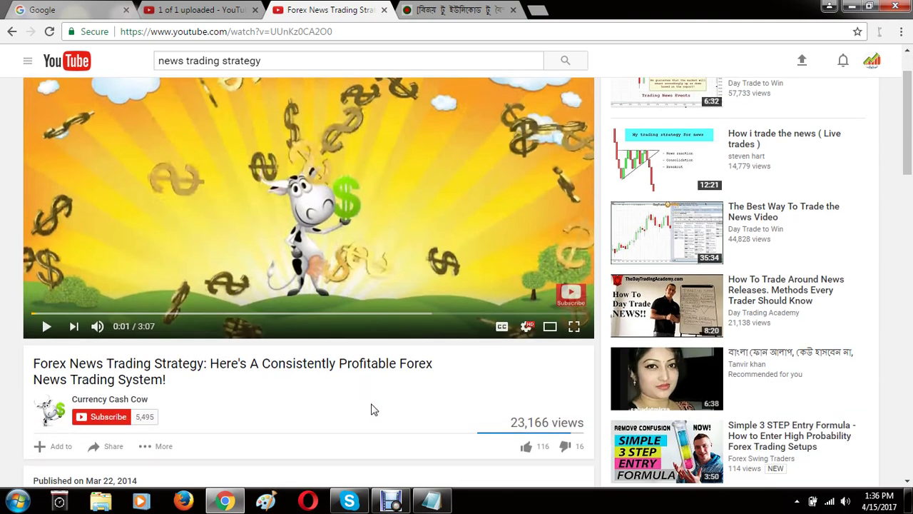
scroll(372, 408, "down", 1)
scroll(372, 408, "down", 1)
scroll(371, 405, "up", 3)
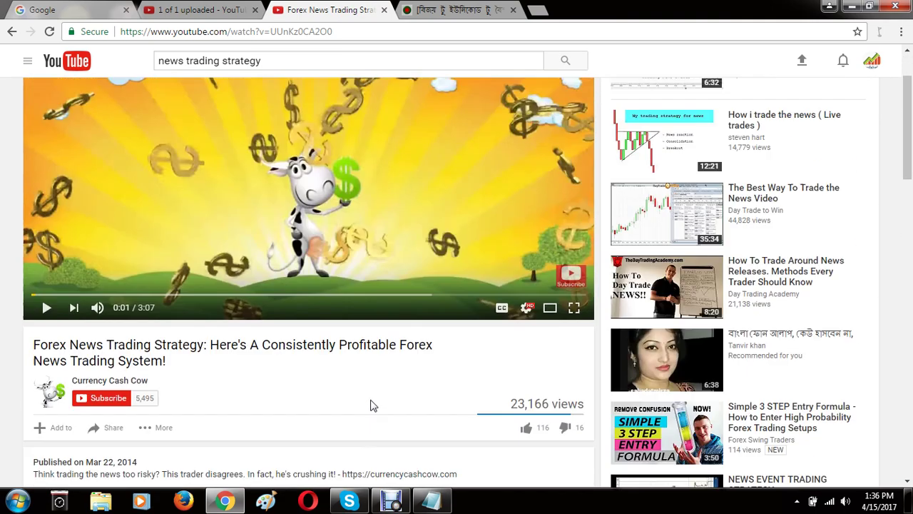
left_click(456, 9)
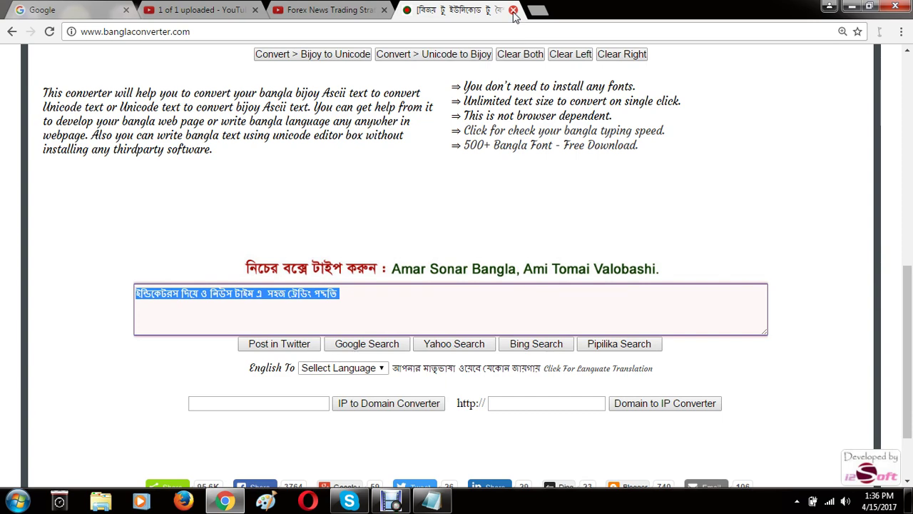
left_click(328, 10)
left_click(200, 10)
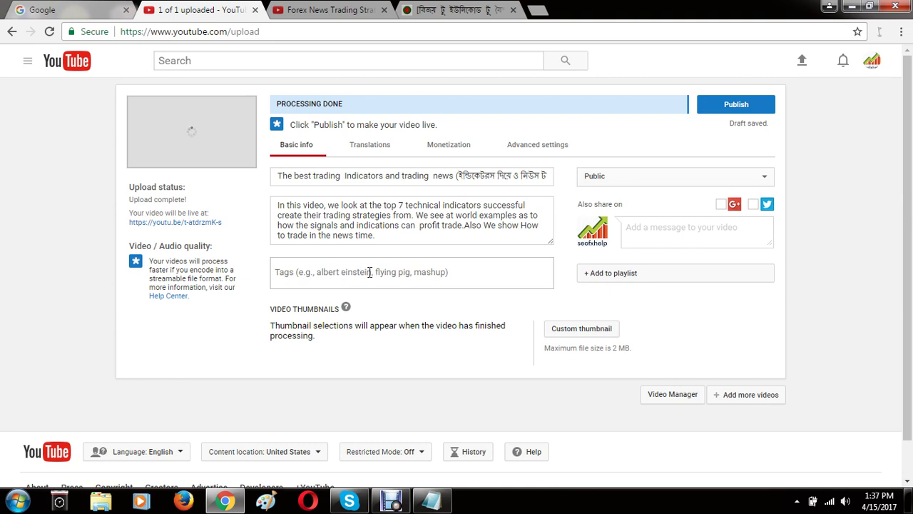
Close the Bangla converter and news trading strategy video tabs, and open a new blank tab.
left_click(442, 9)
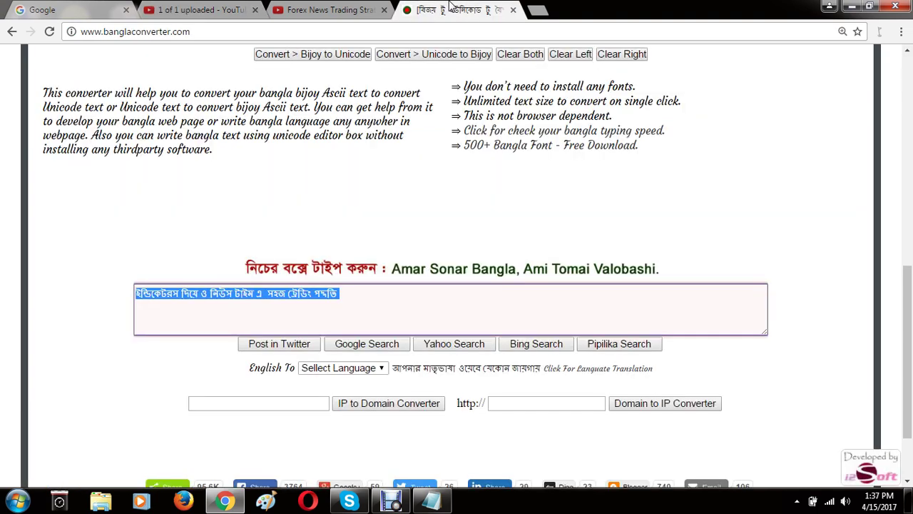
left_click(513, 10)
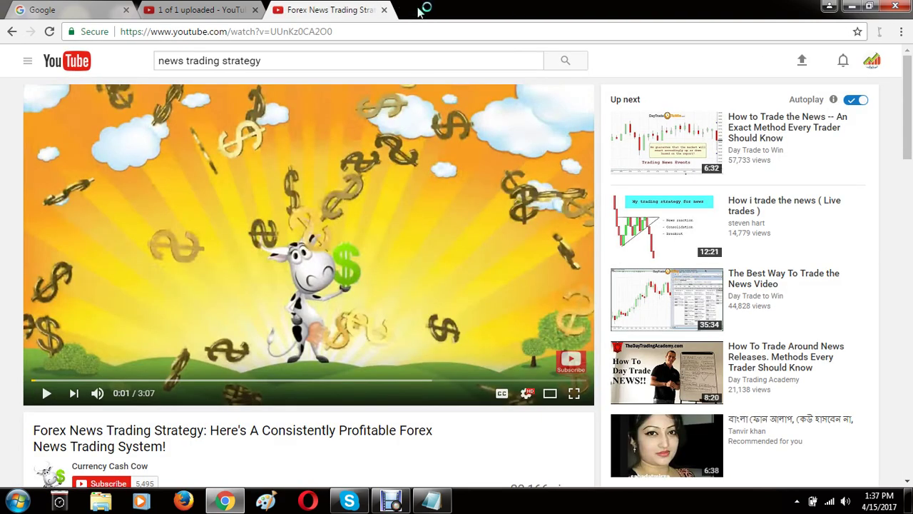
left_click(412, 10)
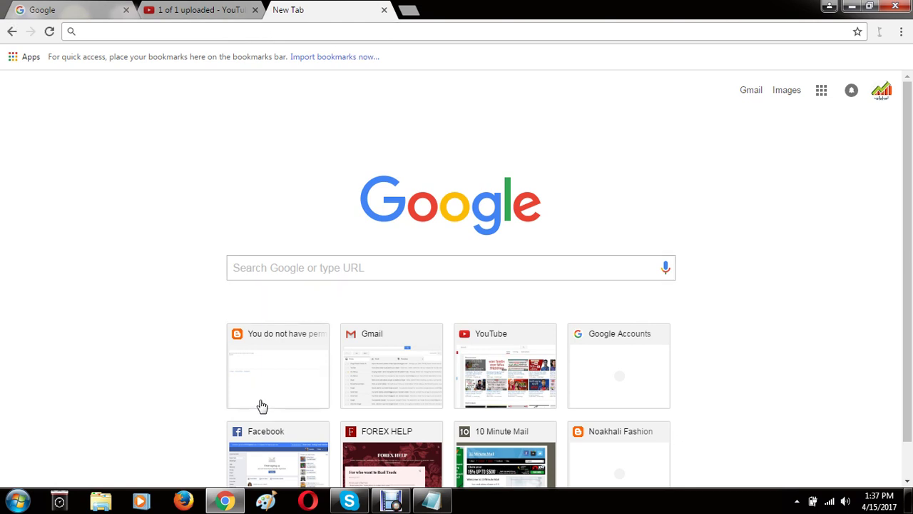
key("ctrl+shift+Tab")
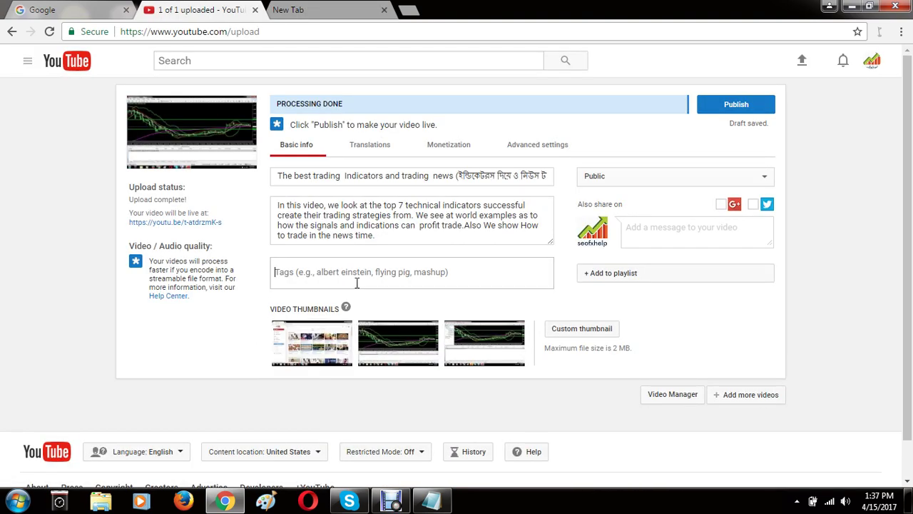
left_click(371, 12)
left_click(182, 7)
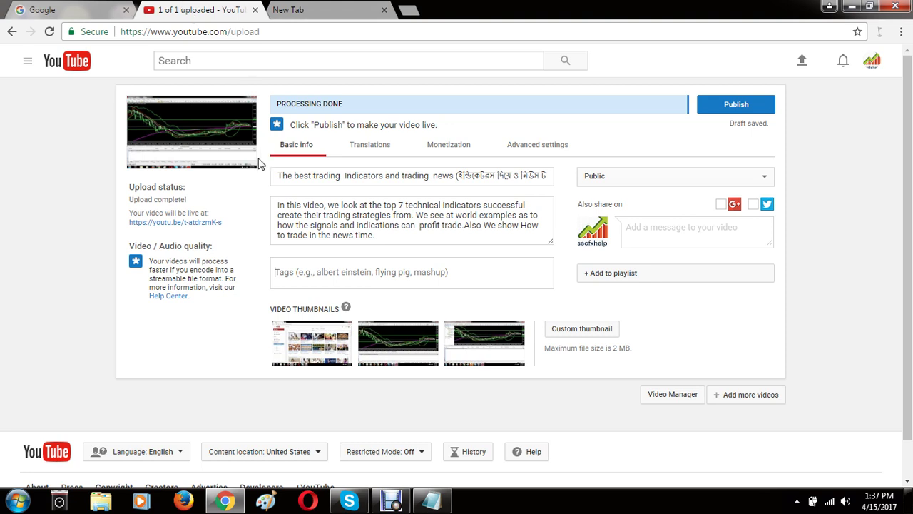
Load YouTube in the blank tab and search it for "fxseohelp".
left_click(338, 9)
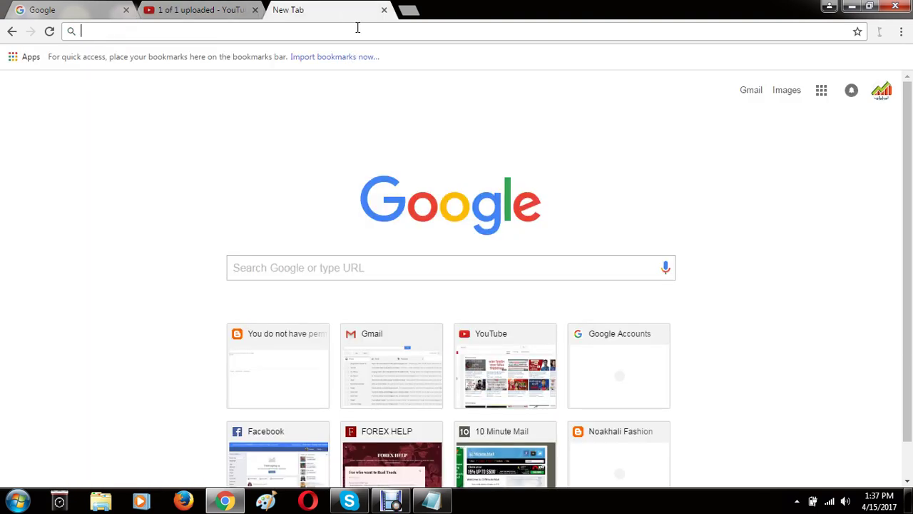
type("y")
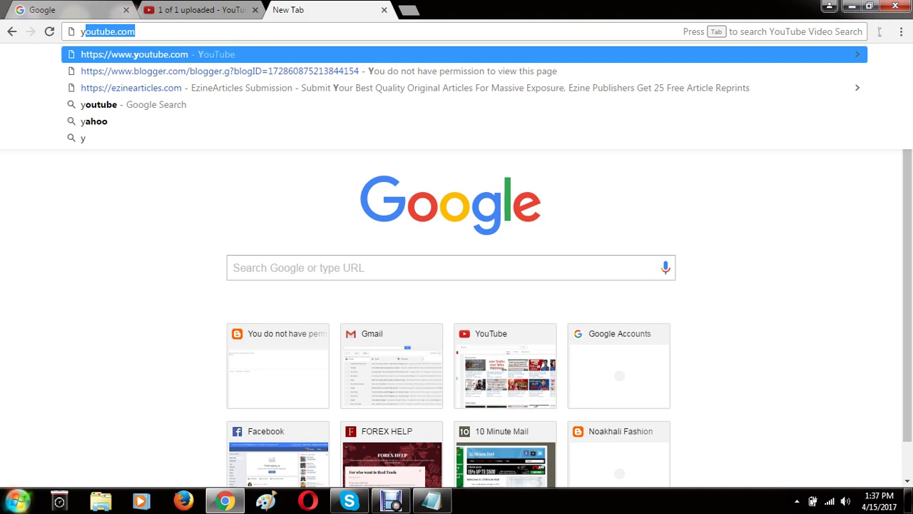
left_click(181, 55)
key("Return")
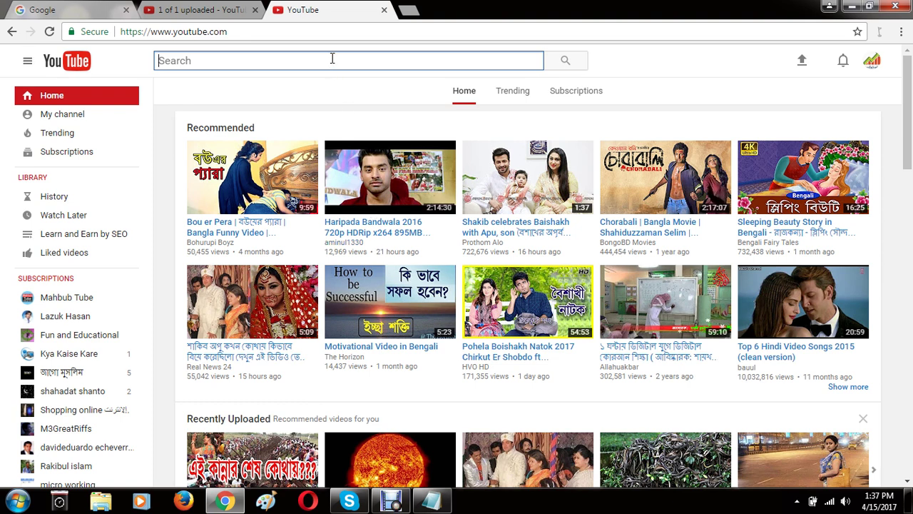
type("s")
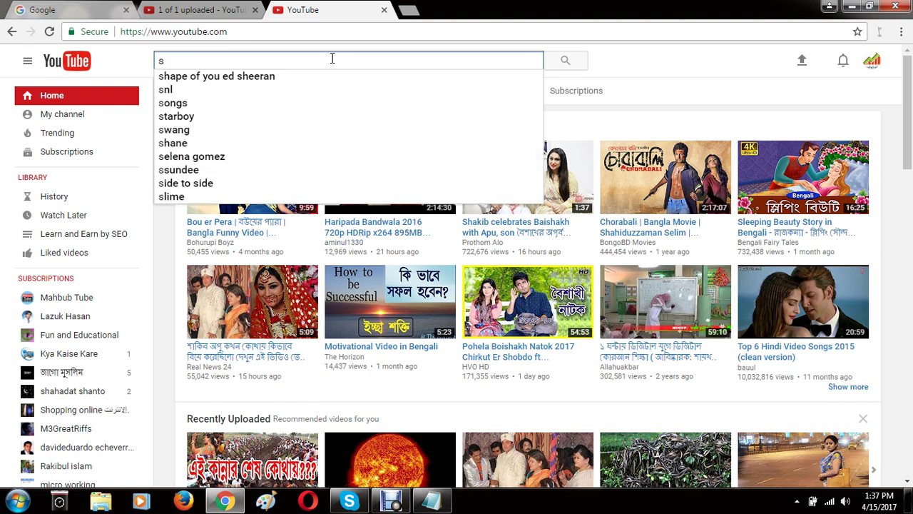
key("BackSpace")
type("fxs")
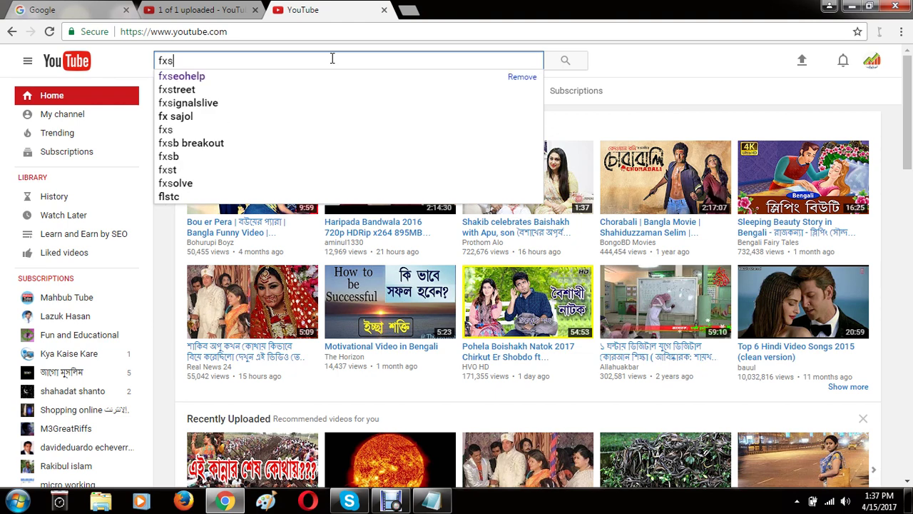
type("eo")
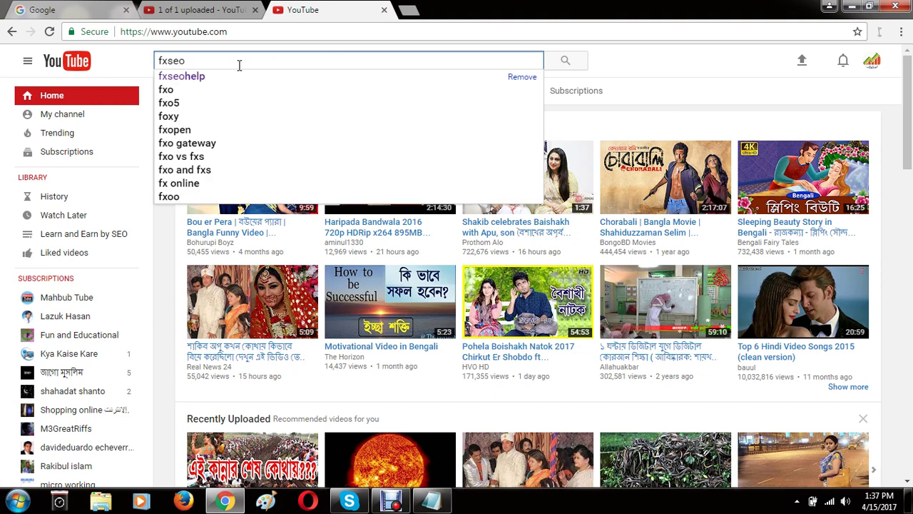
left_click(195, 77)
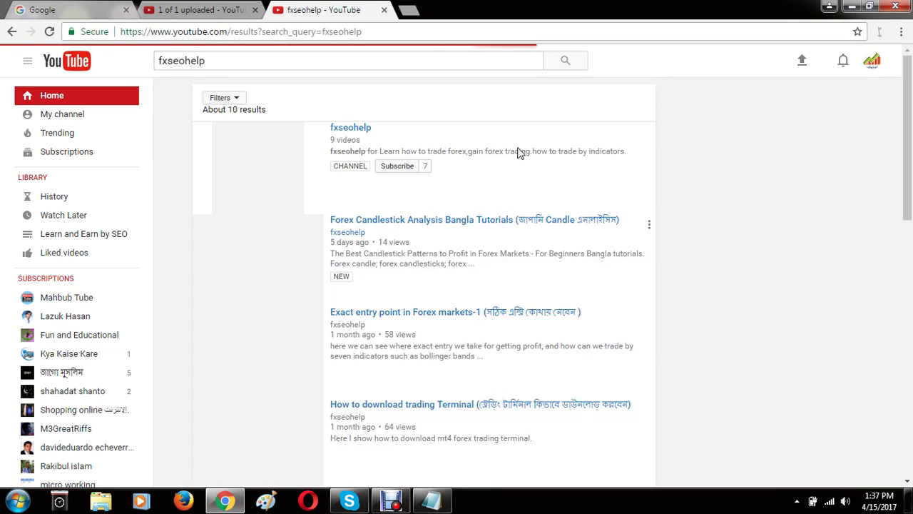
Open the fxseohelp video "Forex Candlestick Analysis Bangla Tutorials", pause it and expand its description to examine the keyword list.
left_click(376, 243)
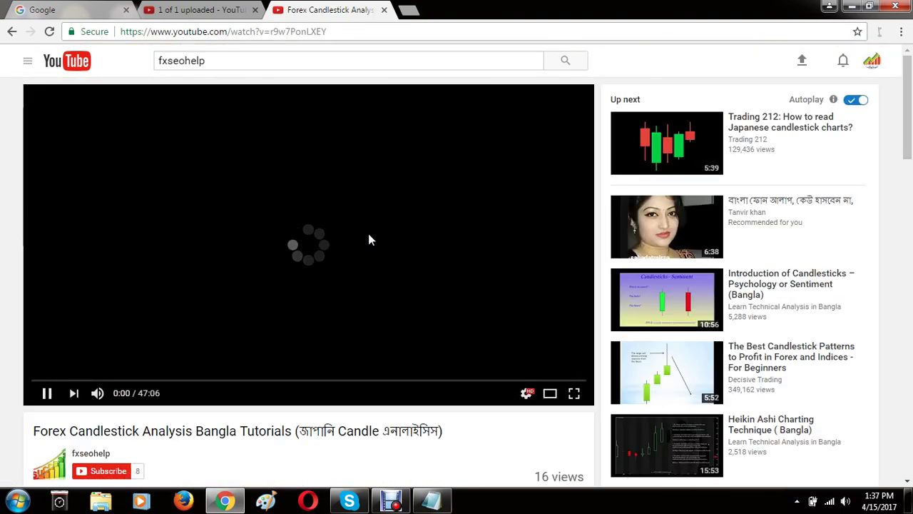
scroll(369, 239, "down", 2)
scroll(353, 250, "down", 2)
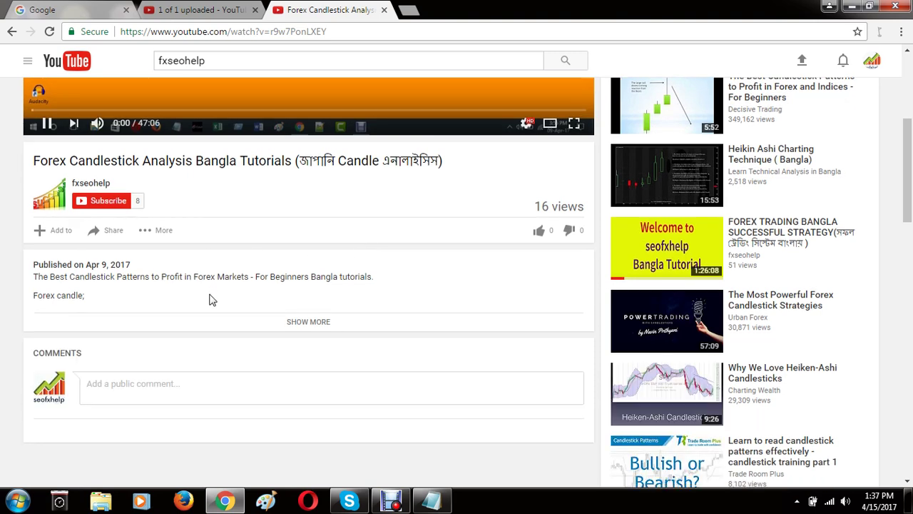
scroll(312, 179, "down", 3)
scroll(326, 212, "up", 7)
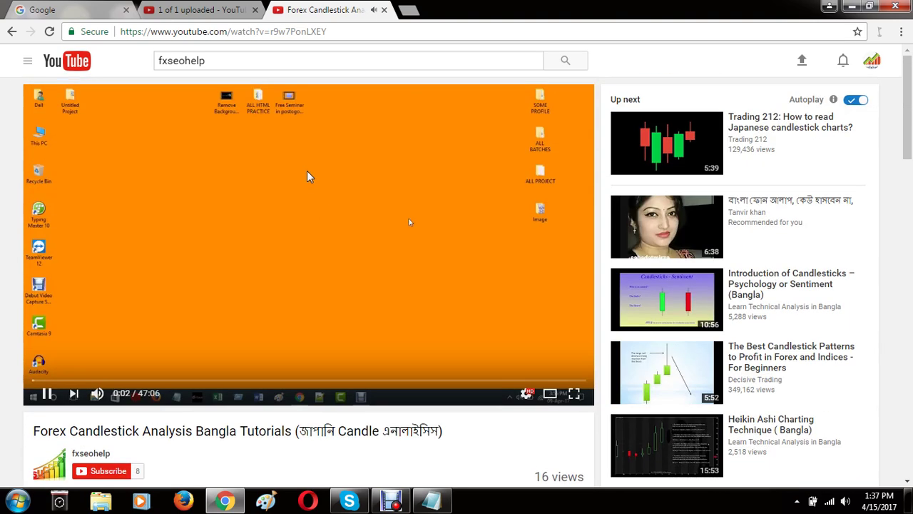
left_click(307, 176)
scroll(321, 307, "down", 3)
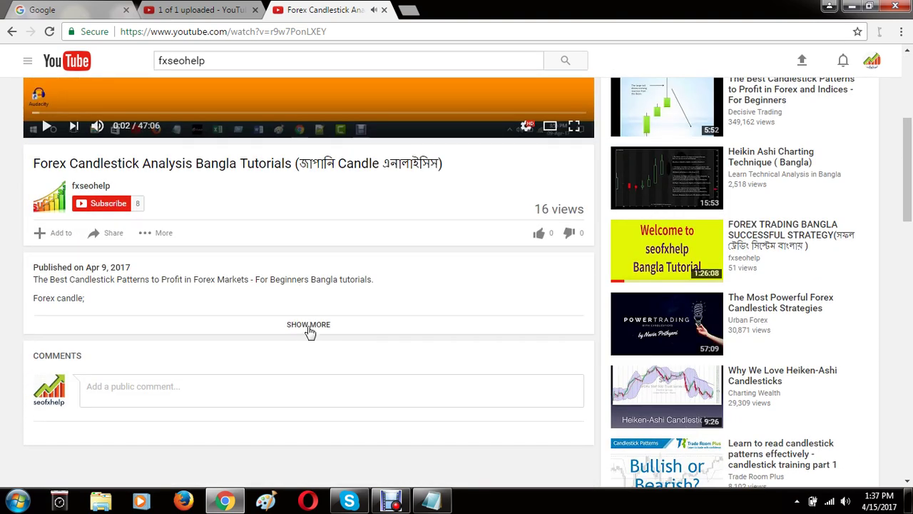
left_click(309, 325)
scroll(347, 342, "down", 2)
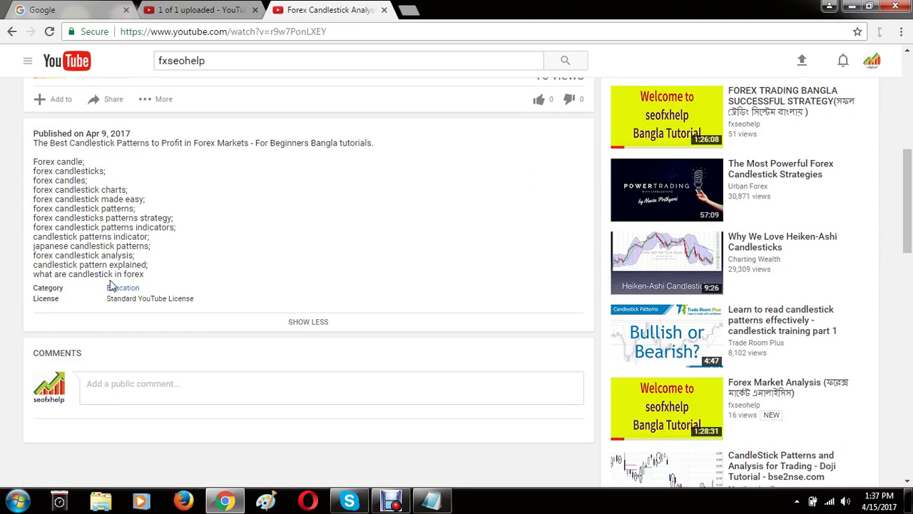
scroll(278, 333, "down", 2)
scroll(214, 324, "up", 3)
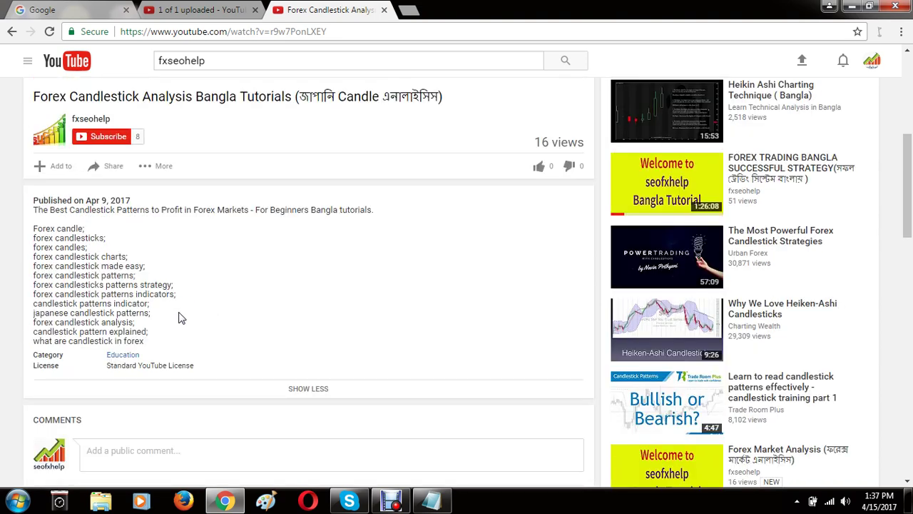
Copy the keyword list in the candlestick video's description, from "Forex candle;" to "what are candlestick in forex".
left_click_drag(33, 229, 211, 348)
right_click(92, 279)
left_click(136, 289)
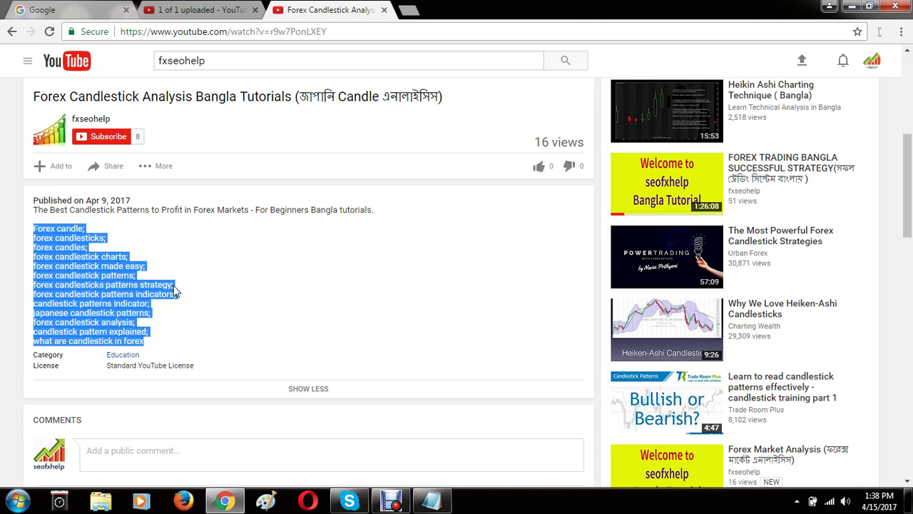
left_click(322, 277)
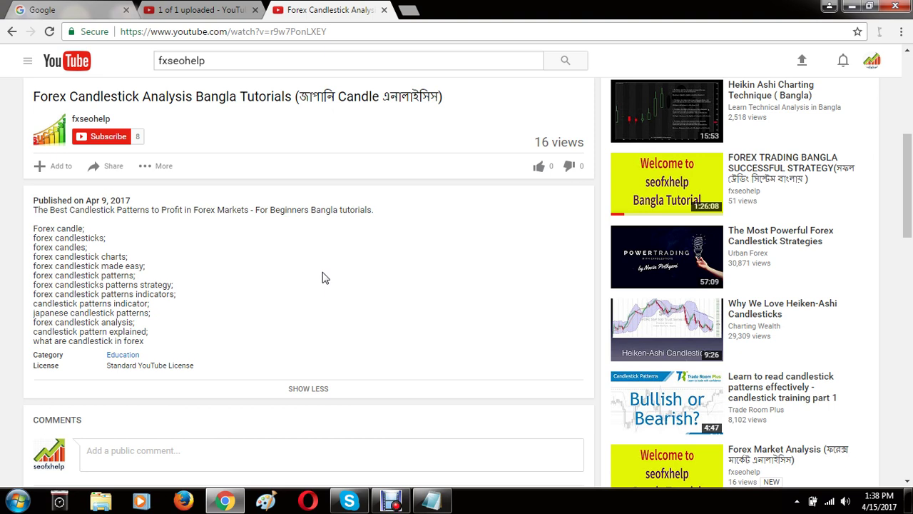
Open a new blank tab and close the Forex Candlestick Analysis video tab.
left_click(408, 10)
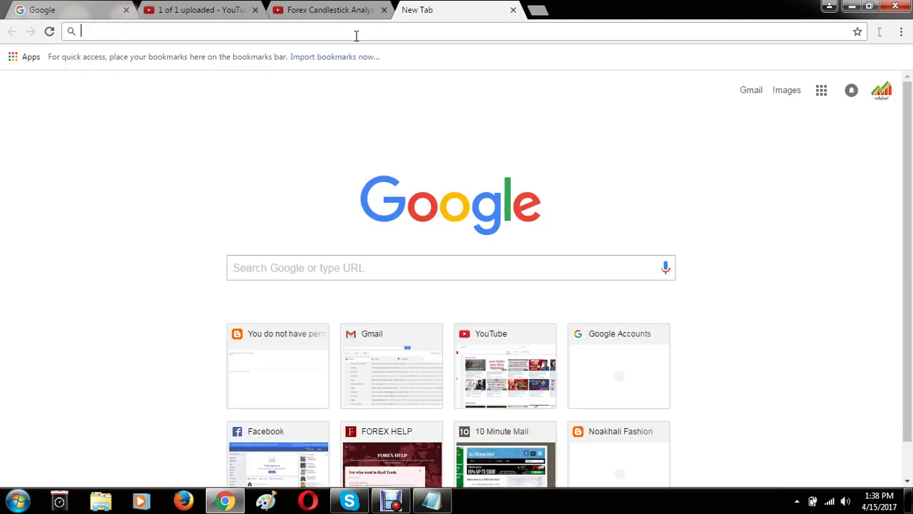
left_click(206, 10)
left_click(417, 10)
left_click(314, 13)
left_click(384, 11)
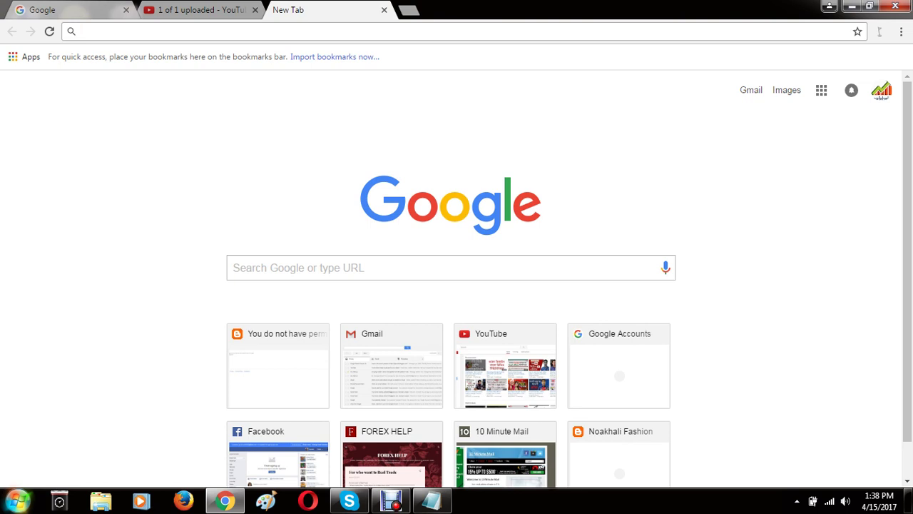
Enter the partial query "forex indicators tra" in the blank tab to bring up keyword suggestions.
type("fore")
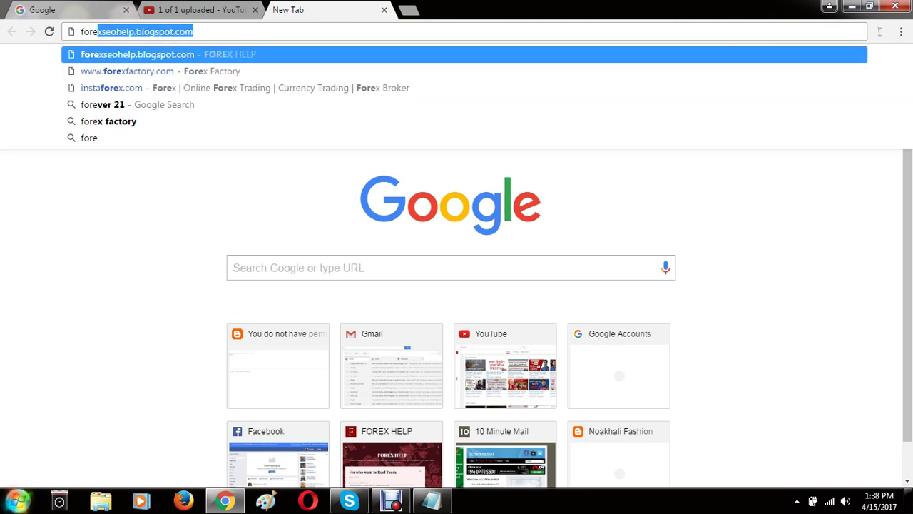
type("x ind")
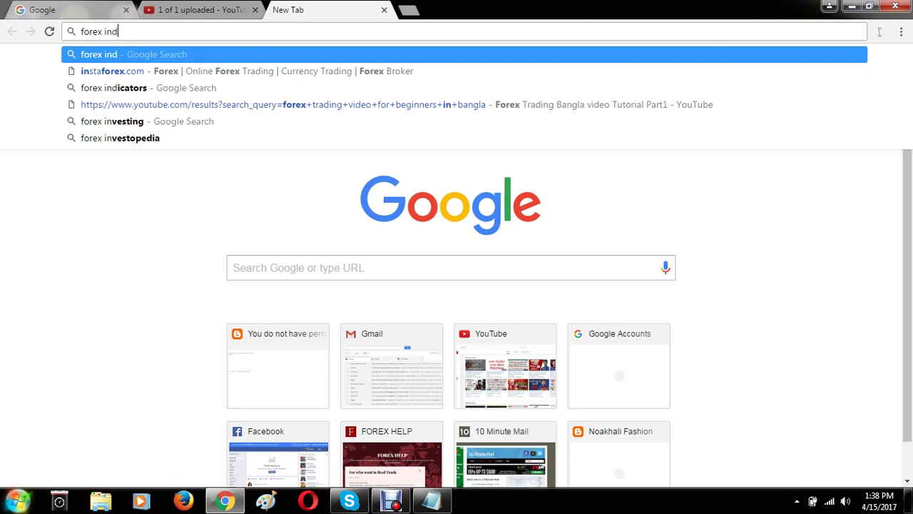
type("ica")
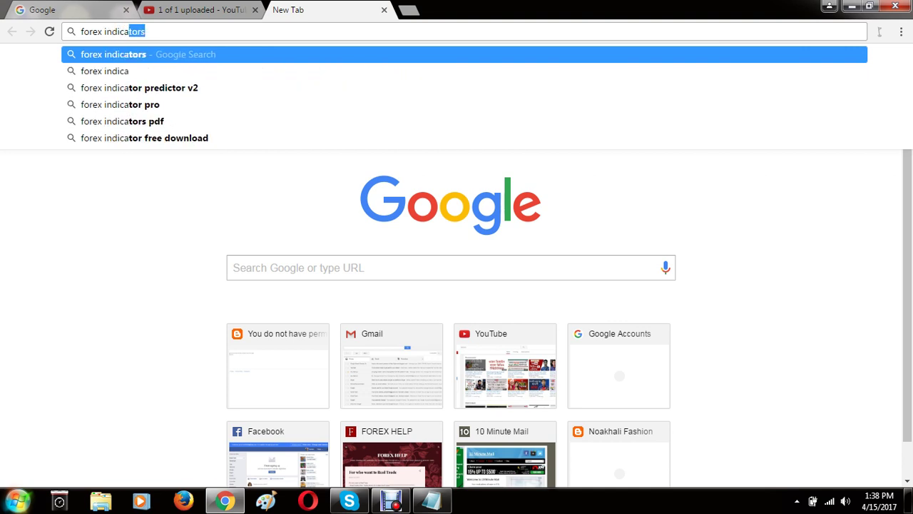
type("tors")
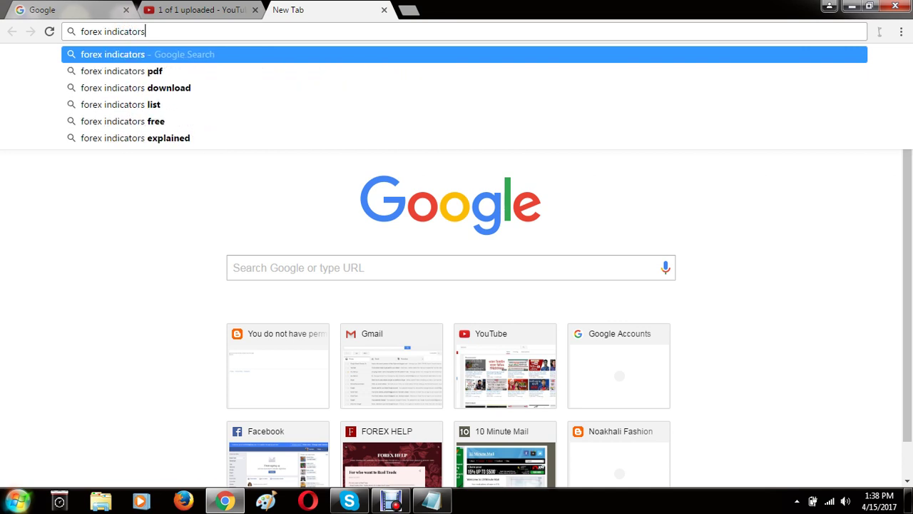
type(" tra")
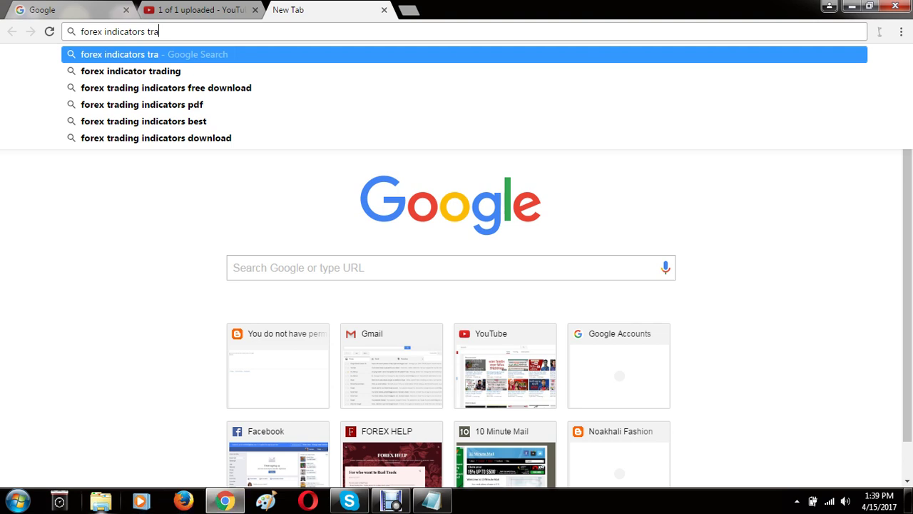
Pin Microsoft Office Word 2007 to both the Start menu and the taskbar.
left_click(16, 503)
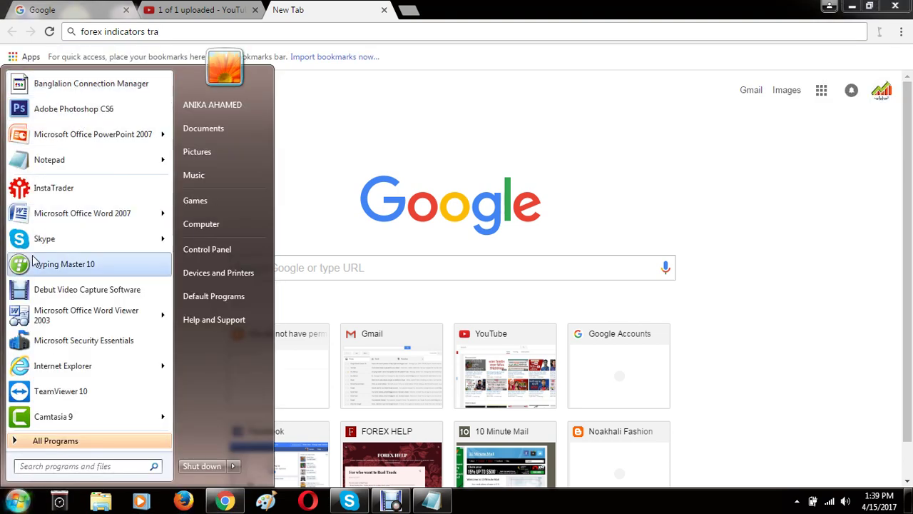
right_click(46, 216)
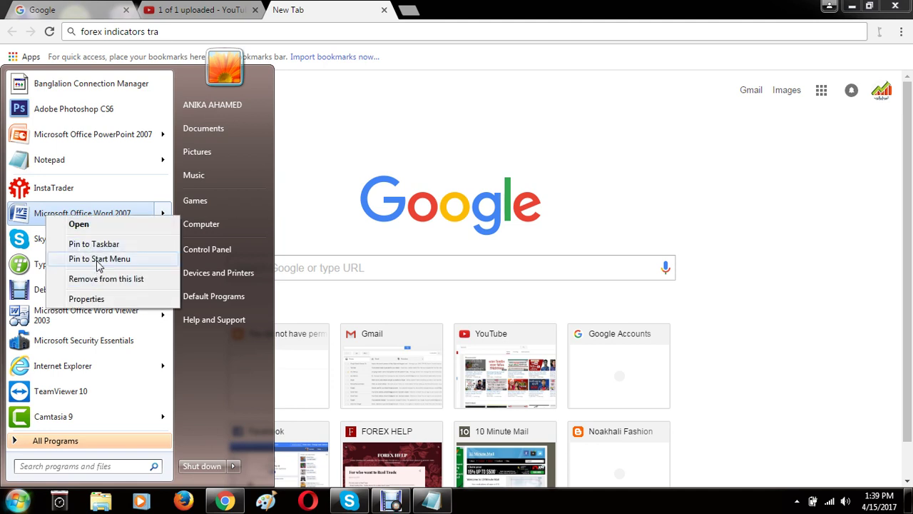
left_click(98, 260)
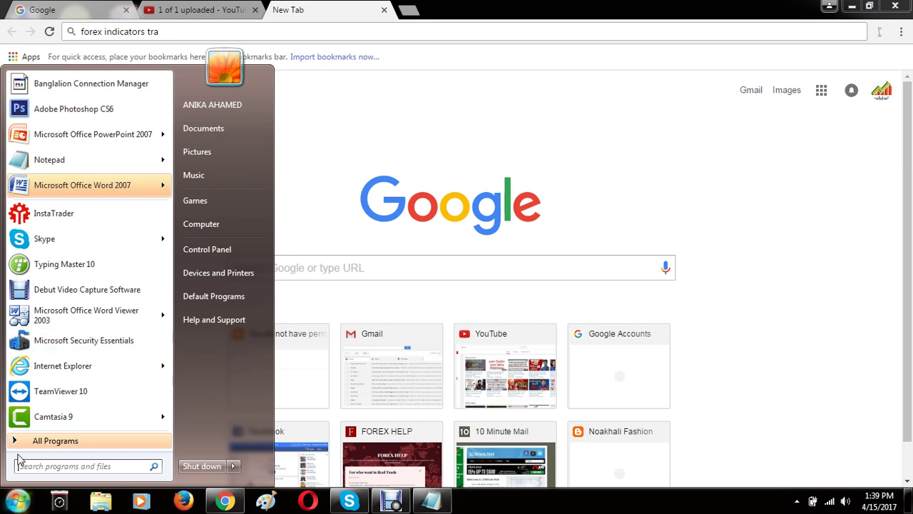
right_click(27, 188)
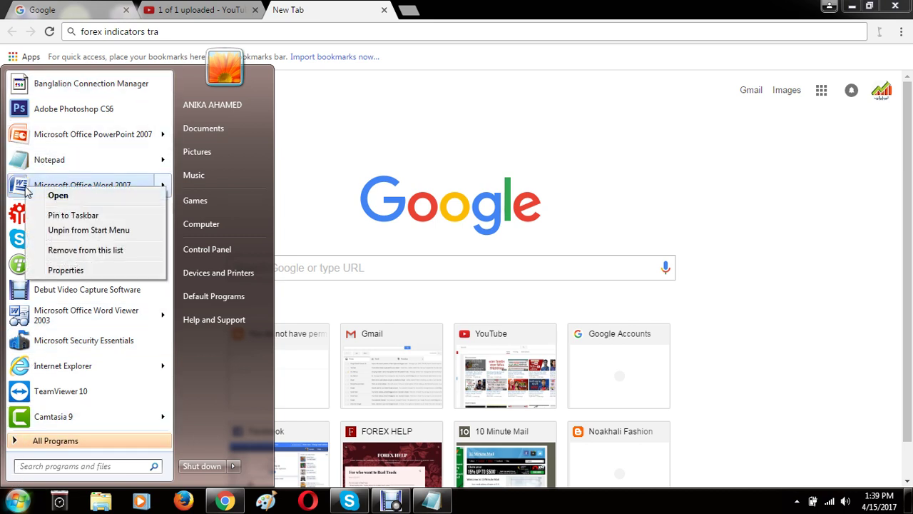
left_click(82, 216)
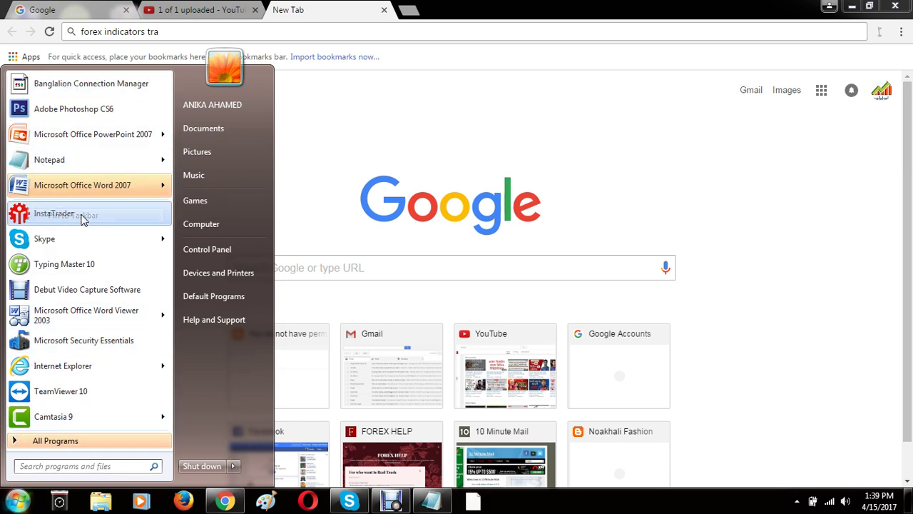
left_click(701, 189)
Switch to a blank Word document, paste the screenshot of the search suggestions and stretch the picture taller.
left_click(474, 499)
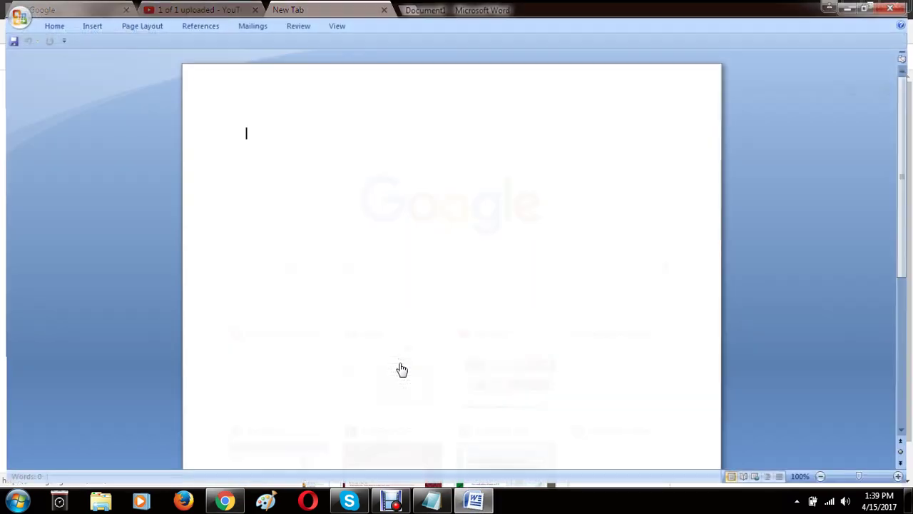
right_click(374, 294)
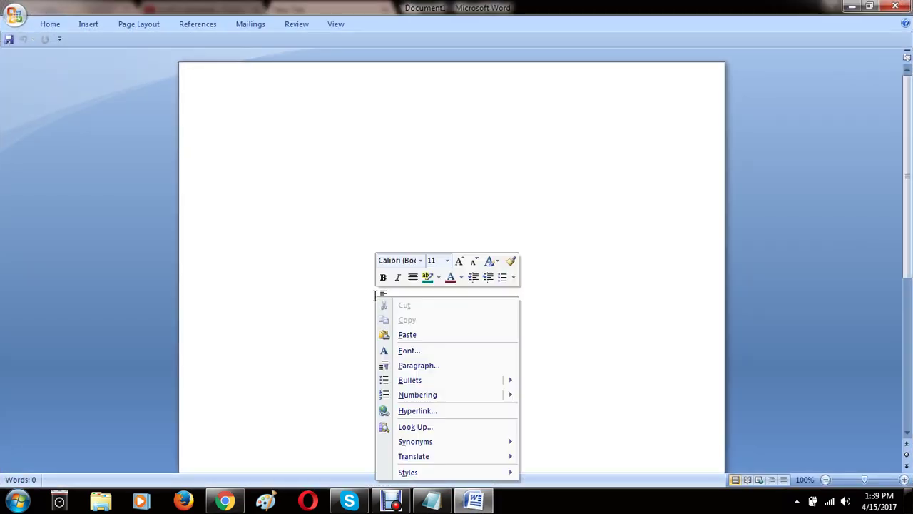
left_click(406, 334)
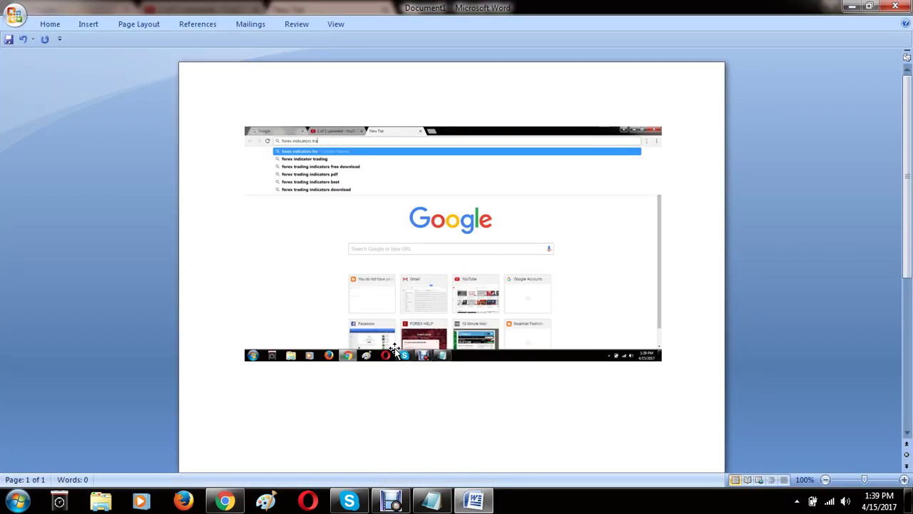
left_click(366, 232)
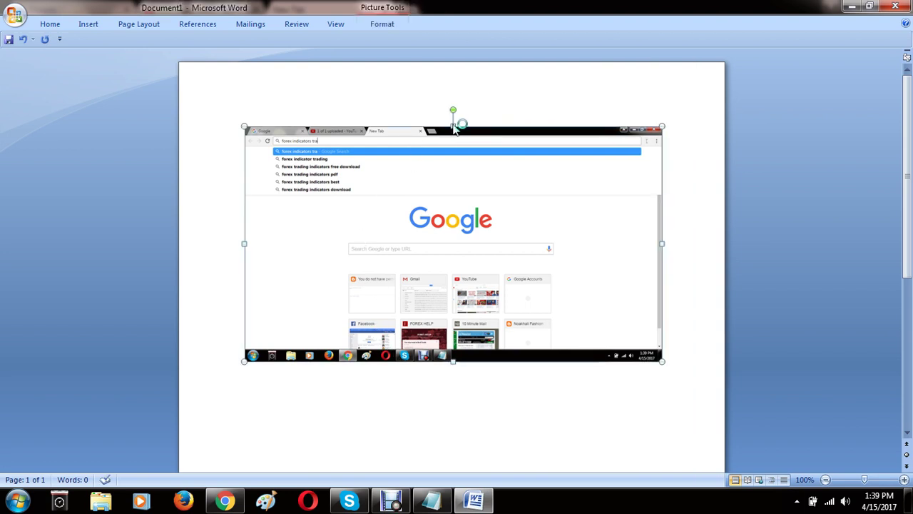
left_click_drag(461, 122, 440, 55)
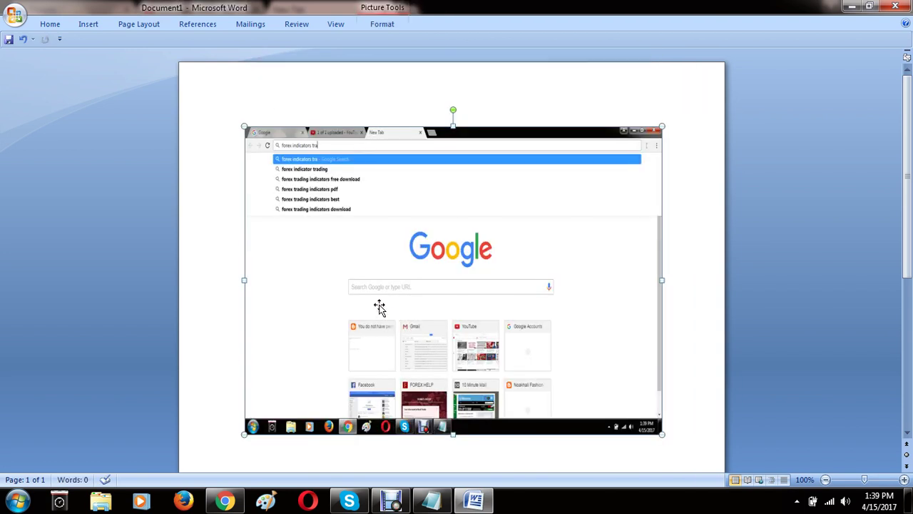
Return to Chrome, search Google for the suggested phrase "forex indicator trading" and examine the results down to the related searches.
left_click(852, 6)
left_click(174, 31)
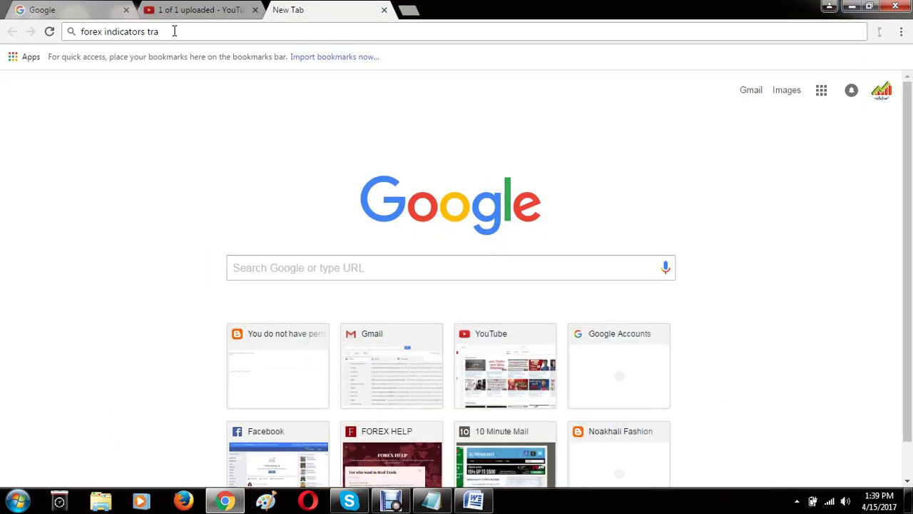
type("d")
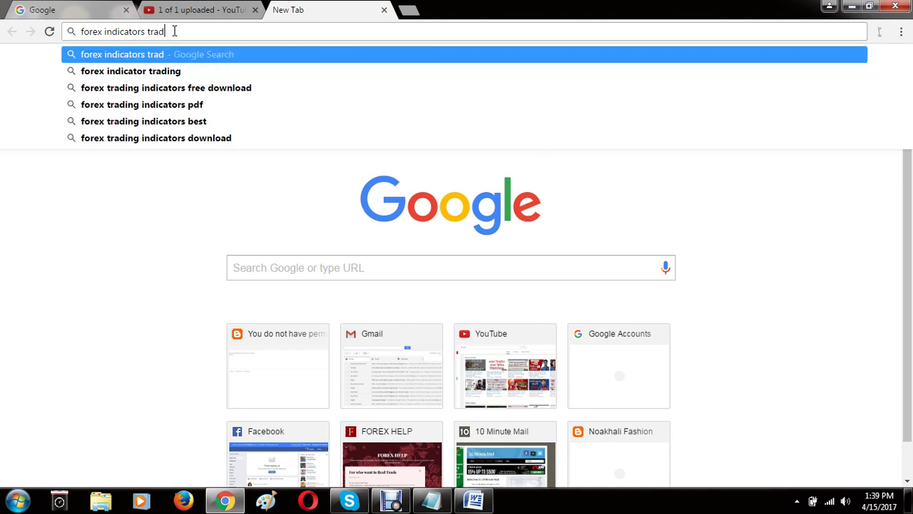
left_click(179, 70)
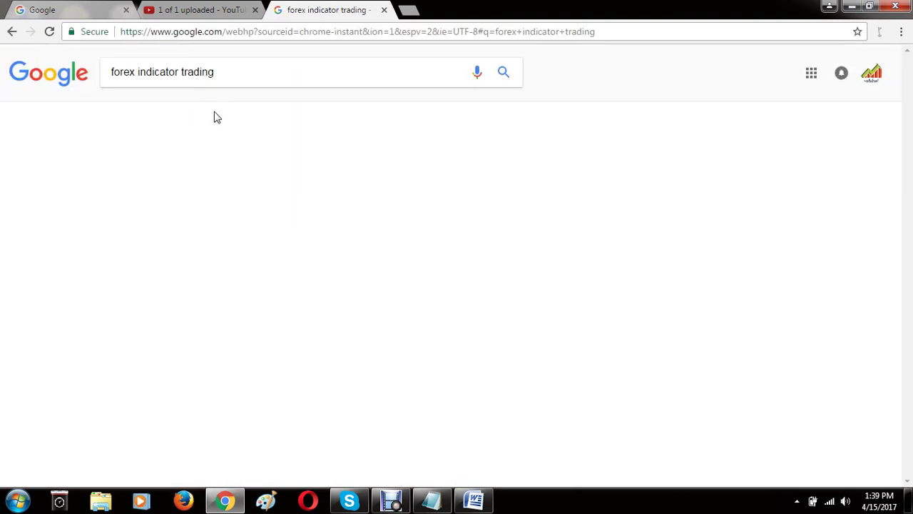
scroll(246, 207, "down", 11)
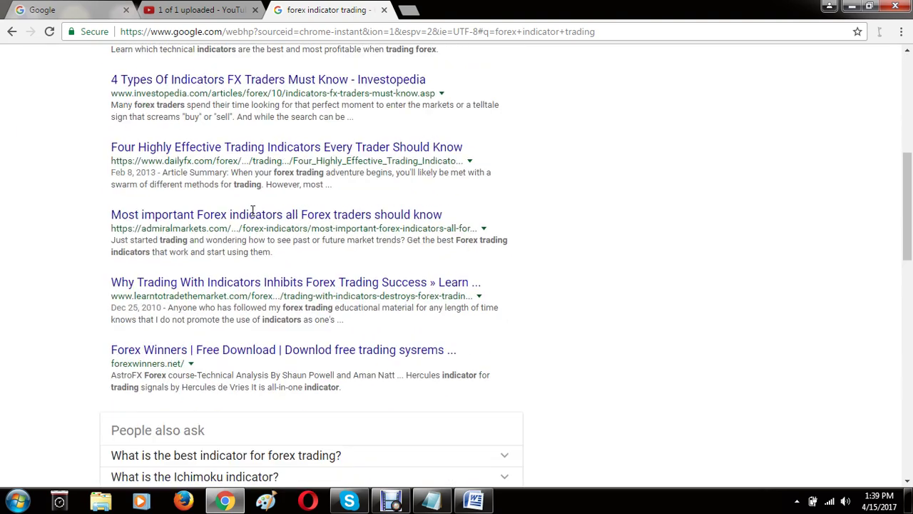
scroll(254, 225, "up", 1)
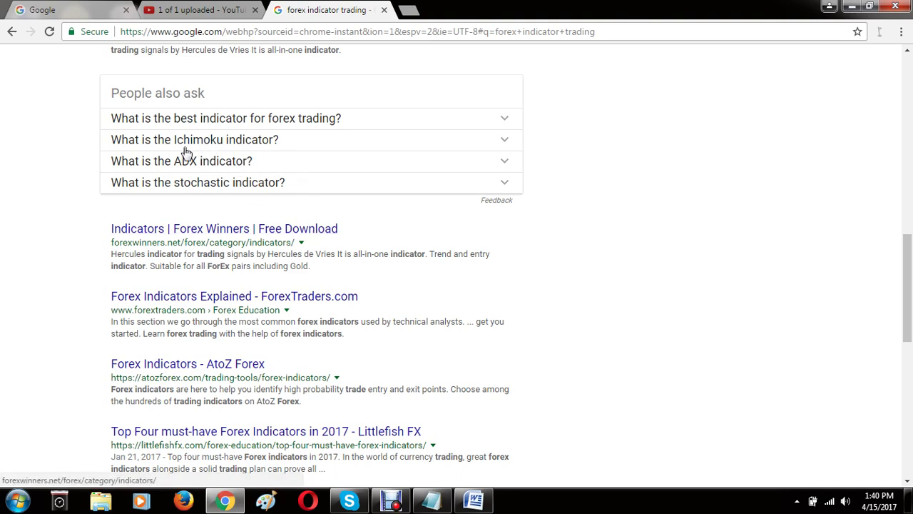
scroll(236, 292, "down", 8)
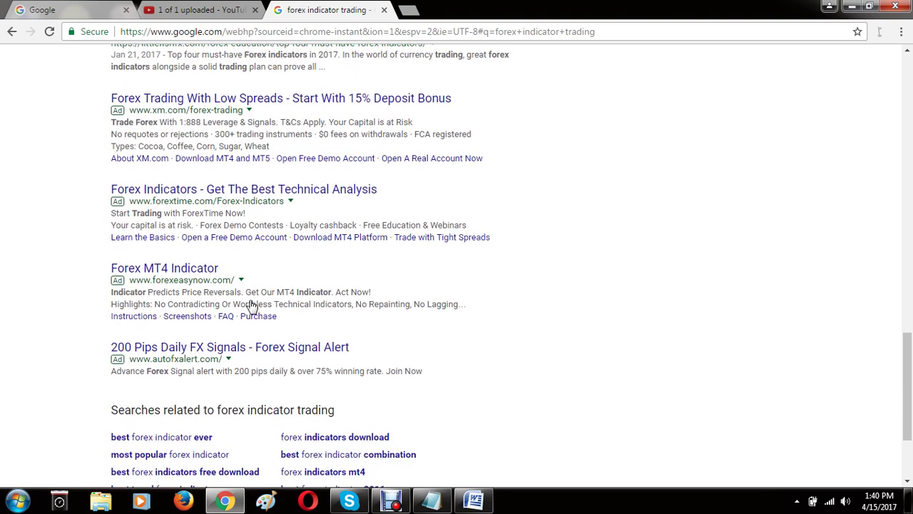
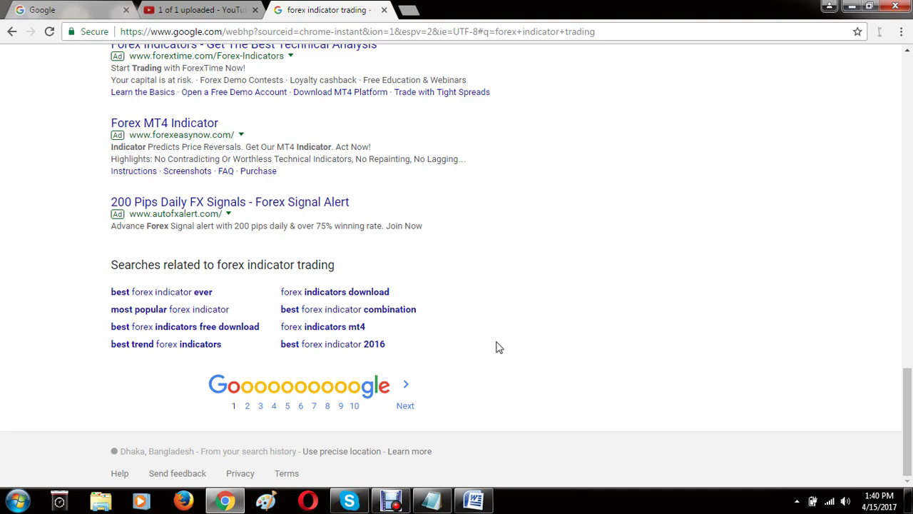
Switch to Word and paste the captured search results screenshot below the first picture in the document.
left_click(473, 500)
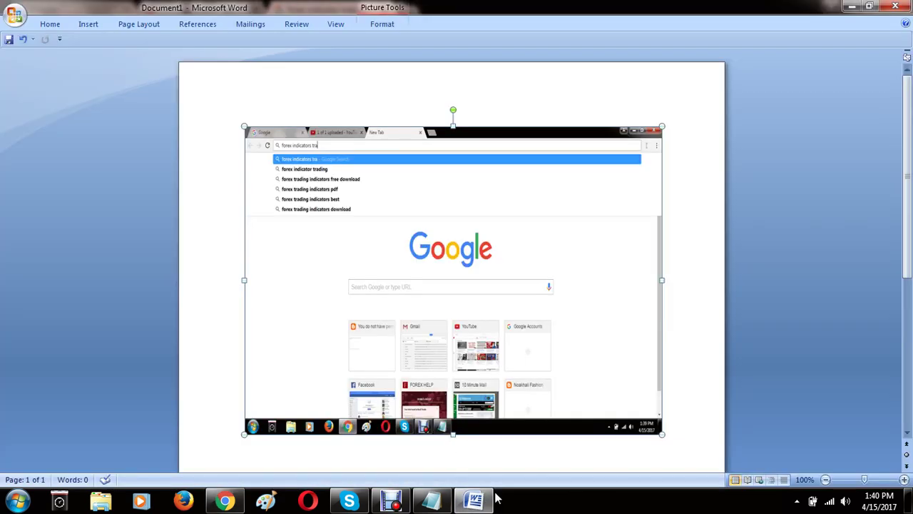
left_click(689, 364)
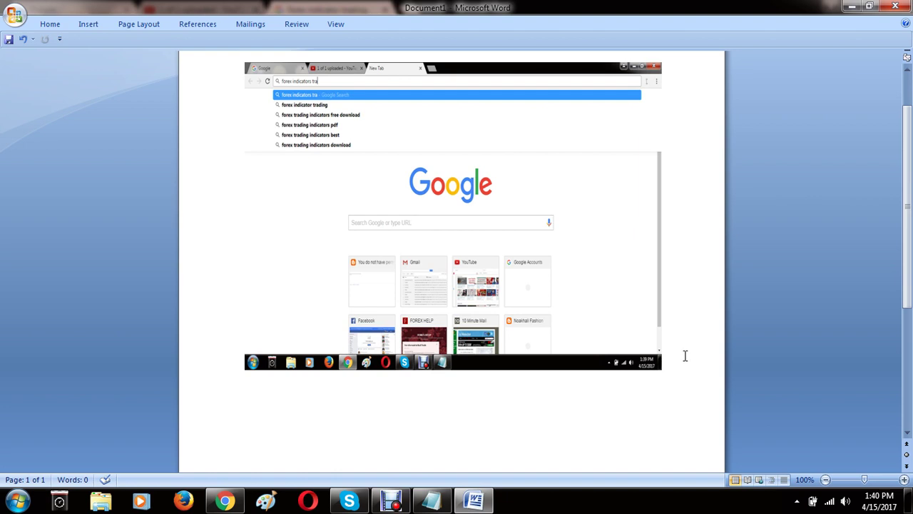
right_click(389, 423)
left_click(421, 276)
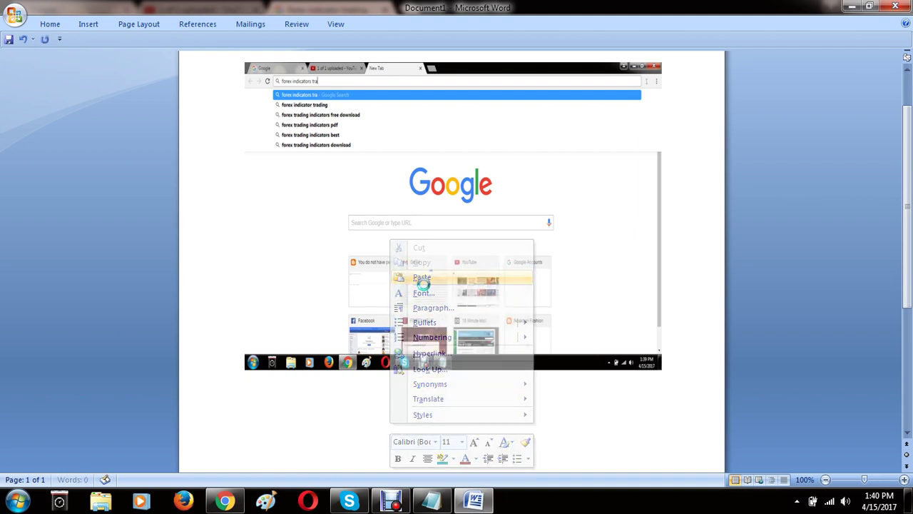
left_click(408, 299)
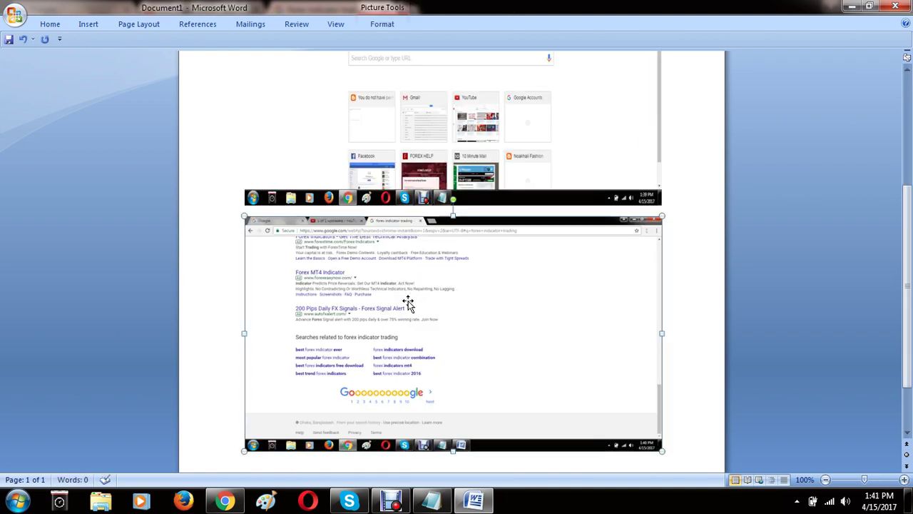
scroll(457, 378, "down", 1)
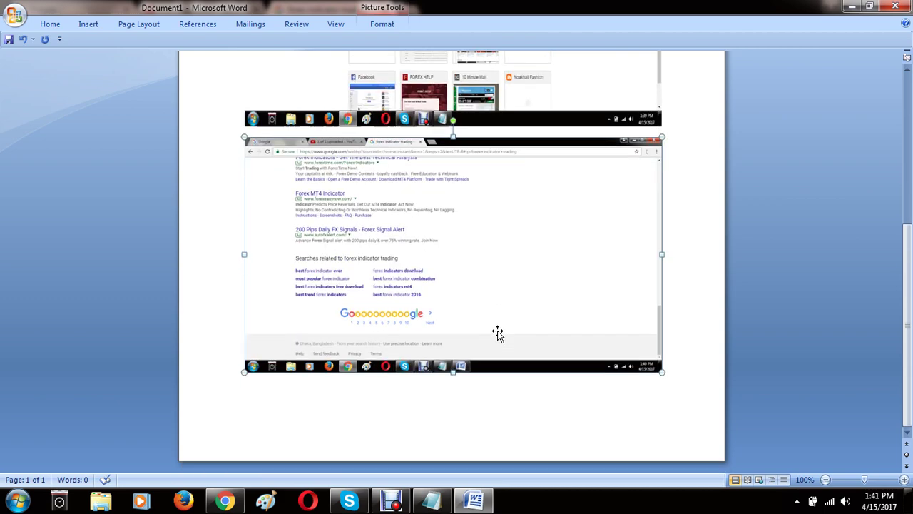
scroll(492, 328, "up", 2)
scroll(468, 328, "down", 3)
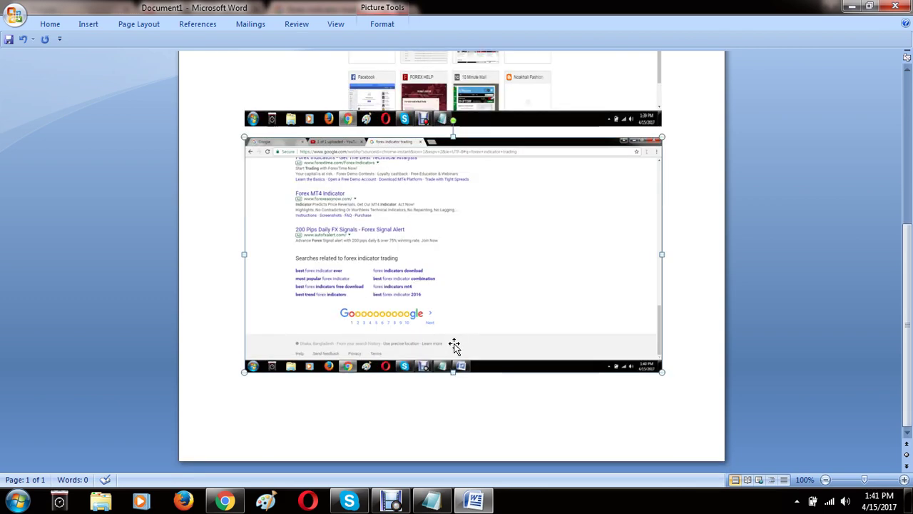
Switch to Chrome, show the suggestions for the "forex indicator trading" search, and open an empty tab.
left_click(223, 501)
scroll(336, 326, "up", 20)
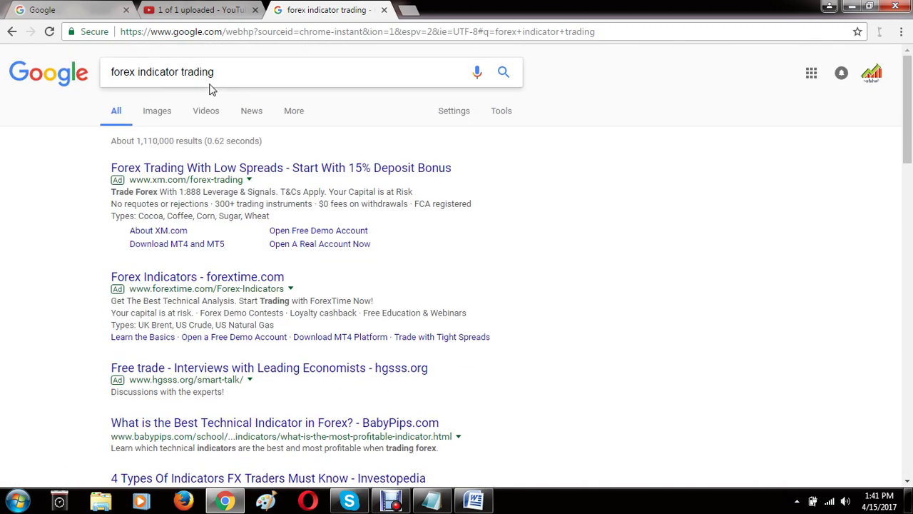
left_click(215, 77)
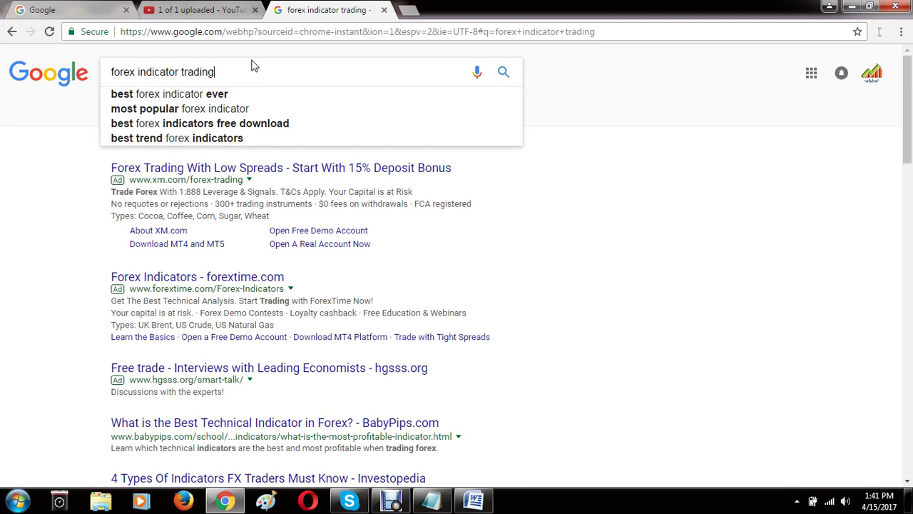
left_click(408, 9)
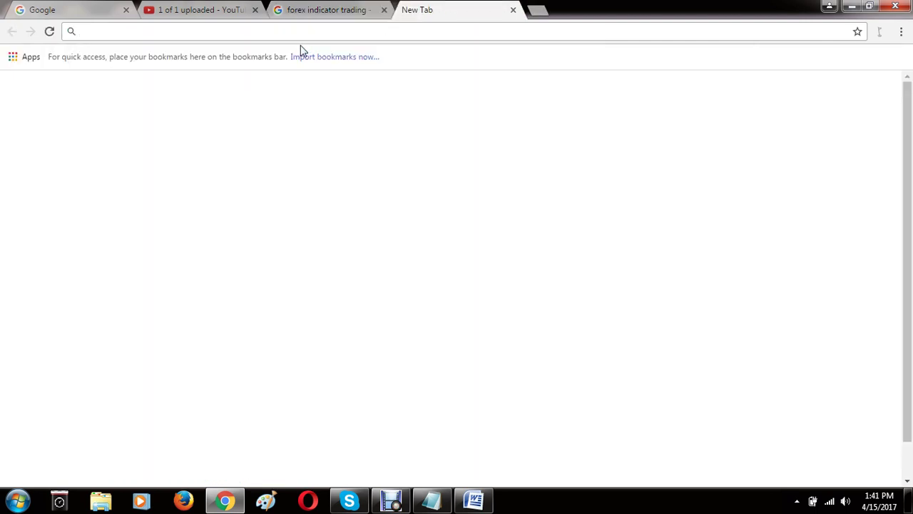
Review the uploaded video's basic info, including the tags field and the thumbnails, on the YouTube upload page.
left_click(321, 8)
left_click(185, 8)
scroll(456, 285, "down", 2)
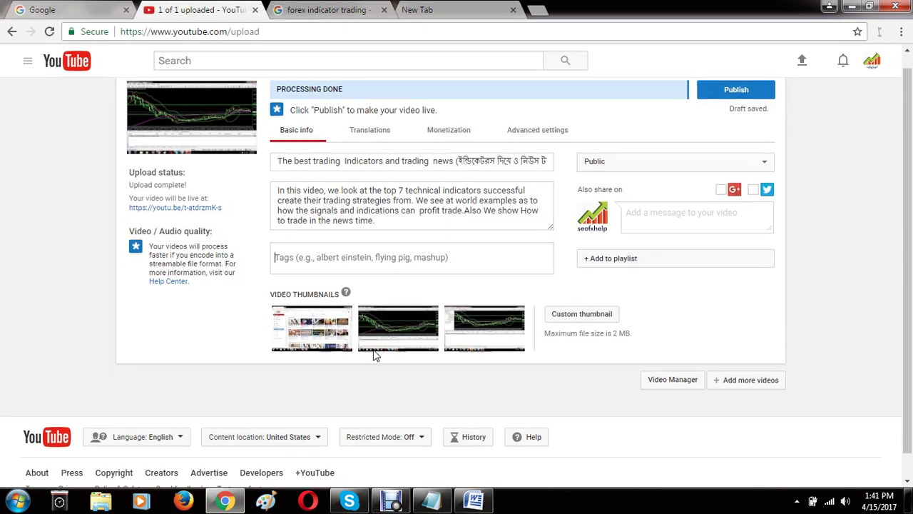
Switch to Notepad, delete all of the video description text, and move the window out of the way.
left_click(473, 500)
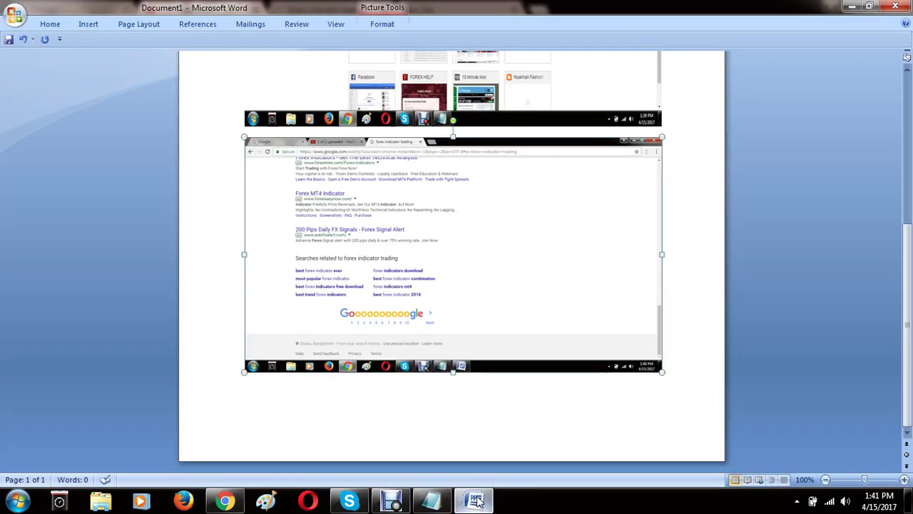
left_click(433, 500)
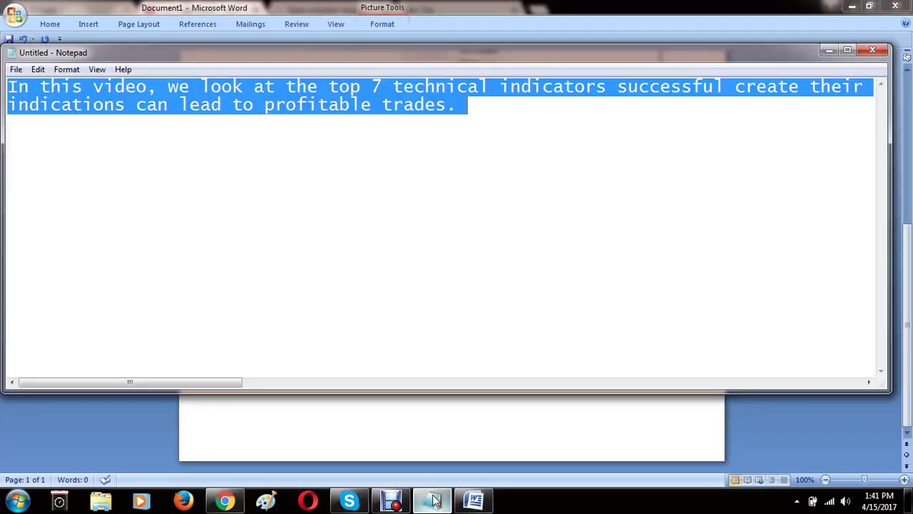
left_click(517, 126)
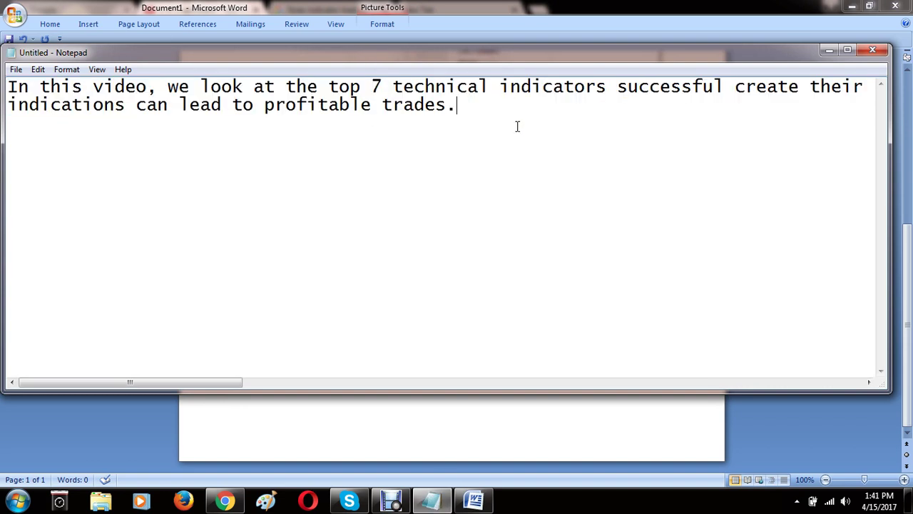
key("ctrl+a")
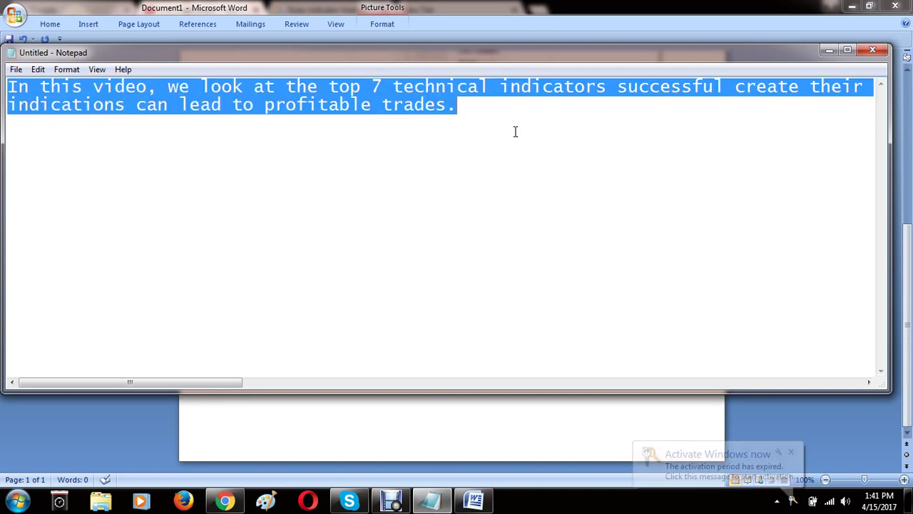
key("BackSpace")
left_click_drag(298, 55, 293, 499)
Enlarge the first screenshot picture in the Word document, making it taller and wide enough to reach the page edge.
left_click(375, 102)
scroll(375, 102, "up", 8)
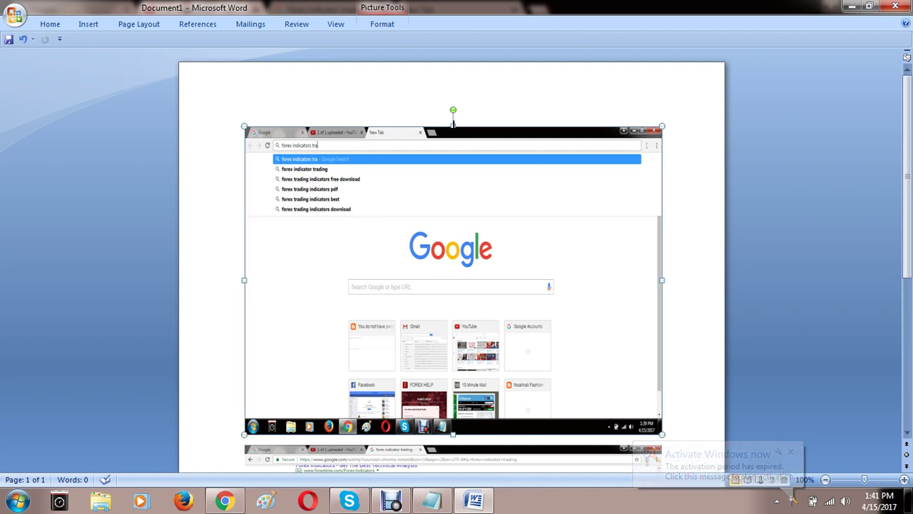
left_click_drag(452, 125, 440, 86)
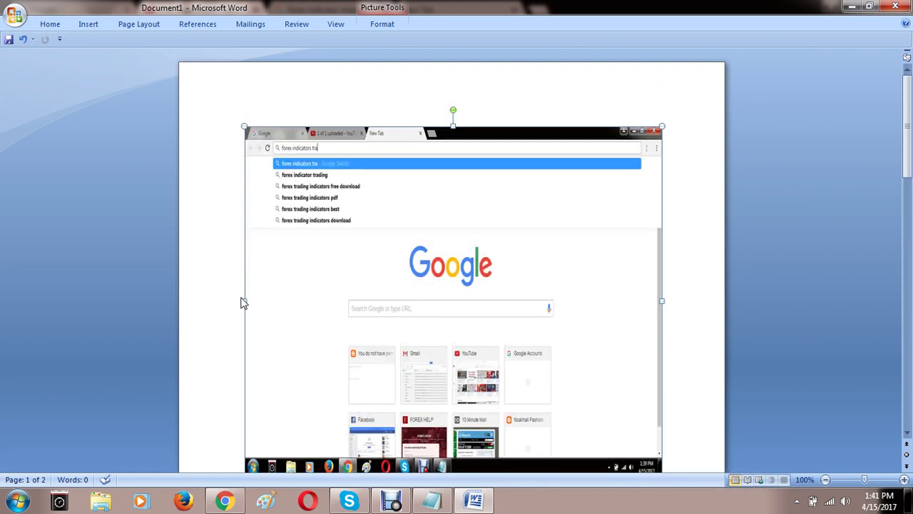
left_click_drag(243, 301, 180, 302)
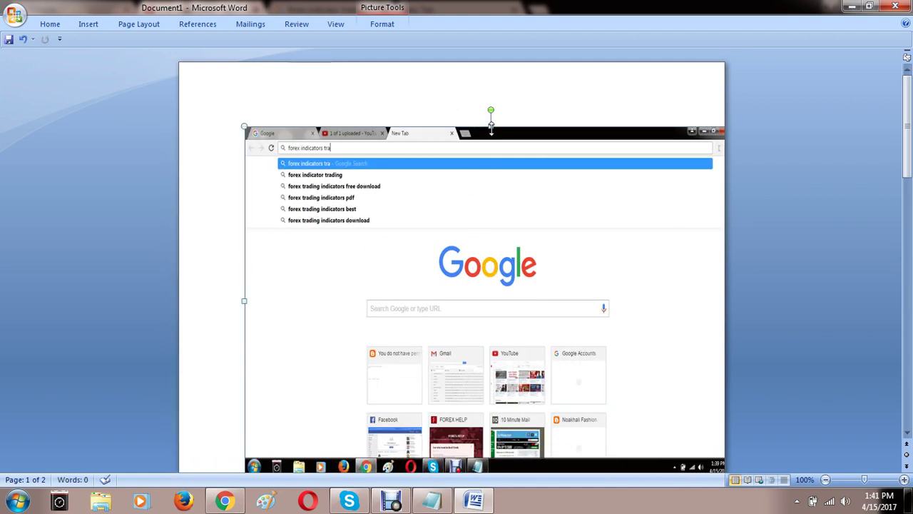
left_click_drag(491, 127, 489, 97)
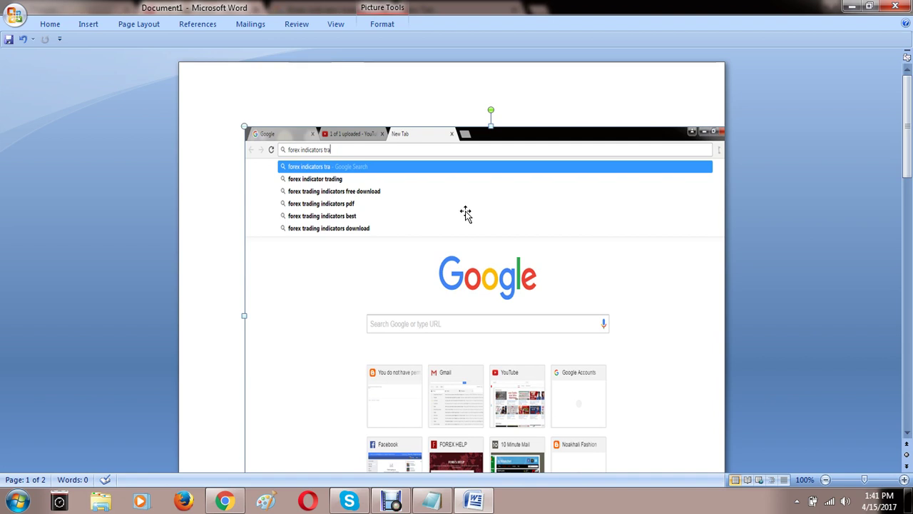
Switch to Chrome and open youtube.com in the first empty tab.
left_click(224, 501)
key("ctrl+t")
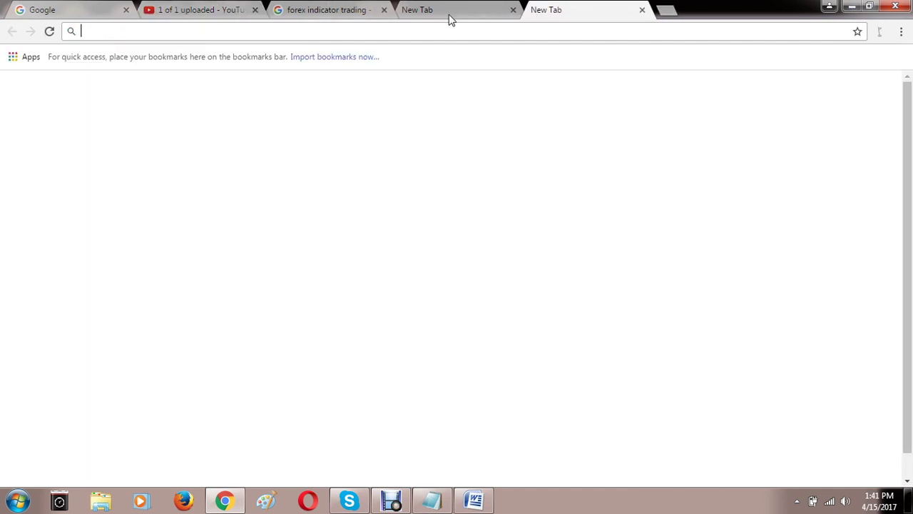
left_click(453, 13)
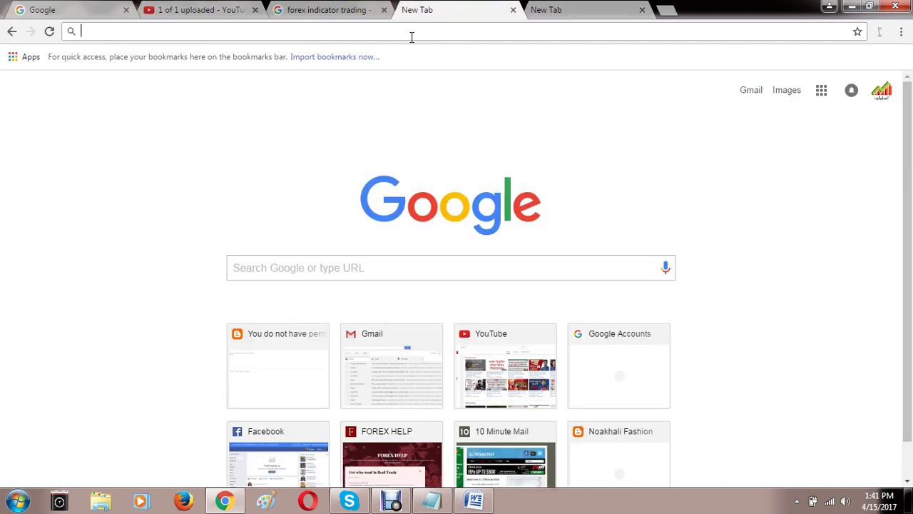
type("youtube.com")
key("Return")
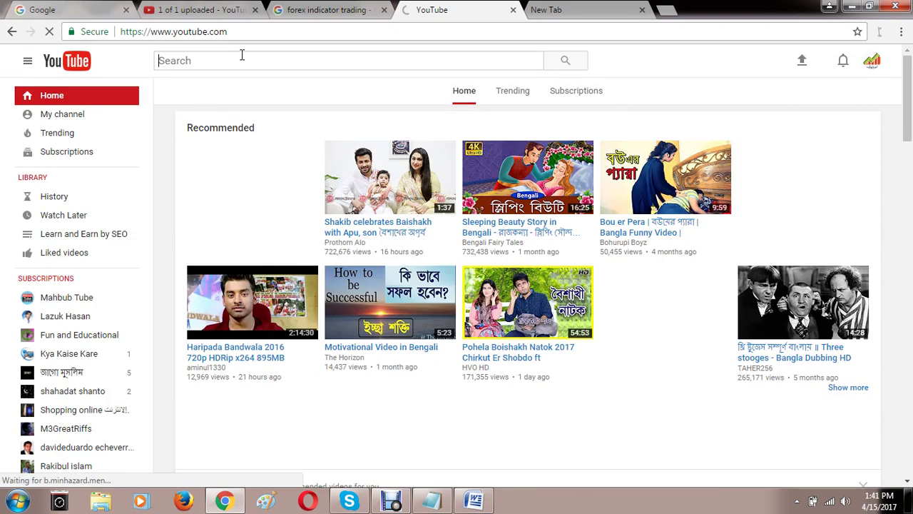
Search YouTube for "sakib" and look through the video results.
type("sakib")
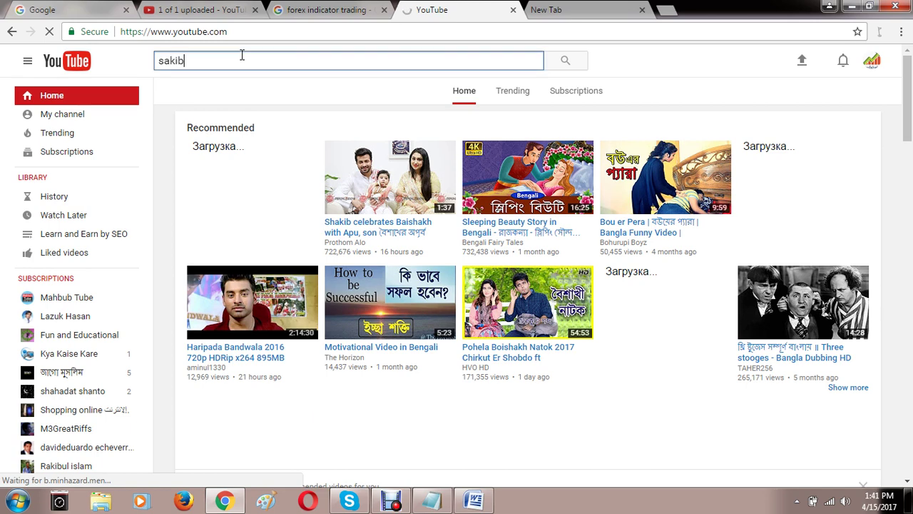
key("Return")
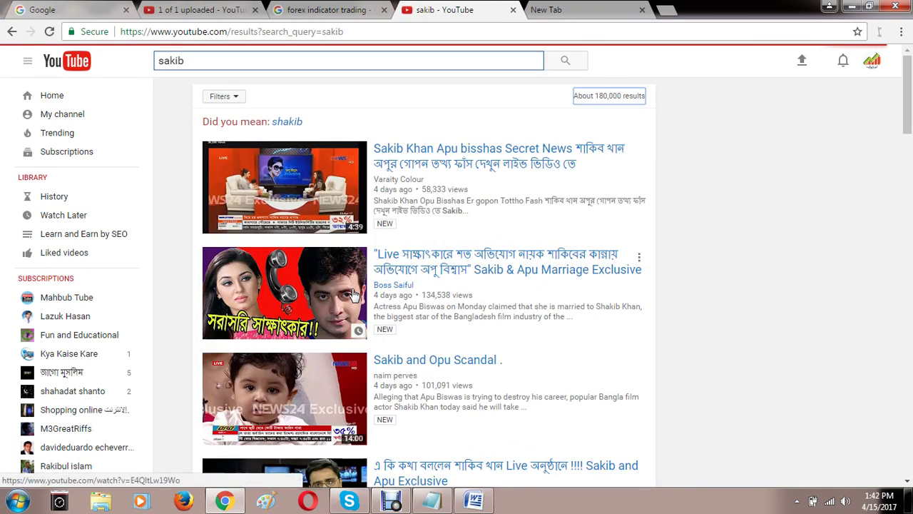
scroll(285, 357, "down", 4)
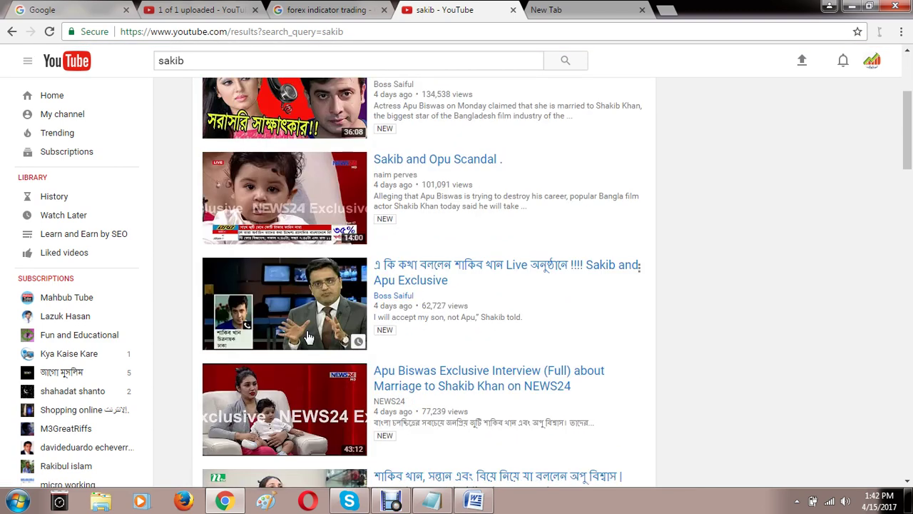
scroll(313, 380, "down", 3)
scroll(313, 379, "down", 3)
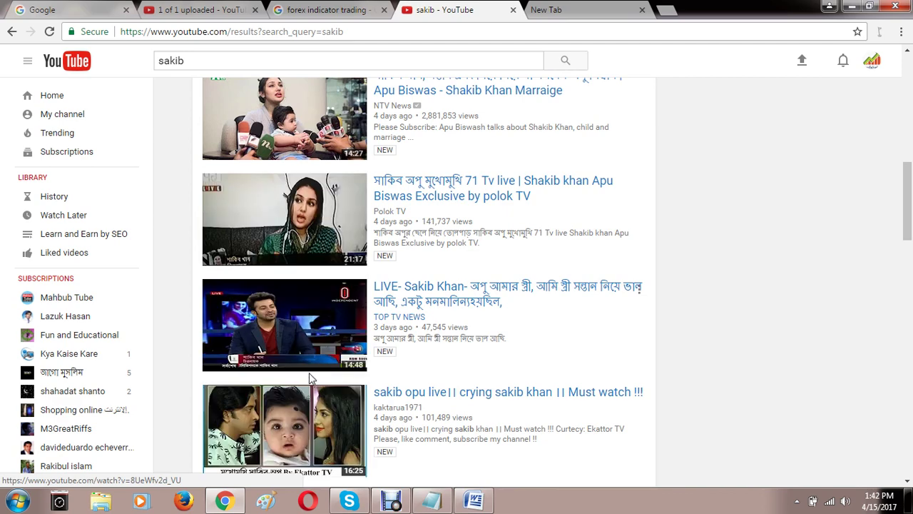
scroll(310, 380, "up", 10)
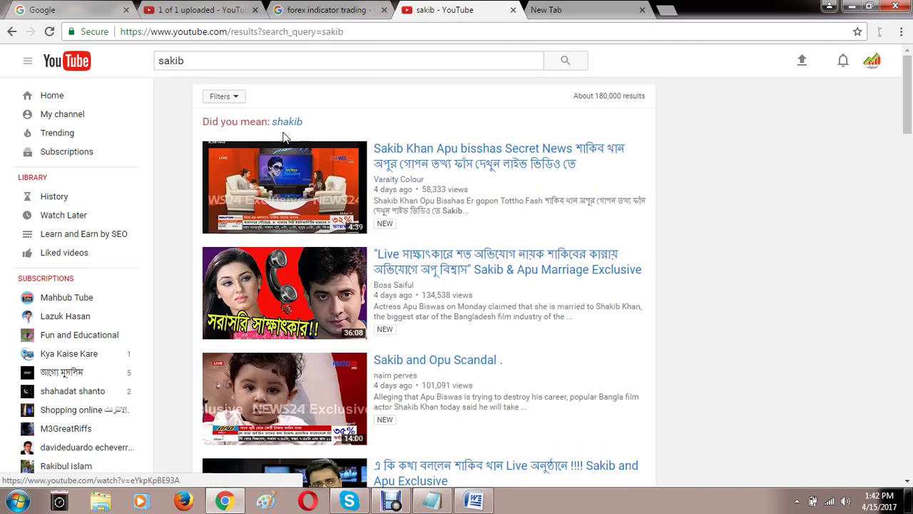
Replace the query with the longer keyword "sakib in hospital" and look through the titles and thumbnails of the matching videos.
left_click(214, 60)
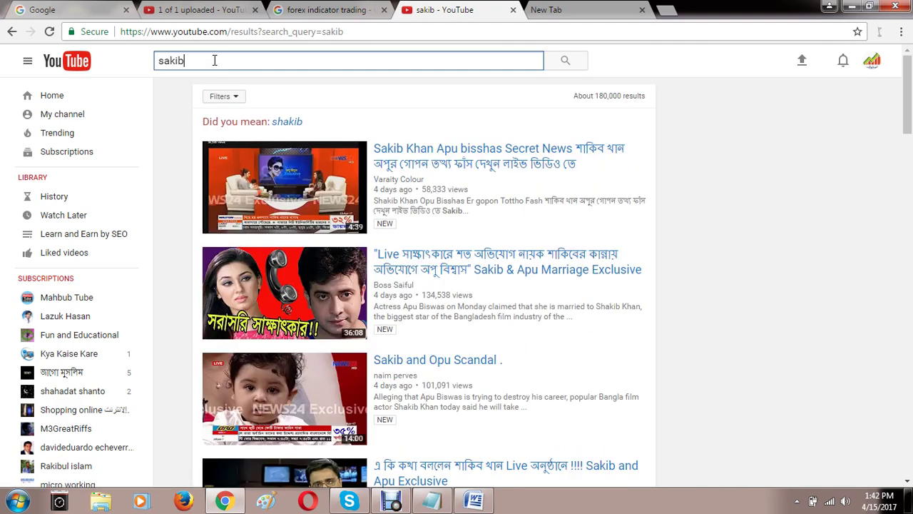
key("BackSpace")
key("BackSpace")
key("BackSpace")
key("BackSpace")
key("BackSpace")
type("sakib")
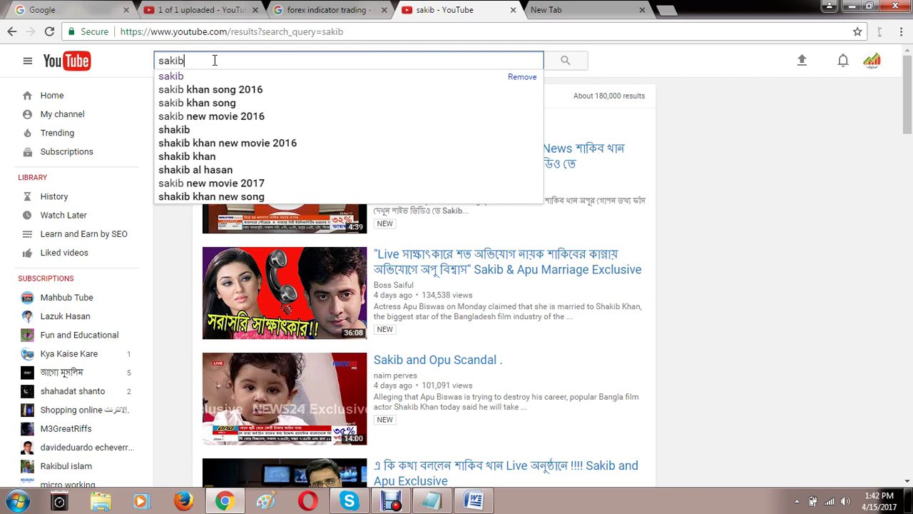
type(" in h")
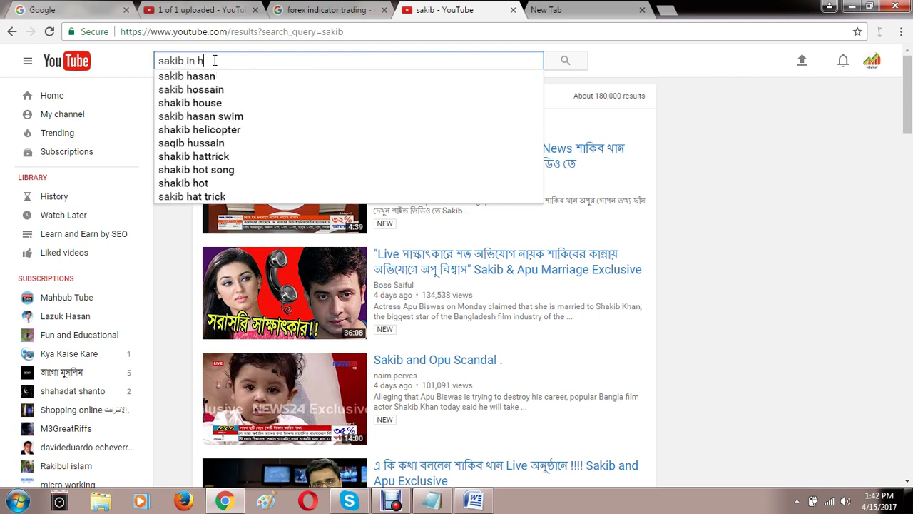
type("ospi")
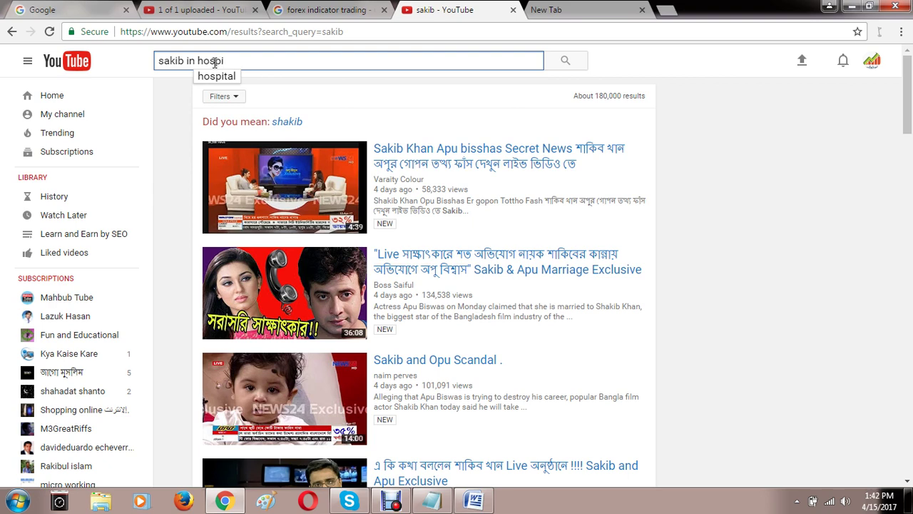
left_click(216, 76)
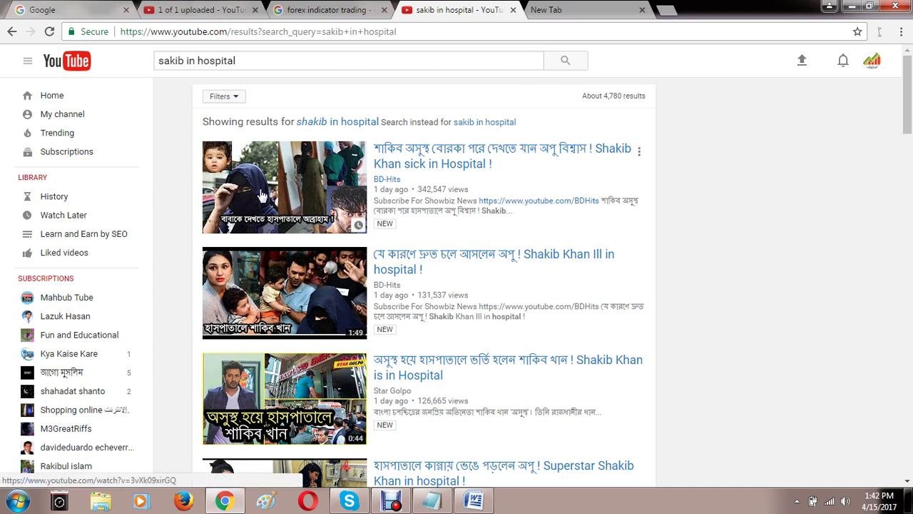
scroll(261, 196, "down", 4)
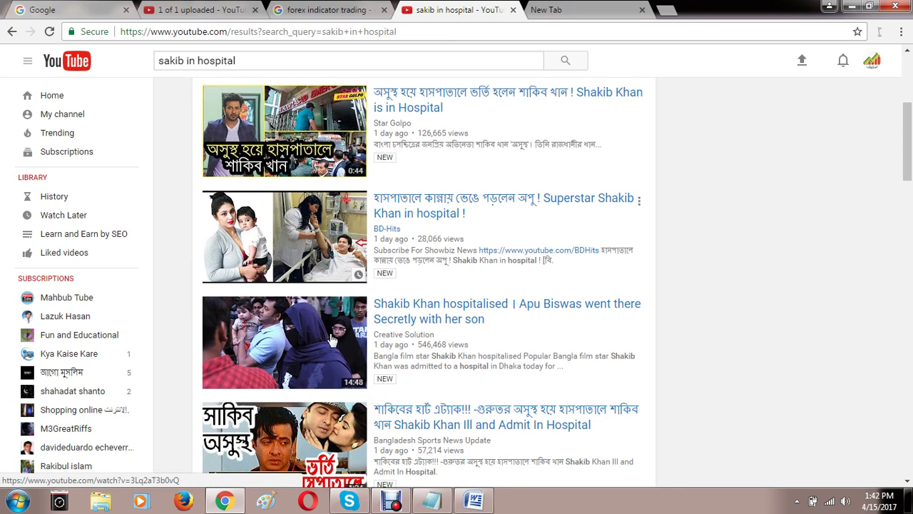
scroll(321, 378, "up", 4)
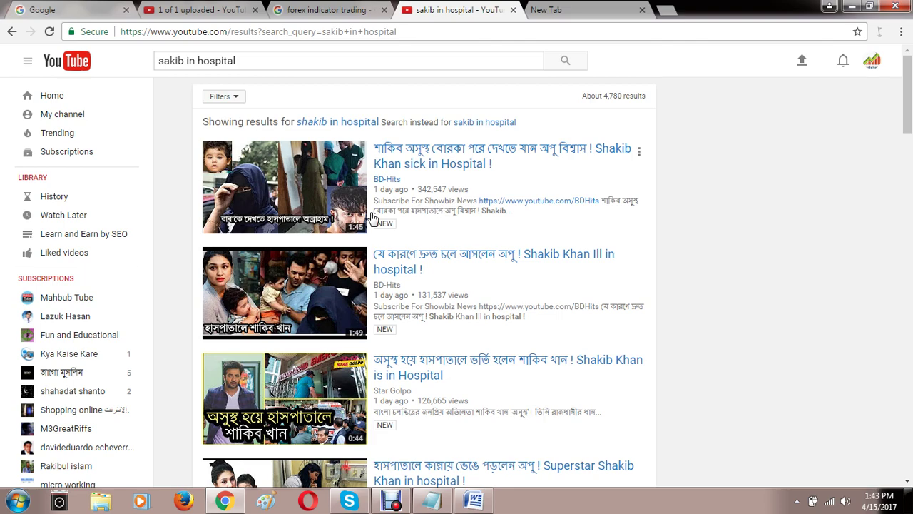
scroll(371, 217, "down", 3)
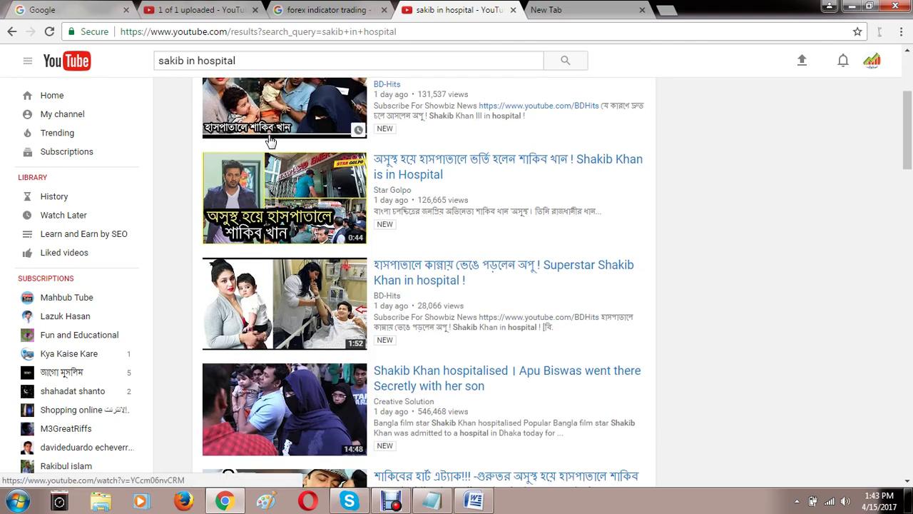
Look through the "sakib in hospital" results and open the first video, "Shakib Khan sick in Hospital !", in a new tab.
scroll(271, 138, "down", 3)
scroll(267, 254, "down", 2)
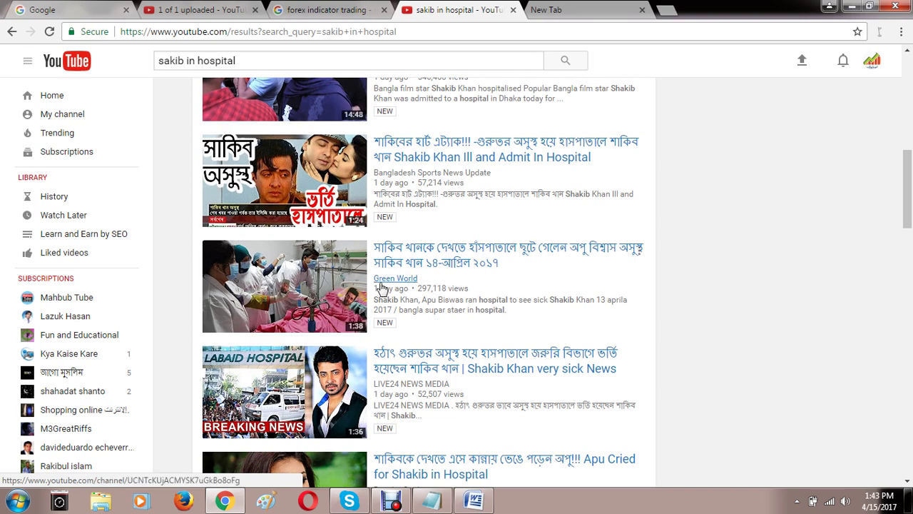
scroll(378, 296, "up", 2)
scroll(378, 300, "up", 5)
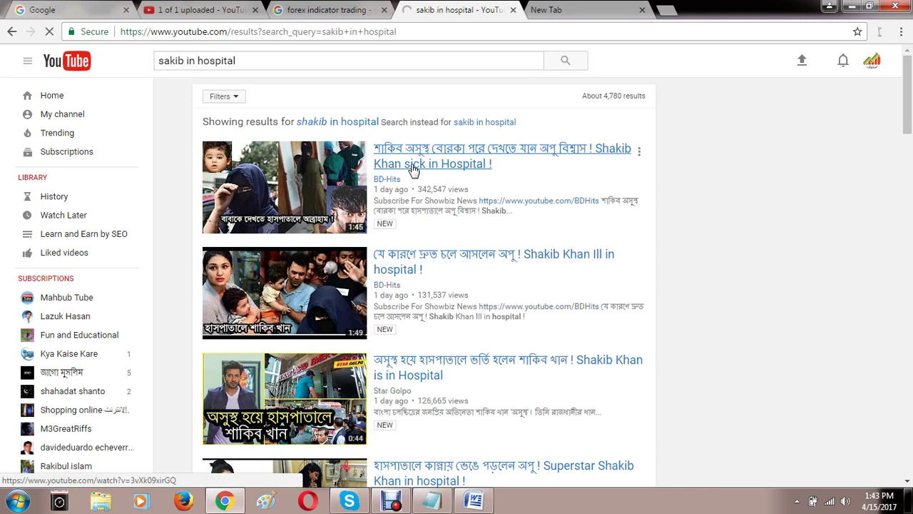
right_click(417, 150)
left_click(460, 156)
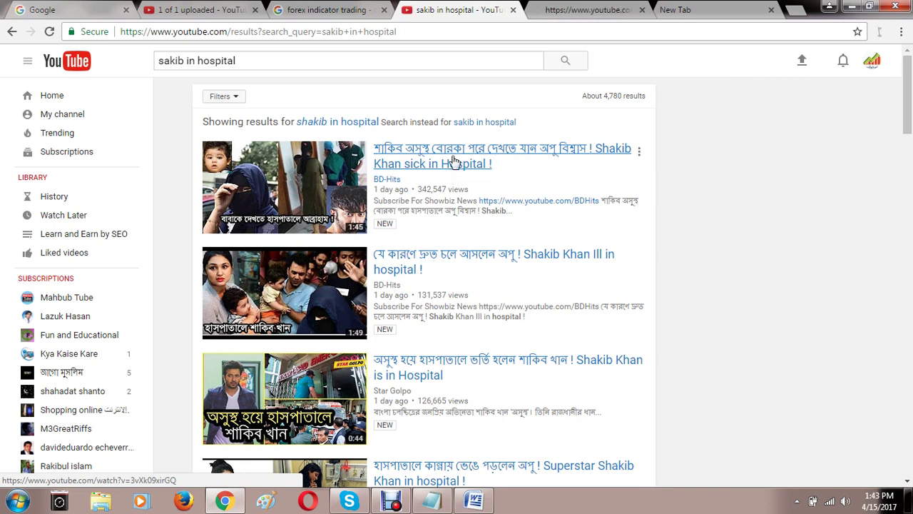
left_click(575, 11)
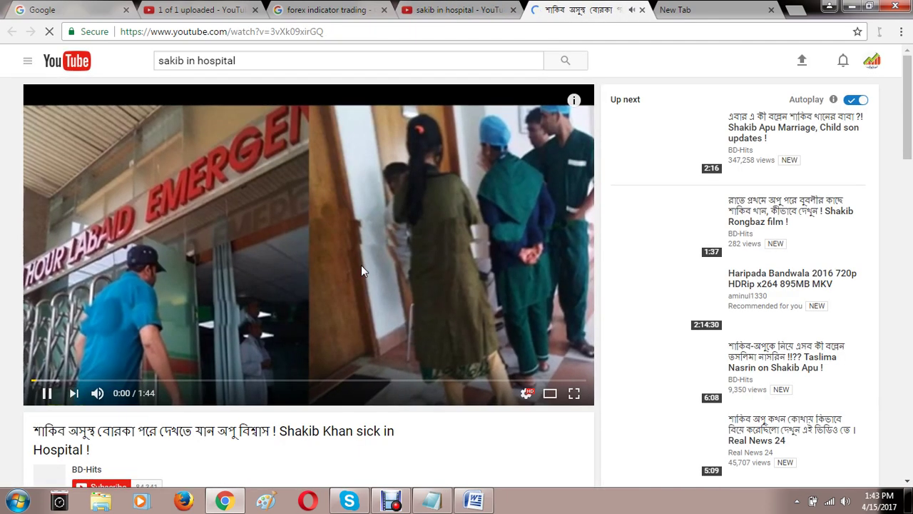
Examine the video's title, view count and description on its page, and pause the playback.
scroll(367, 299, "down", 3)
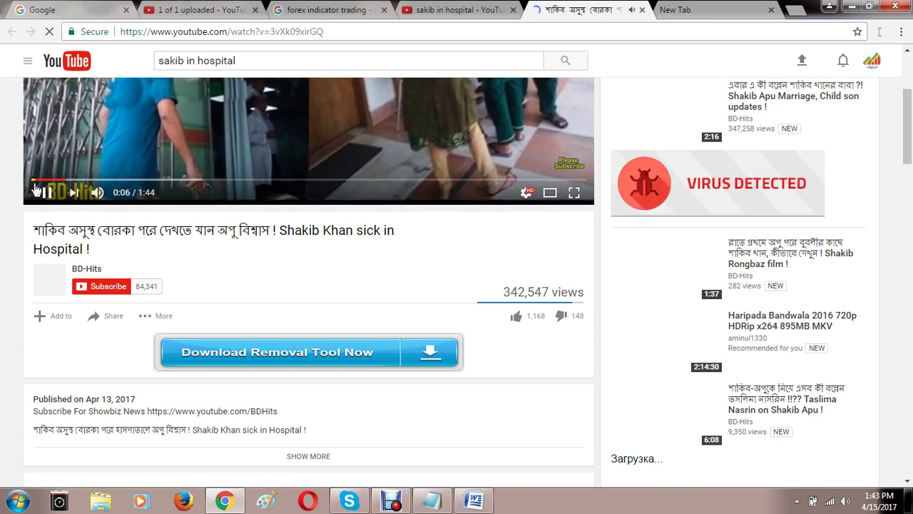
scroll(308, 277, "down", 3)
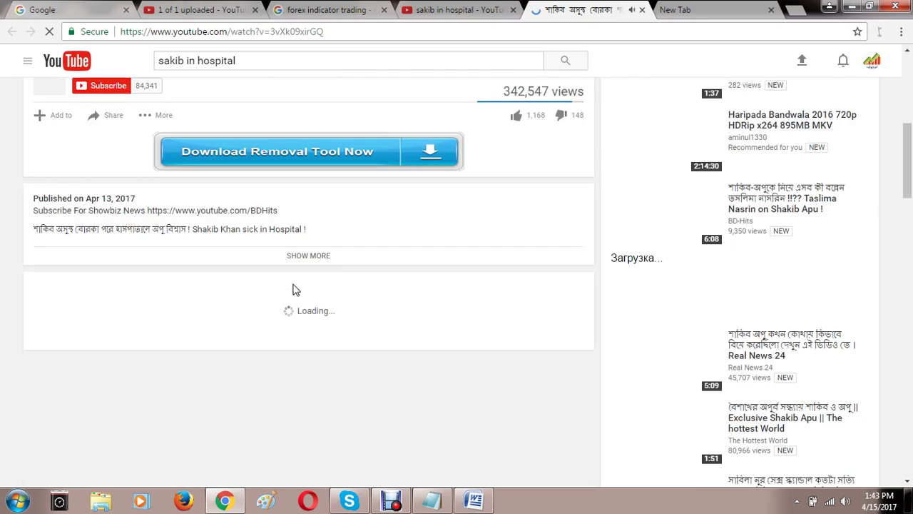
scroll(290, 316, "up", 3)
scroll(292, 316, "up", 2)
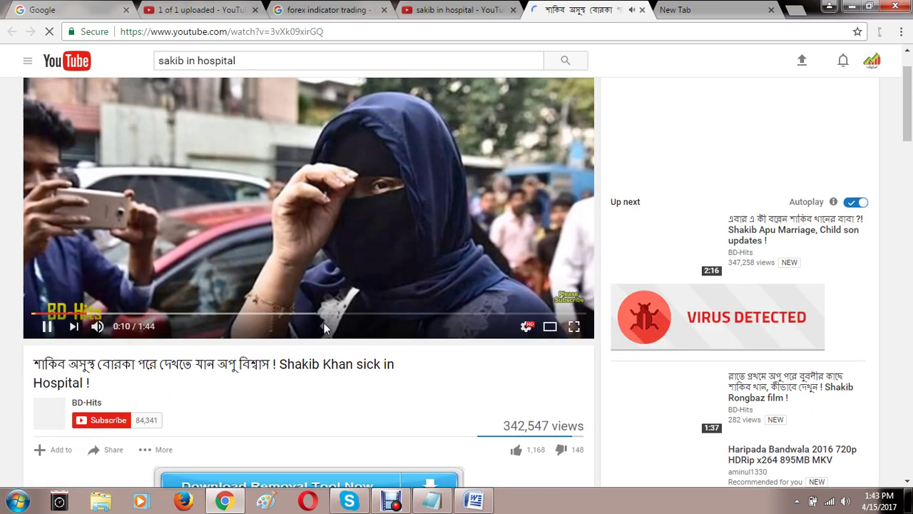
scroll(328, 324, "down", 4)
scroll(349, 331, "down", 7)
scroll(370, 346, "up", 4)
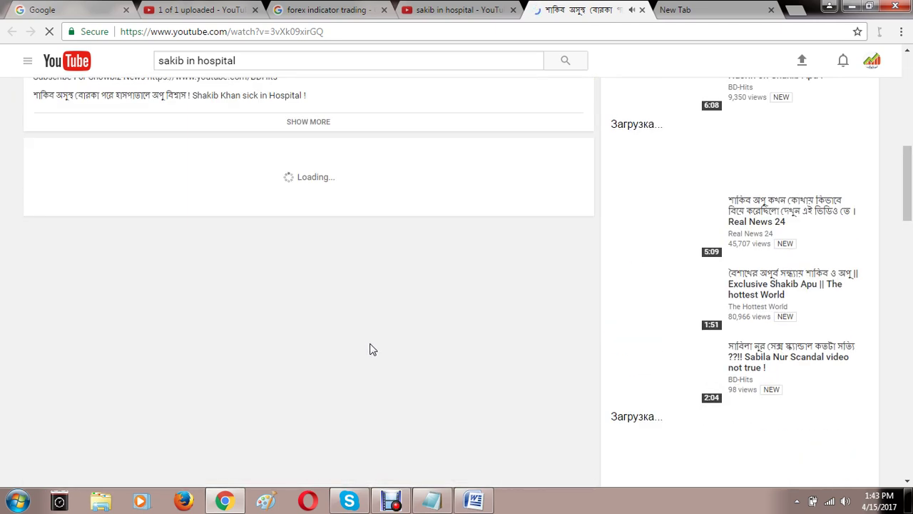
left_click(307, 123)
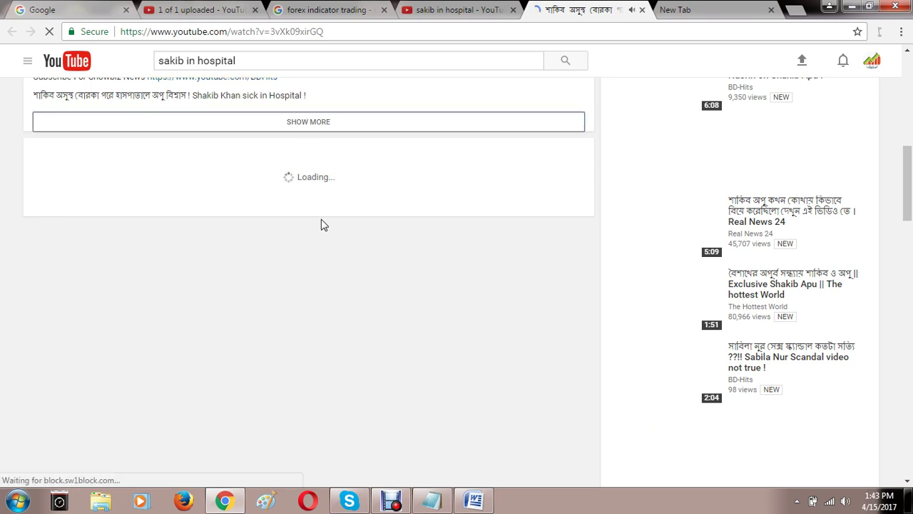
scroll(320, 222, "up", 7)
left_click(303, 212)
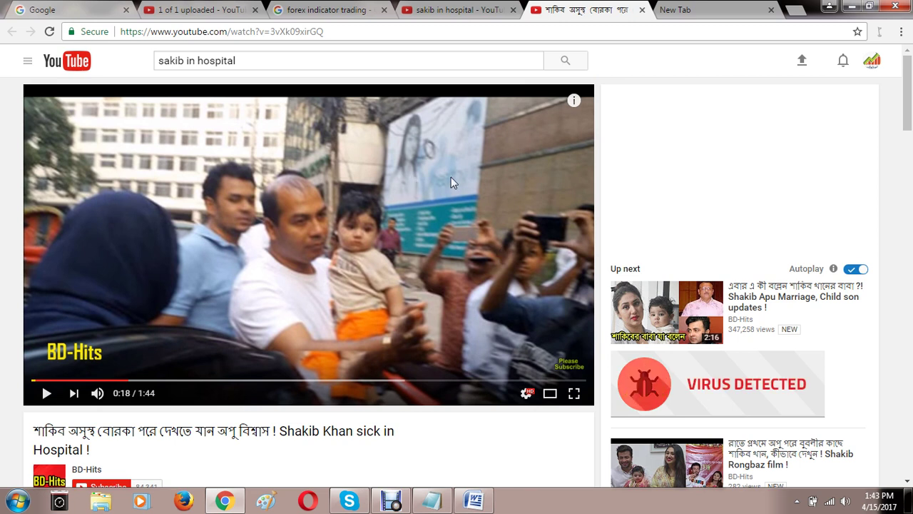
Return to the "sakib in hospital" results and compare the titles and descriptions of the other videos.
left_click(470, 9)
scroll(363, 271, "down", 2)
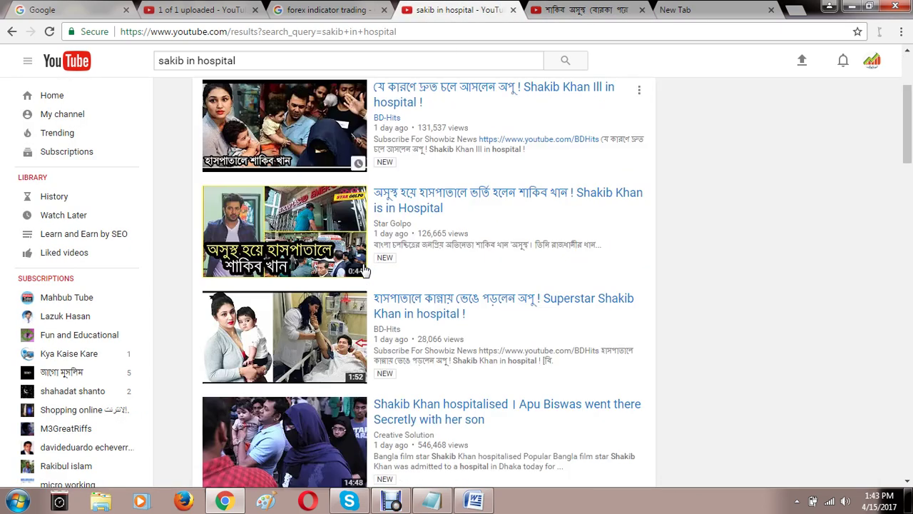
scroll(364, 271, "down", 3)
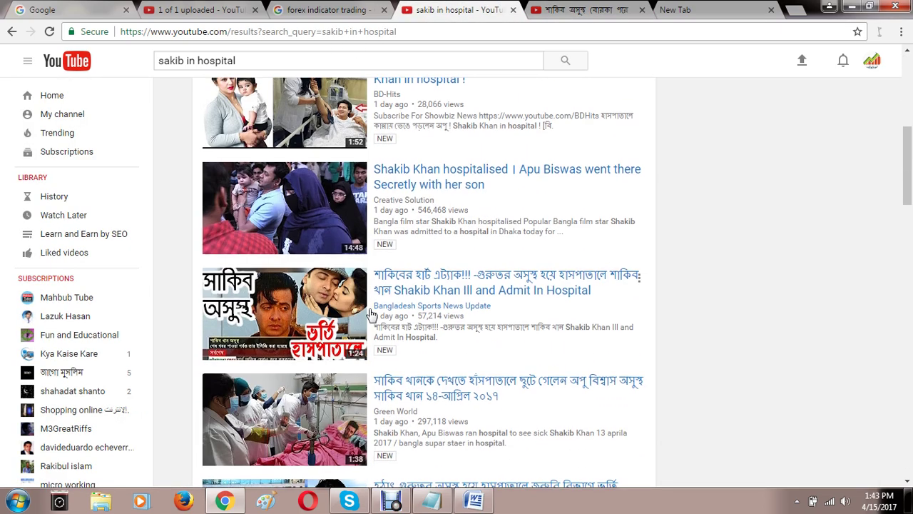
scroll(371, 314, "down", 2)
scroll(399, 308, "down", 3)
scroll(428, 304, "up", 4)
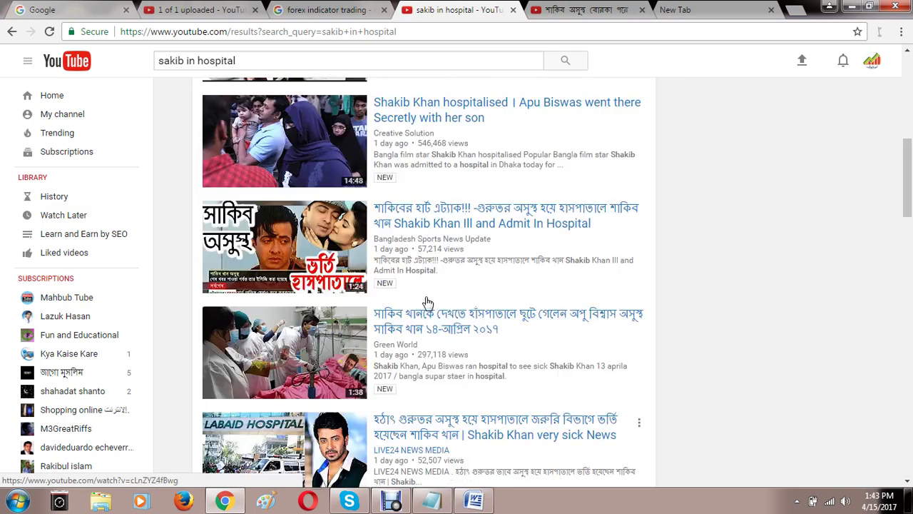
scroll(428, 303, "up", 6)
Close the video and YouTube search results tabs, and return to the upload page of the forex video.
left_click(599, 10)
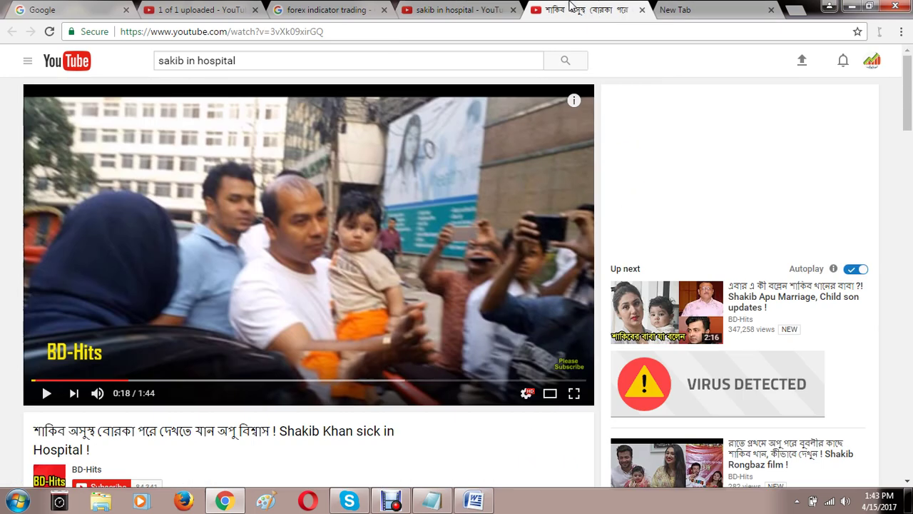
left_click(642, 10)
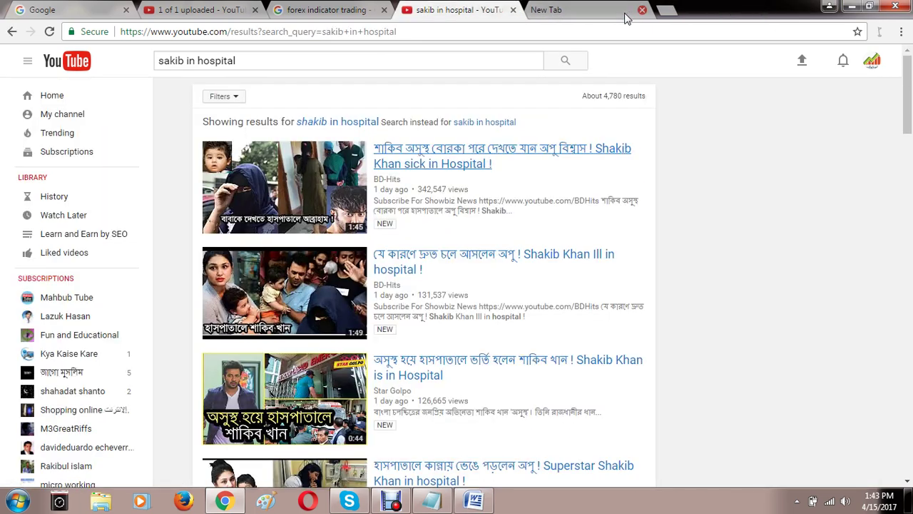
left_click(513, 10)
left_click(322, 9)
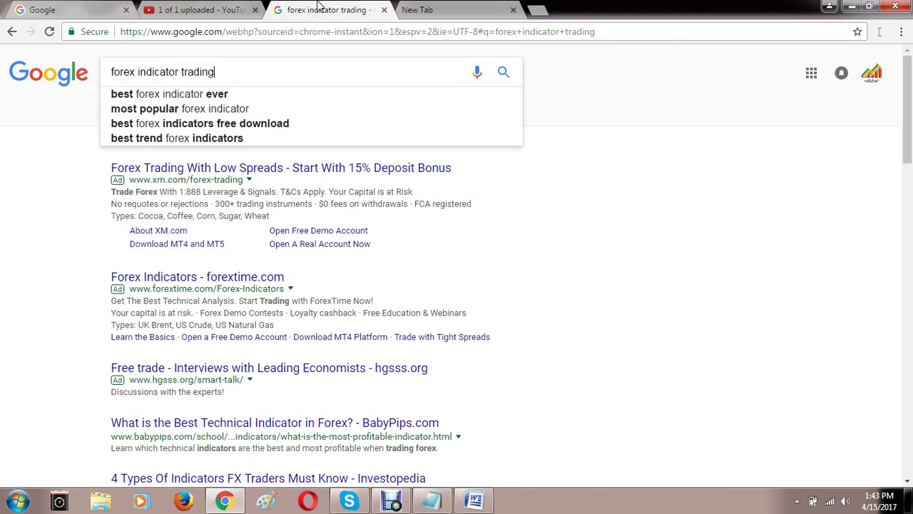
left_click(241, 6)
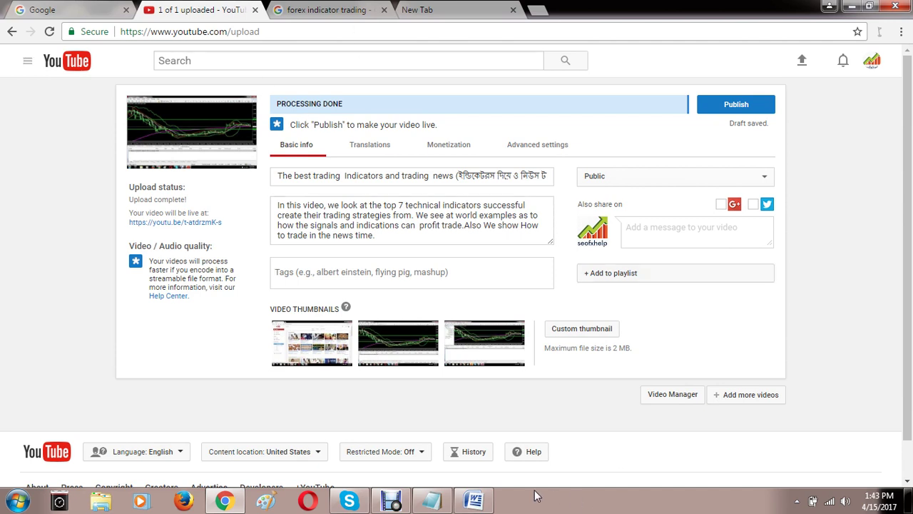
Switch to the Word document and place the Notepad window below the search suggestions in the screenshot.
left_click(473, 501)
left_click(430, 502)
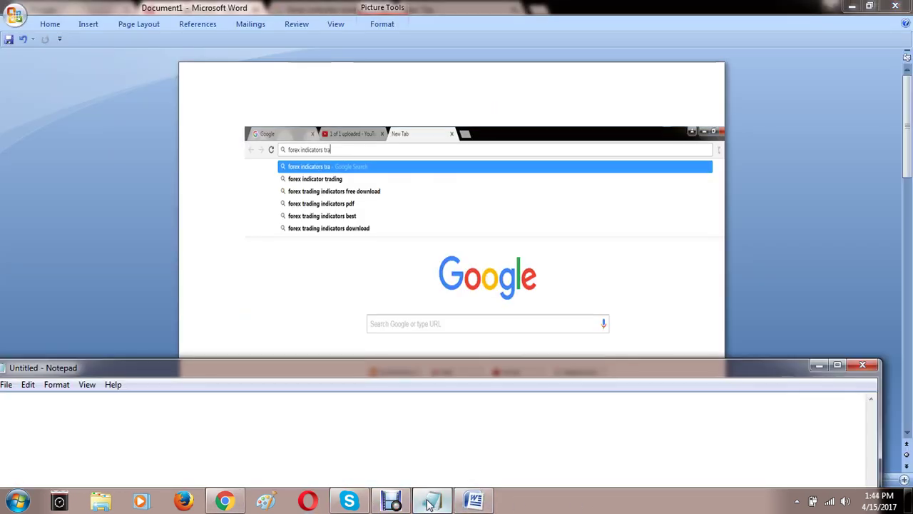
left_click_drag(393, 370, 470, 256)
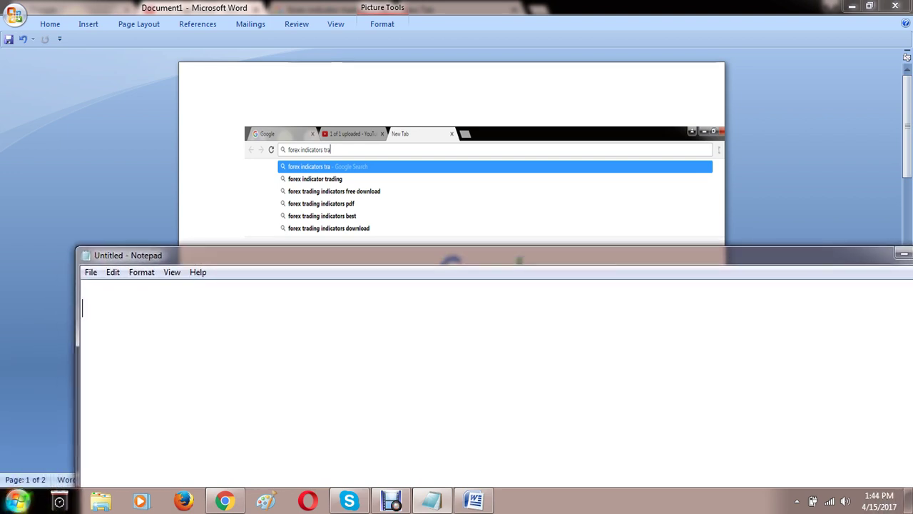
Write the first tag keyword, "Forex trading indicators;", in Notepad.
type("f")
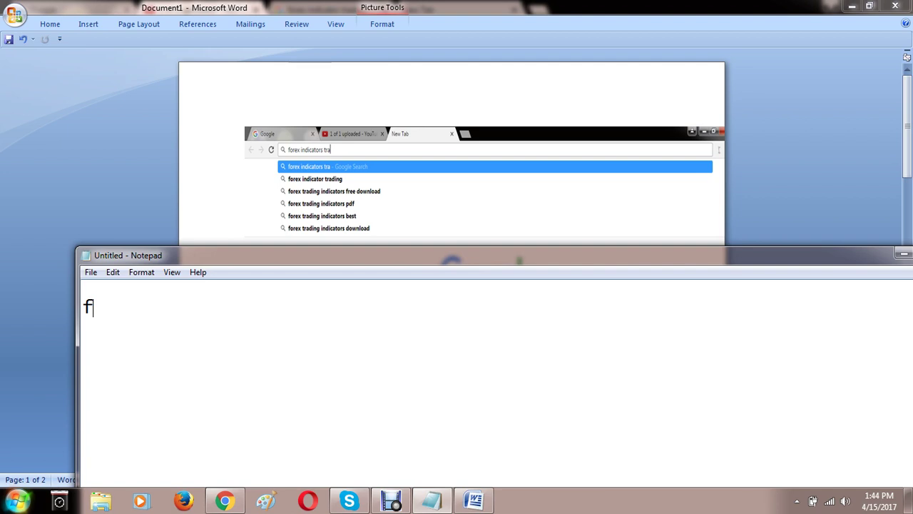
key("BackSpace")
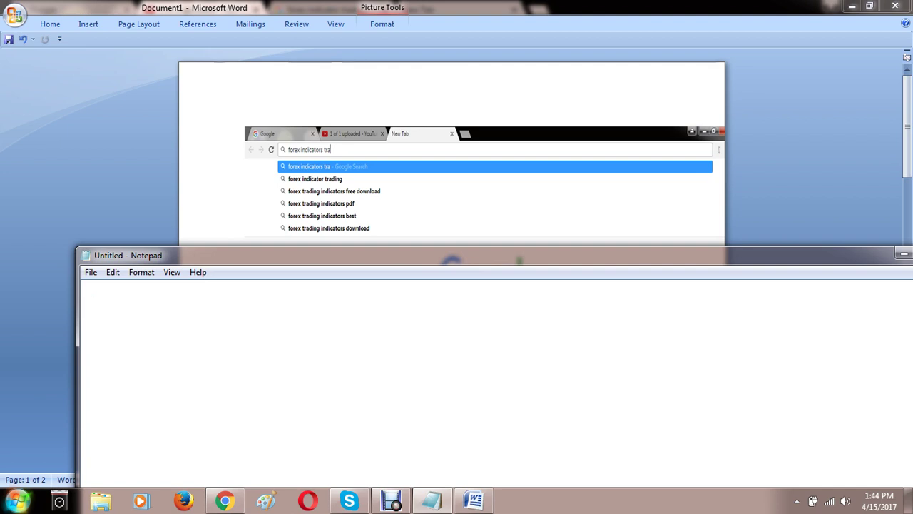
type("Forex ")
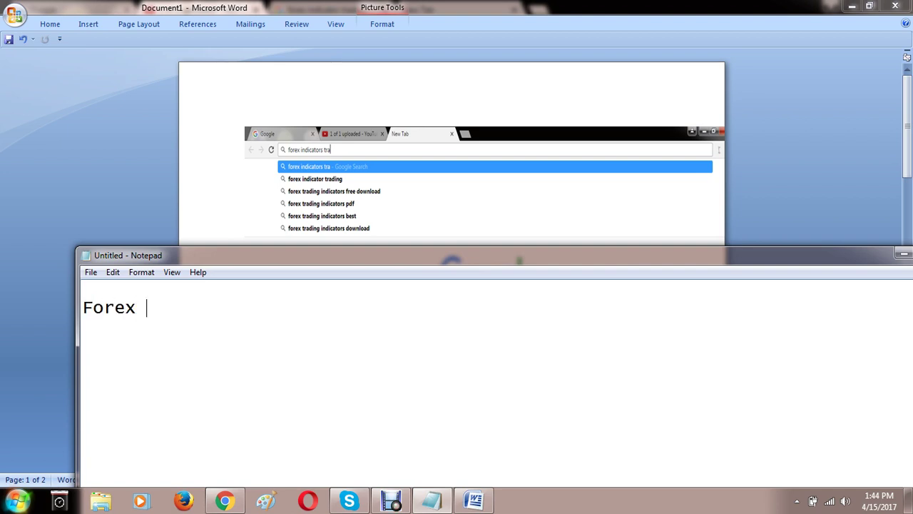
type("trading")
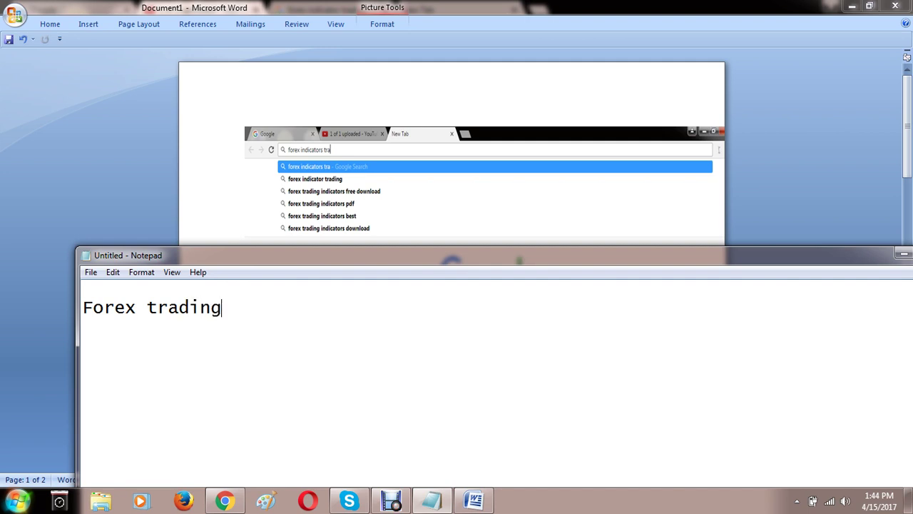
type(" indica")
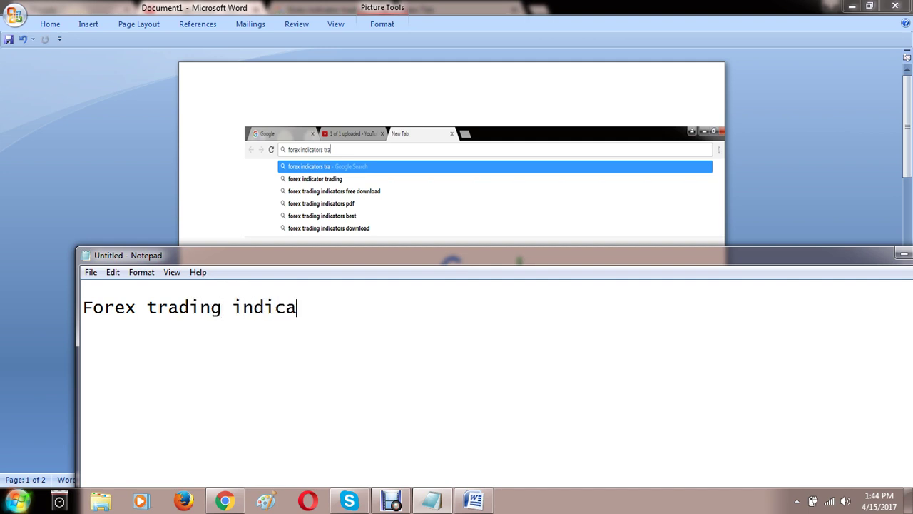
type("tors;")
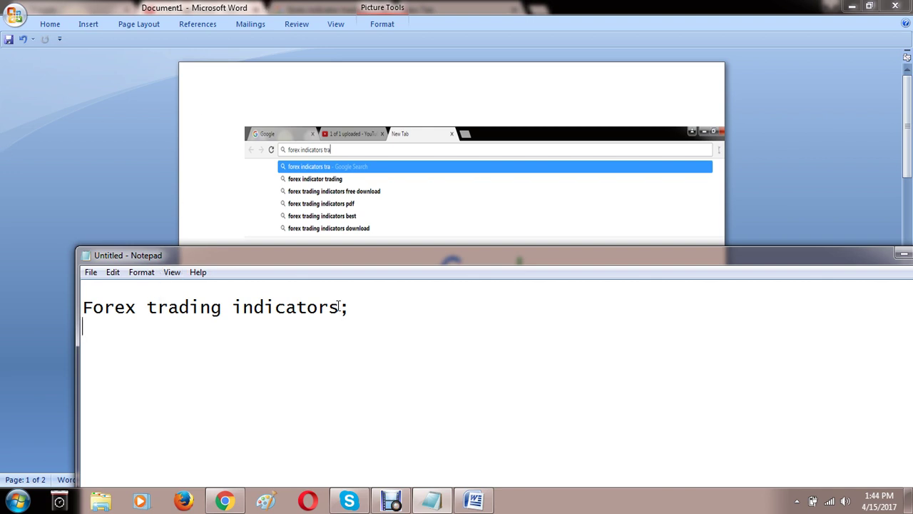
Copy the phrase "Forex trading indicators" to the second line and extend it to "Forex trading indicators best;".
left_click_drag(339, 307, 82, 307)
right_click(126, 303)
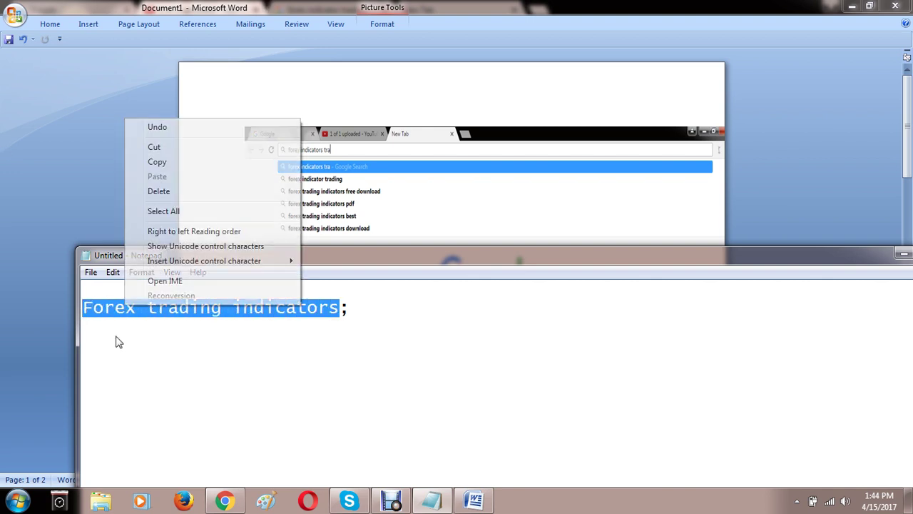
left_click(156, 162)
left_click(271, 355)
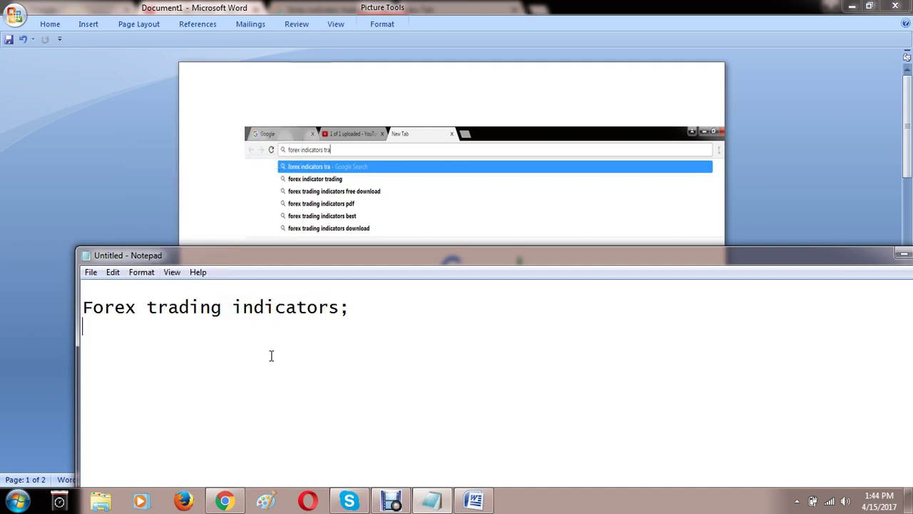
key("Return")
right_click(197, 341)
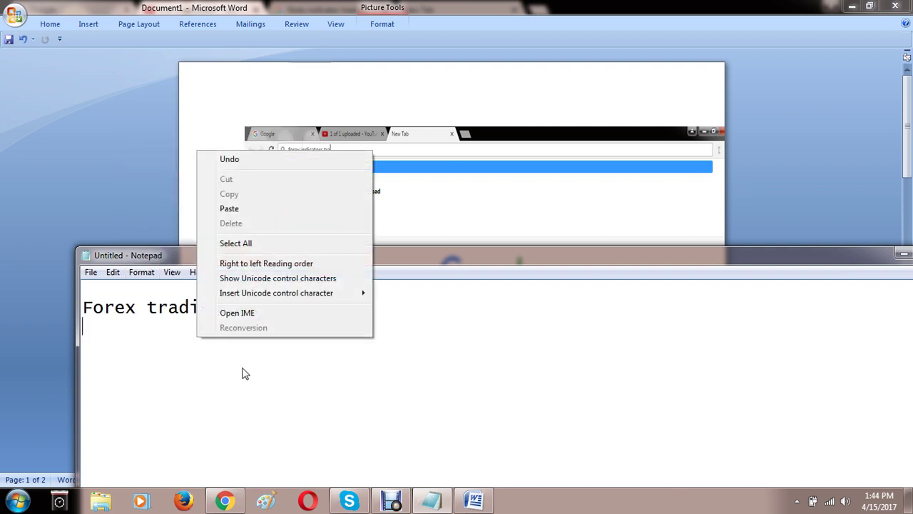
left_click(238, 208)
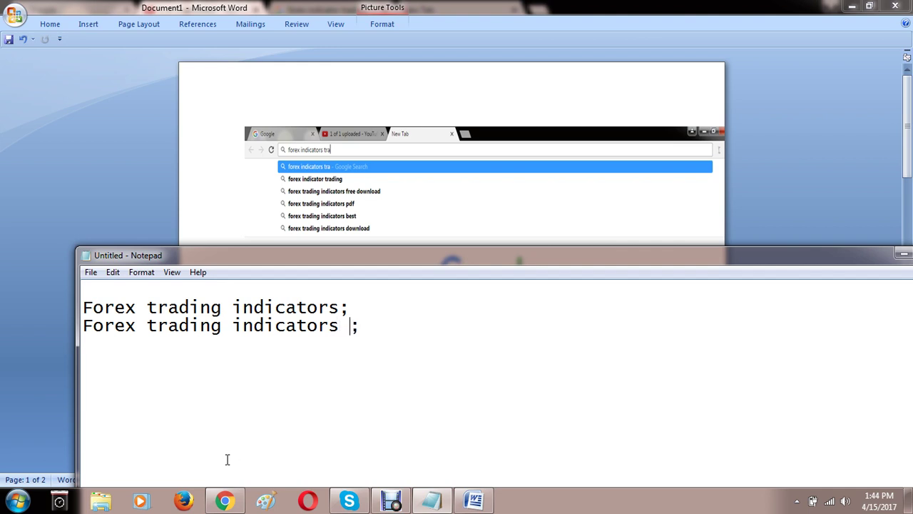
type("best")
Remove the search suggestions screenshot from the Word document and enlarge the related searches screenshot, making it taller and wide enough to reach the page edge.
left_click(623, 176)
key("ctrl+v")
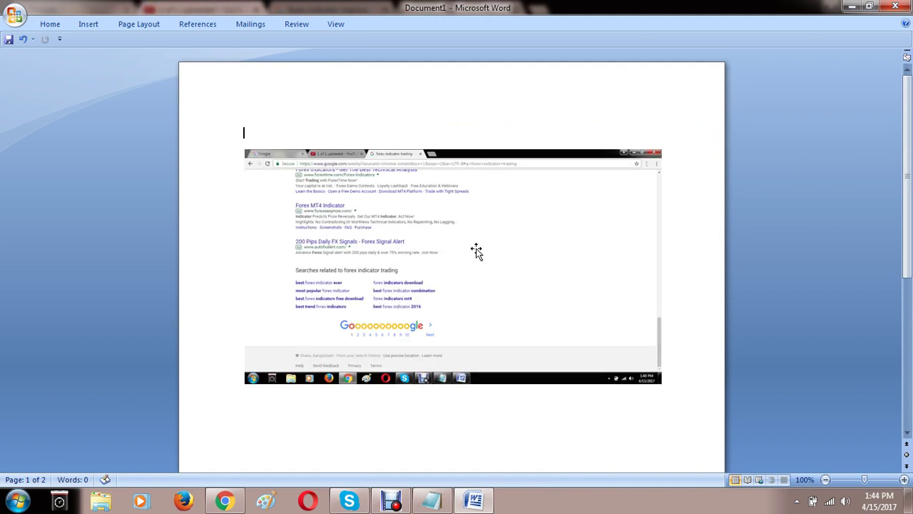
left_click(383, 210)
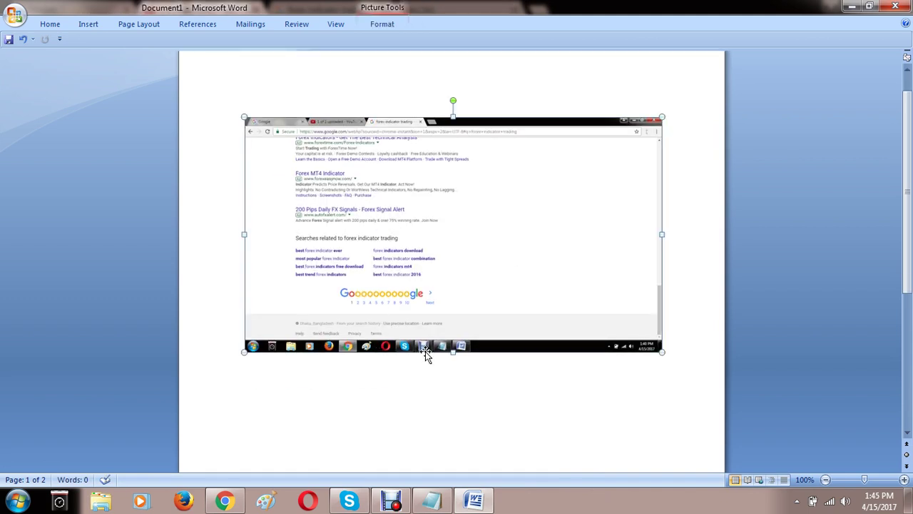
left_click_drag(453, 351, 453, 467)
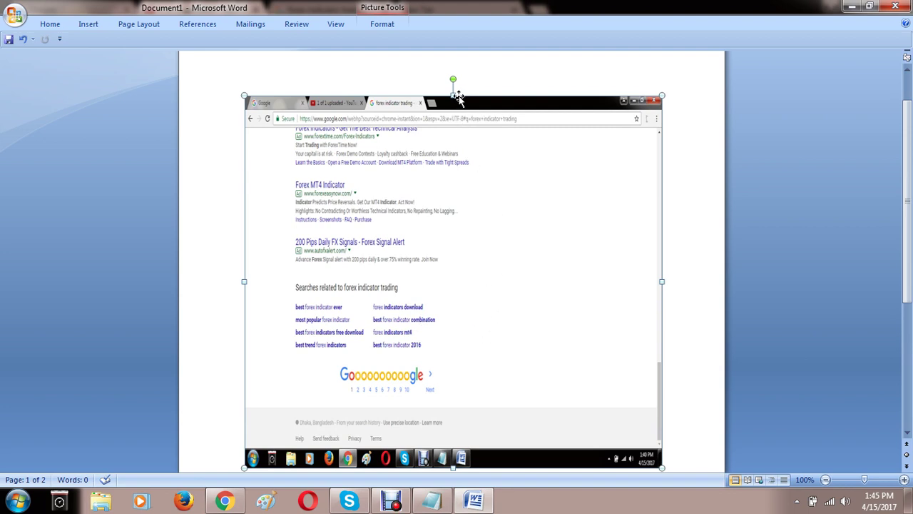
left_click_drag(453, 96, 448, 43)
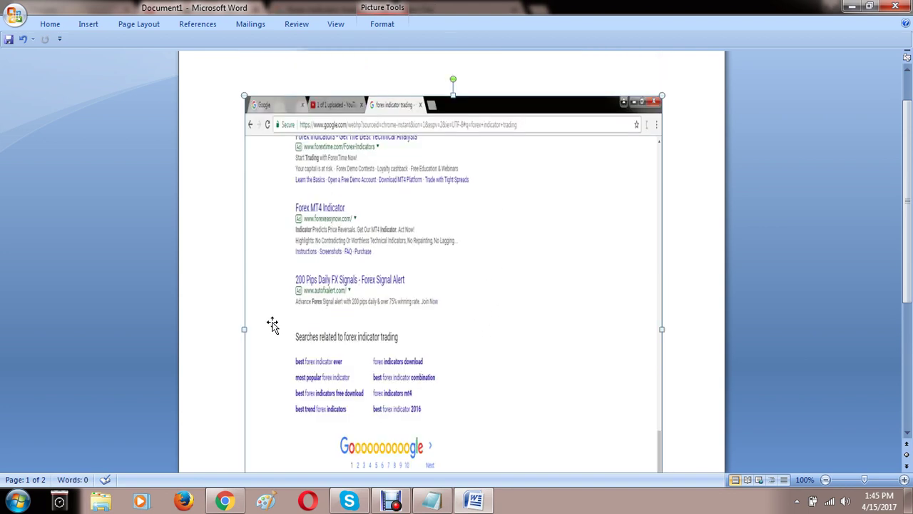
left_click_drag(244, 329, 161, 335)
Consult the related searches in the Word screenshot and add "best forex indicators ever;" as the third keyword line in Notepad.
scroll(483, 371, "down", 3)
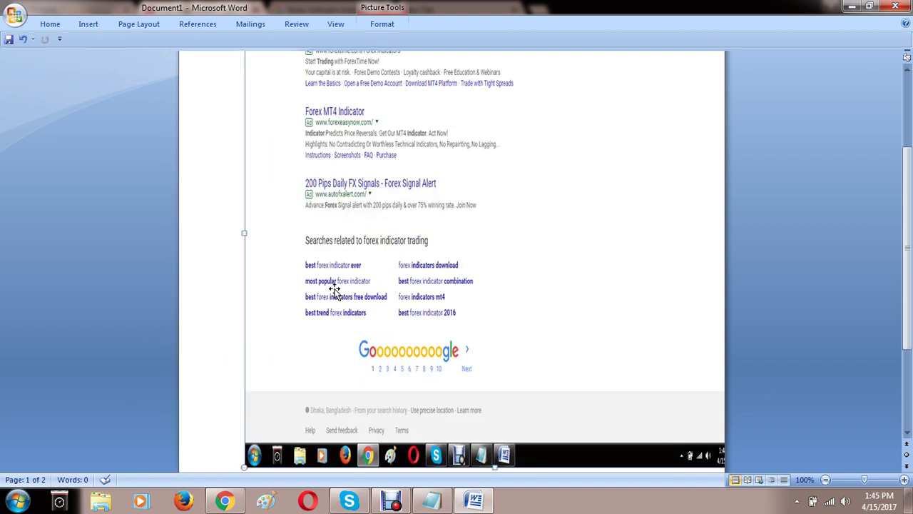
left_click(431, 500)
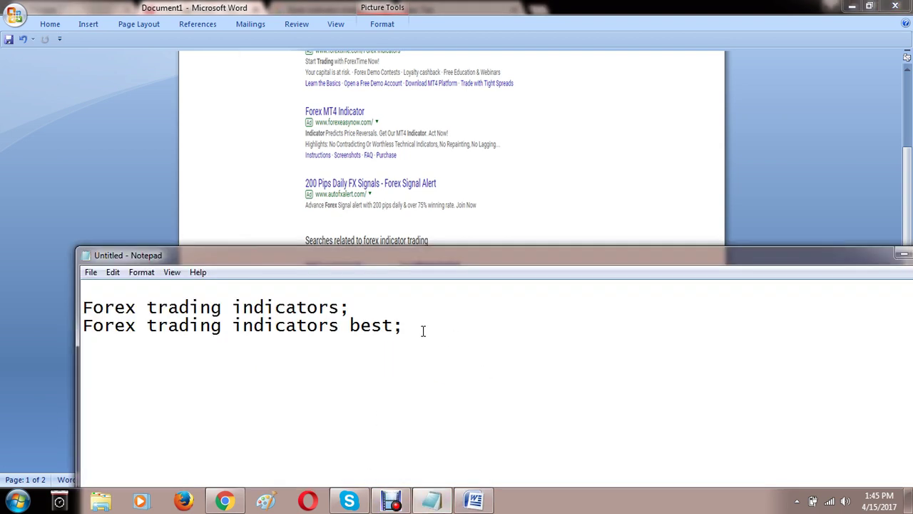
type("best fore")
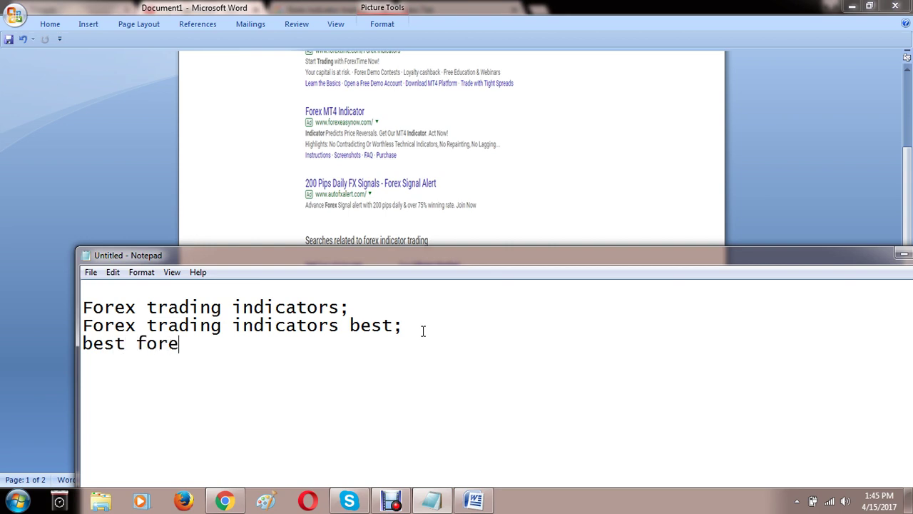
type("x indica")
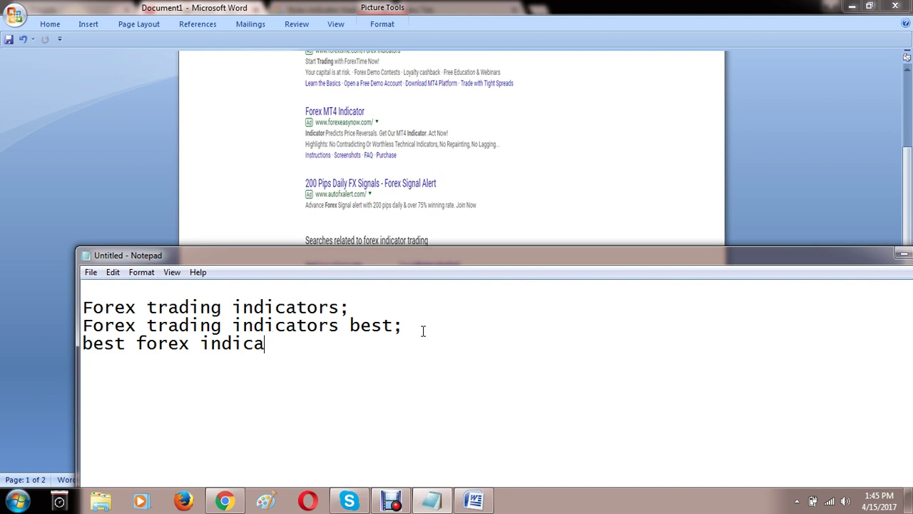
type("tors ever;")
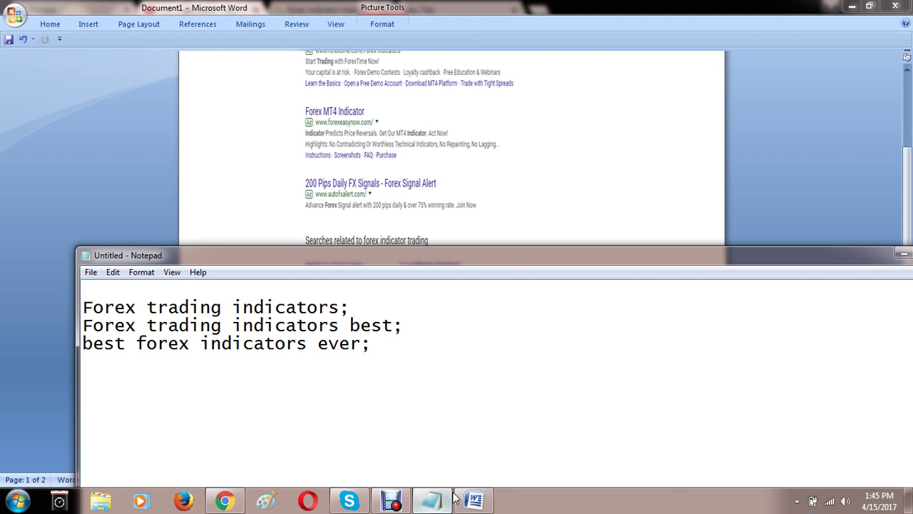
Check the related searches in Word again and add the keyword line "most popular forex indicators;" in Notepad.
left_click(473, 501)
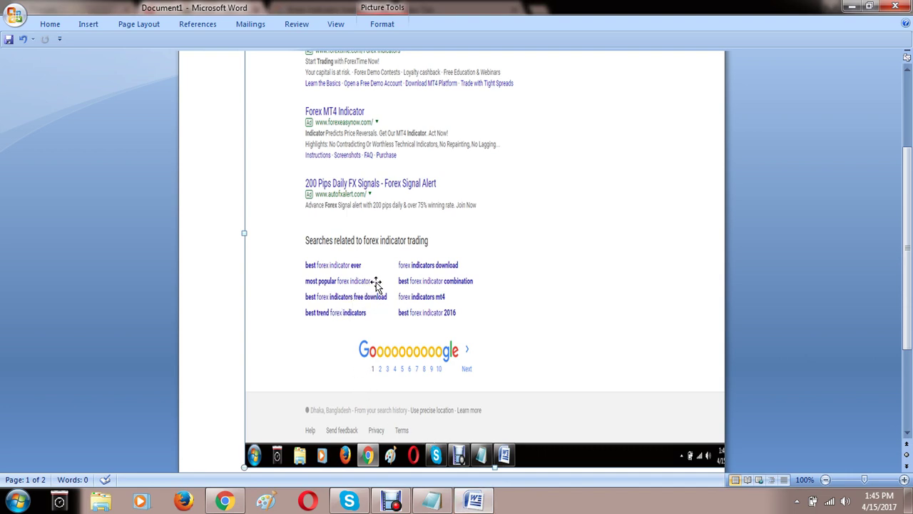
left_click(431, 501)
left_click(380, 348)
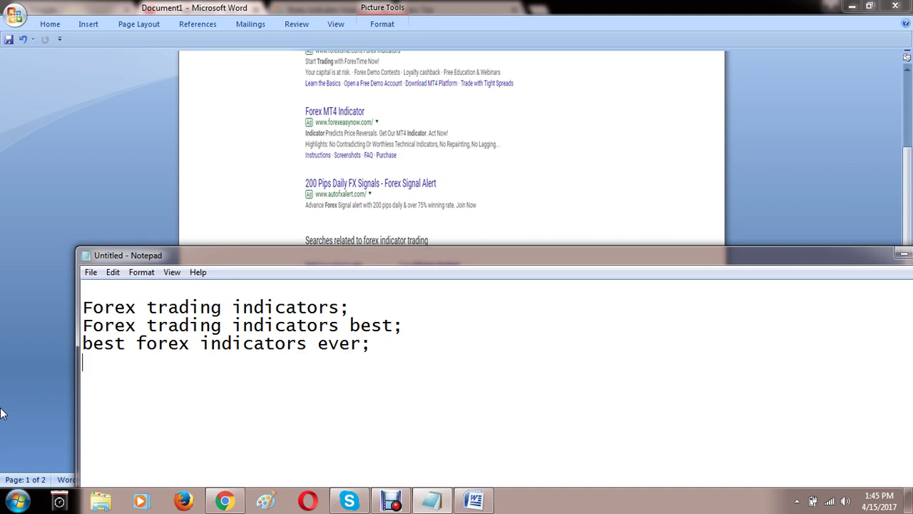
type("most popu")
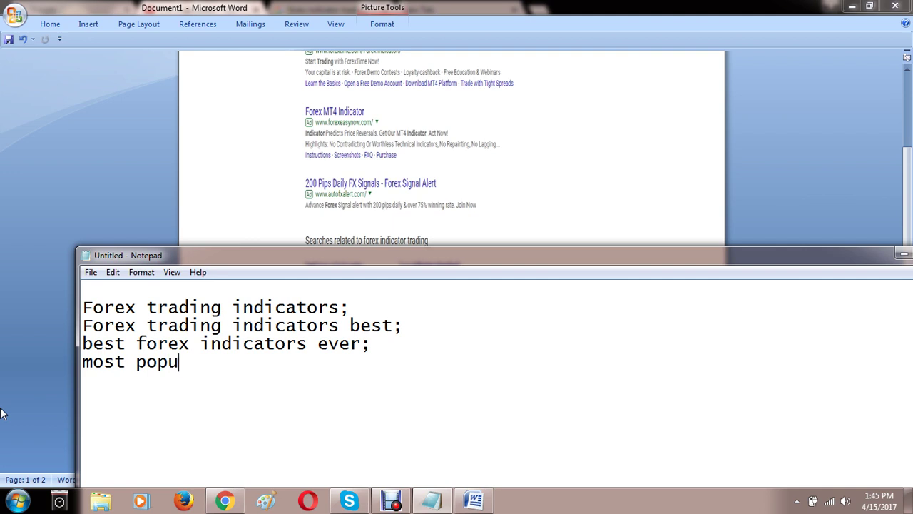
type("lar forex i")
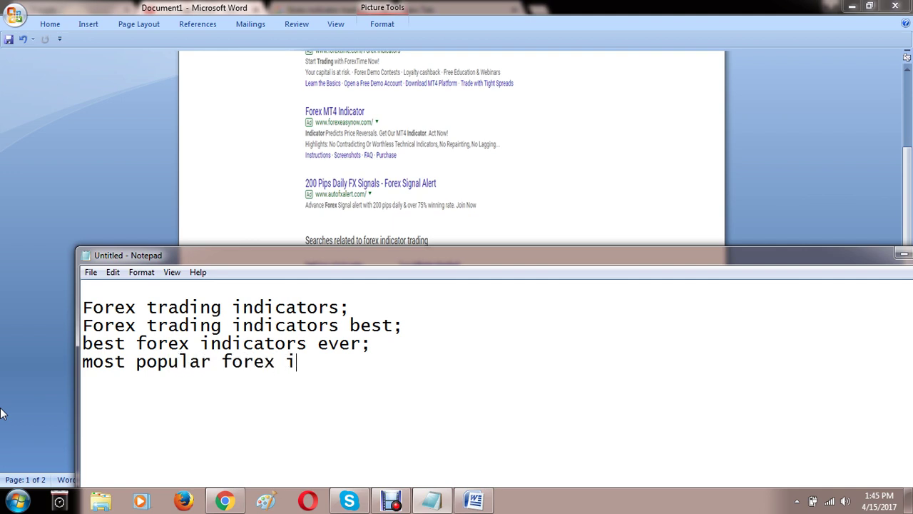
type("ndicators;")
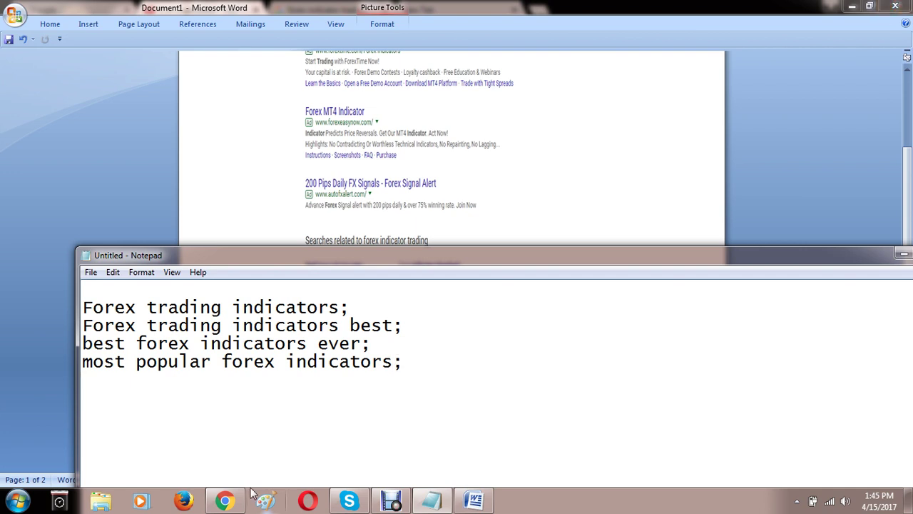
Move the Notepad window aside to read the related searches, and add the keyword line "best trend forex indicators;" below the others.
left_click_drag(316, 247, 357, 453)
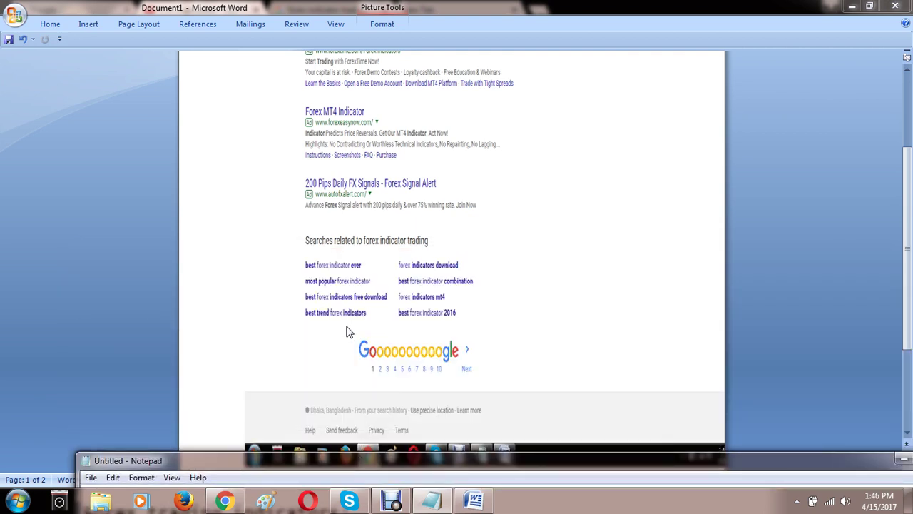
left_click(461, 471)
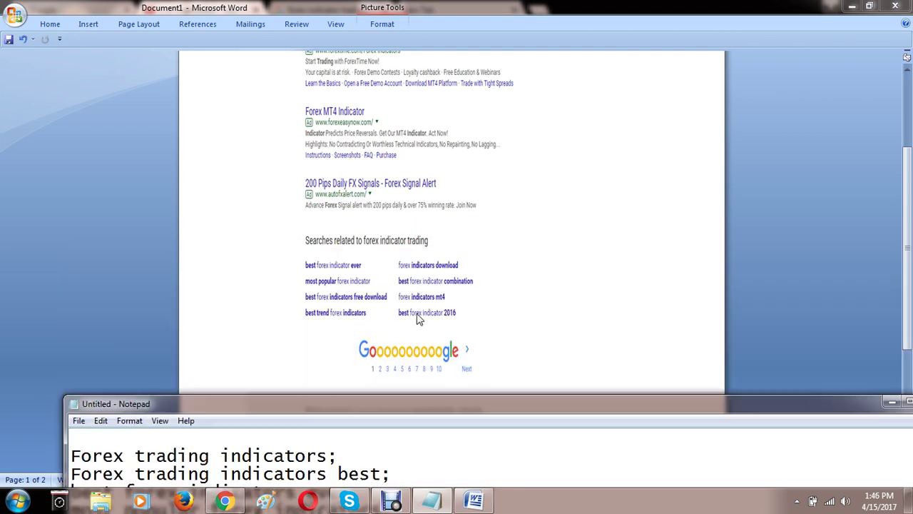
left_click_drag(446, 411, 399, 189)
scroll(351, 264, "down", 1)
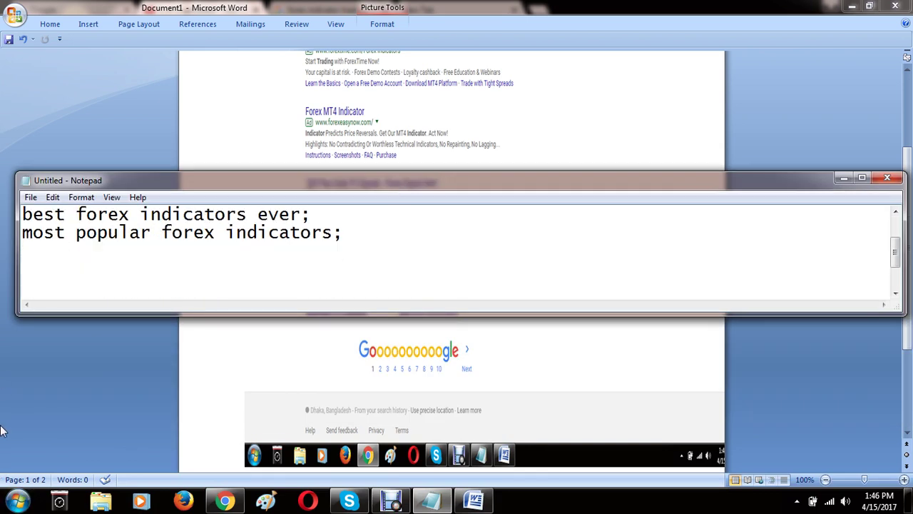
type("best")
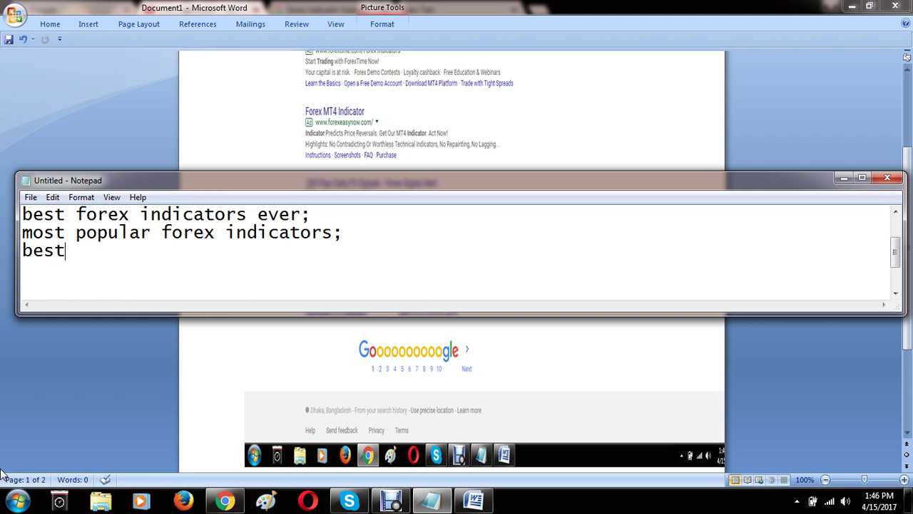
type(" trend fore")
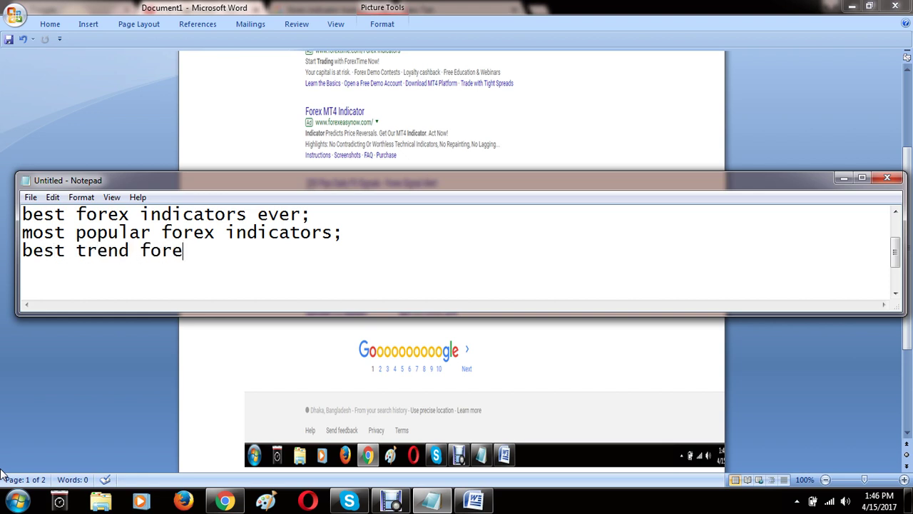
type("x indicat")
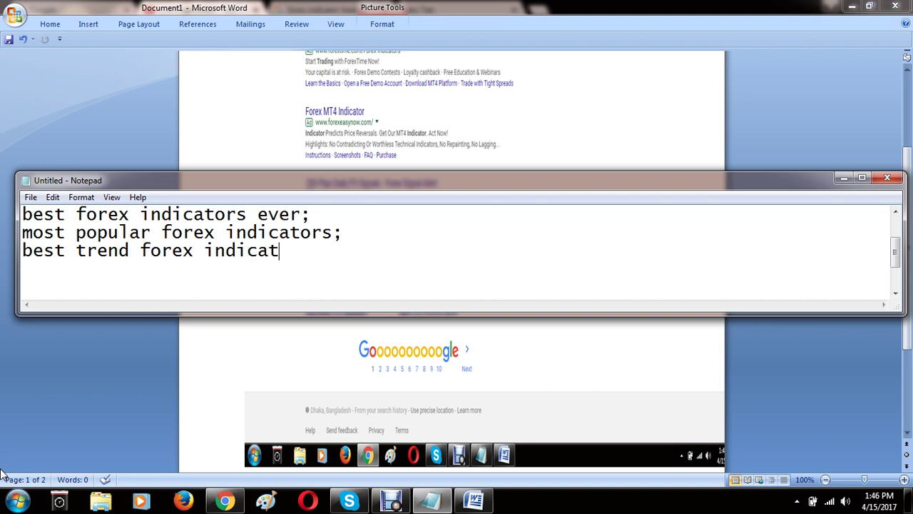
type("ors;")
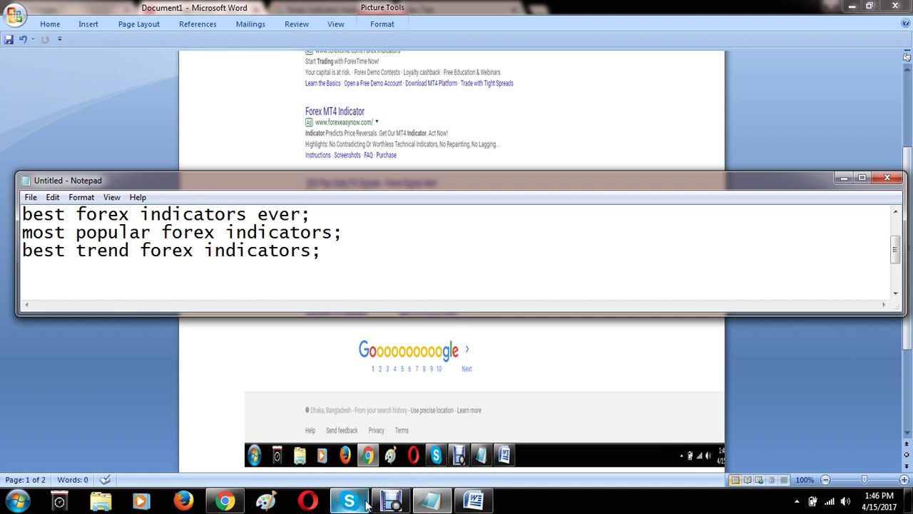
Look up the next related search in the Word screenshot and add "forex indicator mt4;" to the Notepad list, followed by a new line.
left_click(456, 503)
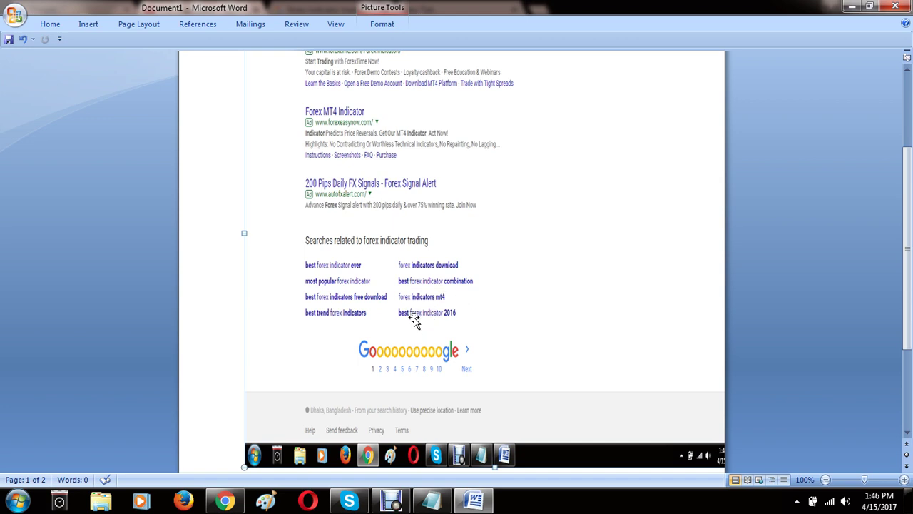
left_click(431, 501)
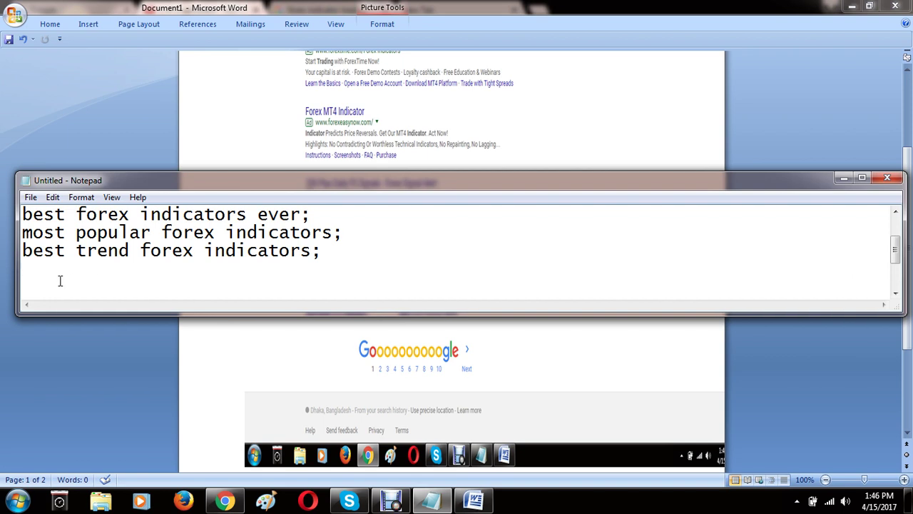
type("forex ind")
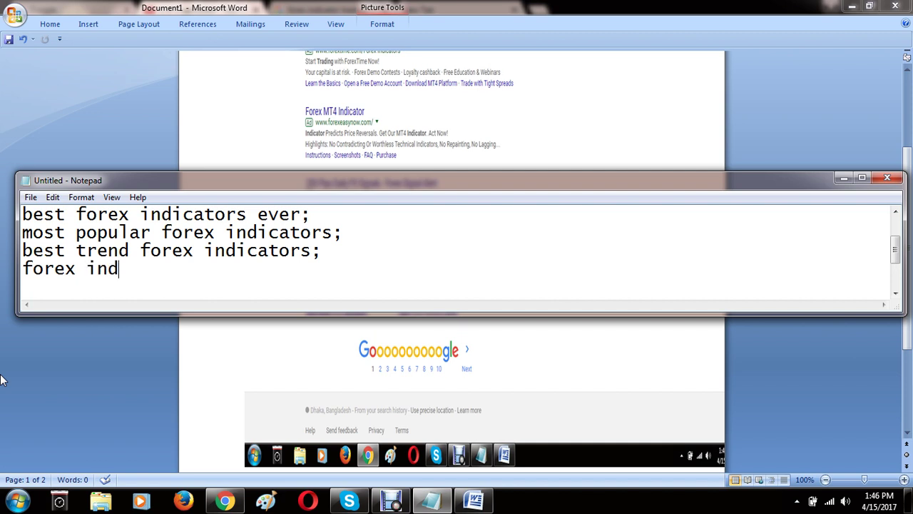
type("icator mt")
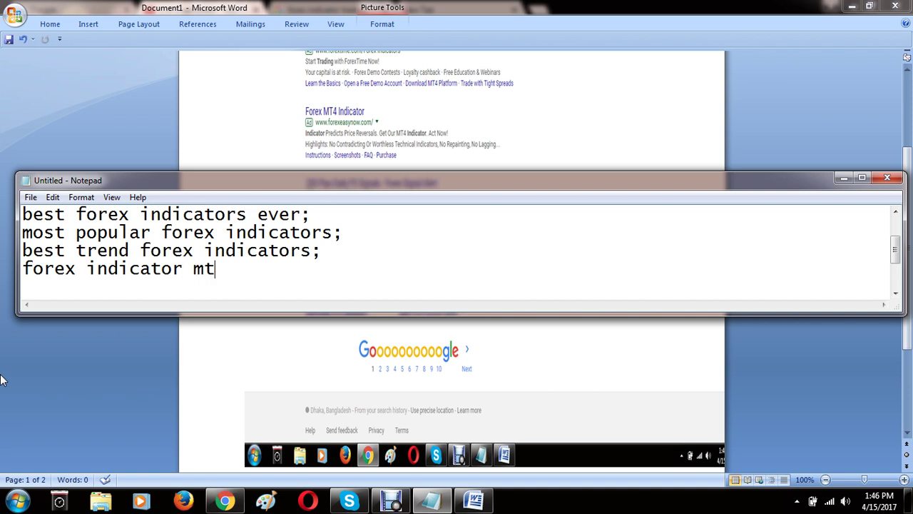
type("4;")
key("Return")
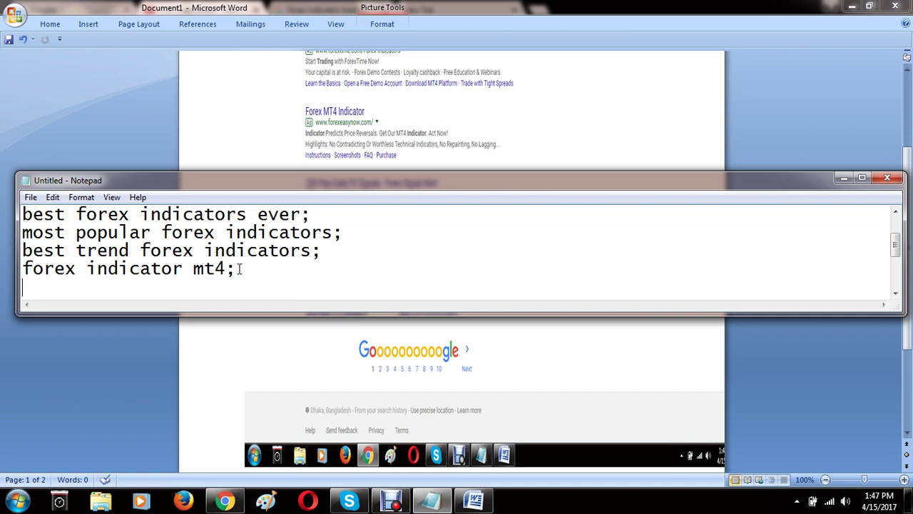
Review the related searches in Word once more and add "best forex indicators 2017;" as the last keyword line in Notepad.
left_click(431, 500)
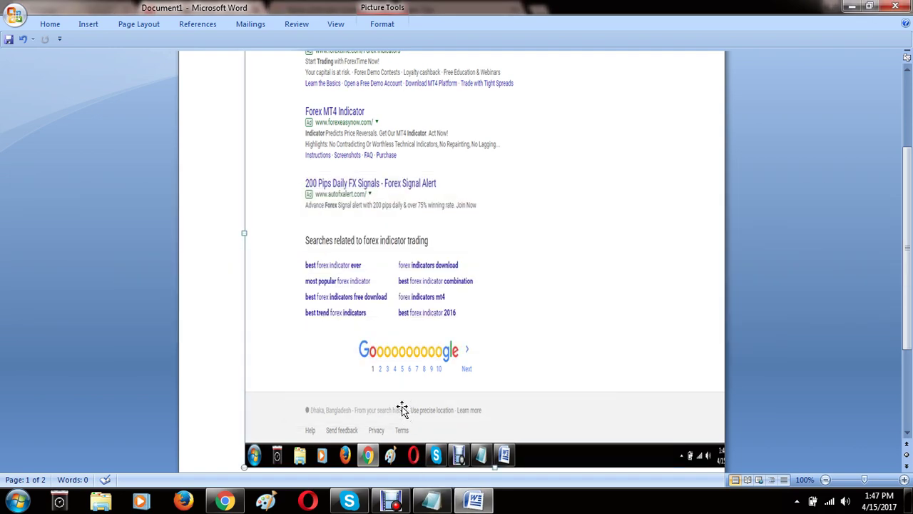
left_click(475, 498)
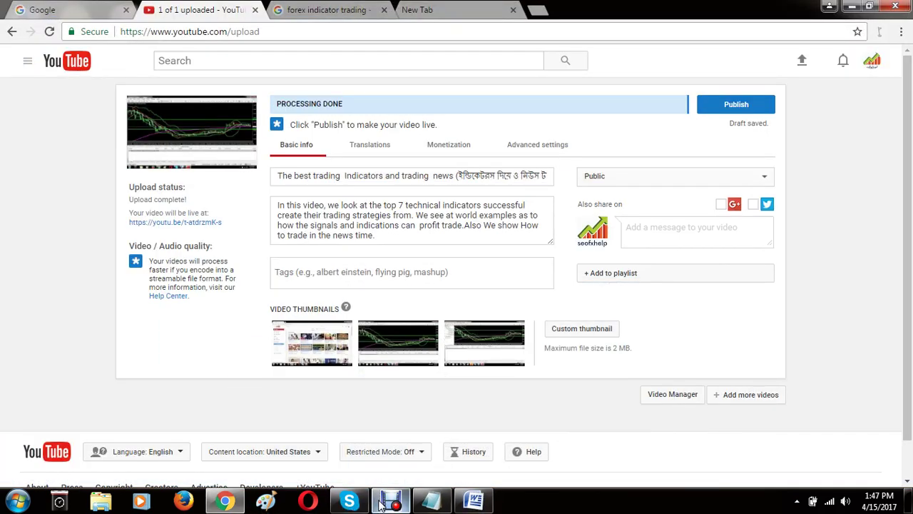
left_click(431, 500)
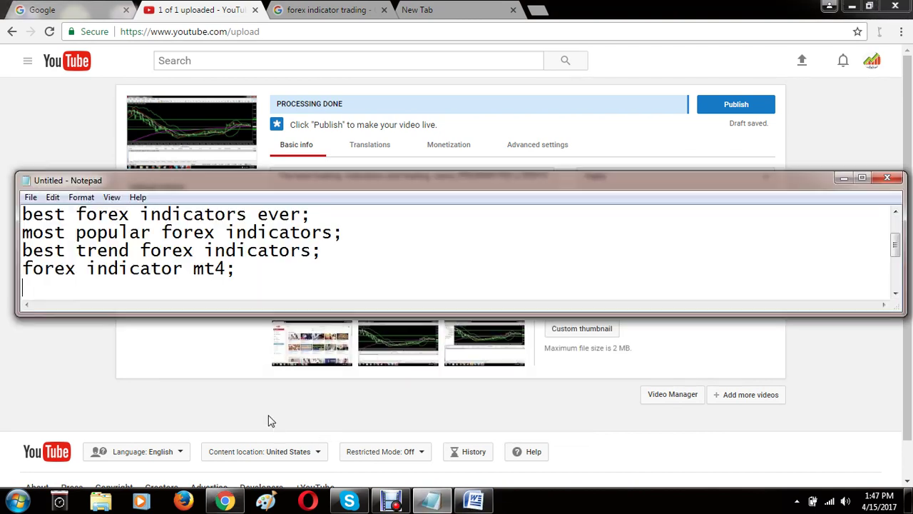
left_click(251, 270)
type("best")
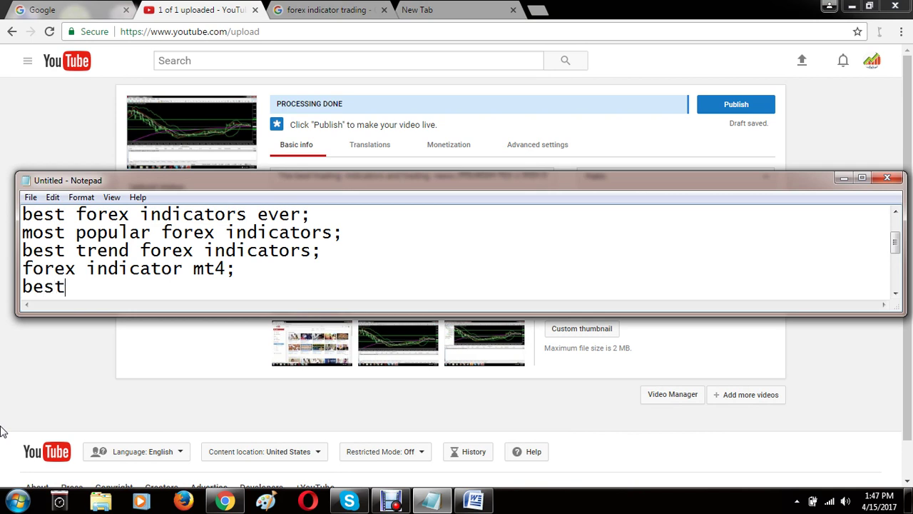
type(" forex indi")
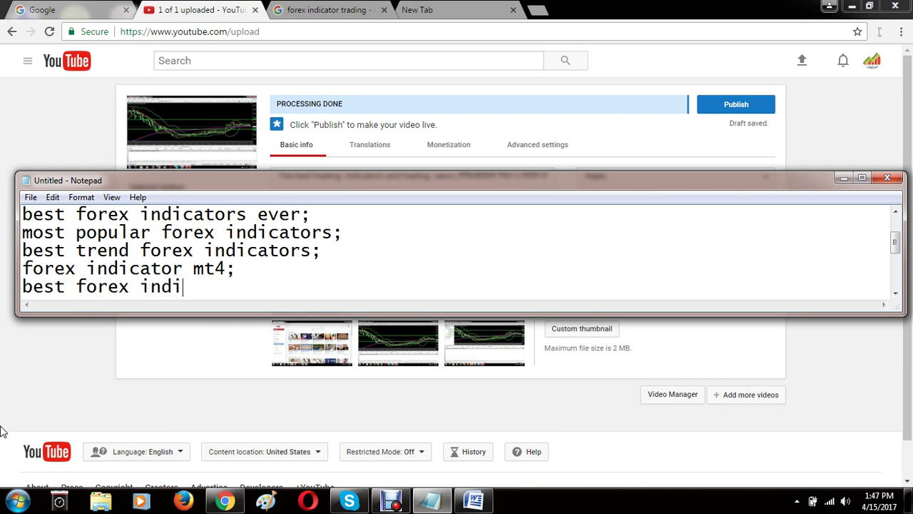
type("cators 20")
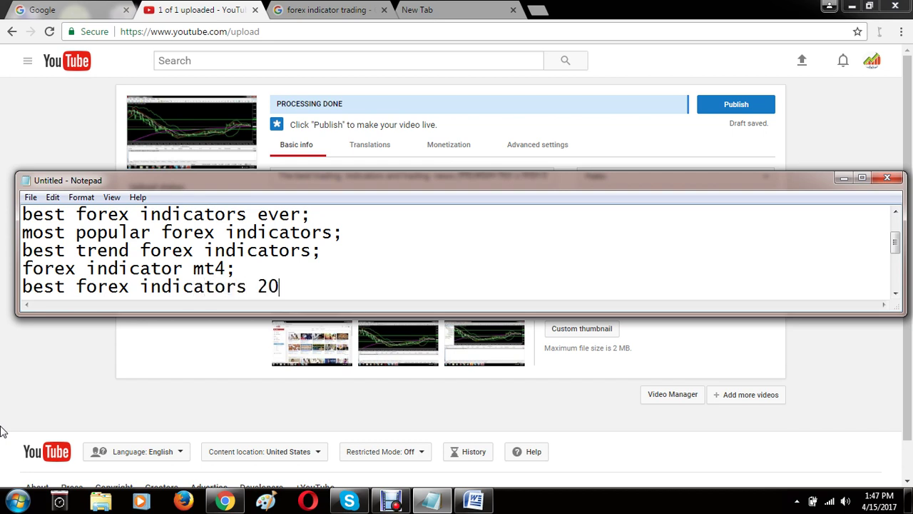
type("17;")
Make the Notepad window taller, copy all the keyword lines and minimize Notepad.
left_click_drag(409, 315, 411, 427)
scroll(369, 291, "up", 1)
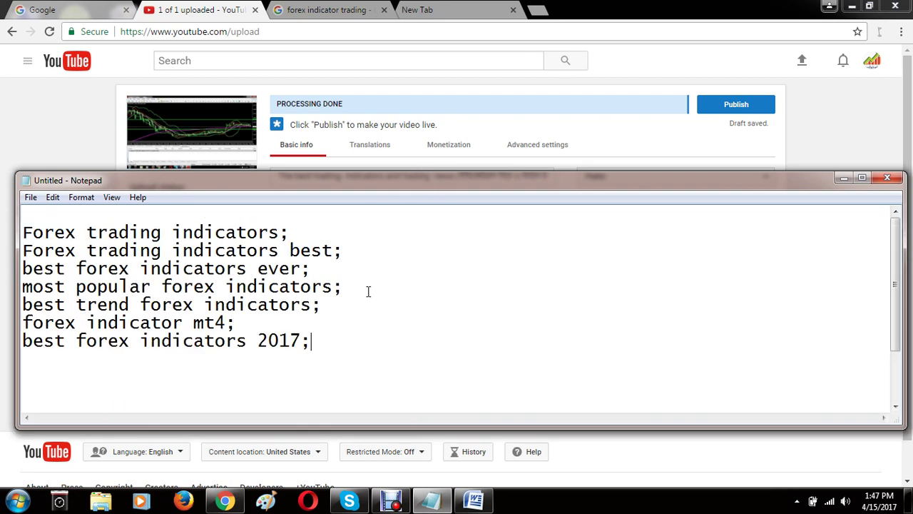
left_click_drag(297, 234, 322, 368)
left_click(424, 248)
right_click(187, 262)
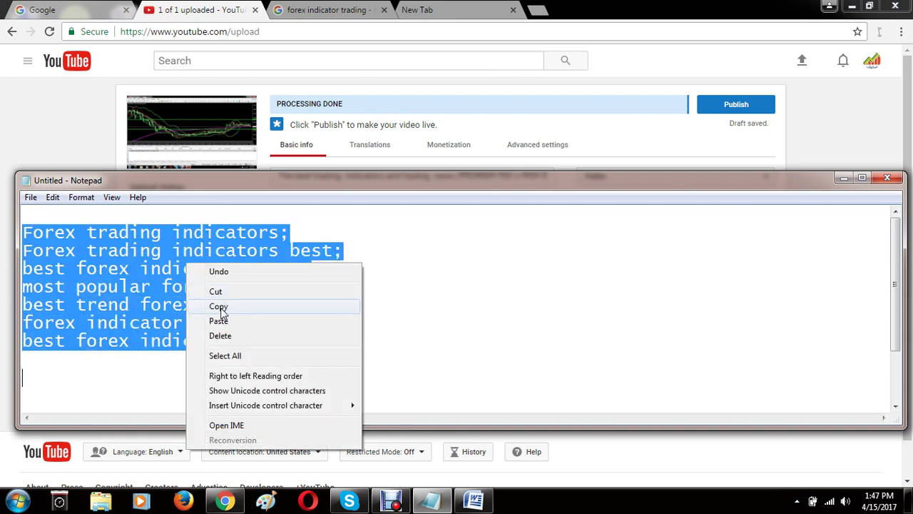
left_click(219, 307)
left_click(849, 177)
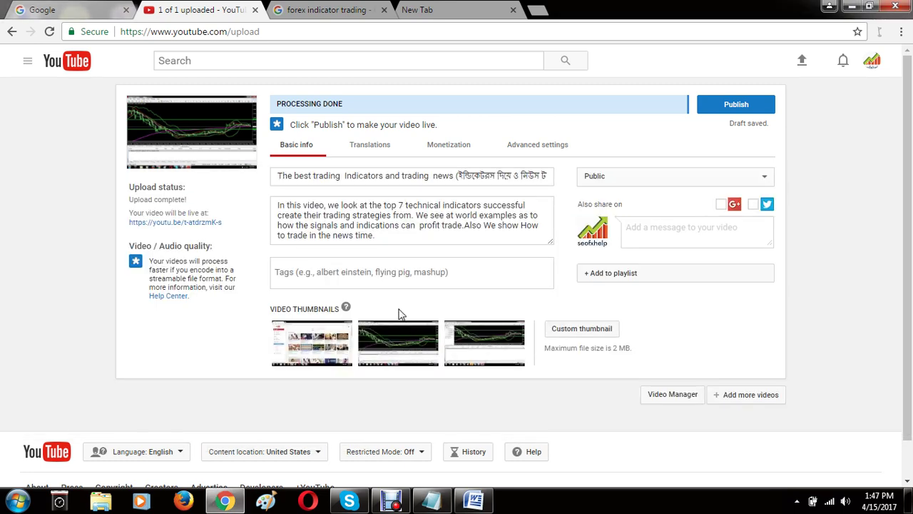
Paste the copied keyword list on a new line at the end of the video description on the YouTube upload page.
left_click(318, 12)
left_click(194, 8)
mouse_move(414, 319)
left_click(378, 239)
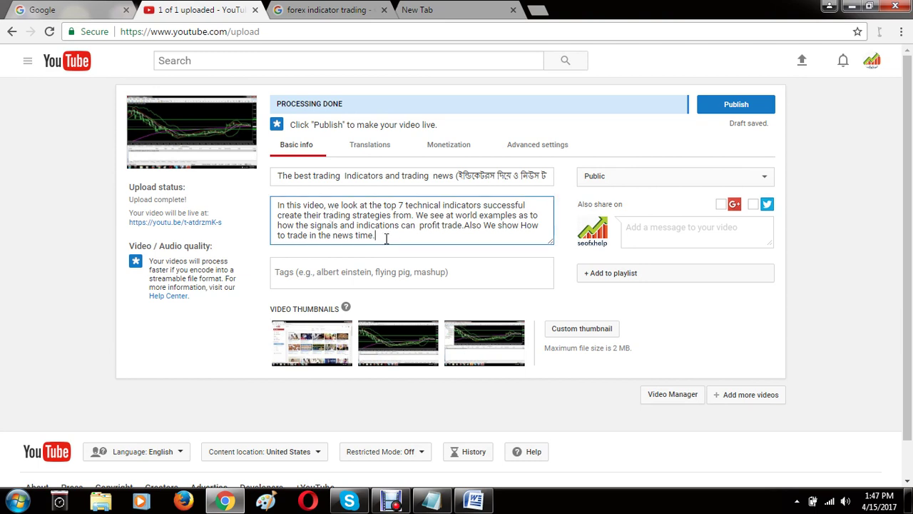
key("Return")
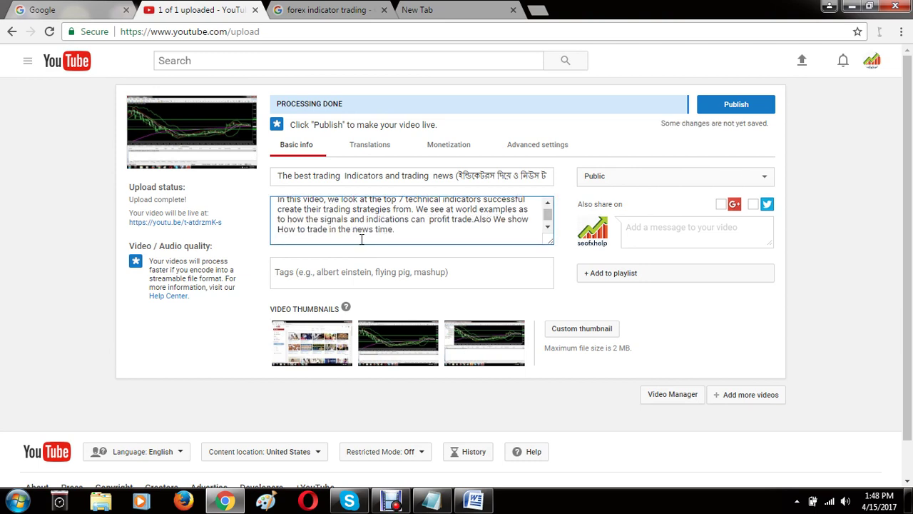
right_click(362, 242)
left_click(394, 321)
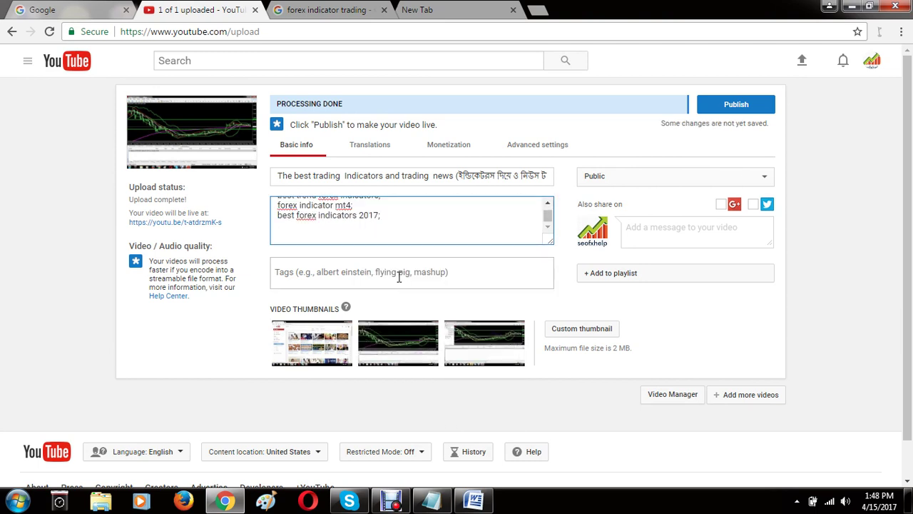
scroll(424, 224, "up", 3)
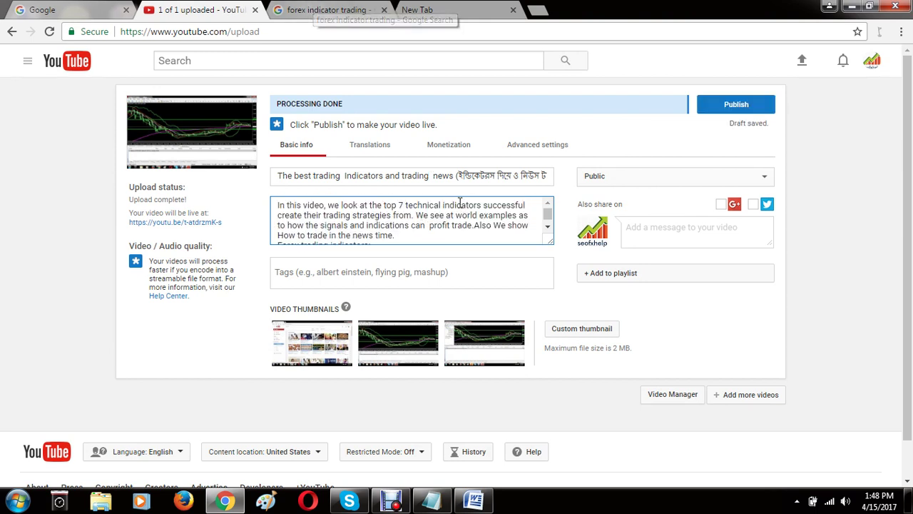
Add two line breaks after the last keyword at the end of the video description.
scroll(479, 212, "down", 5)
left_click(397, 233)
key("Return")
key("Return")
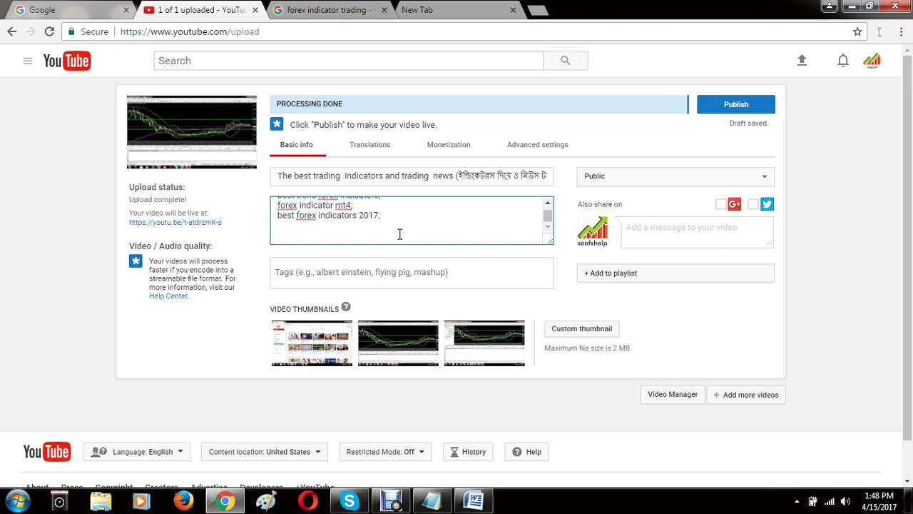
left_click(339, 9)
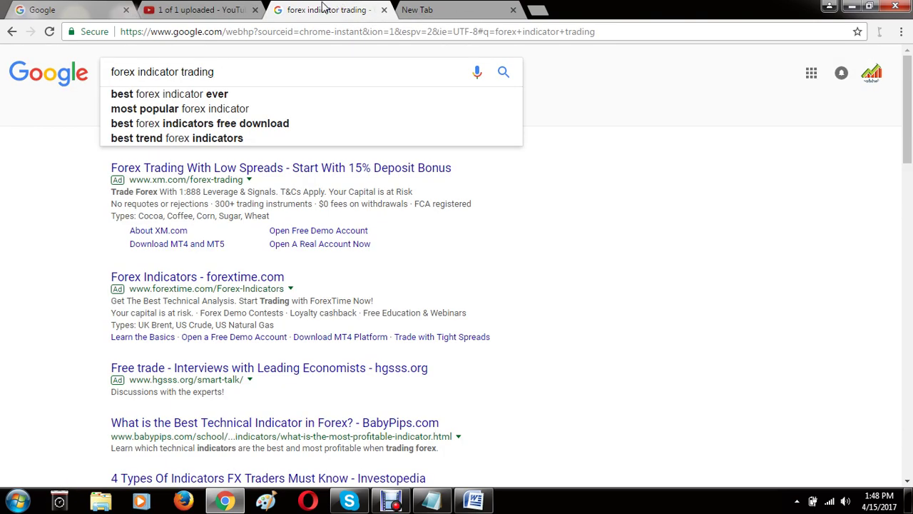
left_click(171, 10)
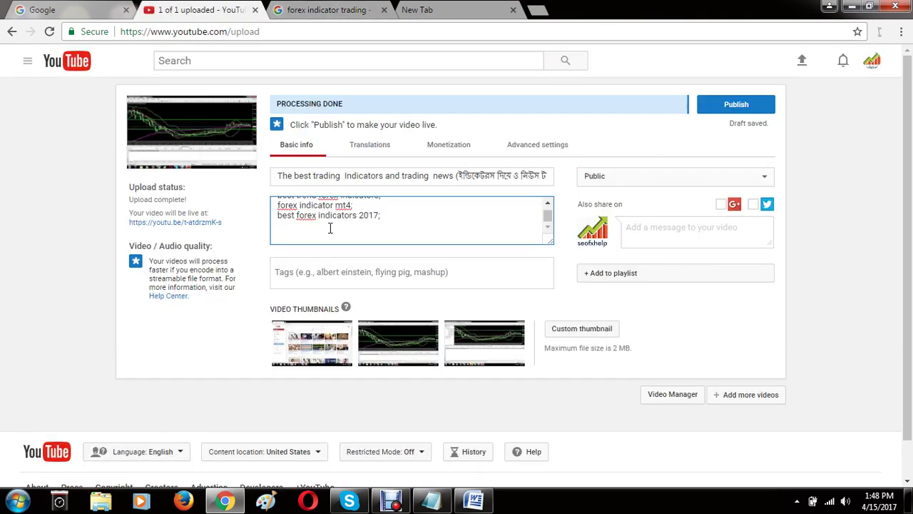
Switch to Notepad and cut the first keyword line "Forex trading indicators;" from the list.
left_click(341, 271)
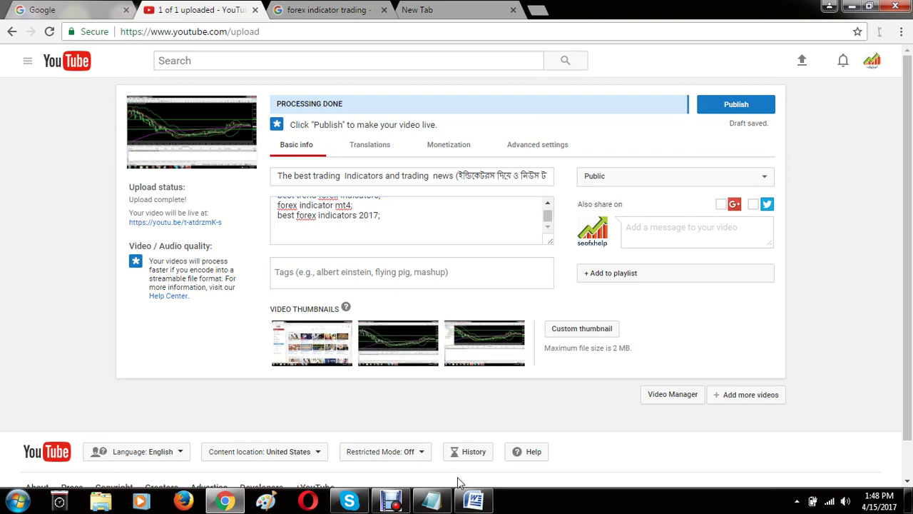
left_click(431, 502)
left_click(292, 232)
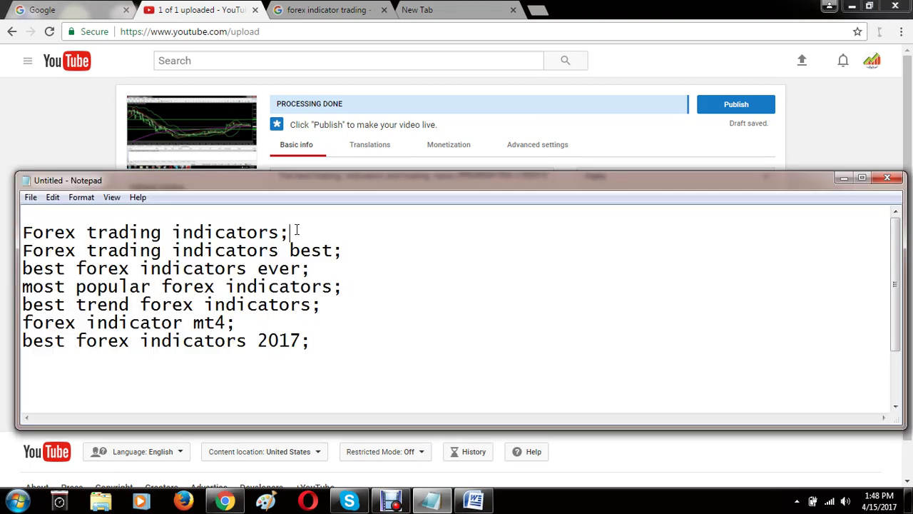
double_click(237, 232)
left_click_drag(237, 232, 48, 232)
right_click(69, 232)
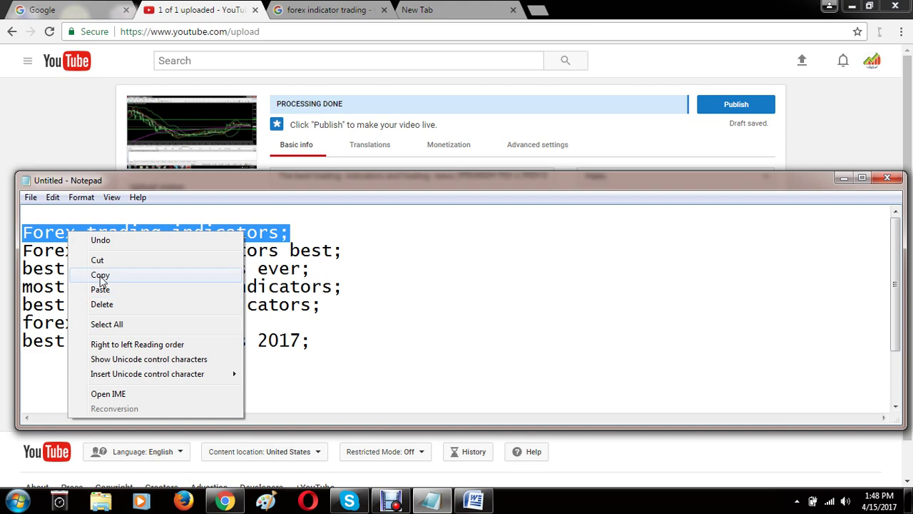
left_click(100, 275)
right_click(248, 235)
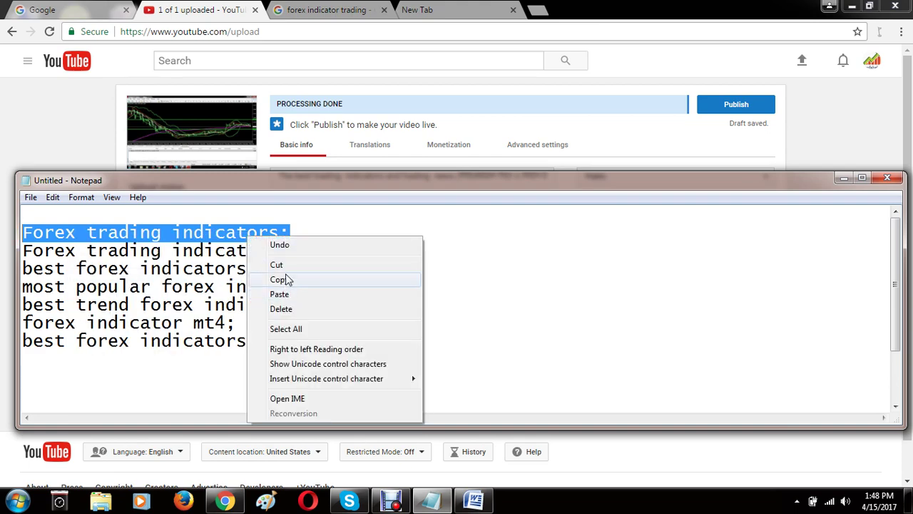
left_click(279, 265)
Move the Notepad window clear of the upload form and paste "Forex trading indicators;" as the first video tag.
left_click_drag(334, 197, 347, 363)
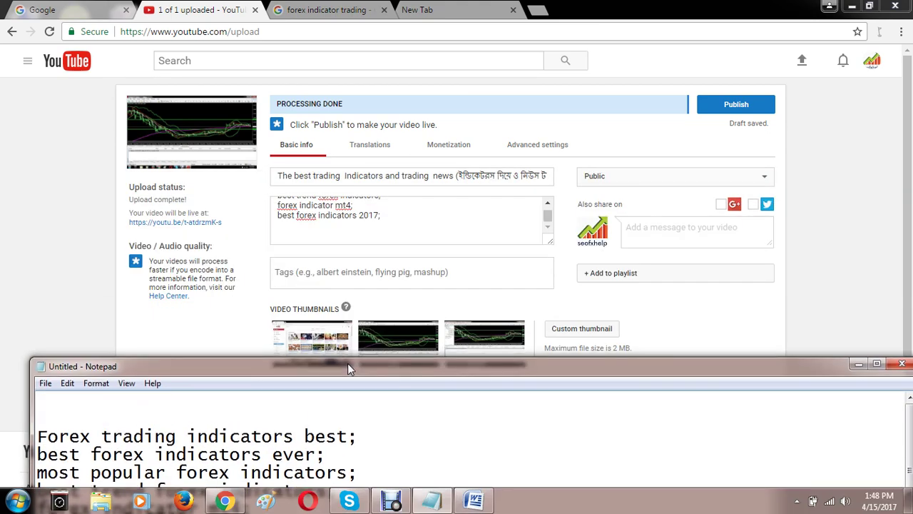
left_click(314, 274)
right_click(315, 275)
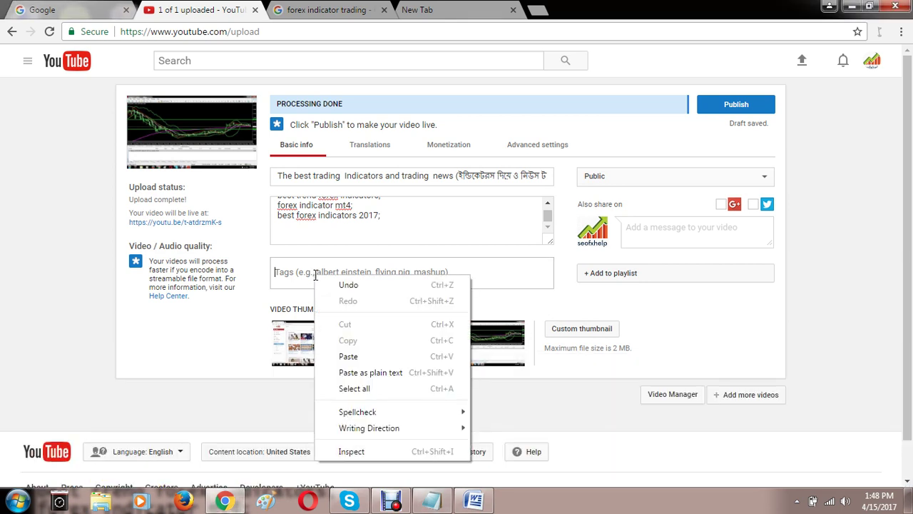
left_click(357, 355)
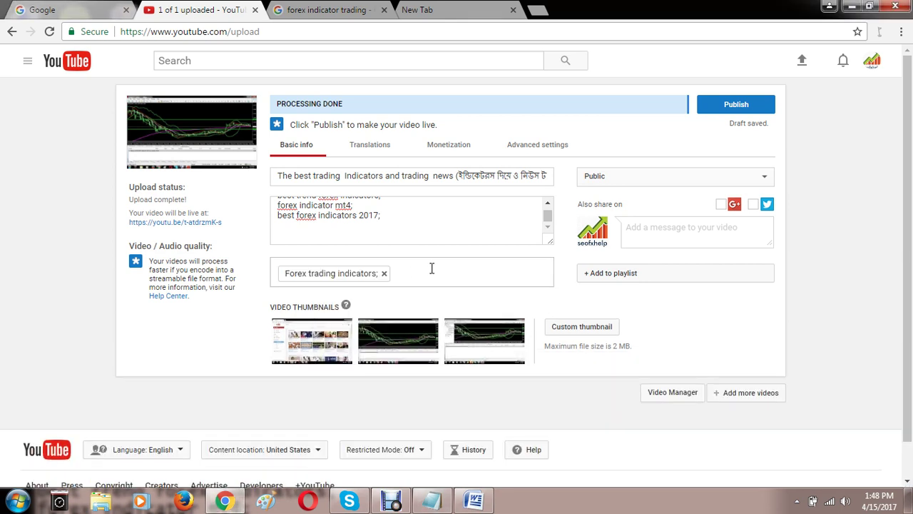
Cut "Forex trading indicators best;" from the Notepad list and paste it as another tag on the YouTube upload page.
left_click(432, 501)
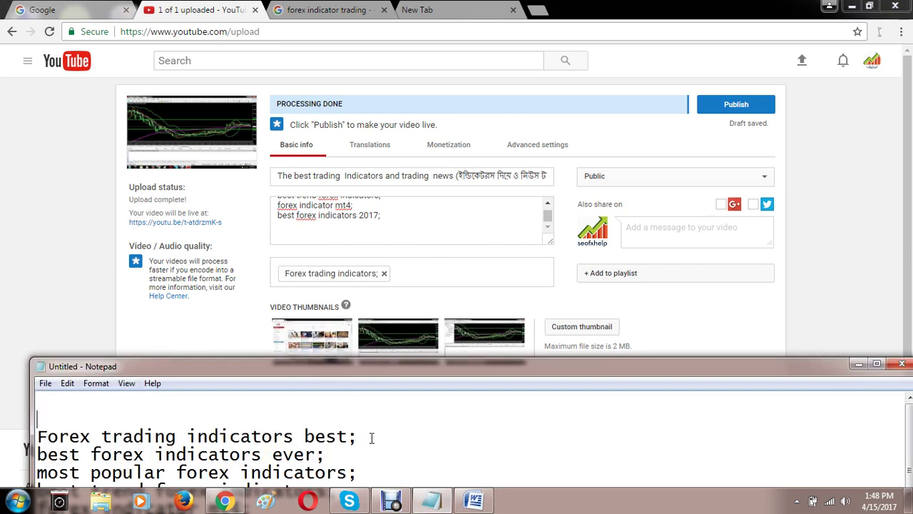
left_click_drag(371, 437, 28, 435)
right_click(124, 435)
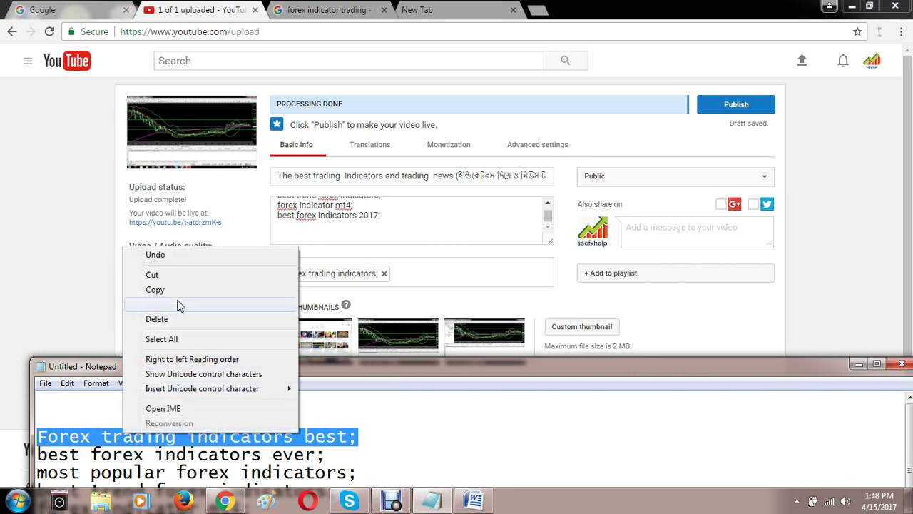
left_click(178, 274)
left_click(414, 284)
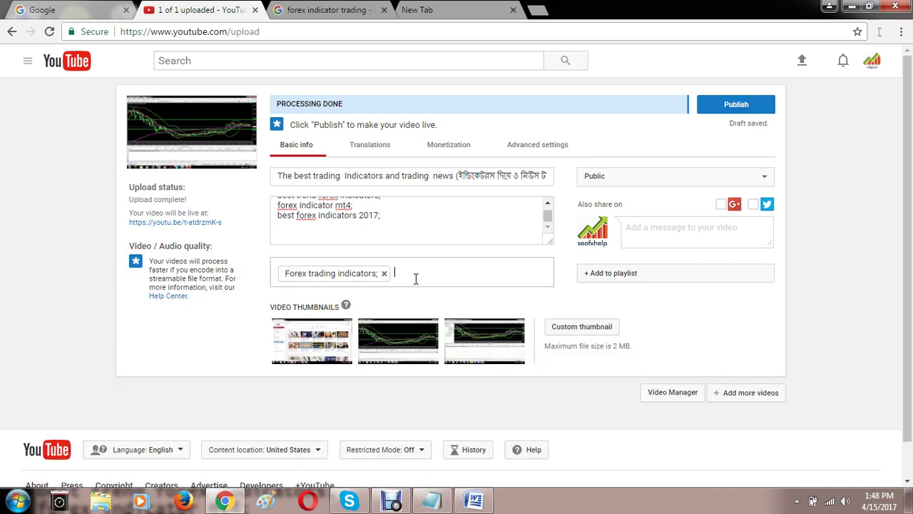
right_click(416, 280)
left_click(438, 357)
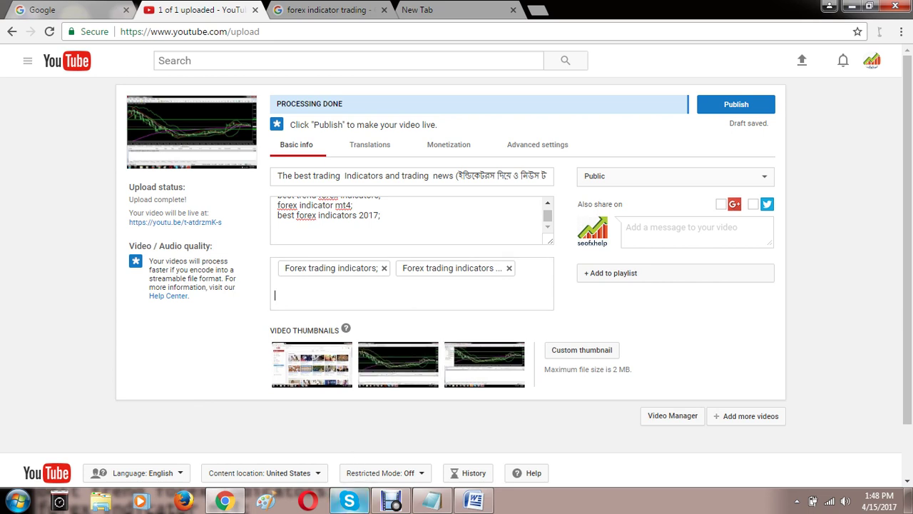
Cut "best forex indicators ever;" from the Notepad list and paste it into the video's tags.
left_click(434, 503)
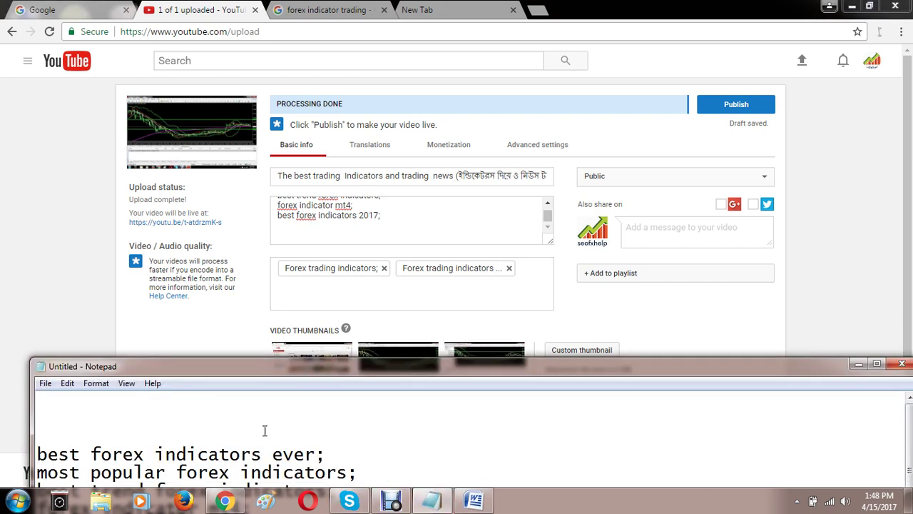
left_click_drag(274, 374, 279, 244)
left_click_drag(333, 323, 42, 324)
right_click(109, 320)
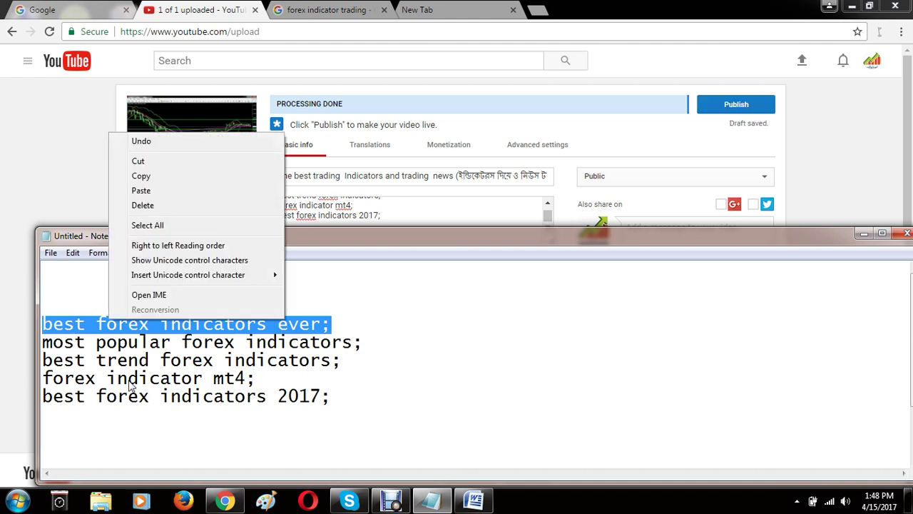
left_click(138, 161)
left_click_drag(699, 243, 701, 380)
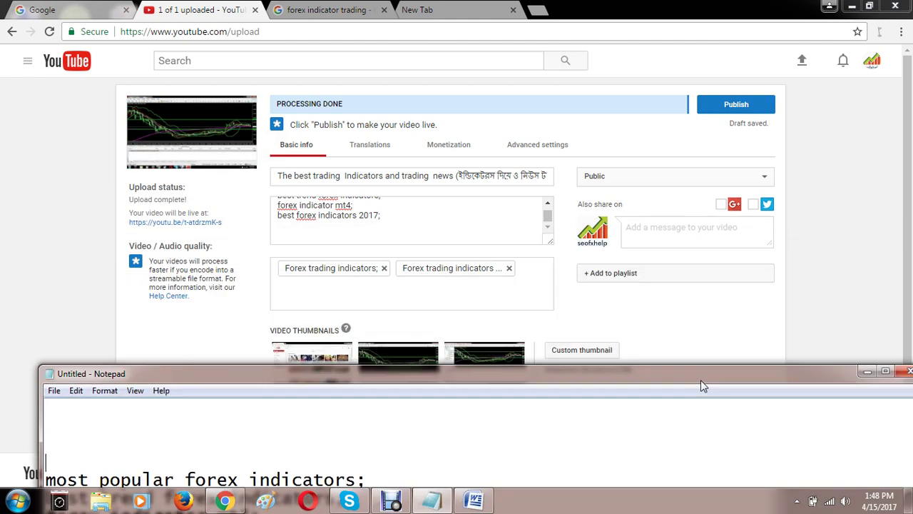
right_click(370, 290)
left_click(417, 388)
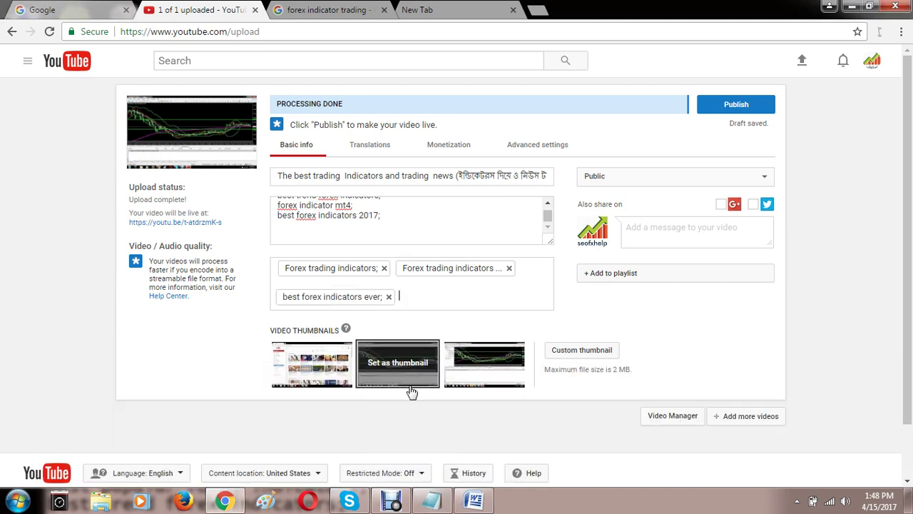
Switch to the Word document with the search screenshots and close it without saving the changes.
left_click(476, 502)
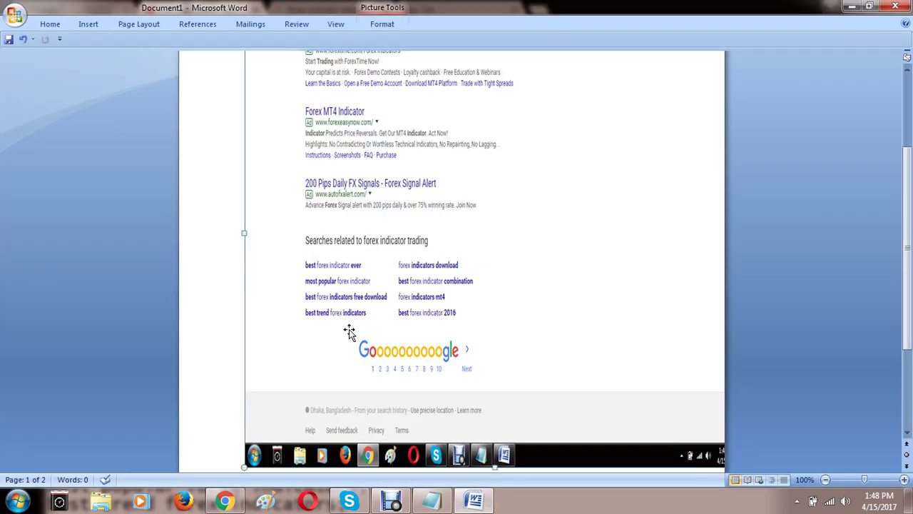
left_click(895, 6)
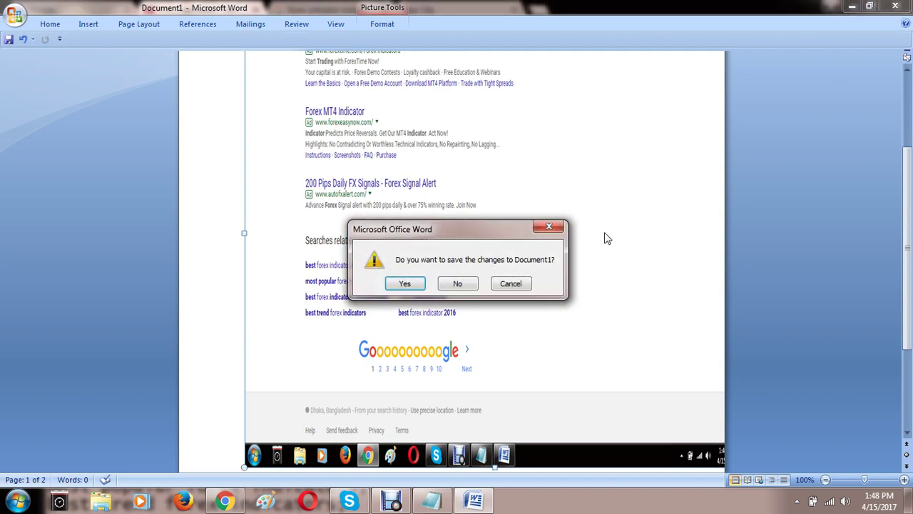
left_click(459, 284)
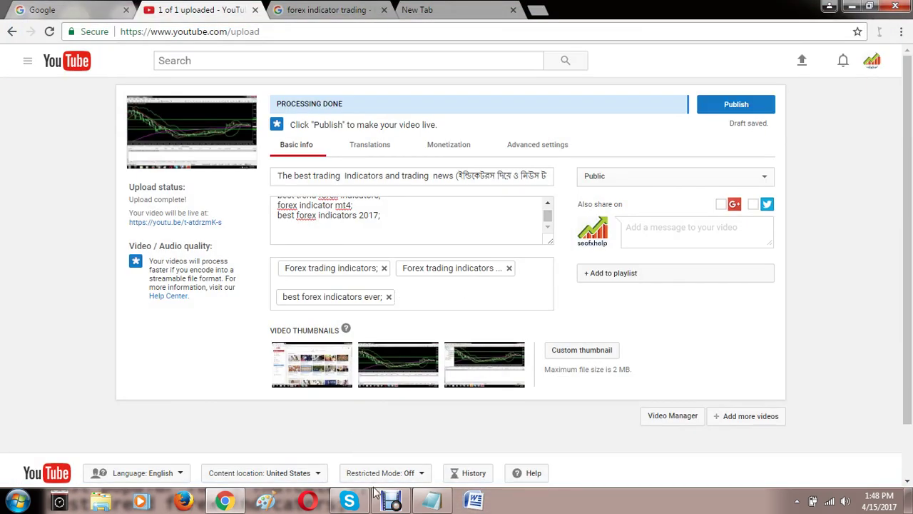
Cut "most popular forex indicators;" from the Notepad list, minimize Notepad and paste the keyword into the video's tags.
left_click(431, 502)
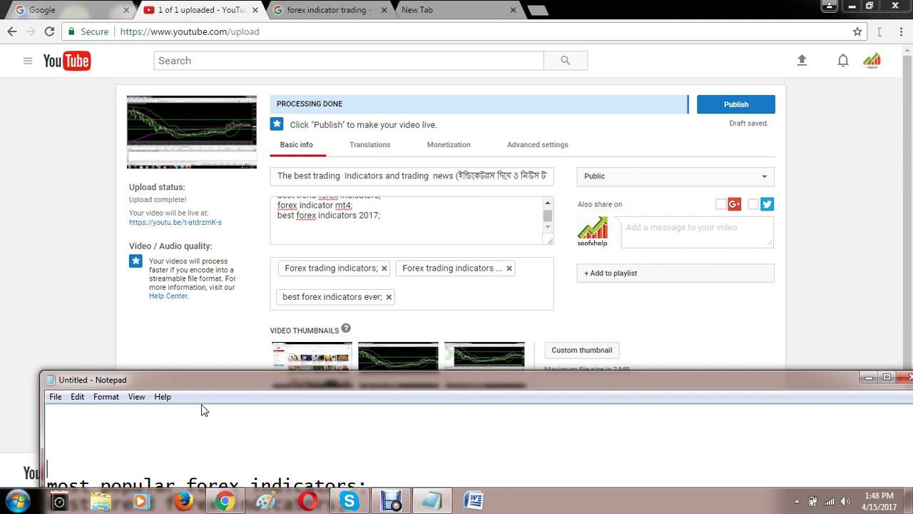
left_click_drag(207, 382, 235, 214)
left_click_drag(413, 318, 98, 301)
right_click(139, 318)
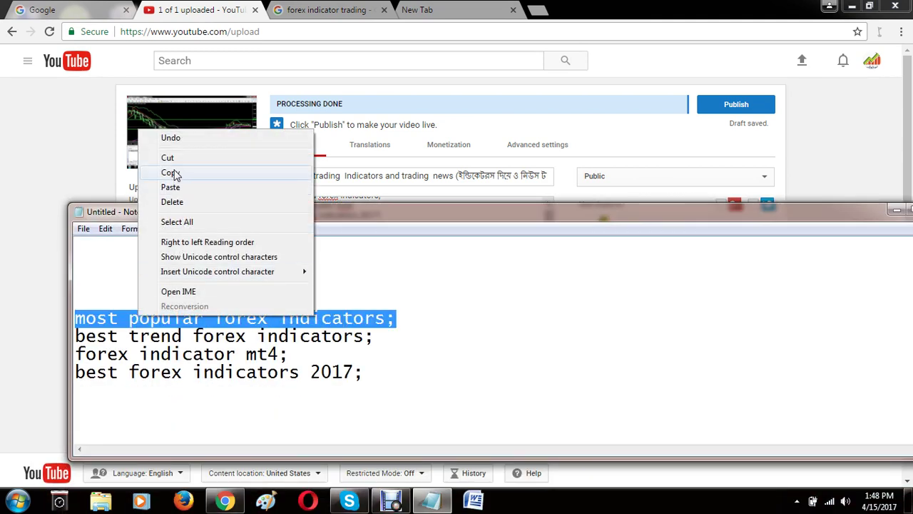
left_click(175, 173)
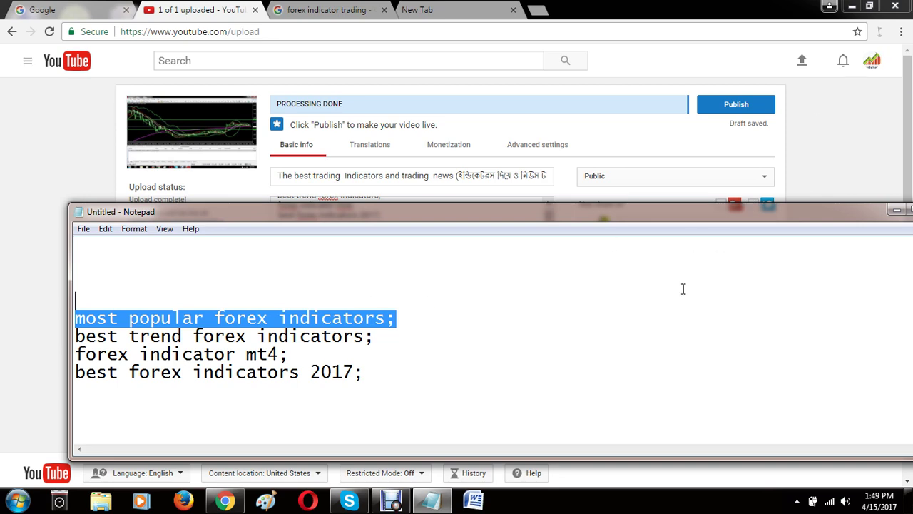
right_click(343, 322)
left_click(371, 159)
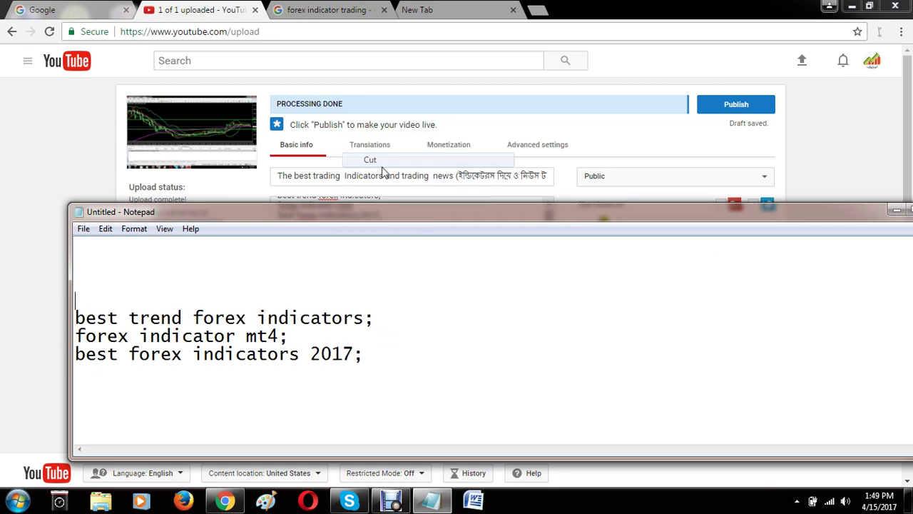
left_click(896, 211)
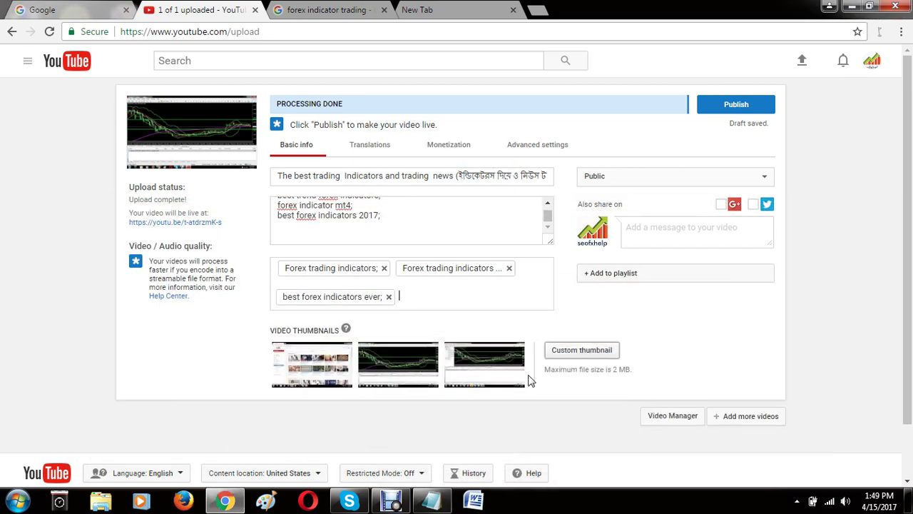
right_click(432, 293)
left_click(466, 372)
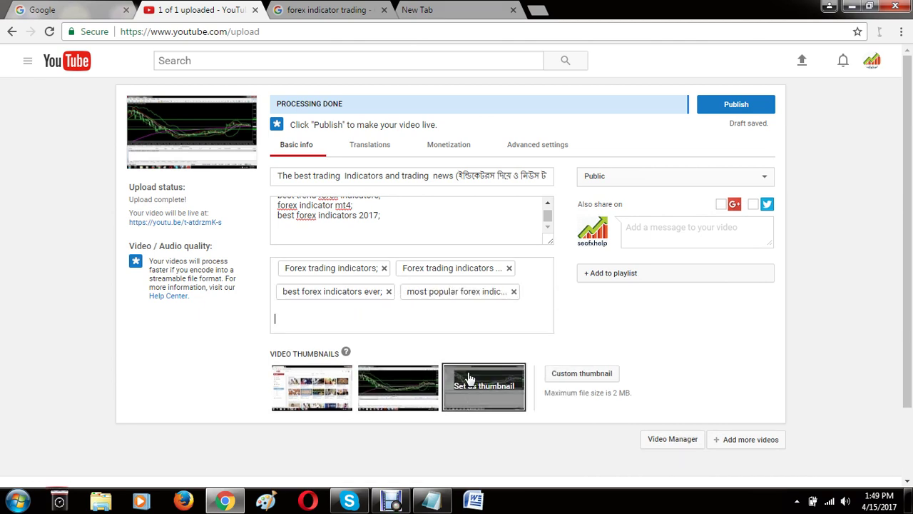
Cut "best trend forex indicators;" from the Notepad list, minimize Notepad and paste the keyword into the video's tags.
left_click(448, 501)
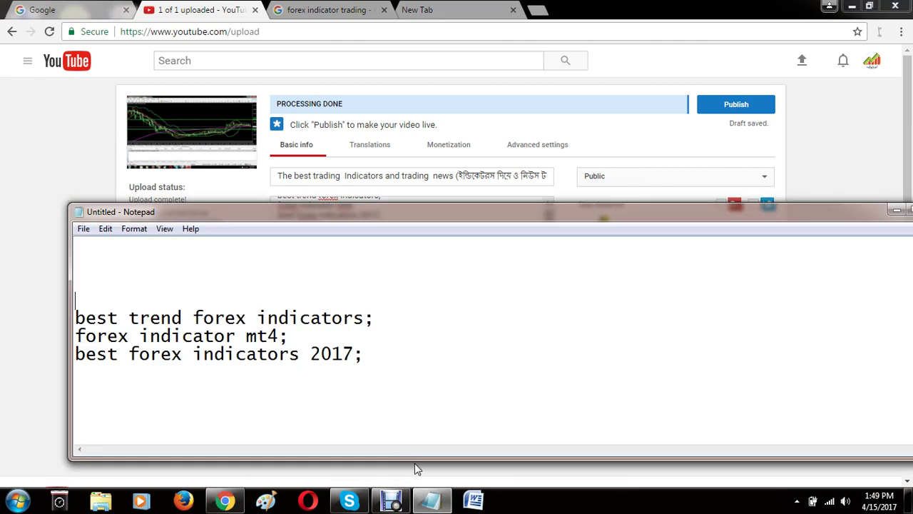
left_click_drag(380, 317, 72, 315)
right_click(160, 336)
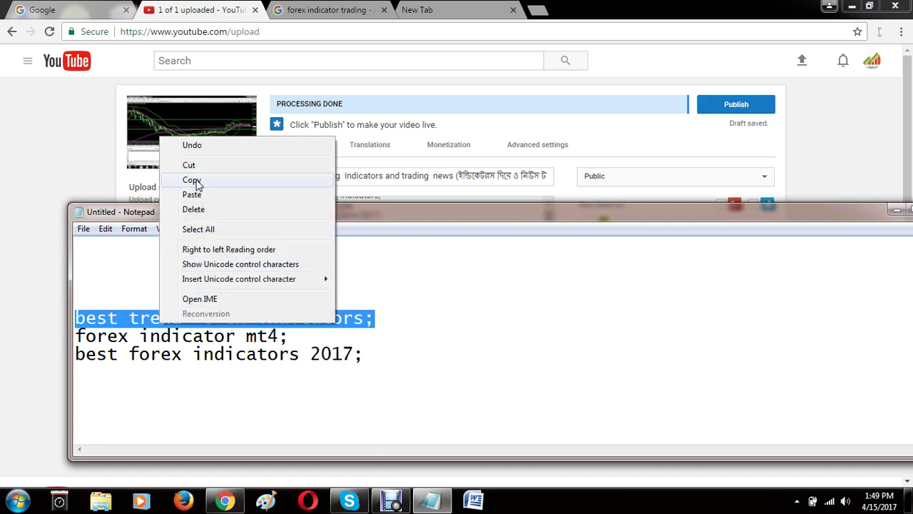
left_click(191, 167)
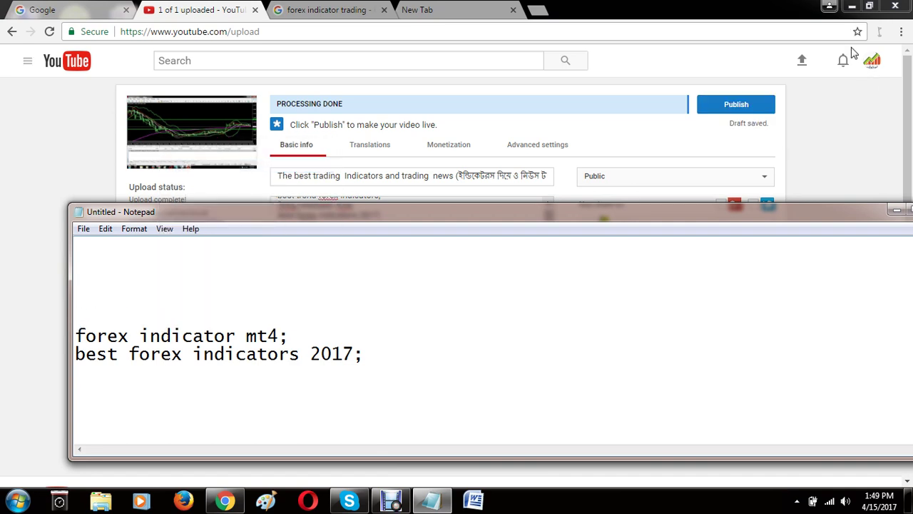
left_click(896, 210)
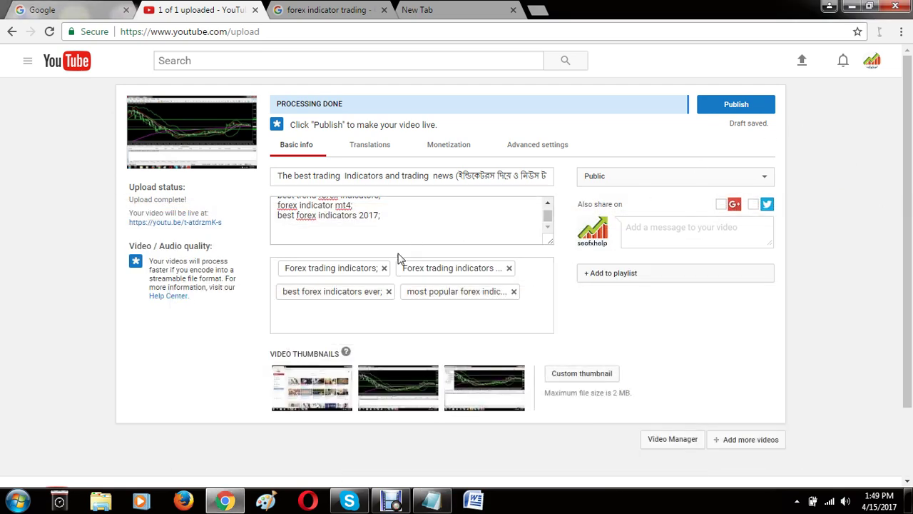
left_click(356, 322)
right_click(356, 322)
left_click(393, 234)
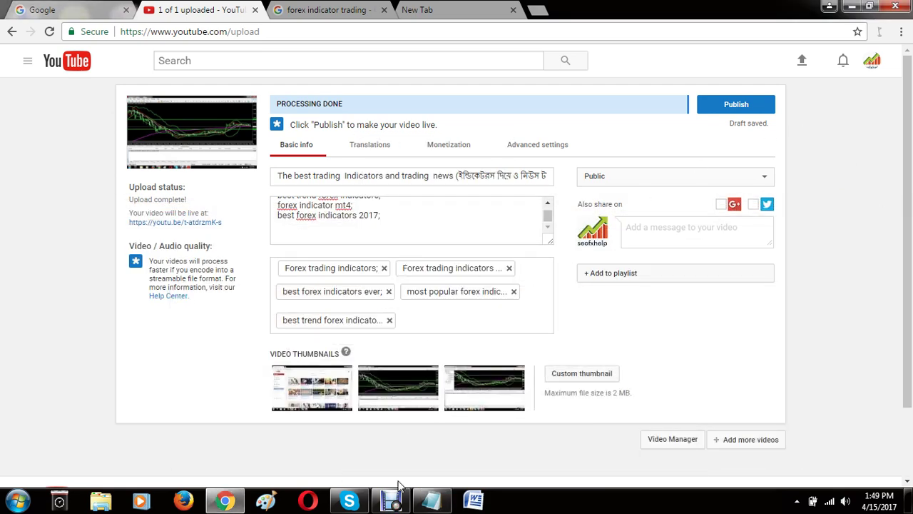
Cut "forex indicator mt4;" from the Notepad list and paste it into the video's tags.
left_click(432, 503)
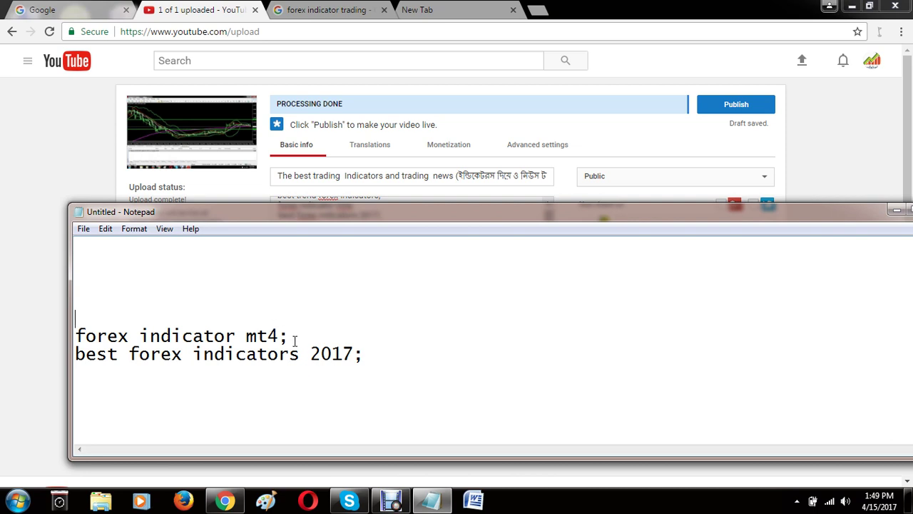
left_click_drag(294, 340, 69, 335)
right_click(138, 334)
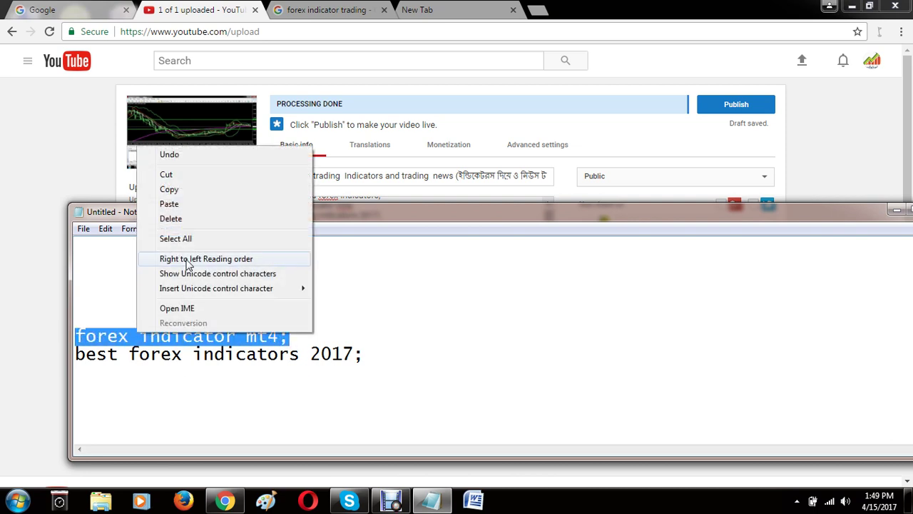
left_click(168, 175)
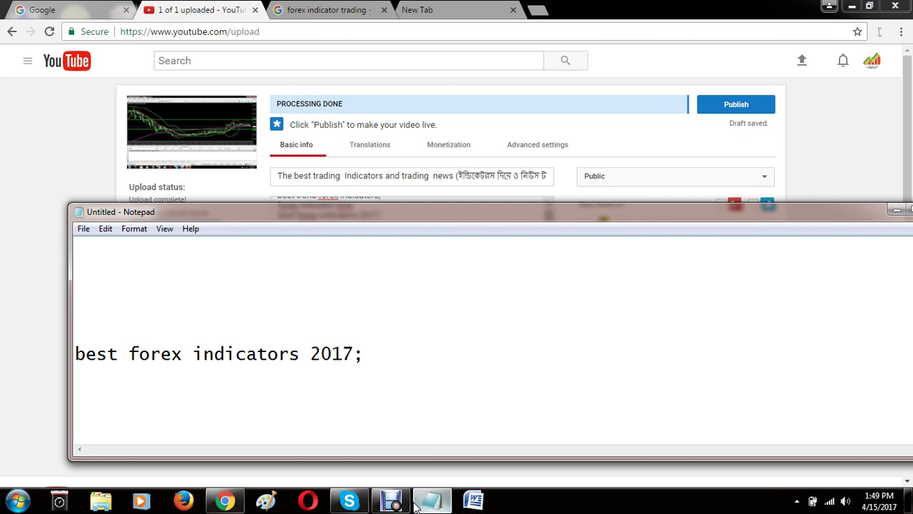
left_click(241, 499)
right_click(418, 321)
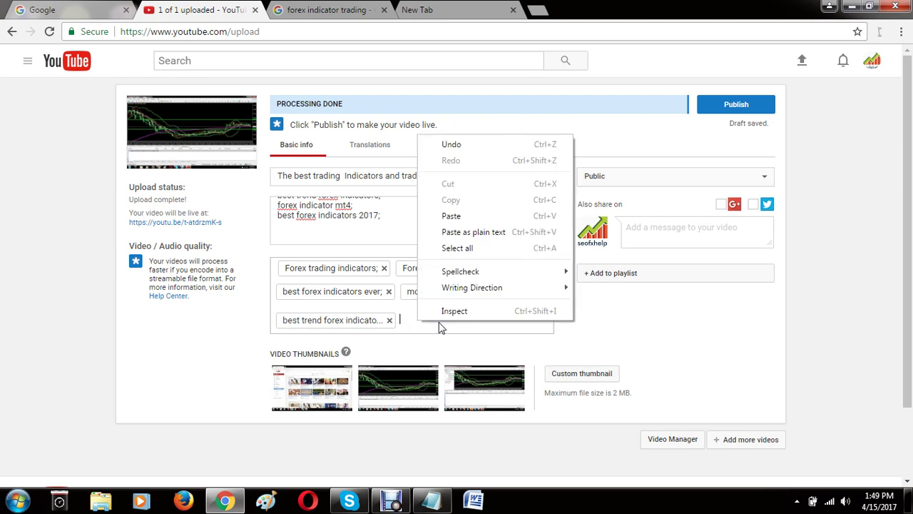
left_click(451, 215)
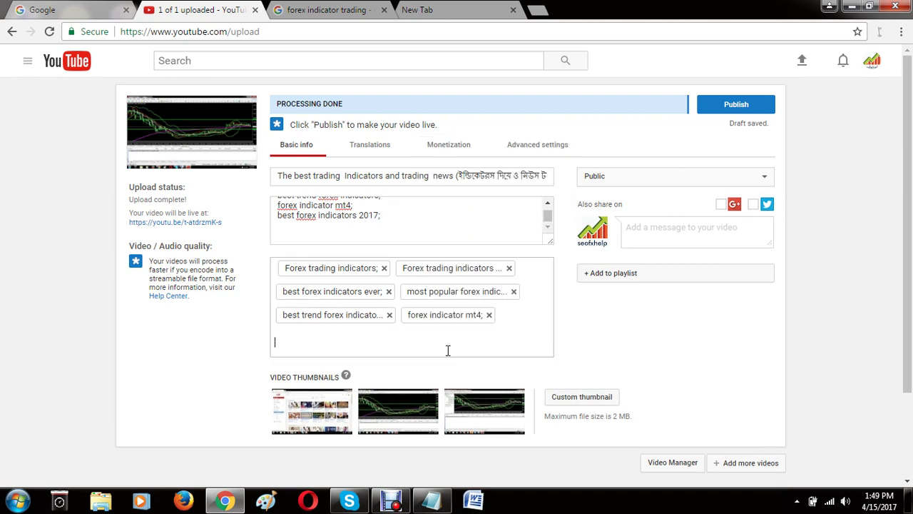
Cut "best forex indicators 2017;" from the Notepad list, minimize Notepad and paste the keyword into the video's tags.
left_click(437, 498)
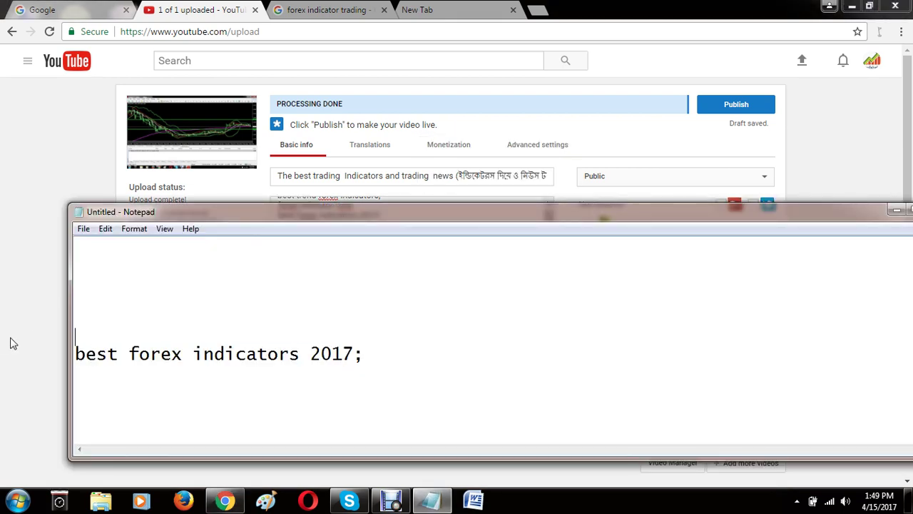
left_click_drag(385, 351, 164, 356)
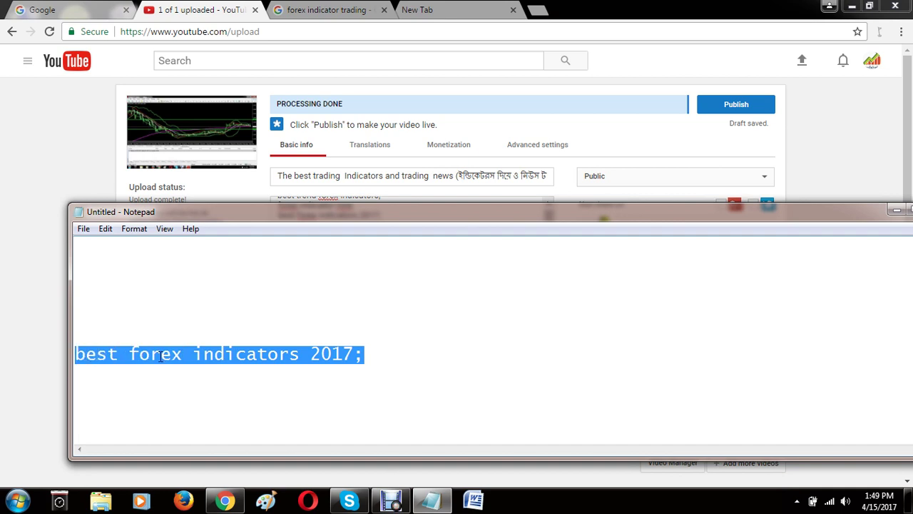
right_click(161, 357)
left_click(189, 197)
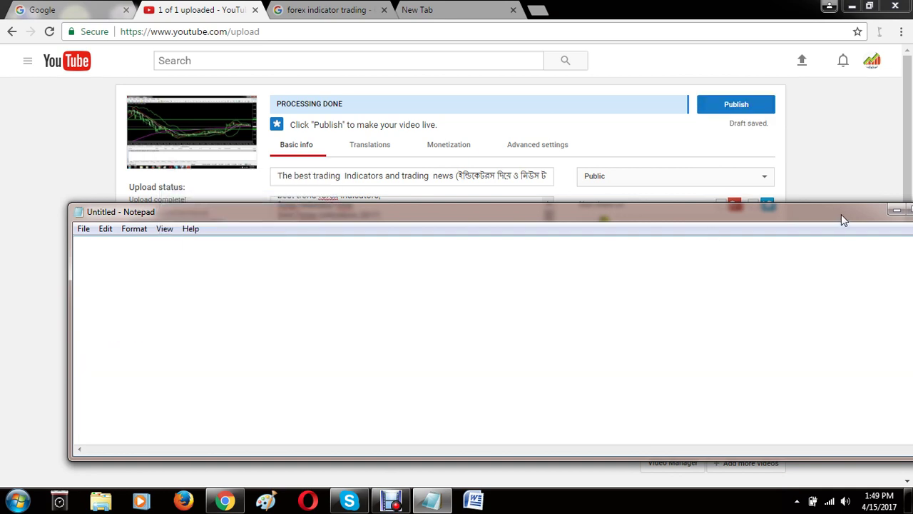
left_click(896, 210)
right_click(396, 346)
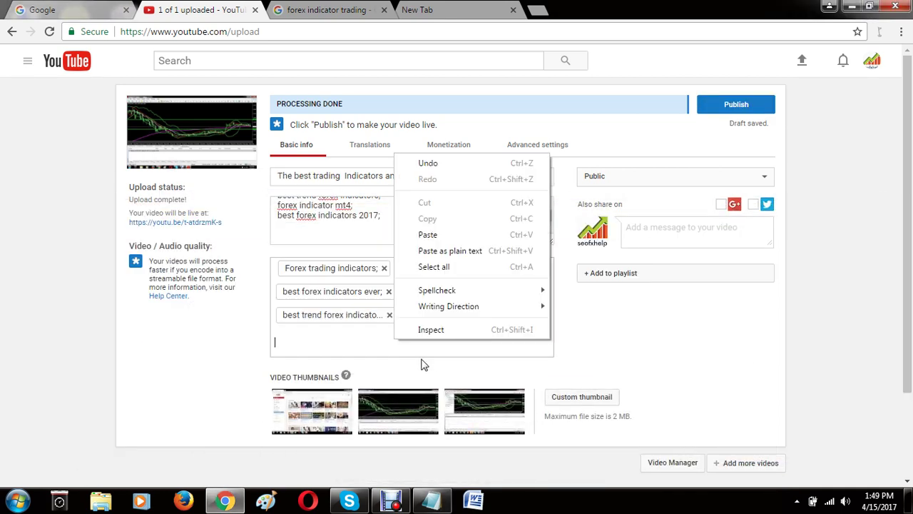
left_click(428, 235)
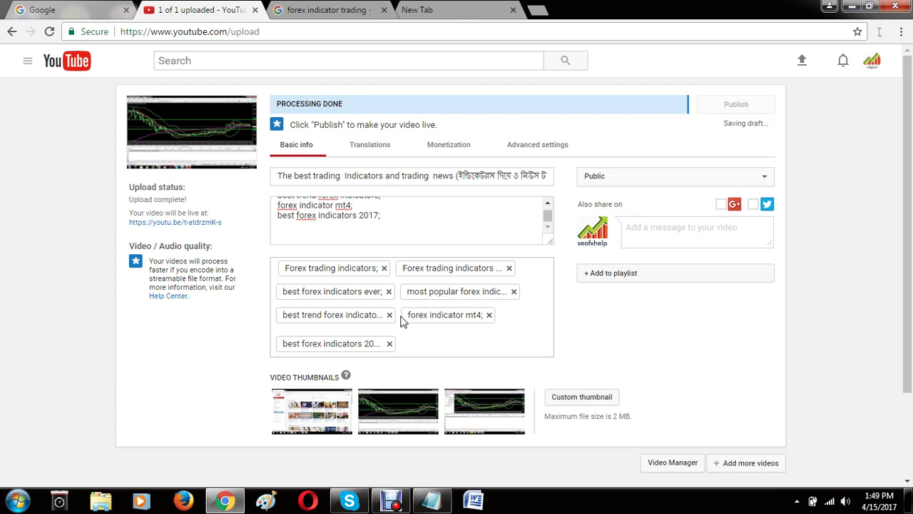
scroll(421, 327, "down", 3)
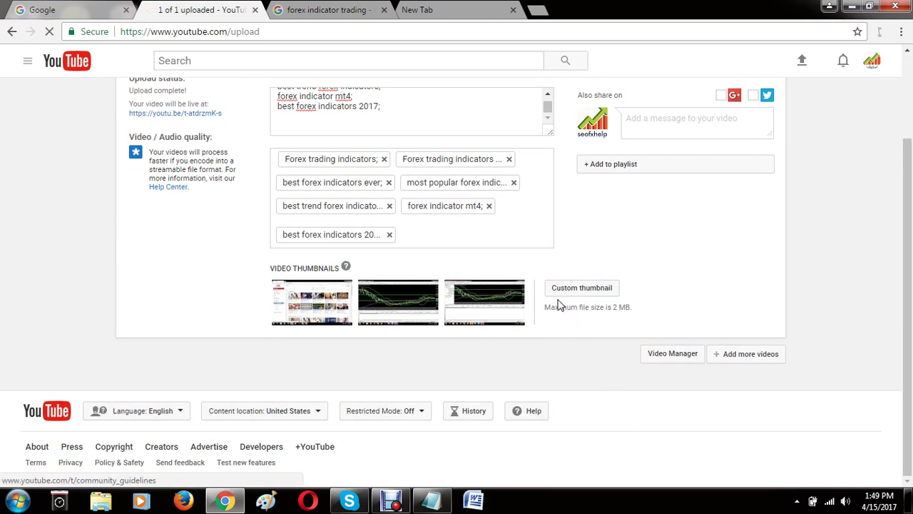
scroll(247, 326, "up", 3)
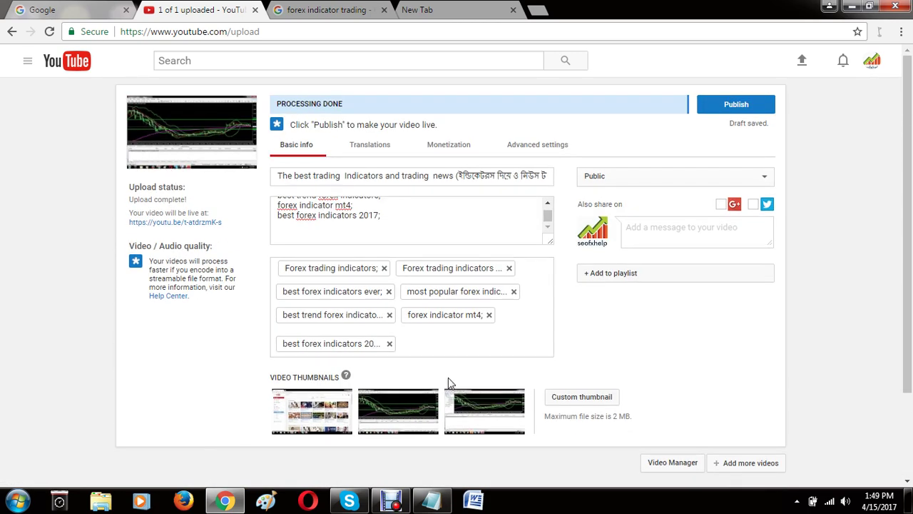
mouse_move(300, 426)
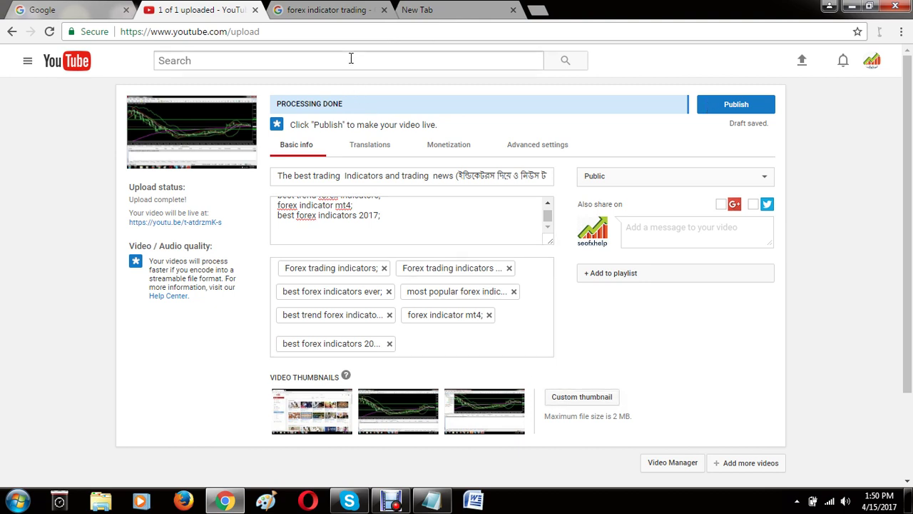
Minimize the browser and launch Camtasia 9 from the desktop.
left_click(852, 6)
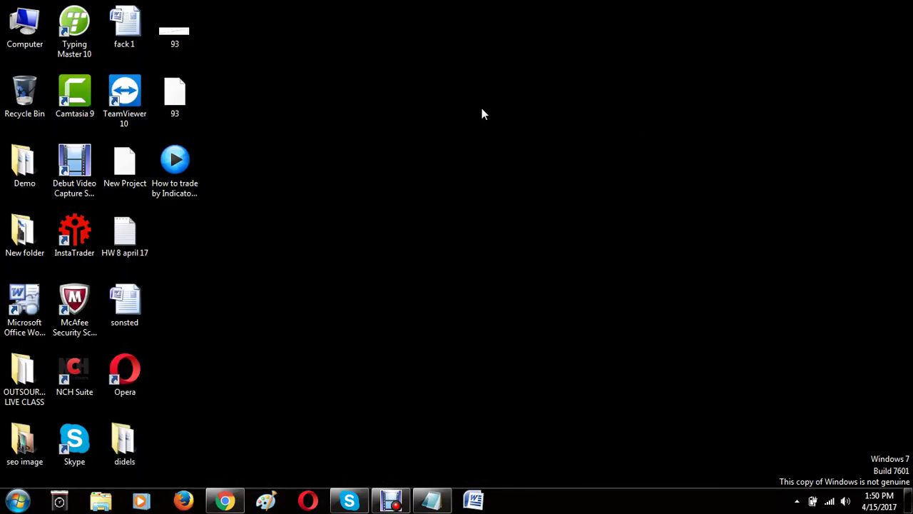
double_click(45, 94)
left_click(896, 6)
double_click(69, 84)
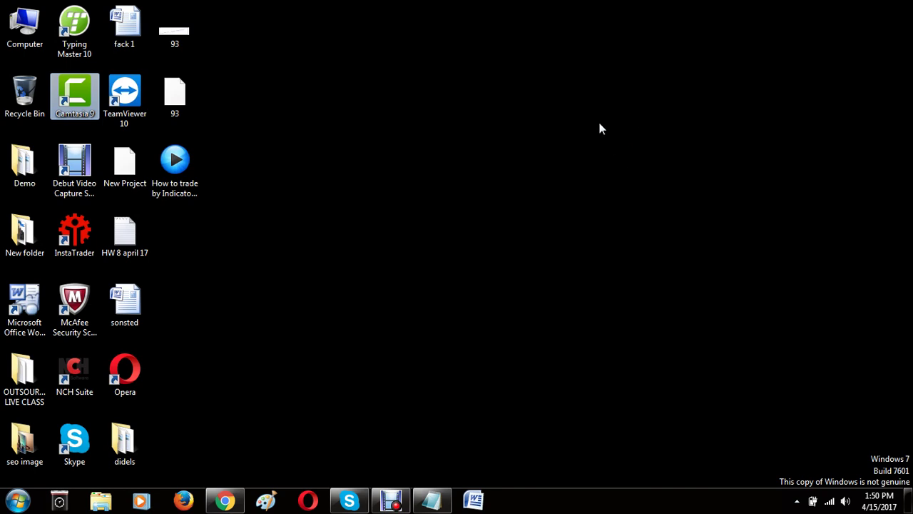
Open Paint and select a rectangular area of about 831 × 463 px on the blank canvas.
left_click(264, 502)
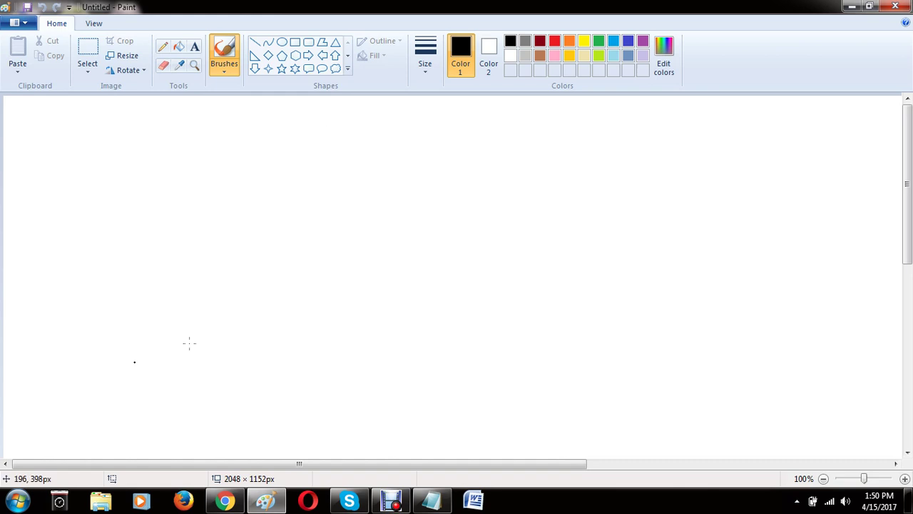
left_click(87, 57)
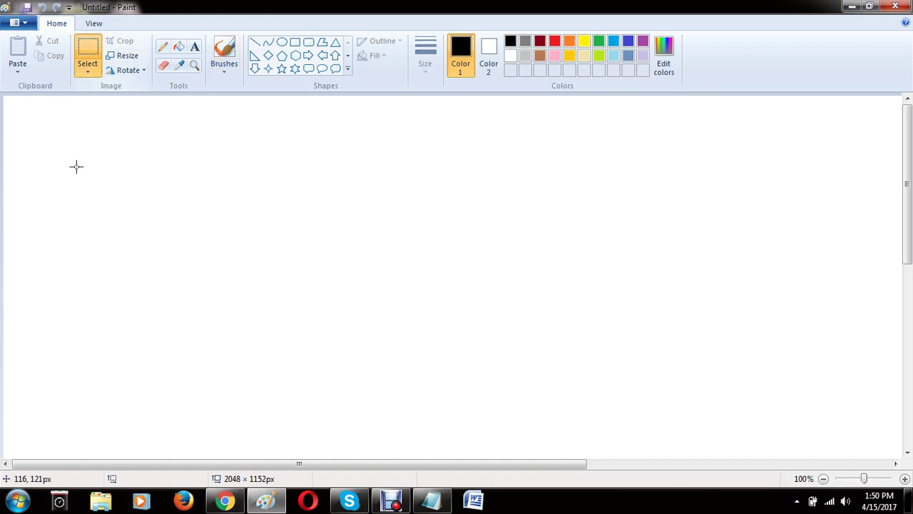
mouse_move(53, 120)
left_mouse_down()
mouse_move(476, 141)
mouse_move(586, 405)
mouse_move(609, 430)
left_mouse_up()
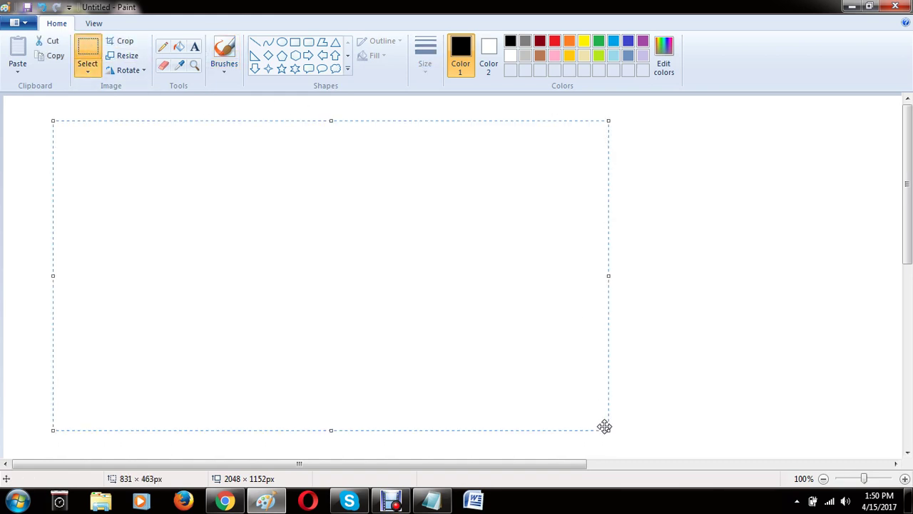
left_click(194, 46)
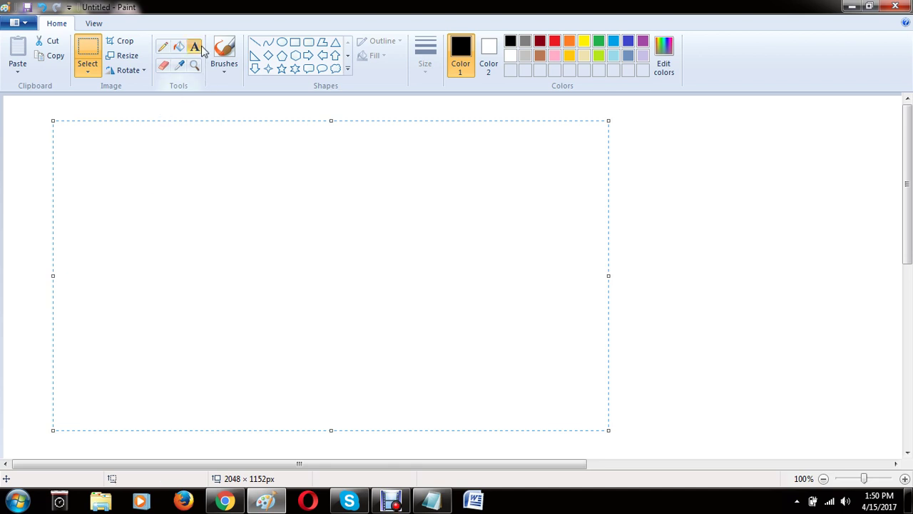
left_click(138, 164)
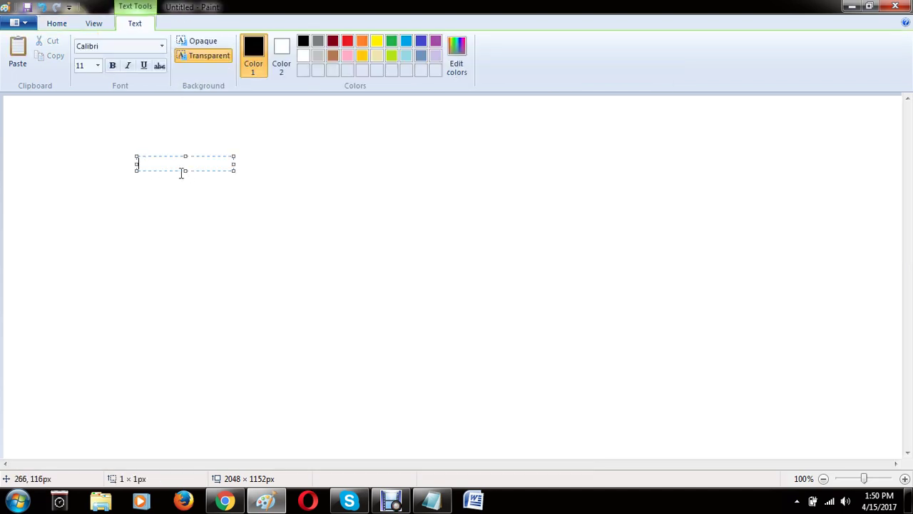
left_click_drag(187, 172, 200, 386)
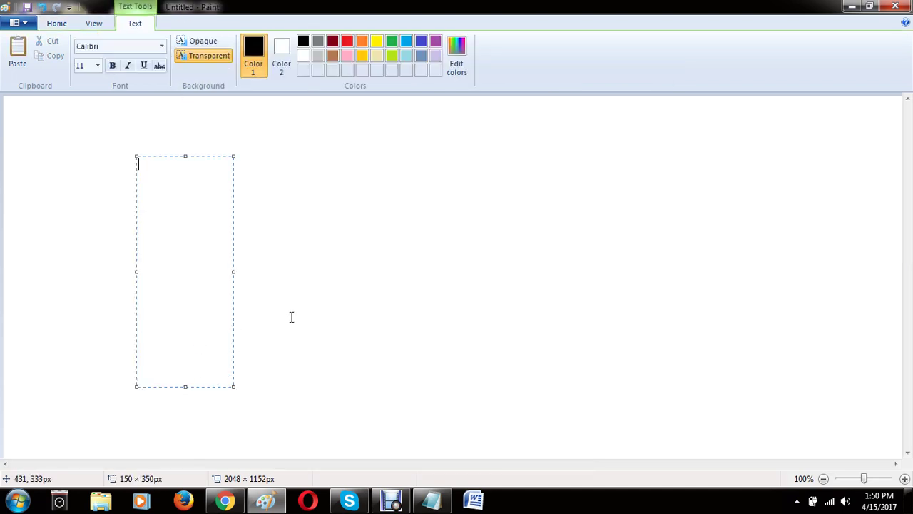
left_click_drag(233, 271, 636, 299)
left_click_drag(386, 391, 483, 418)
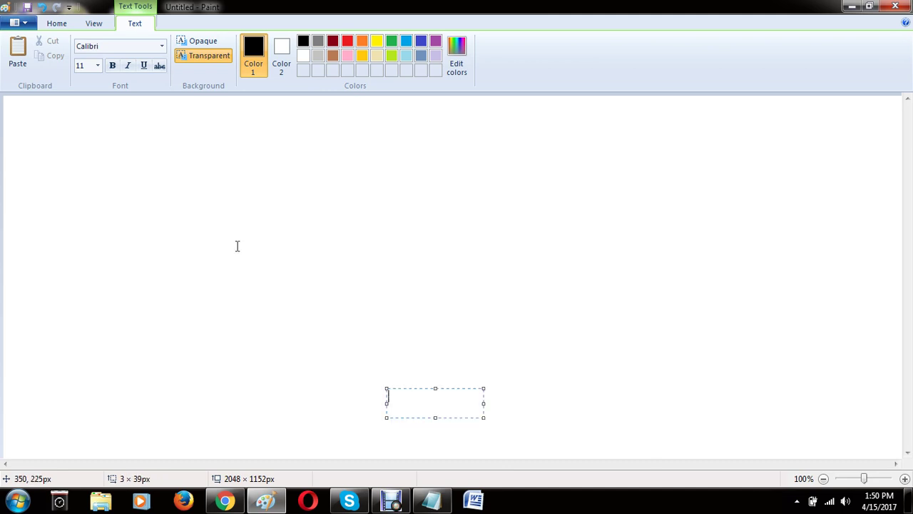
left_click(236, 246)
left_click(258, 205)
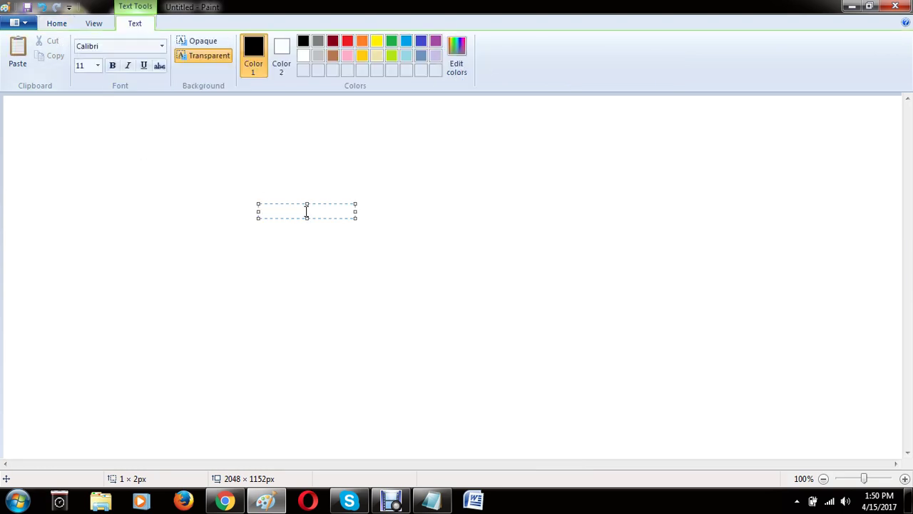
Add the text "Forex bangla tutorial" at font size 36 in a text box of about 470 × 276 px mid-canvas.
left_click_drag(304, 220, 342, 334)
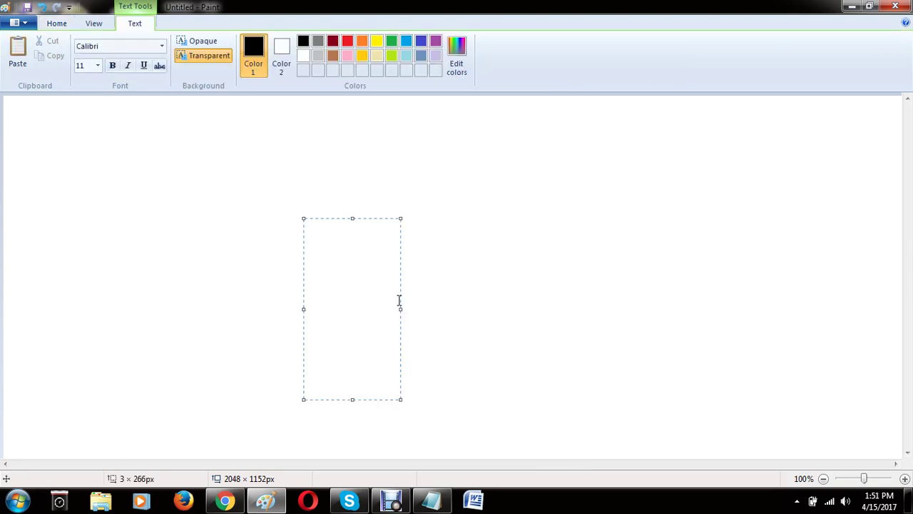
left_click_drag(400, 311, 614, 316)
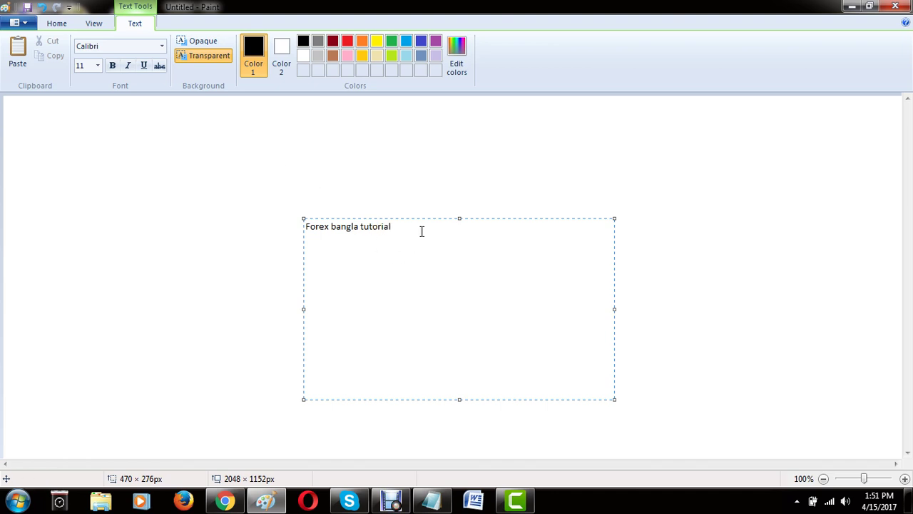
left_click_drag(397, 229, 304, 226)
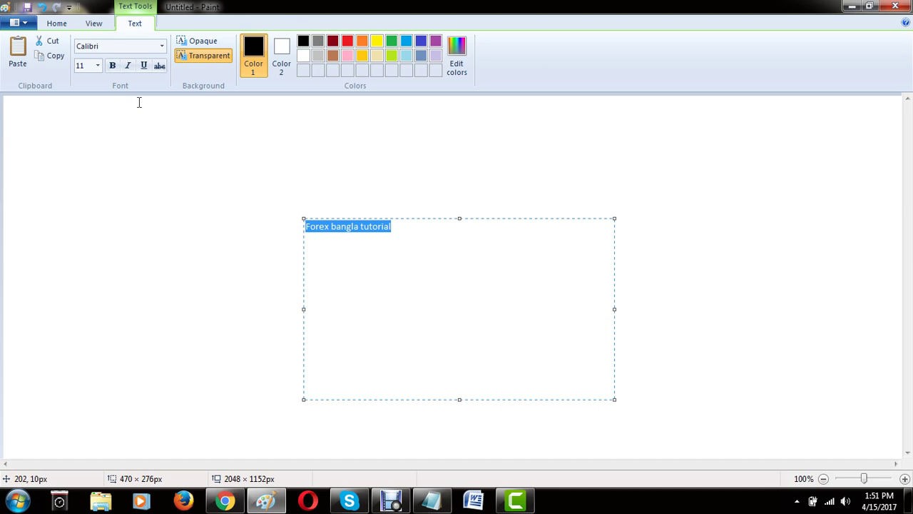
left_click(100, 65)
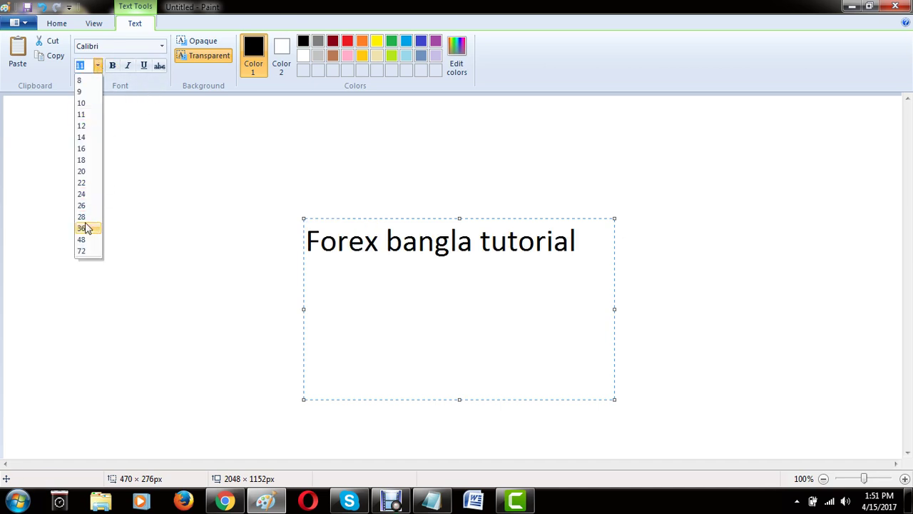
left_click(88, 226)
left_click(580, 332)
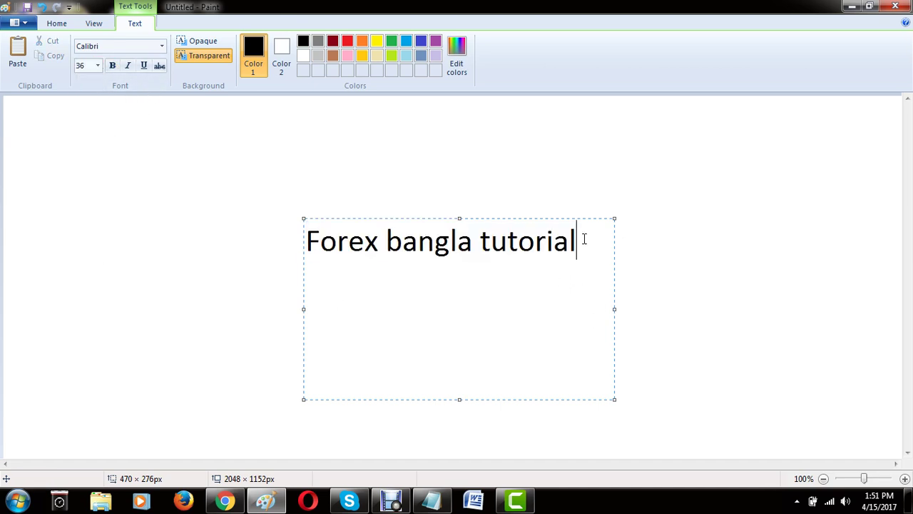
key("Return")
Recolor the "Forex bangla tutorial" text orange and place it on the canvas.
left_click(376, 41)
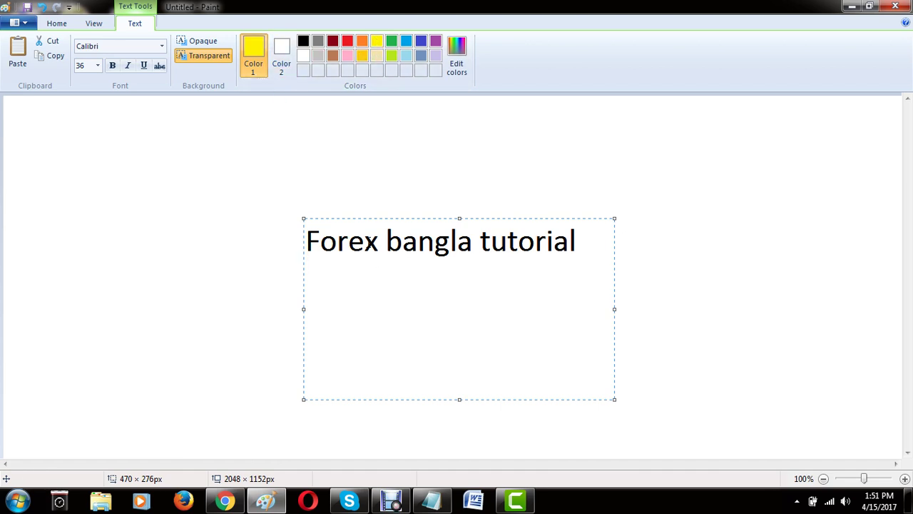
left_click_drag(309, 240, 593, 242)
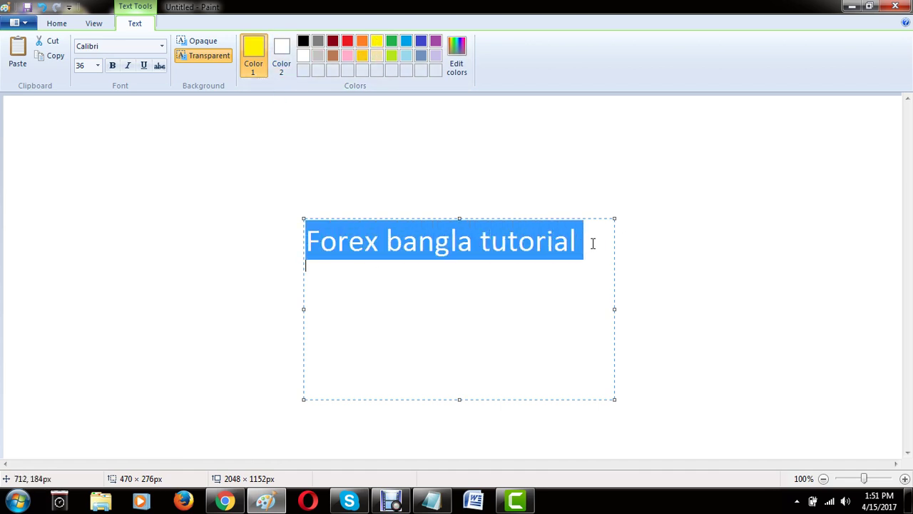
left_click(362, 40)
left_click(475, 309)
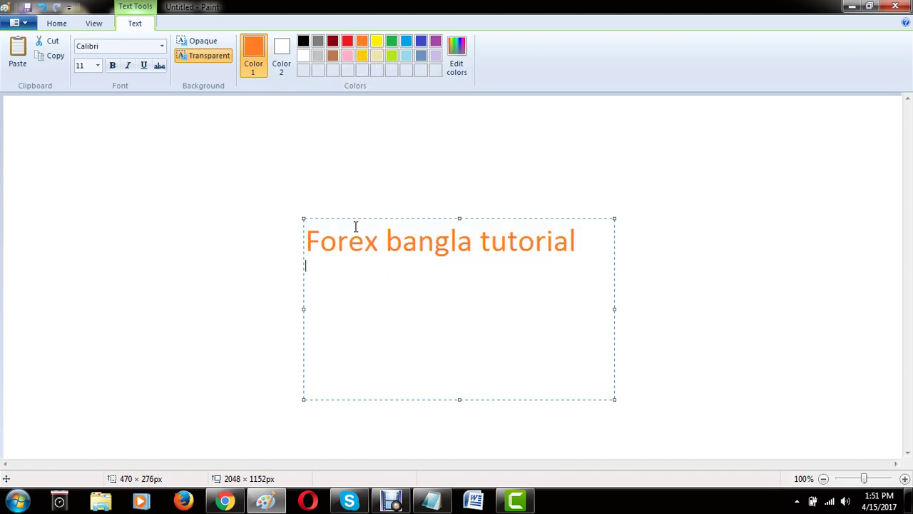
left_click(742, 204)
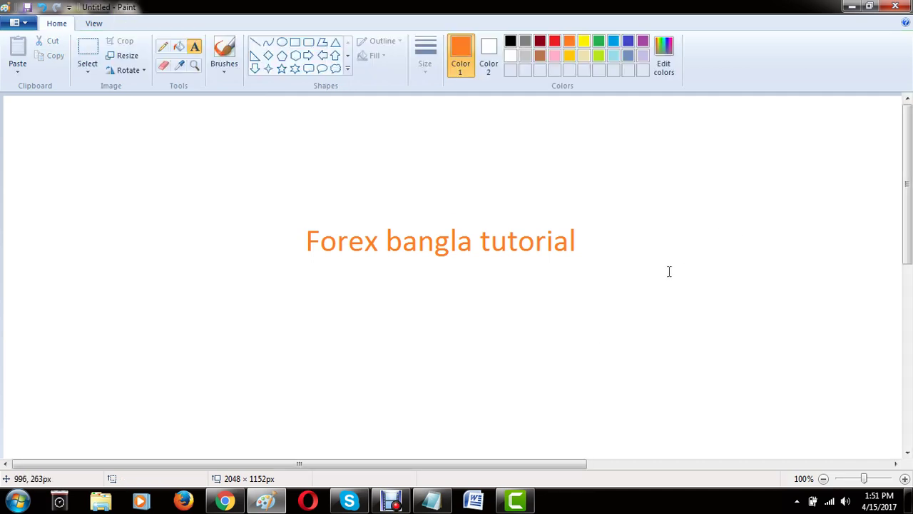
Close Paint and the Camtasia start window and switch back to the YouTube upload page in Chrome.
left_click(895, 6)
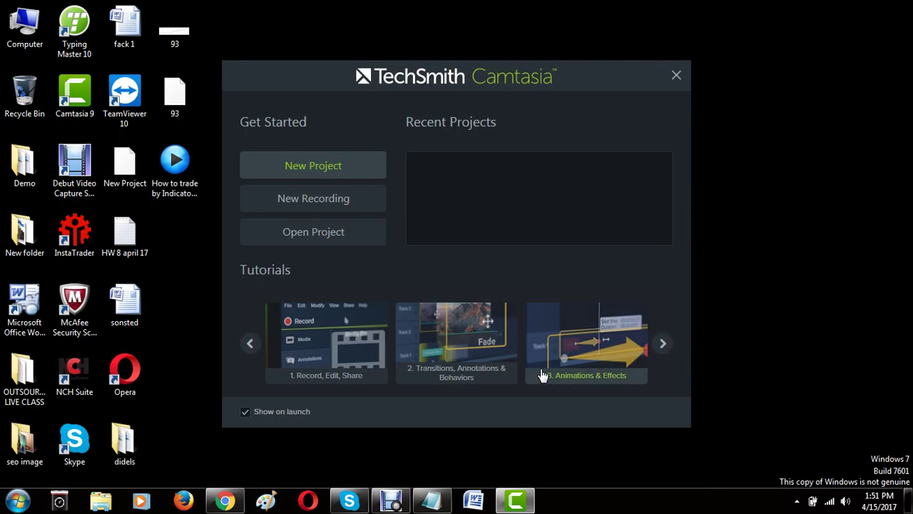
left_click(676, 75)
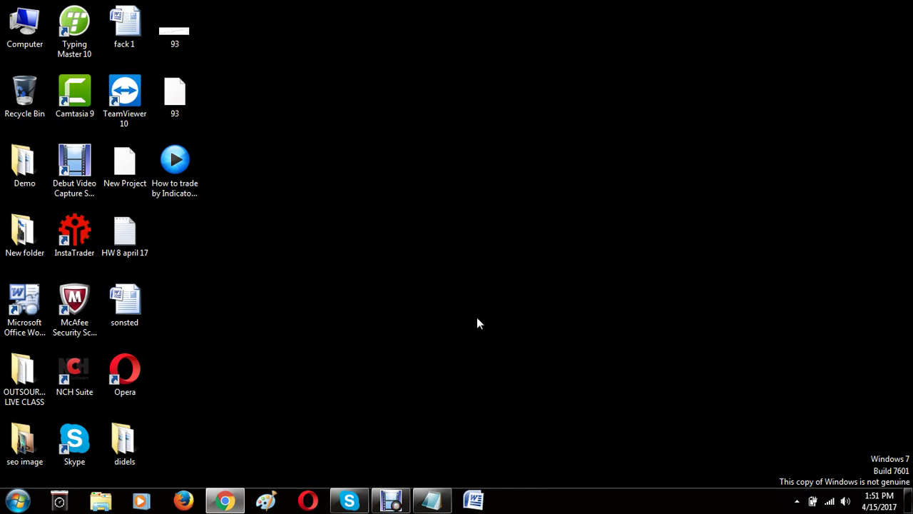
left_click(241, 504)
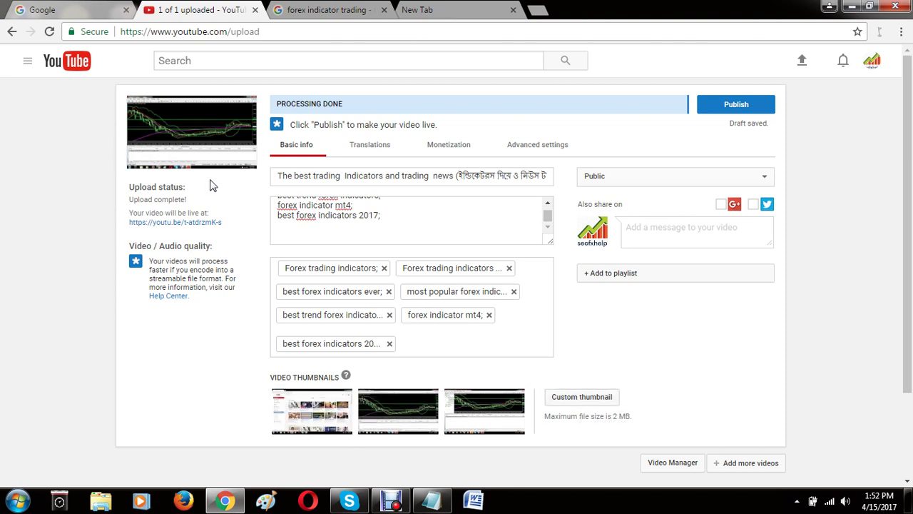
Choose the first of the three suggested frames as the video's thumbnail.
mouse_move(391, 412)
left_click(312, 411)
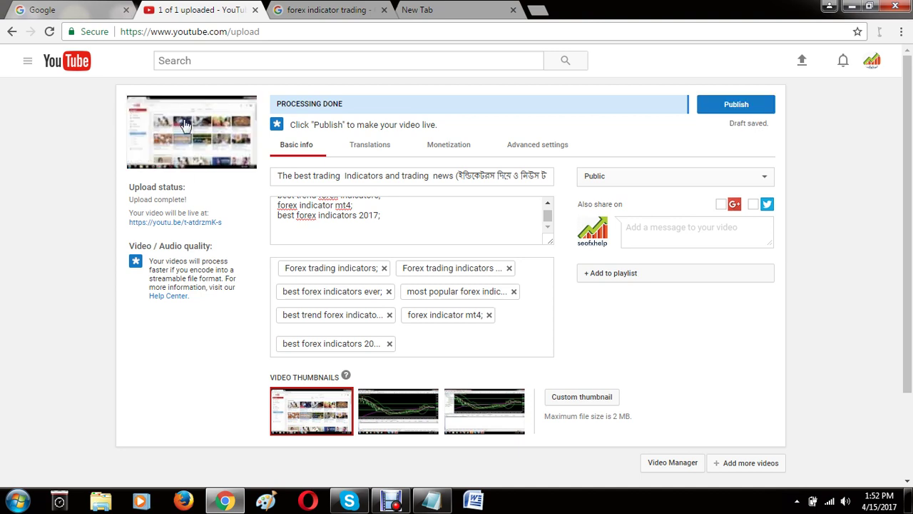
scroll(489, 326, "down", 3)
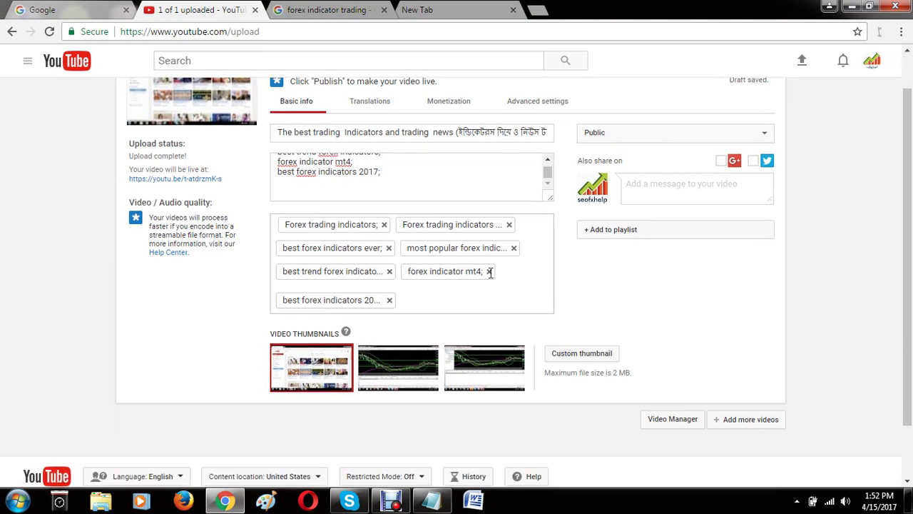
scroll(412, 342, "up", 3)
Review the video's translation and monetization settings, including the original language and the ad formats.
left_click(370, 145)
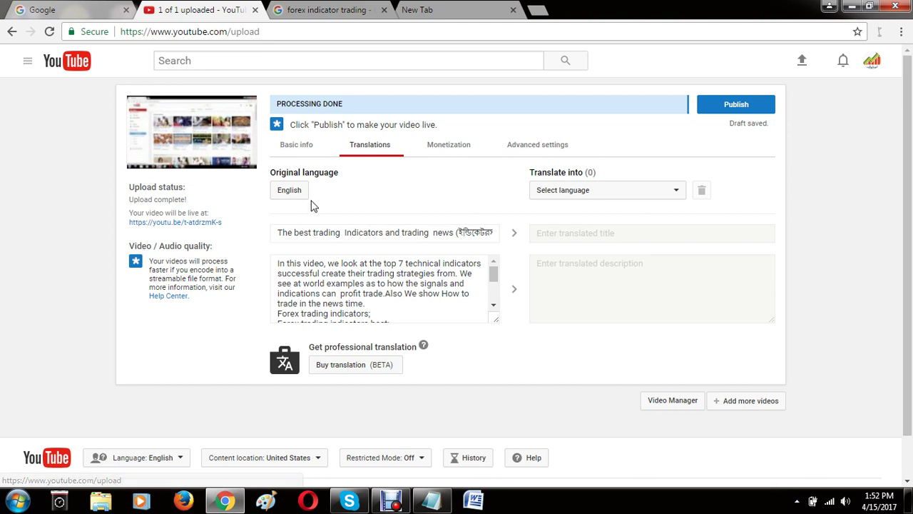
scroll(498, 287, "down", 3)
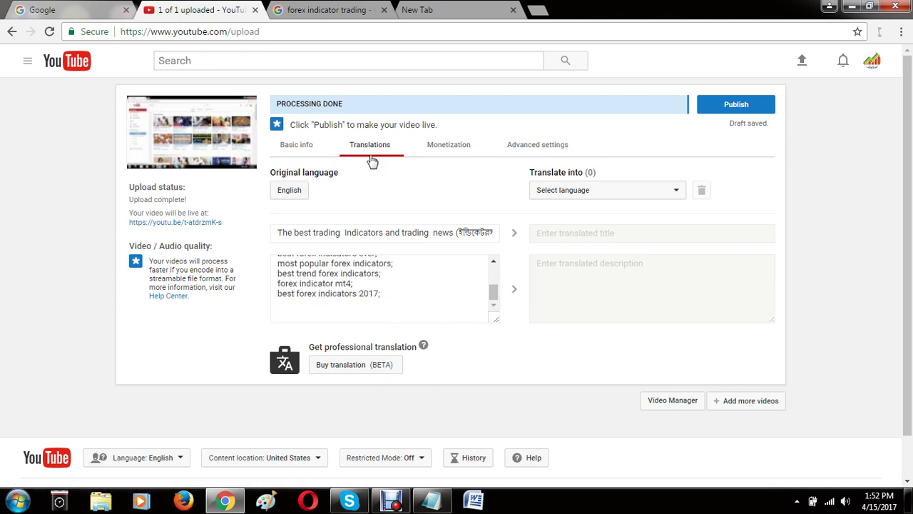
left_click(457, 145)
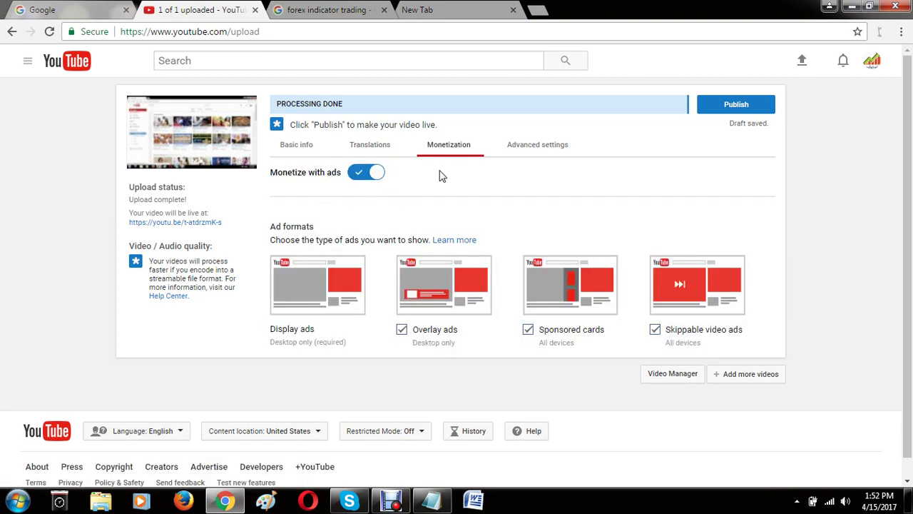
In the advanced settings, check the caption certification options and set the recording date to today, April 15, 2017.
left_click(545, 147)
scroll(482, 235, "down", 2)
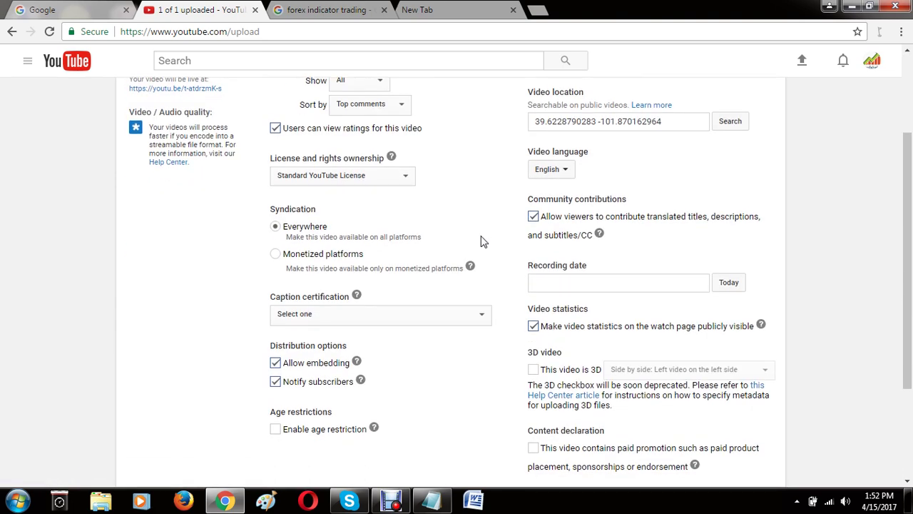
left_click(398, 314)
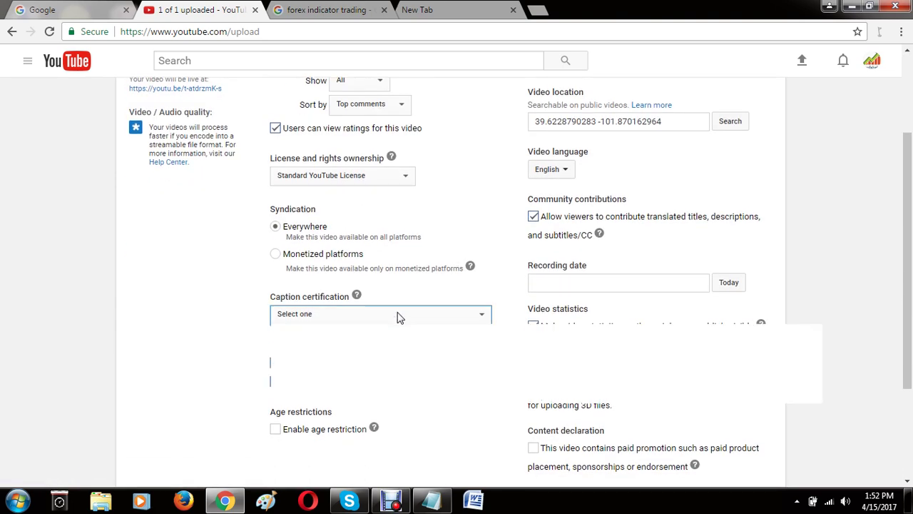
left_click(475, 199)
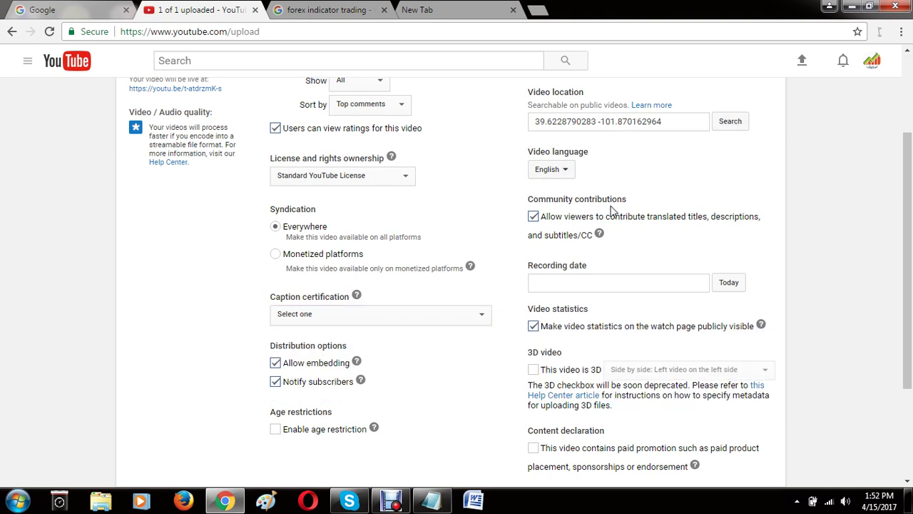
left_click(728, 283)
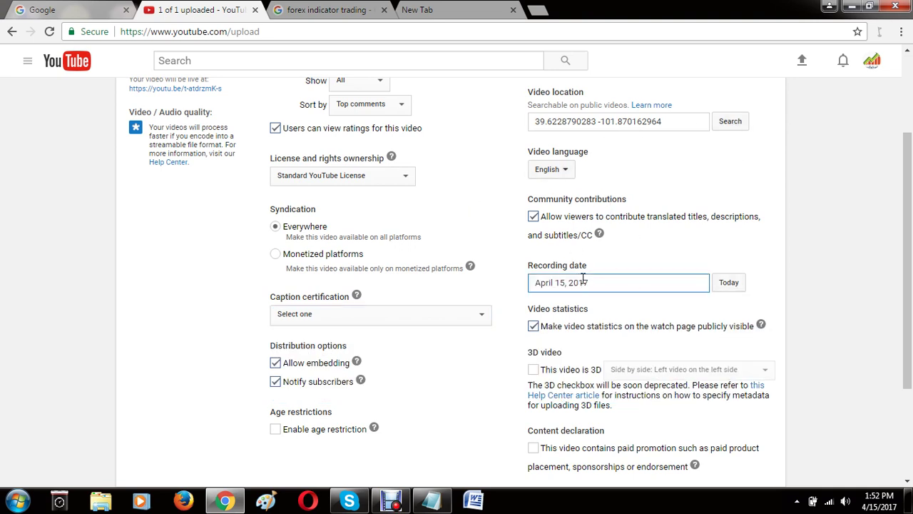
scroll(794, 349, "down", 3)
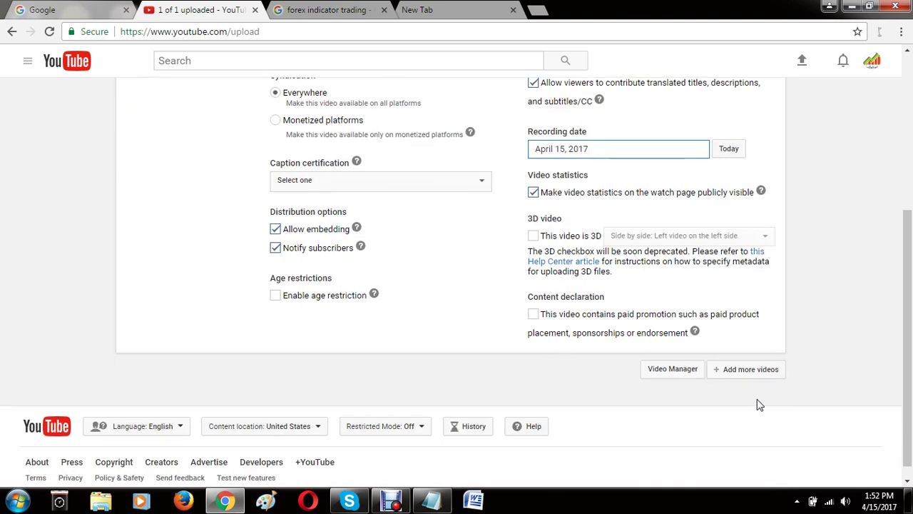
Publish the video and copy its short share link.
scroll(794, 348, "up", 3)
left_click(735, 105)
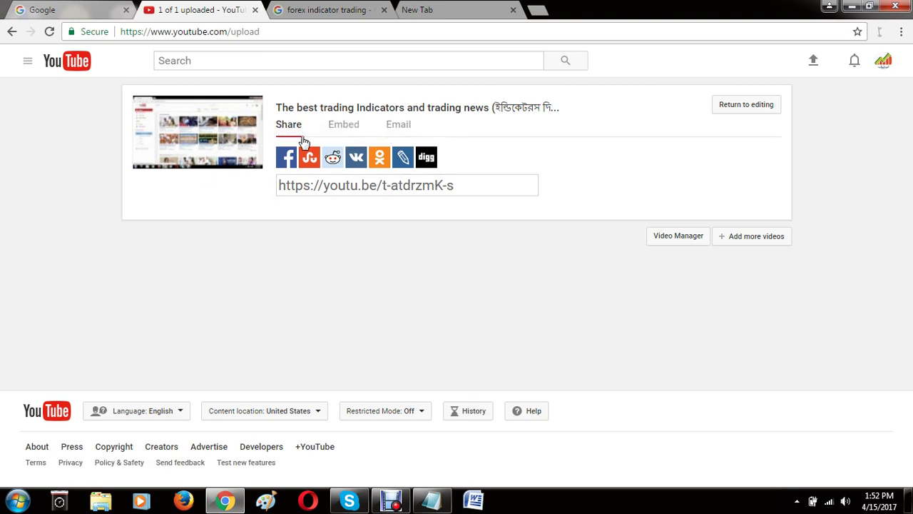
left_click(450, 185)
right_click(426, 186)
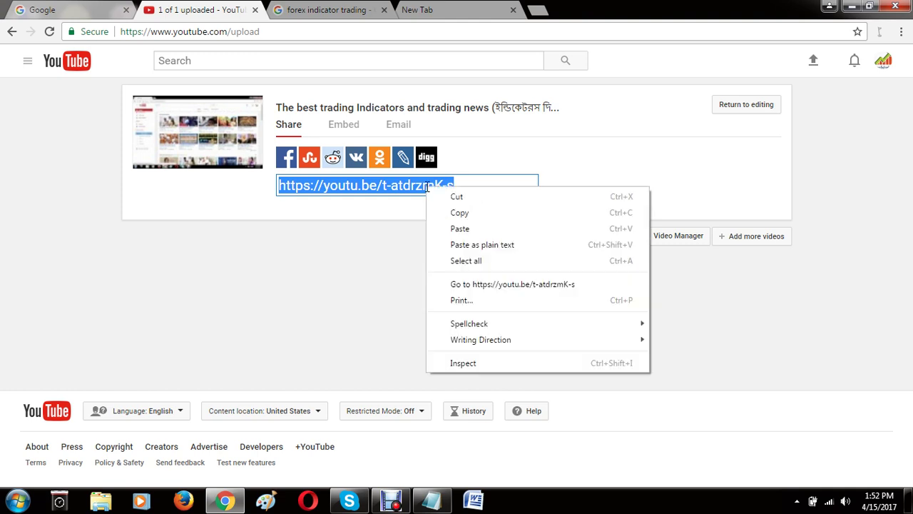
left_click(464, 212)
left_click(384, 245)
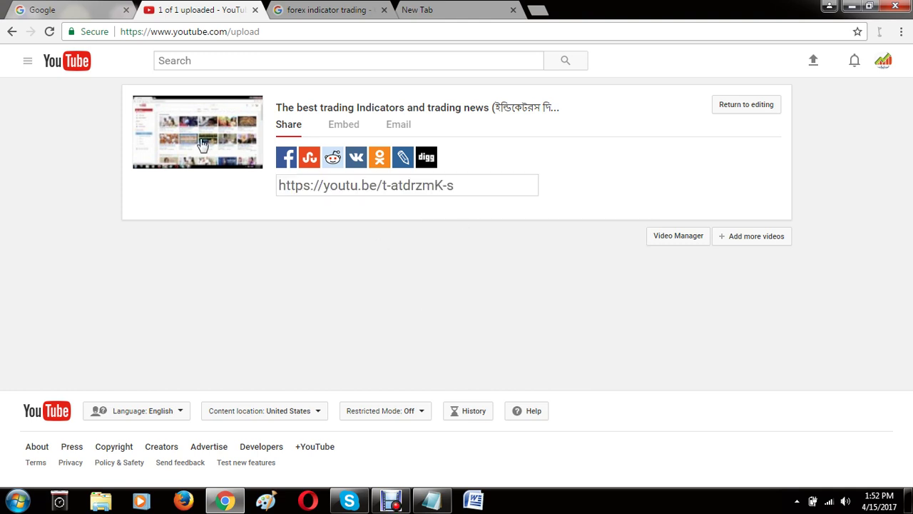
Open the published video from its thumbnail, and load the copied share link in another new tab.
left_click(200, 147)
left_click(663, 10)
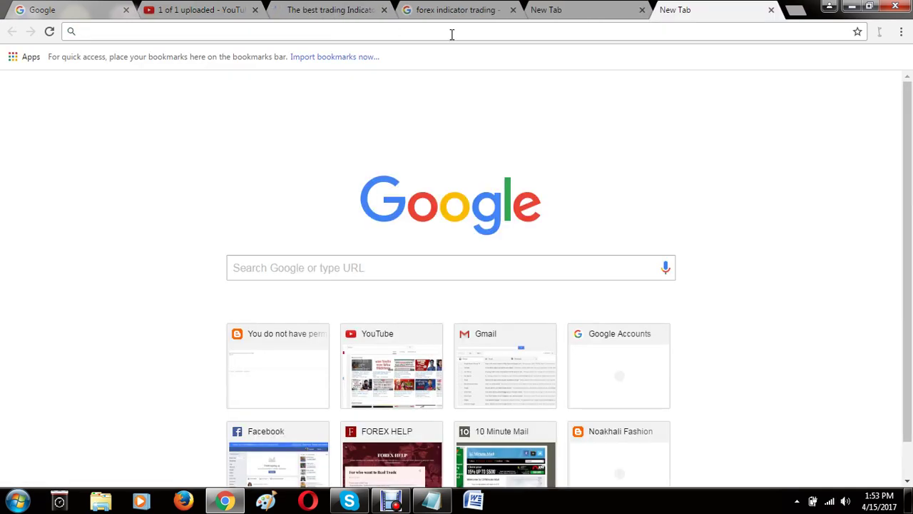
right_click(462, 32)
left_click(488, 97)
key("Return")
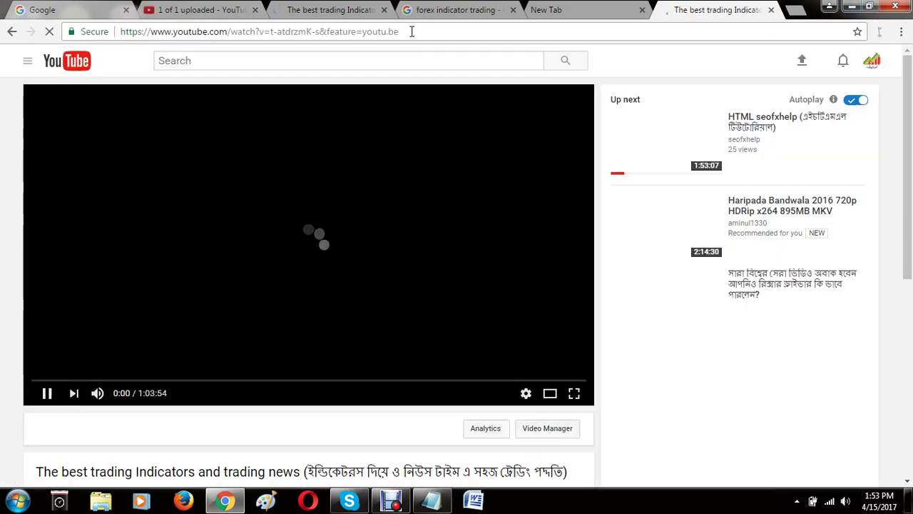
Copy the watch page's full URL and send it in the open chat in Skype.
left_click(412, 31)
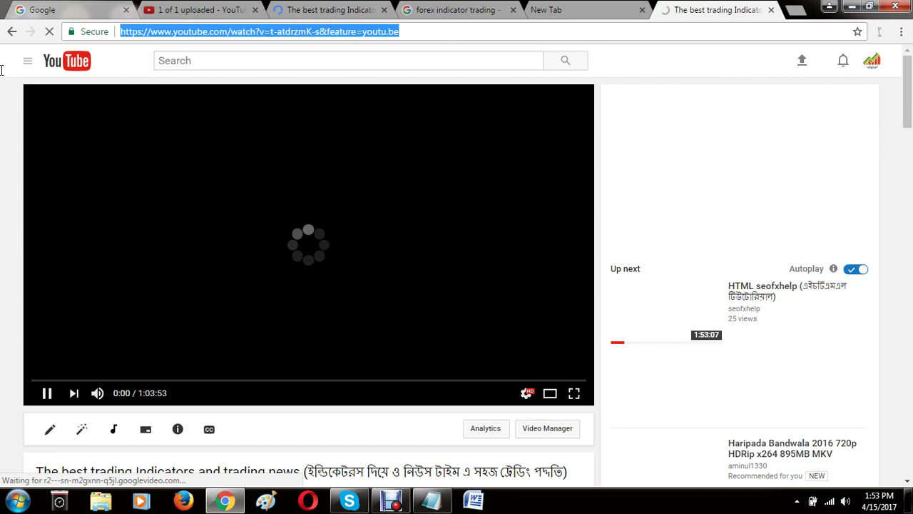
right_click(235, 36)
left_click(261, 84)
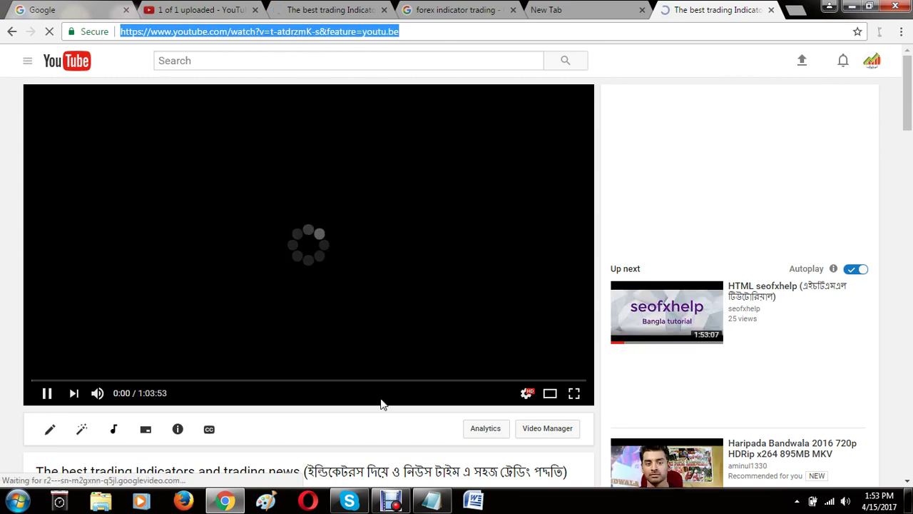
left_click(349, 501)
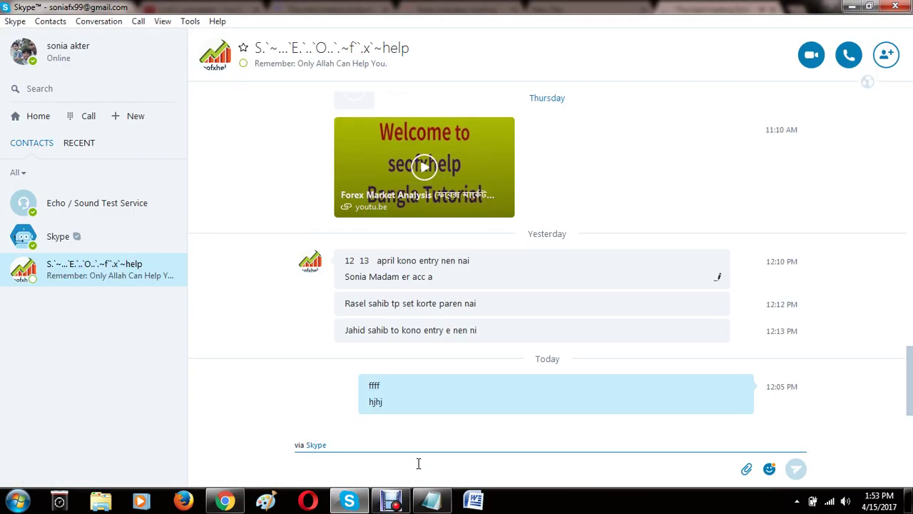
right_click(418, 464)
left_click(449, 417)
key("Return")
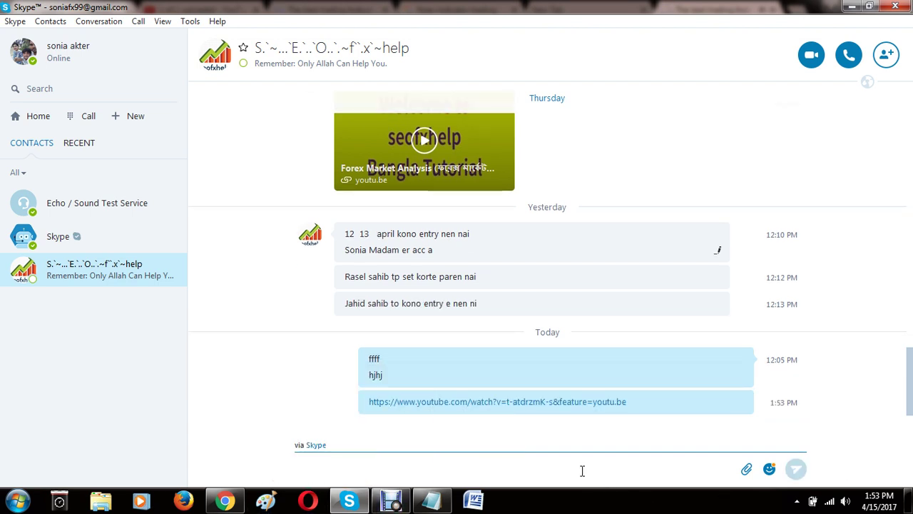
Leave Skype, return to the video's watch page in Chrome and sign out of the YouTube account.
left_click(887, 10)
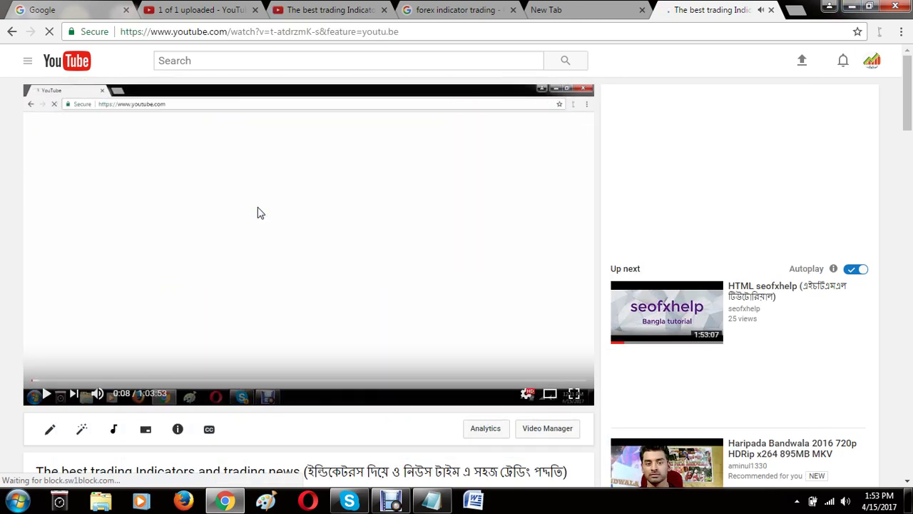
left_click(453, 8)
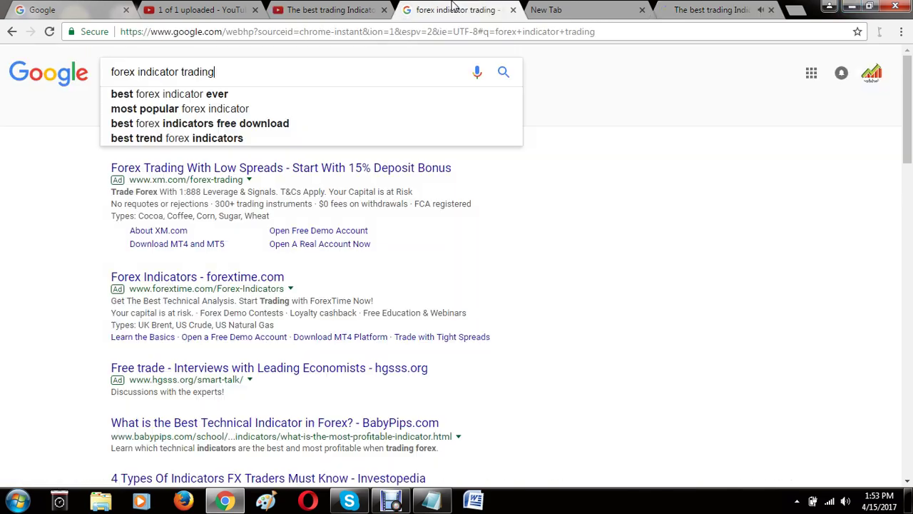
left_click(574, 9)
left_click(713, 10)
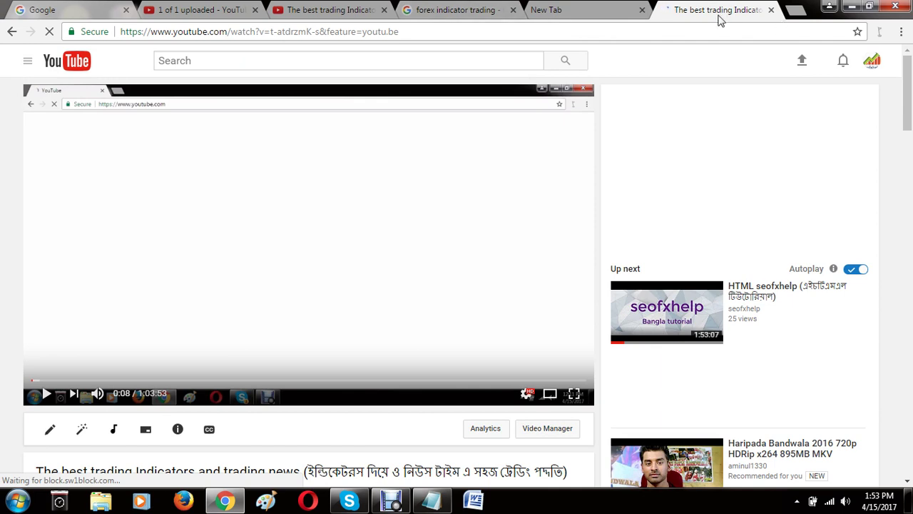
left_click(874, 66)
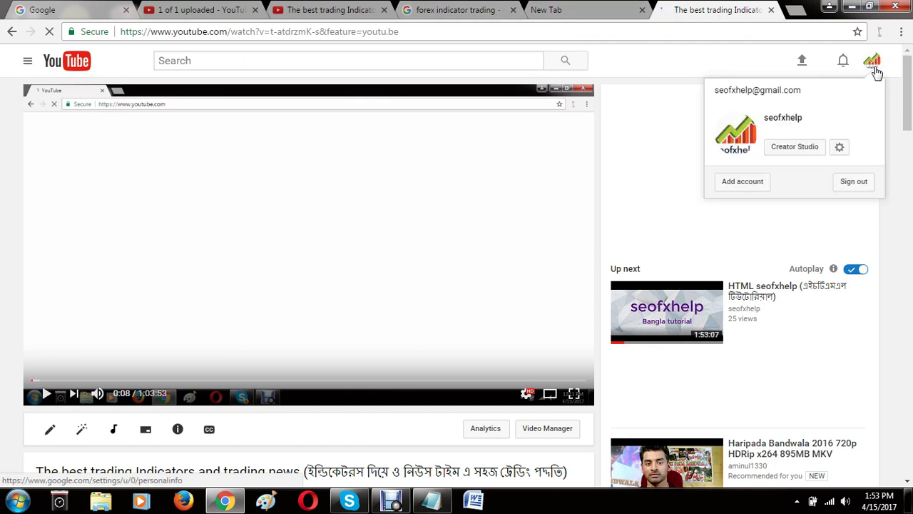
left_click(854, 183)
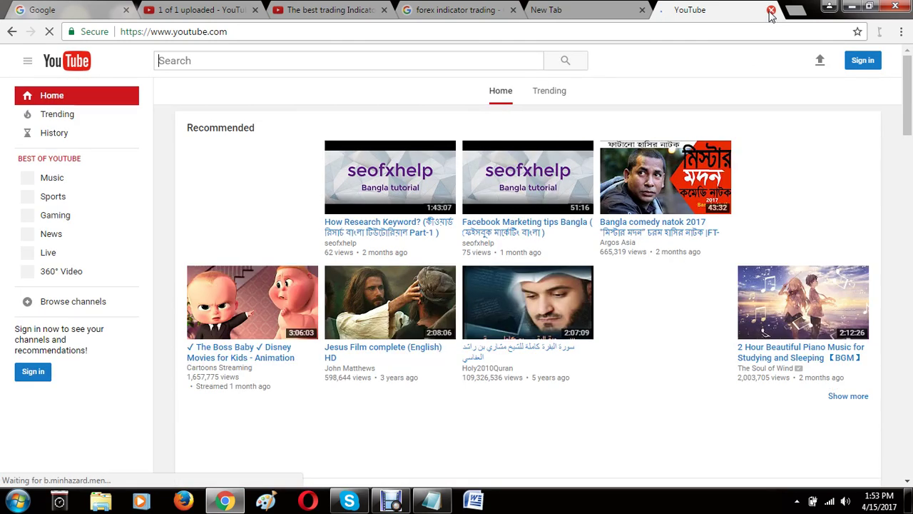
Close the signed-out YouTube page, the empty new tab and the "forex indicator trading" search results.
left_click(771, 10)
left_click(640, 10)
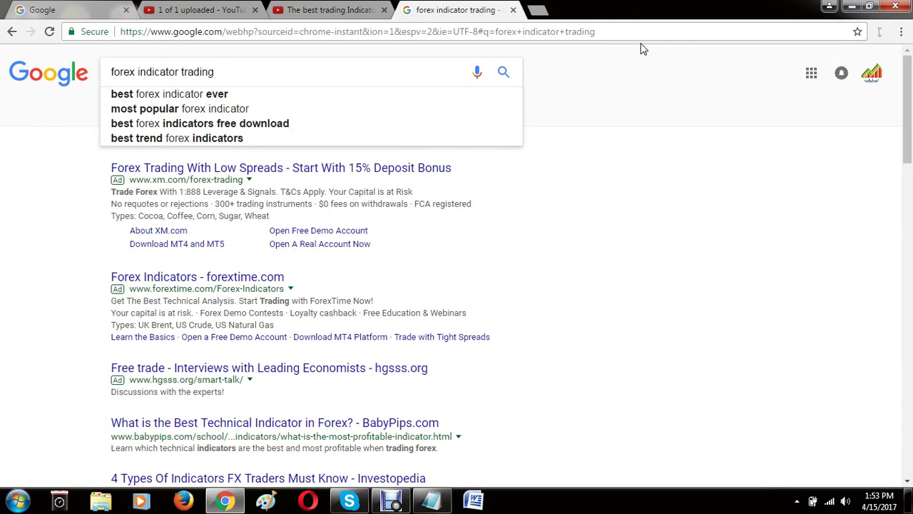
left_click(513, 10)
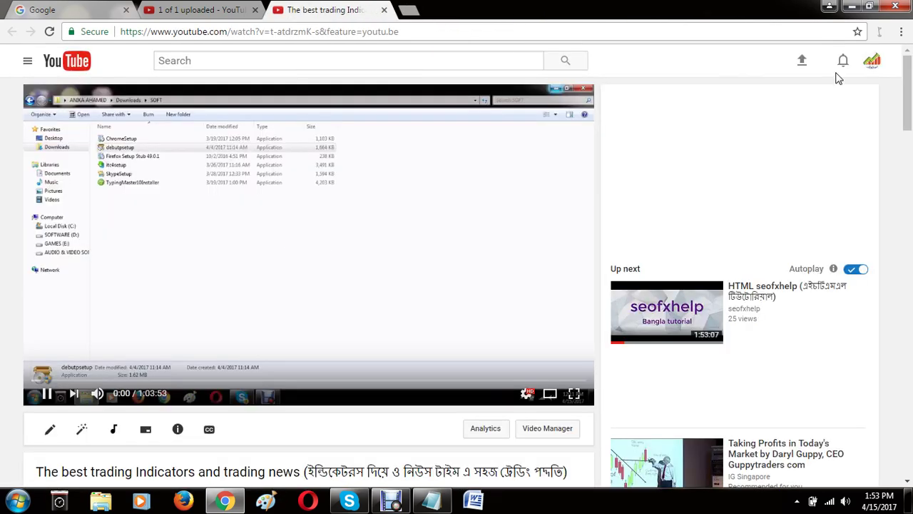
Sign out of YouTube on the remaining watch page and close that tab.
left_click(872, 62)
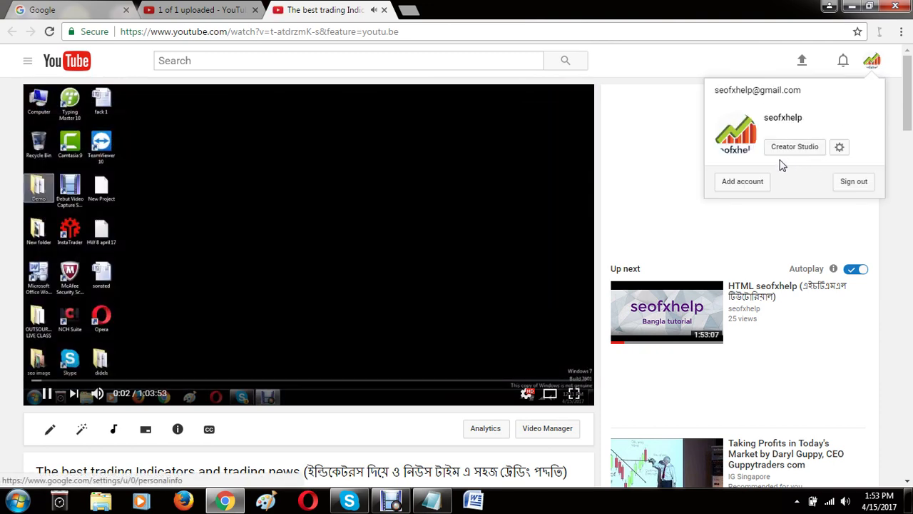
left_click(851, 186)
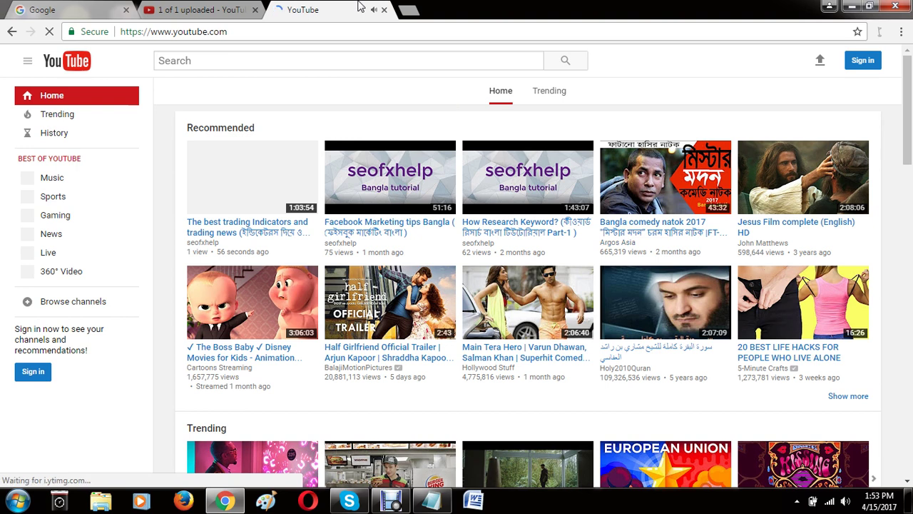
left_click(384, 11)
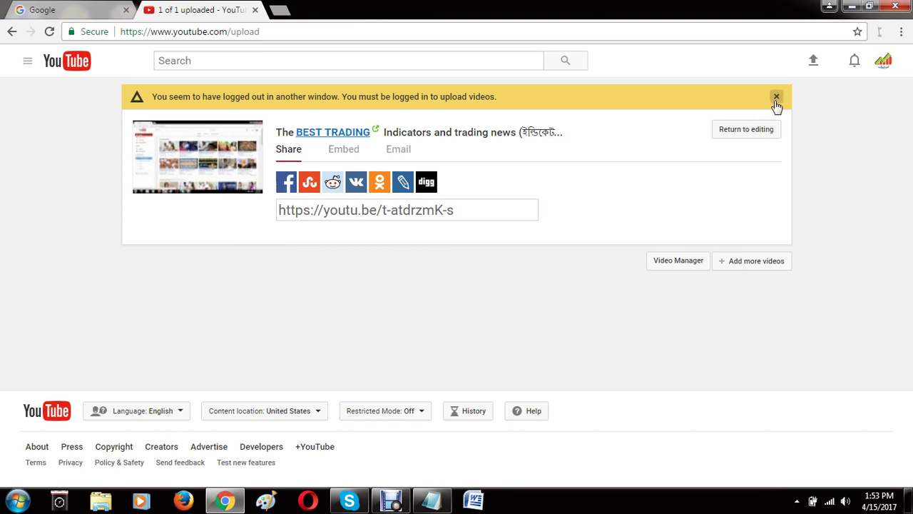
Dismiss the logged-out warning on the upload page and sign out of the account there.
left_click(776, 97)
left_click(883, 63)
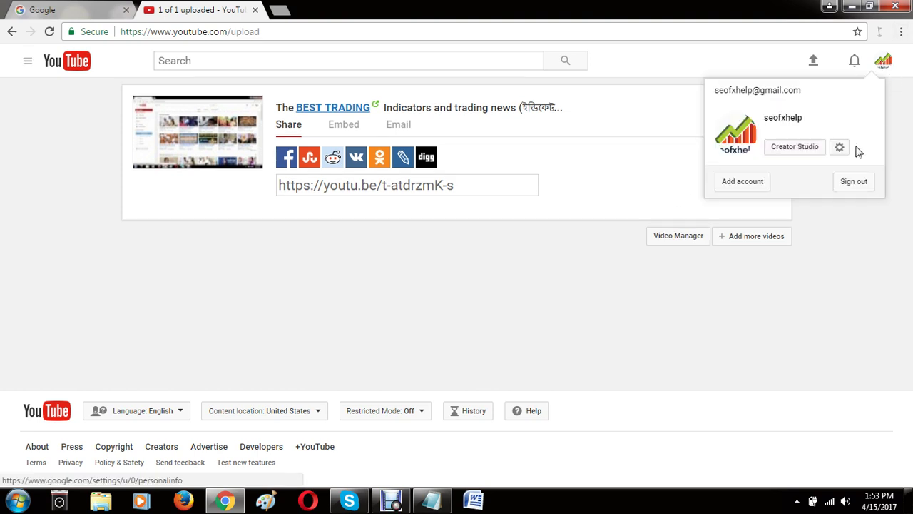
left_click(848, 184)
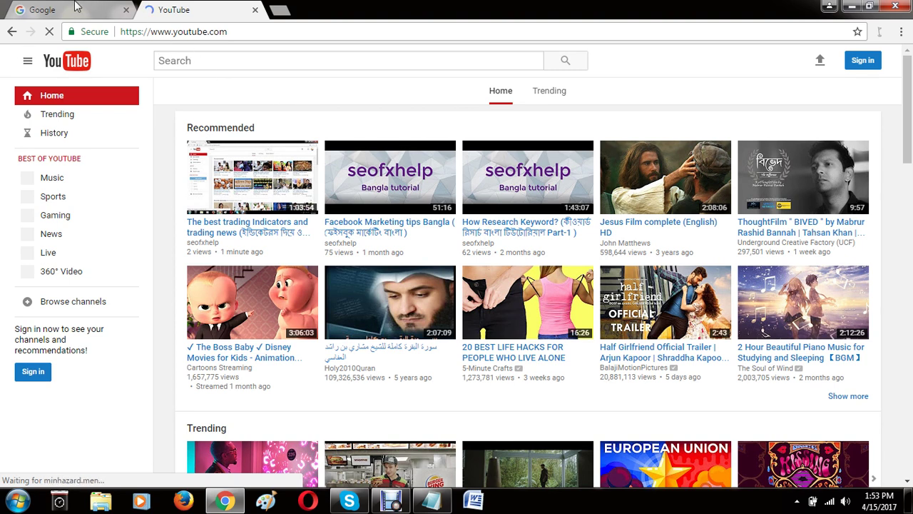
Close the YouTube tab and sign out of the account on the Google home page.
left_click(79, 15)
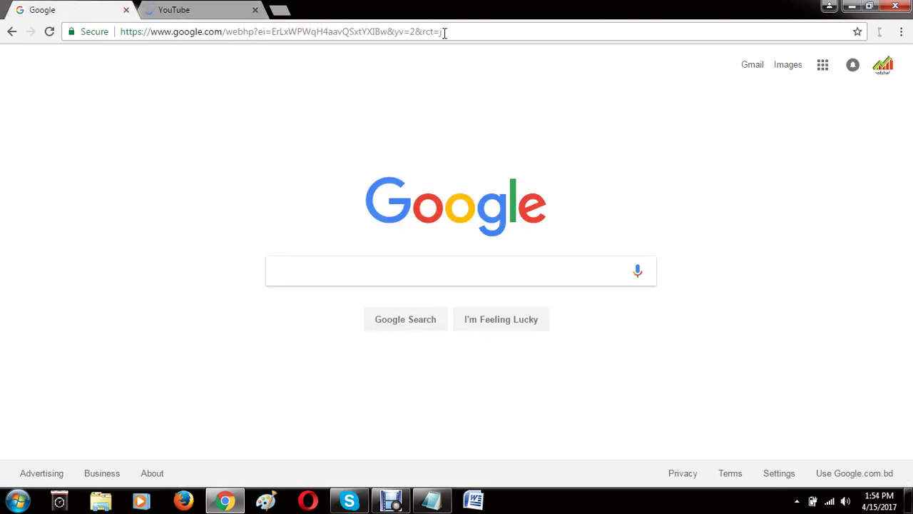
left_click(251, 13)
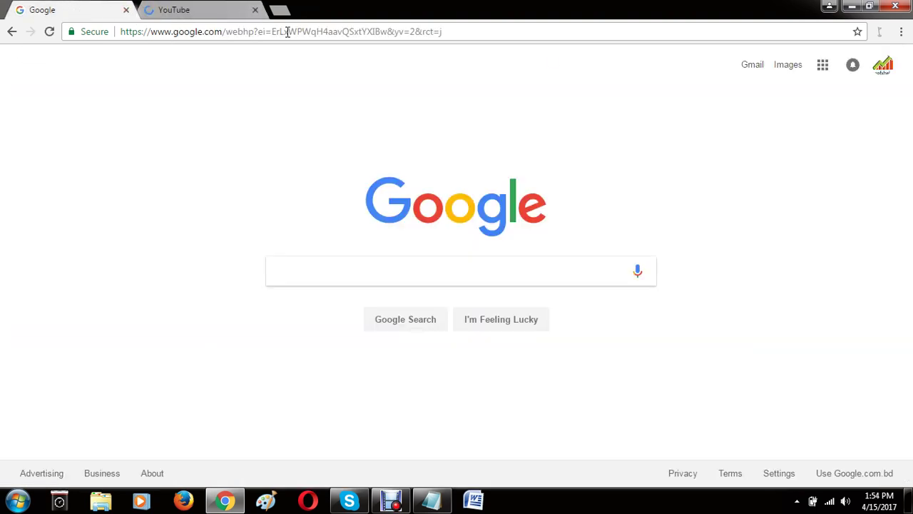
left_click(882, 72)
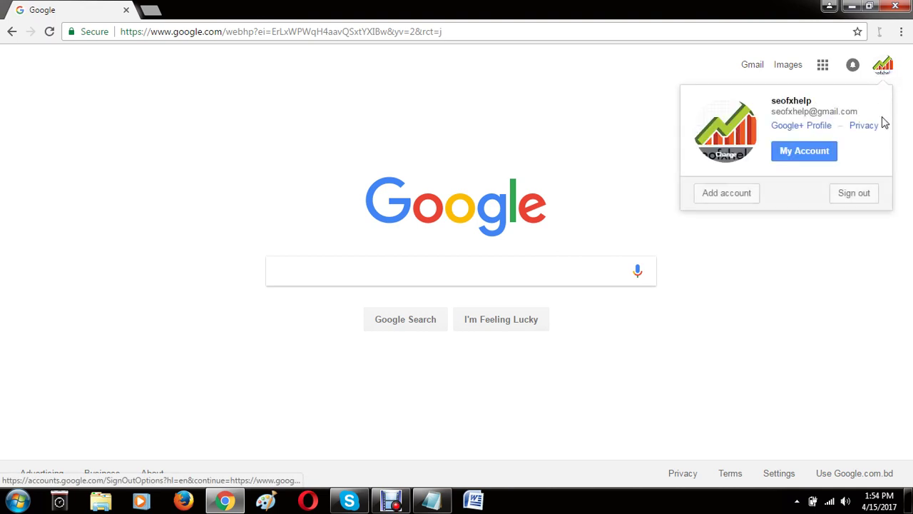
left_click(855, 197)
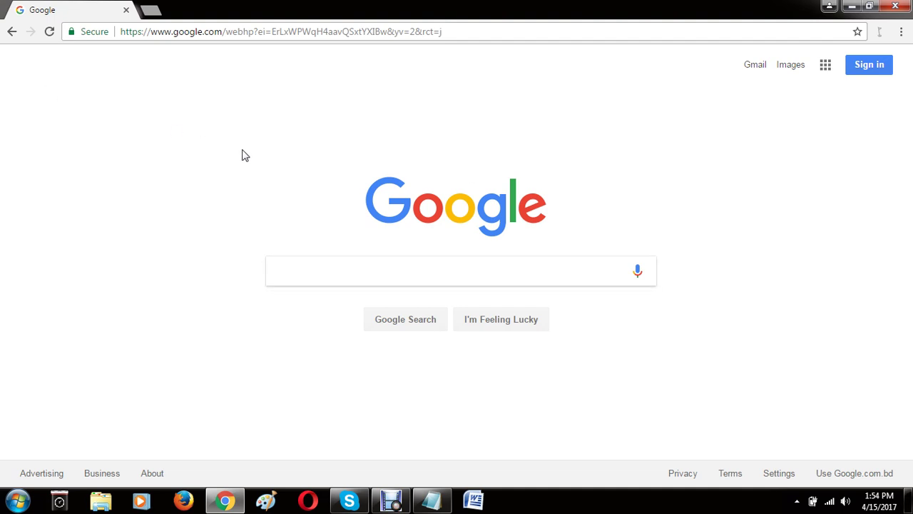
Open instaforex.com in a new tab and close the Google home page tab.
left_click(152, 10)
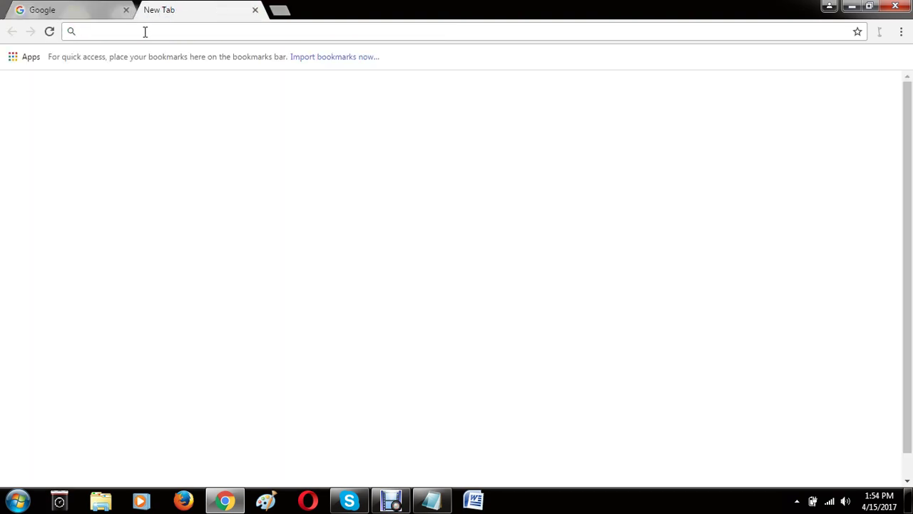
type("instaforex.com")
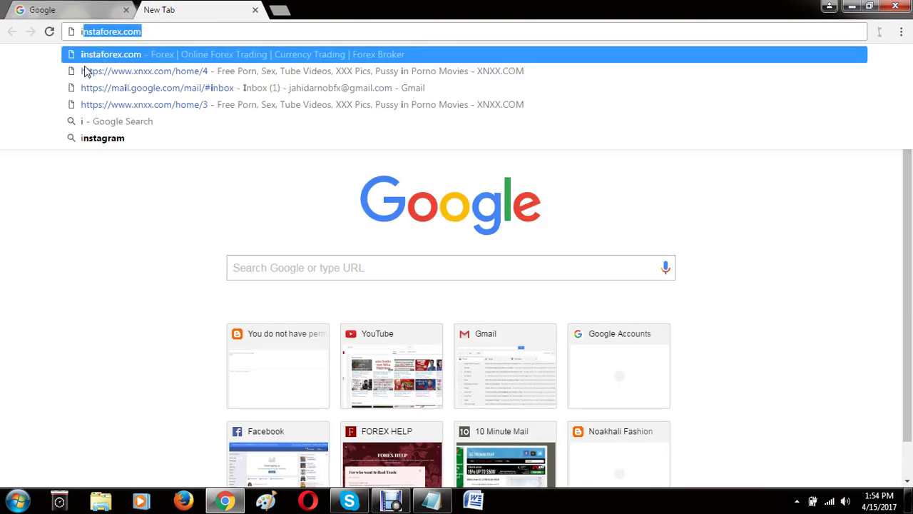
left_click(147, 32)
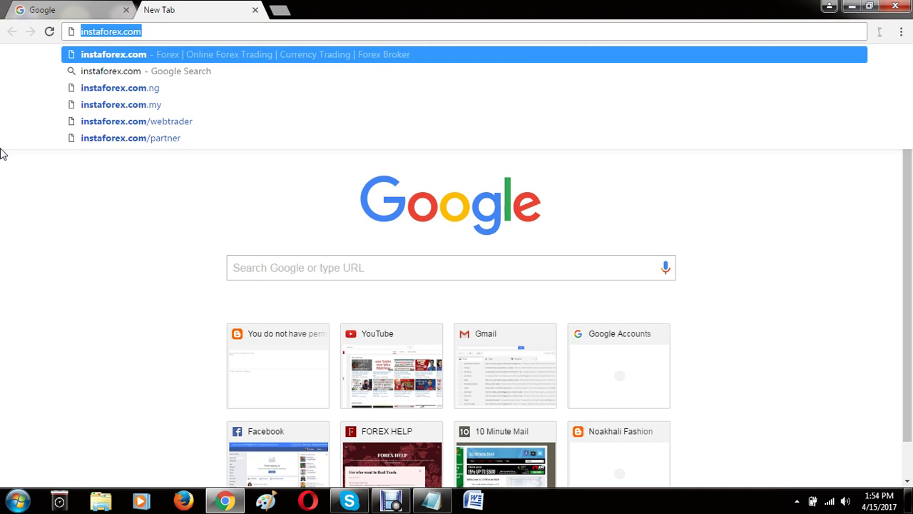
type("inst")
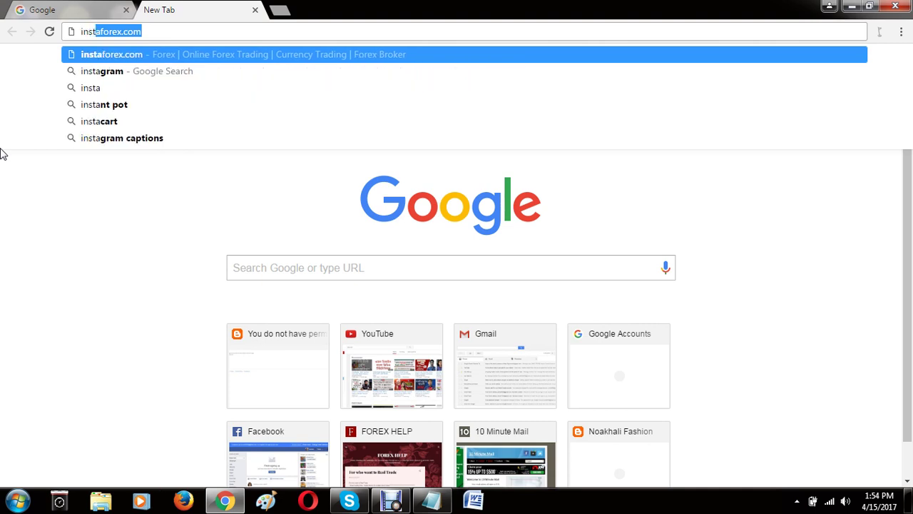
type("aforex")
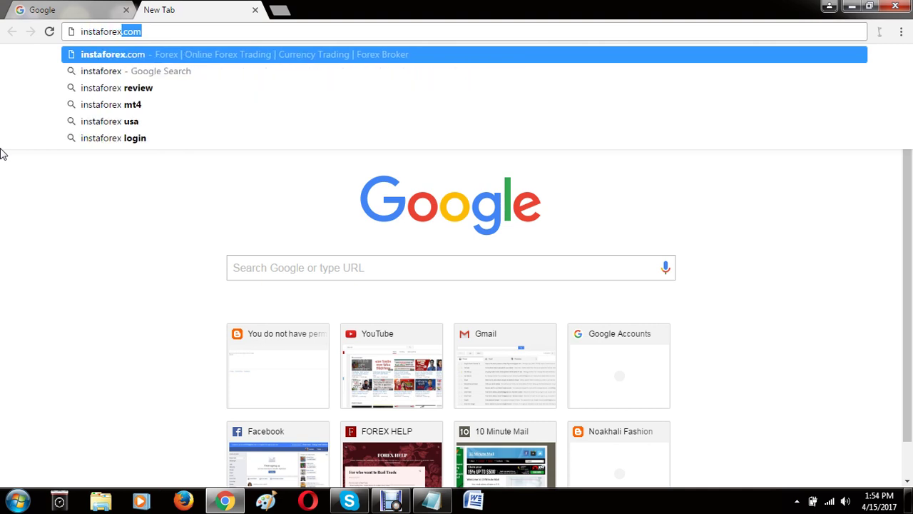
left_click(107, 56)
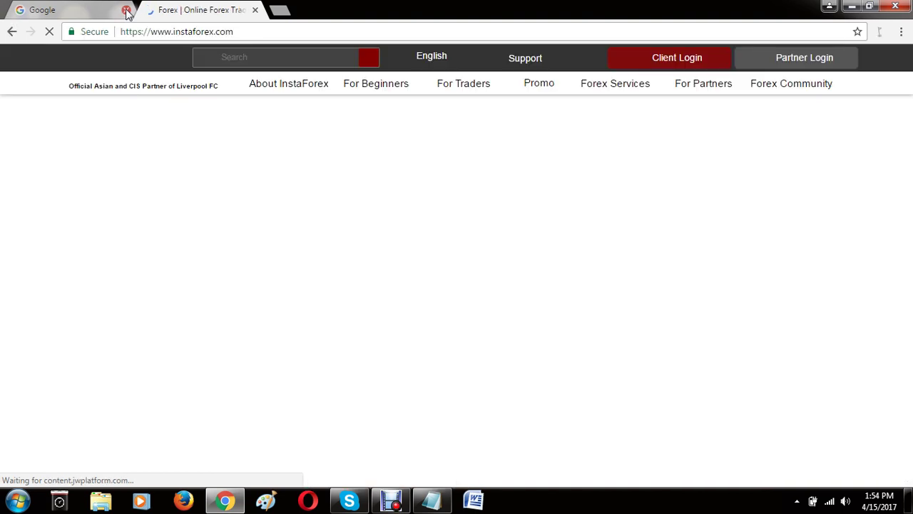
left_click(126, 10)
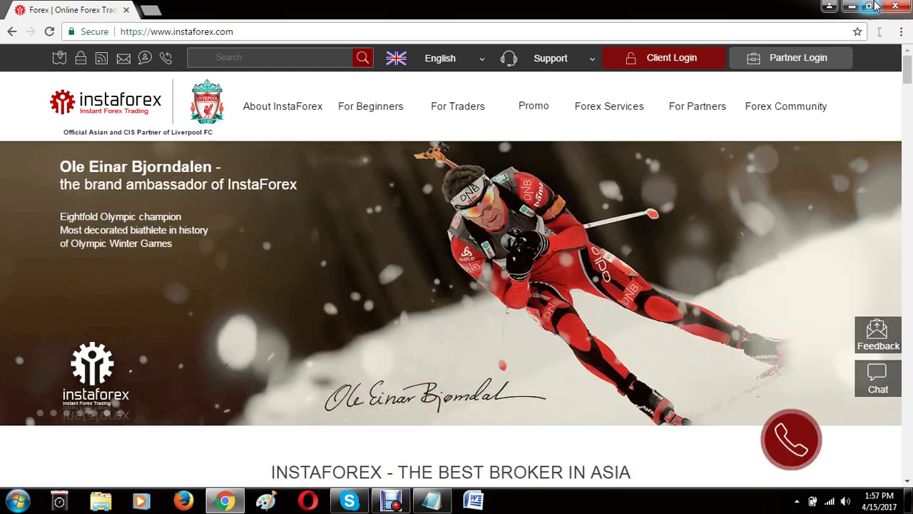
Clear the browser and the AutoPlay prompt off the desktop and open the Debut video recorder maximized.
left_click(849, 6)
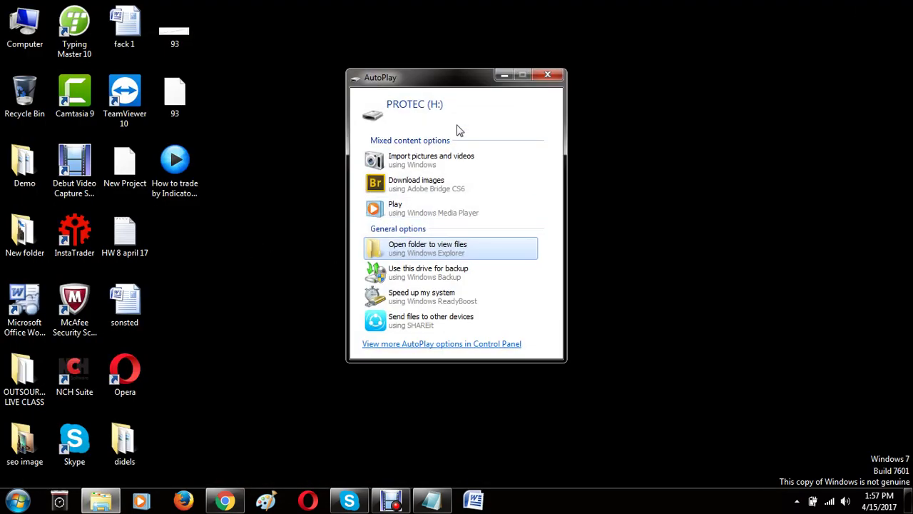
left_click(551, 73)
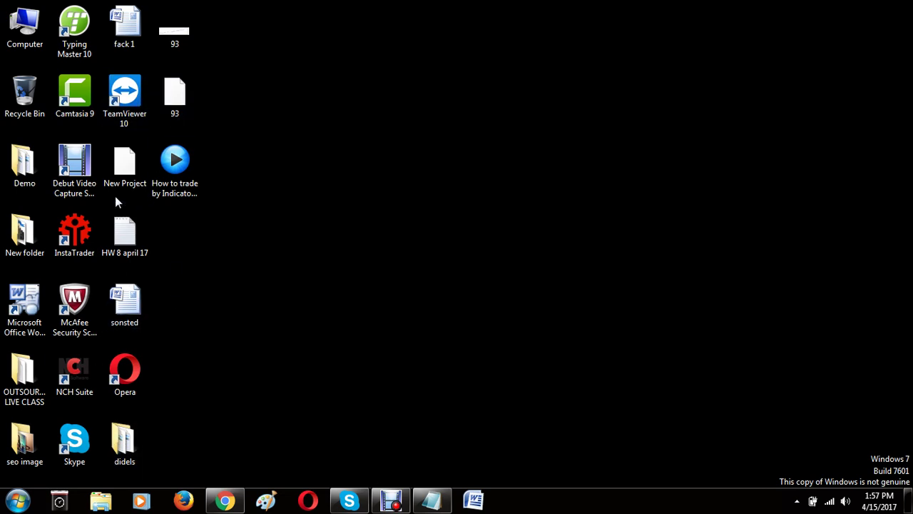
double_click(74, 162)
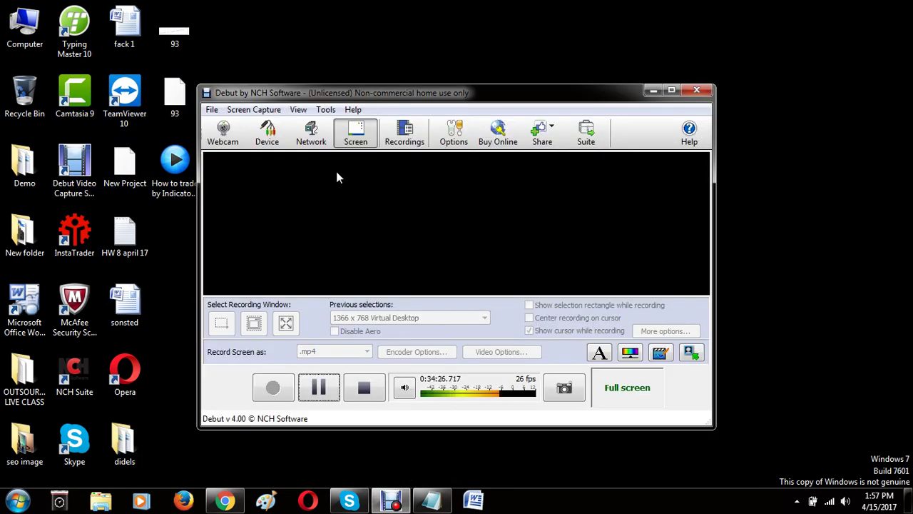
left_click(671, 90)
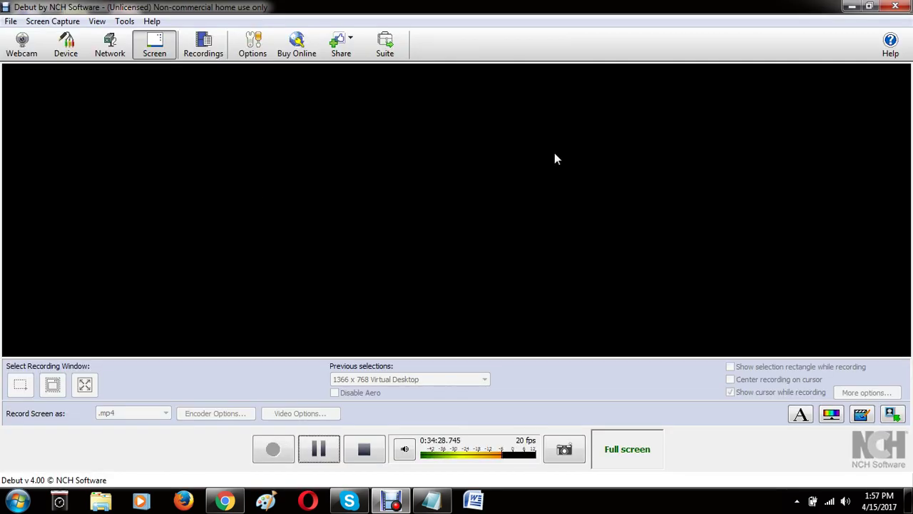
Open Debut's list of saved recordings and maximize the Find and Play window.
left_click(211, 49)
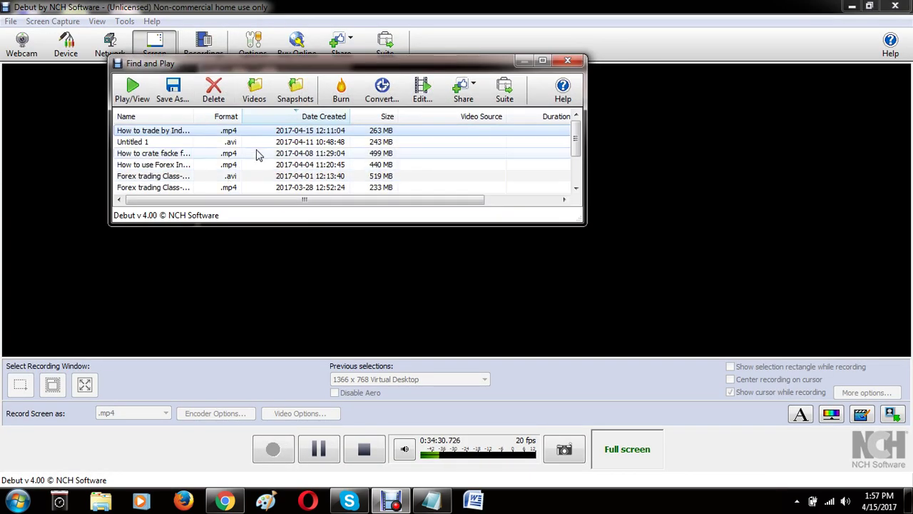
right_click(258, 132)
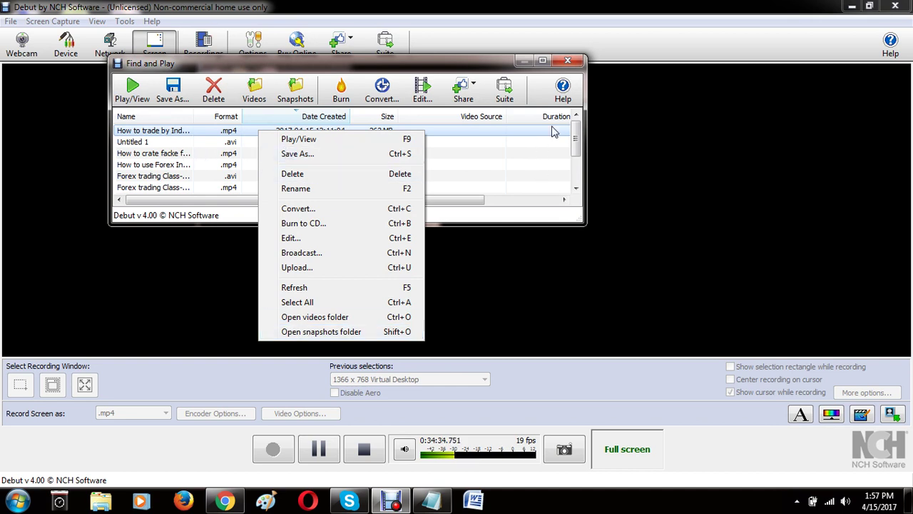
left_click(543, 60)
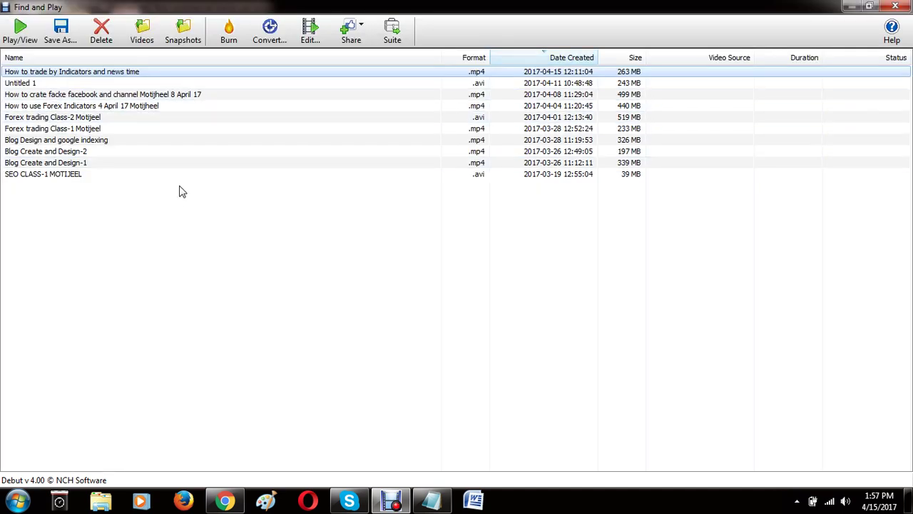
Play the Untitled 1 recording briefly to check it, and close the player and the recordings list.
double_click(33, 83)
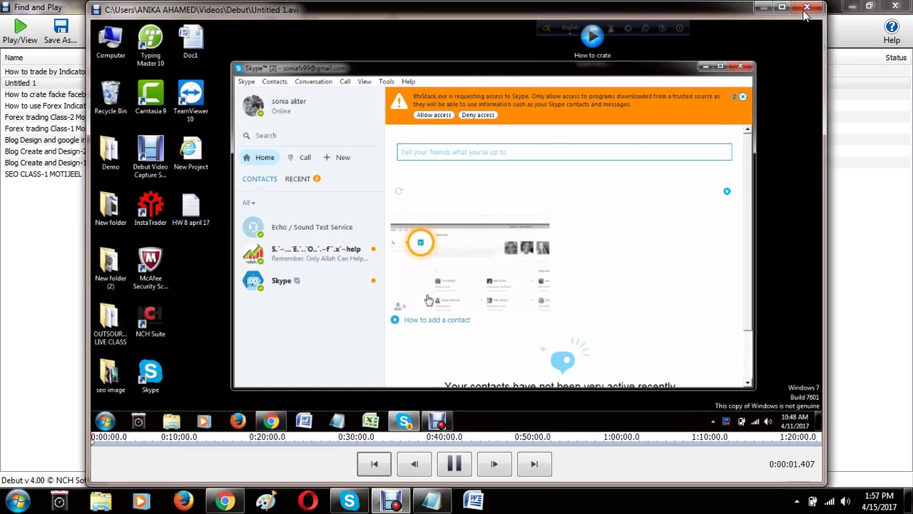
left_click(806, 9)
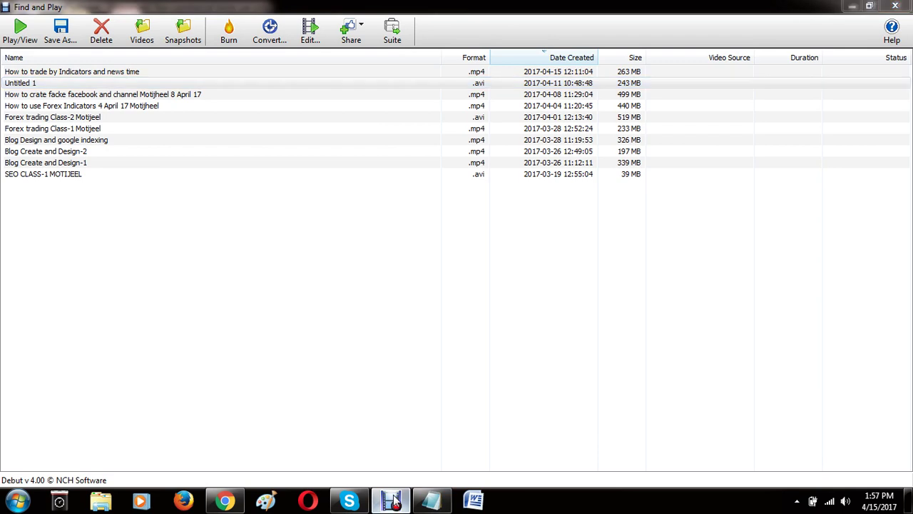
left_click(867, 6)
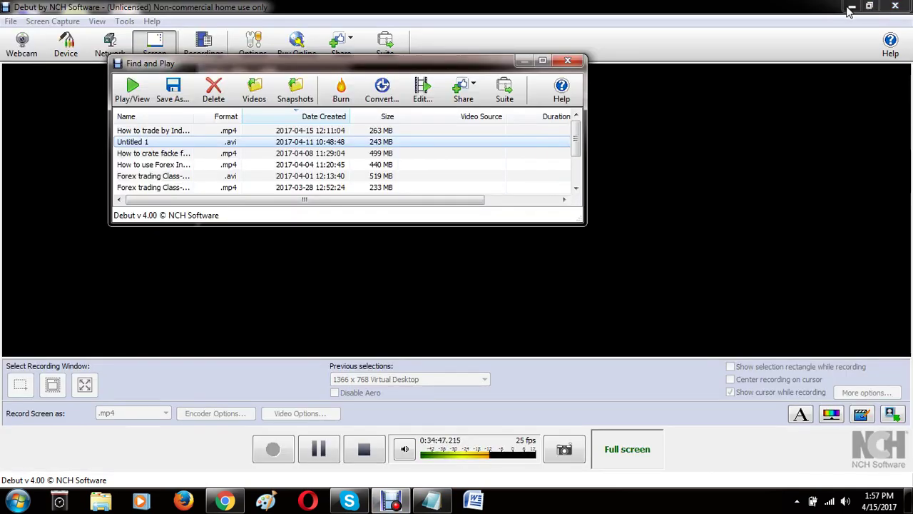
left_click(568, 61)
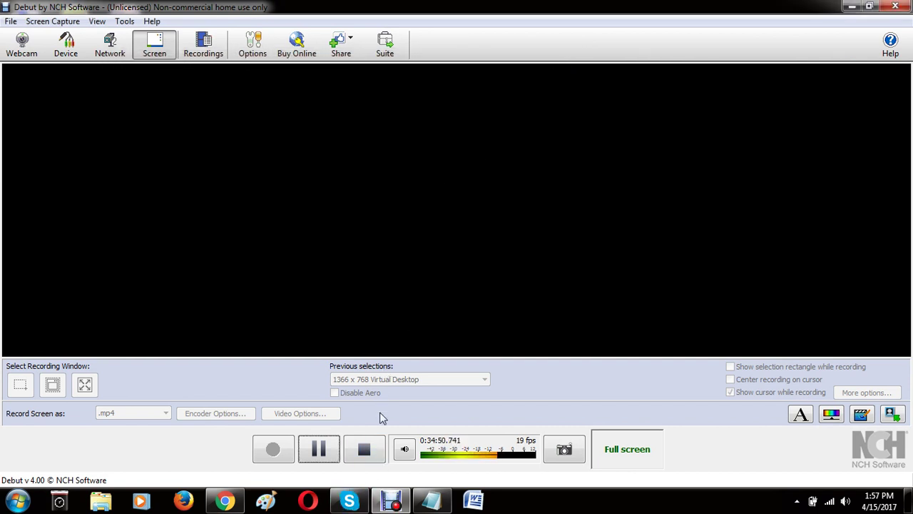